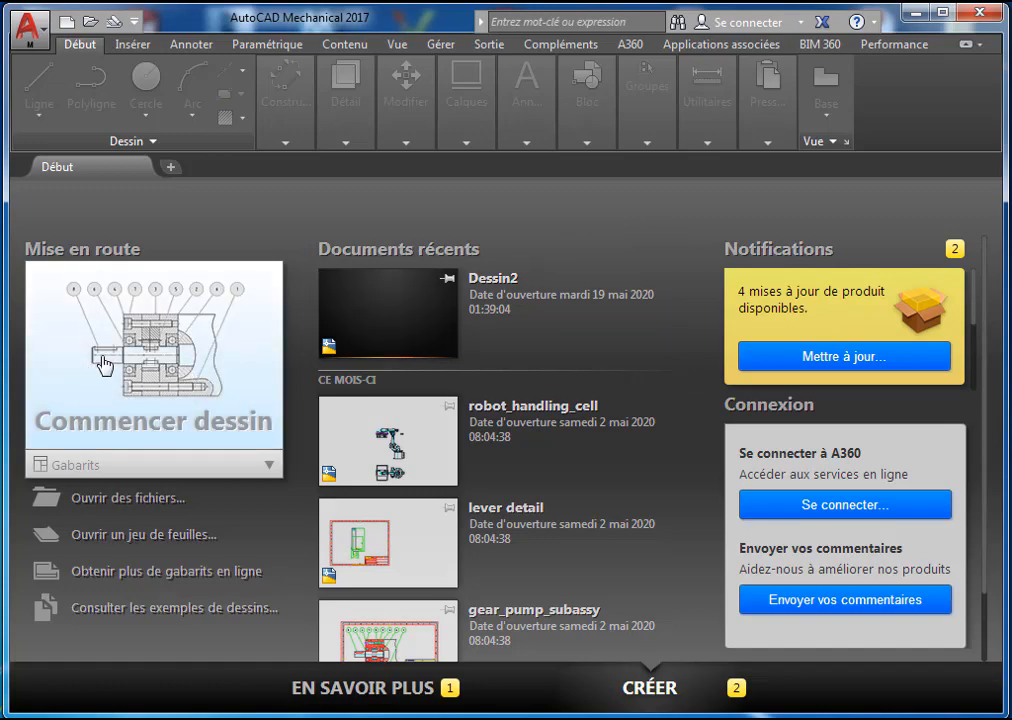
# Start a new drawing and list the available workspaces
pyautogui.click(104, 366)
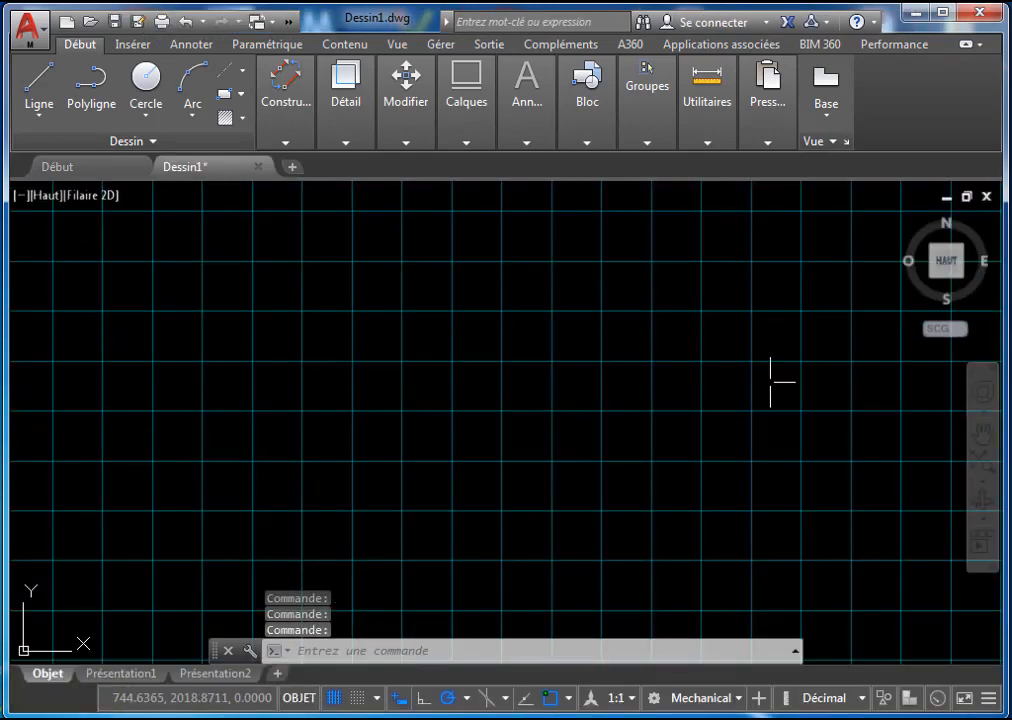
pyautogui.click(290, 22)
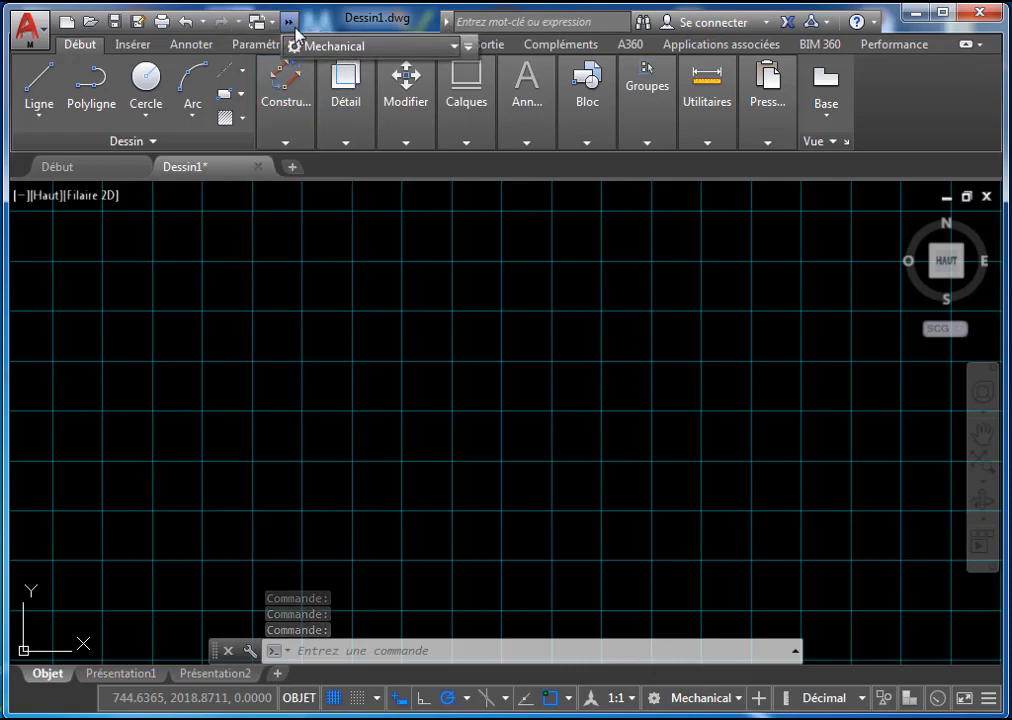
pyautogui.click(450, 46)
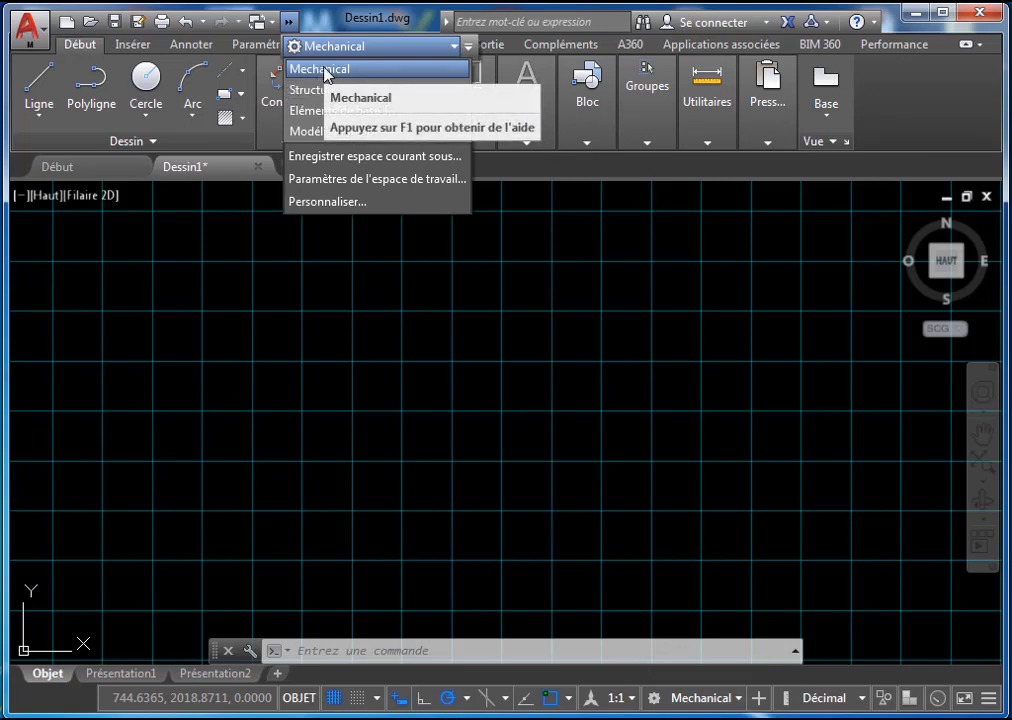
pyautogui.click(222, 263)
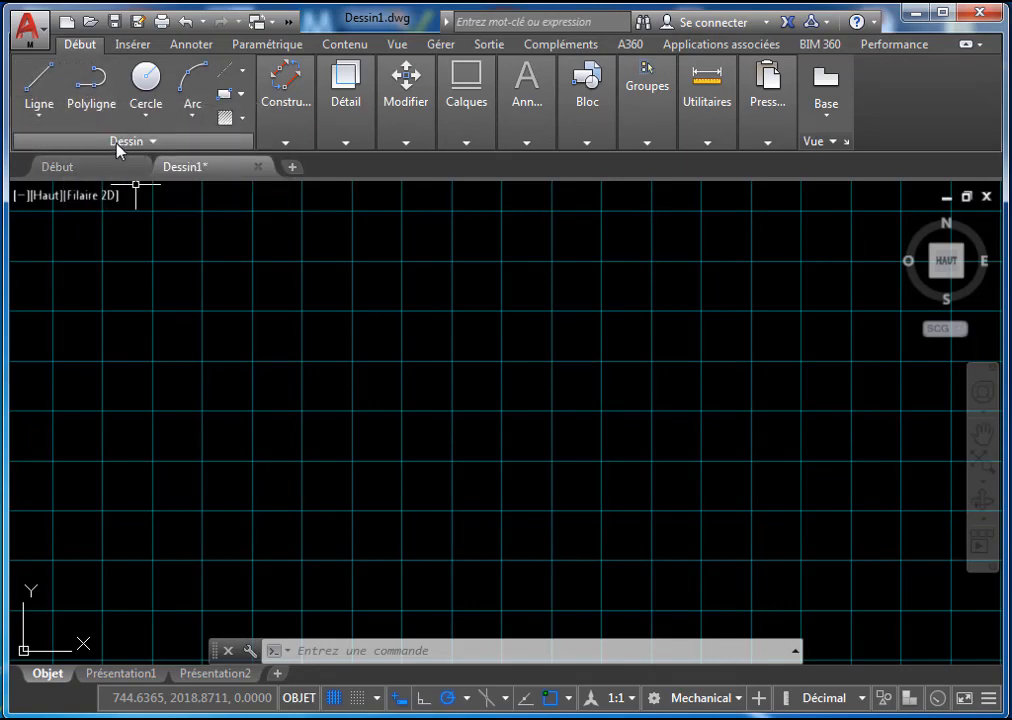
# Rearrange the ribbon groups so that Modifier follows Dessin and Annotation comes directly after Modifier
pyautogui.moveTo(415, 110)
pyautogui.moveTo(415, 110); pyautogui.dragTo(282, 106)
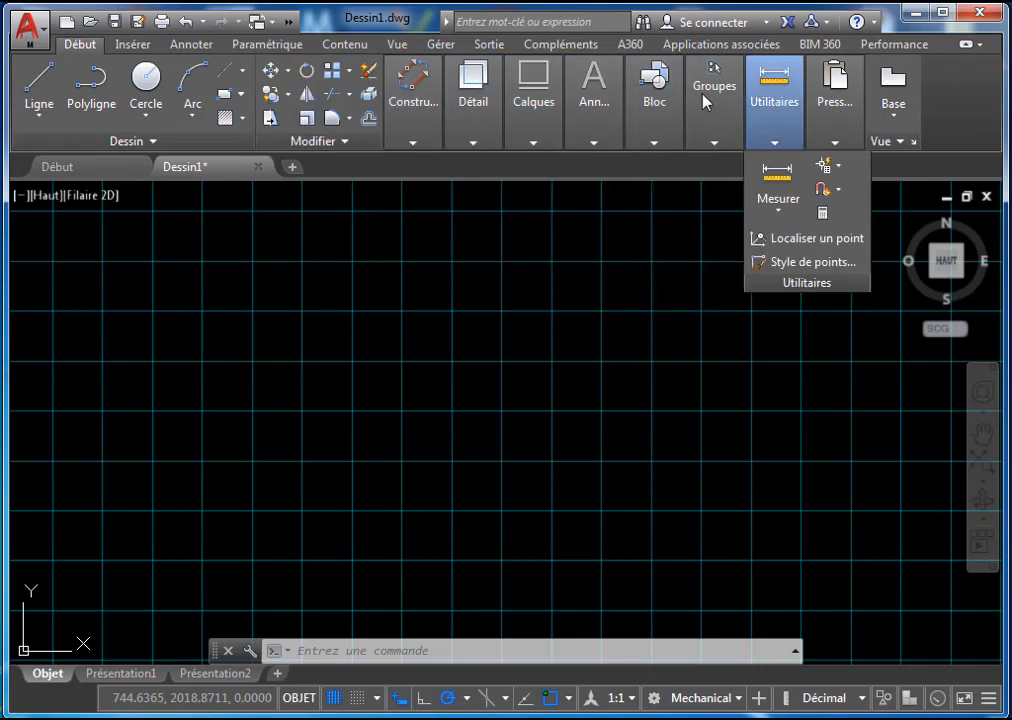
pyautogui.moveTo(594, 100)
pyautogui.mouseDown()
pyautogui.moveTo(397, 92)
pyautogui.moveTo(414, 95)
pyautogui.mouseUp()
pyautogui.moveTo(414, 136)
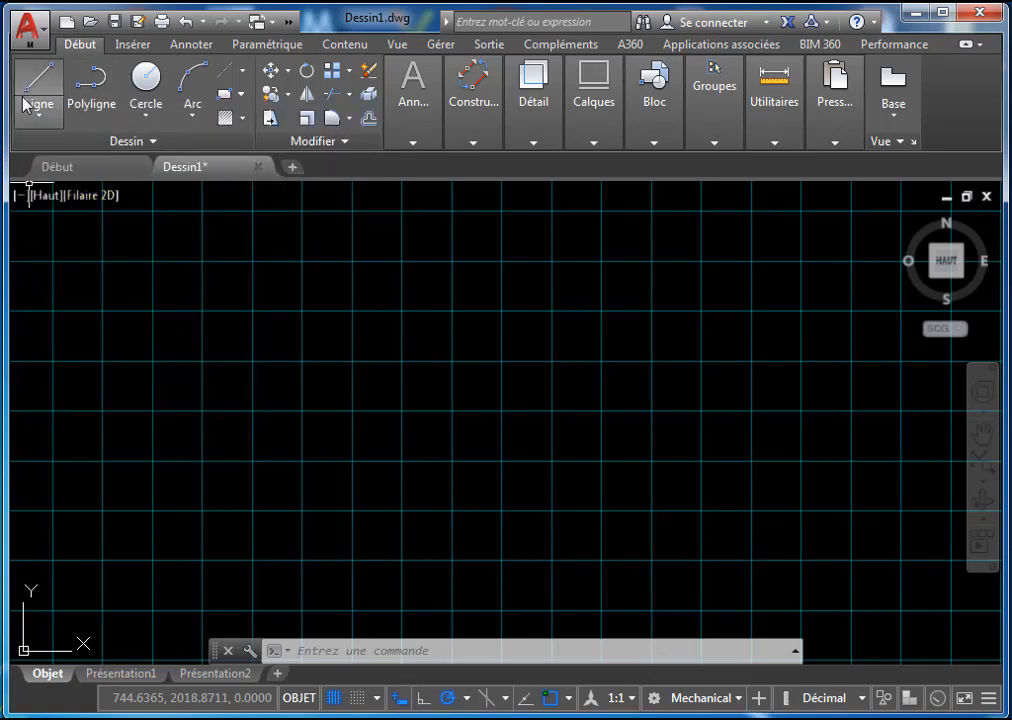
# With the Line command, draw a horizontal segment about 1340 units long, followed by a segment sloping down to the right
pyautogui.click(35, 95)
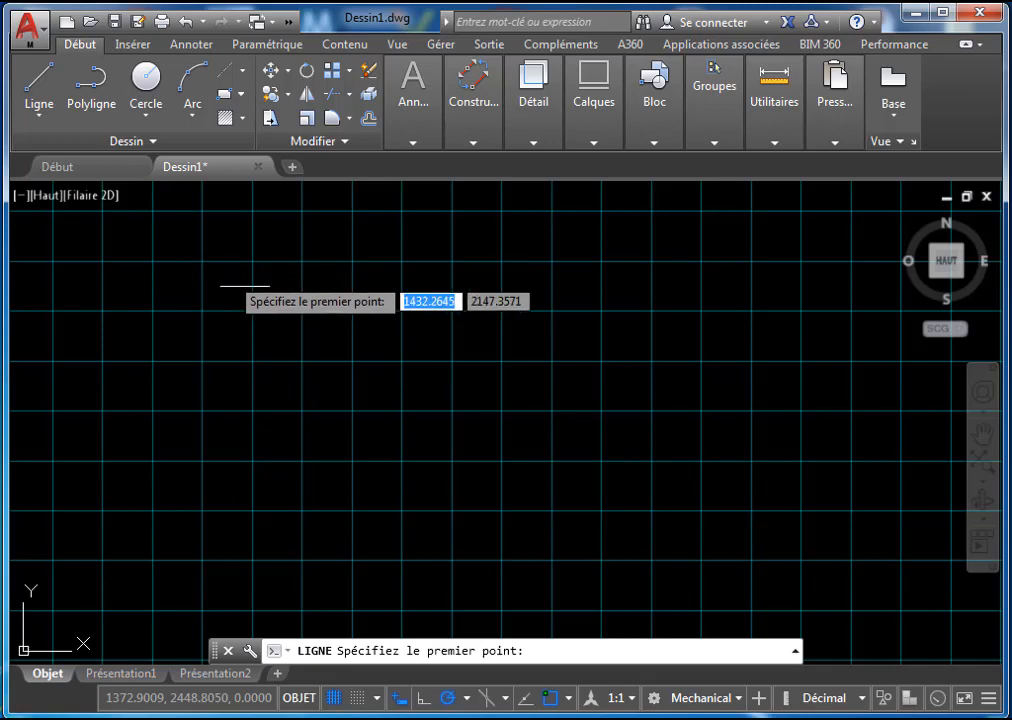
pyautogui.click(331, 328)
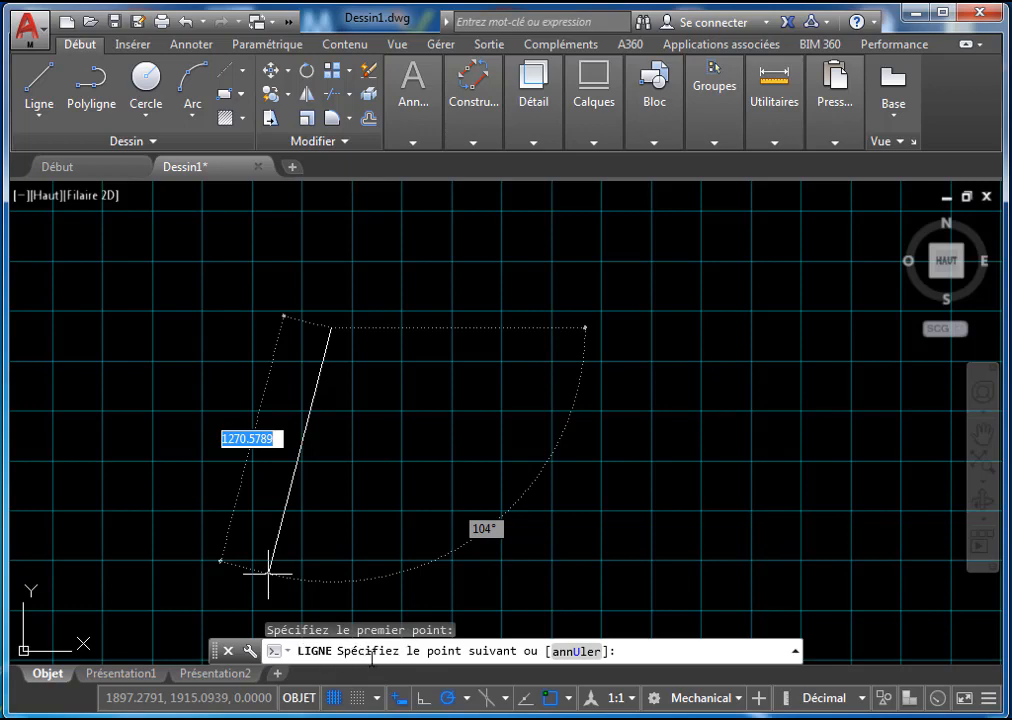
pyautogui.click(592, 327)
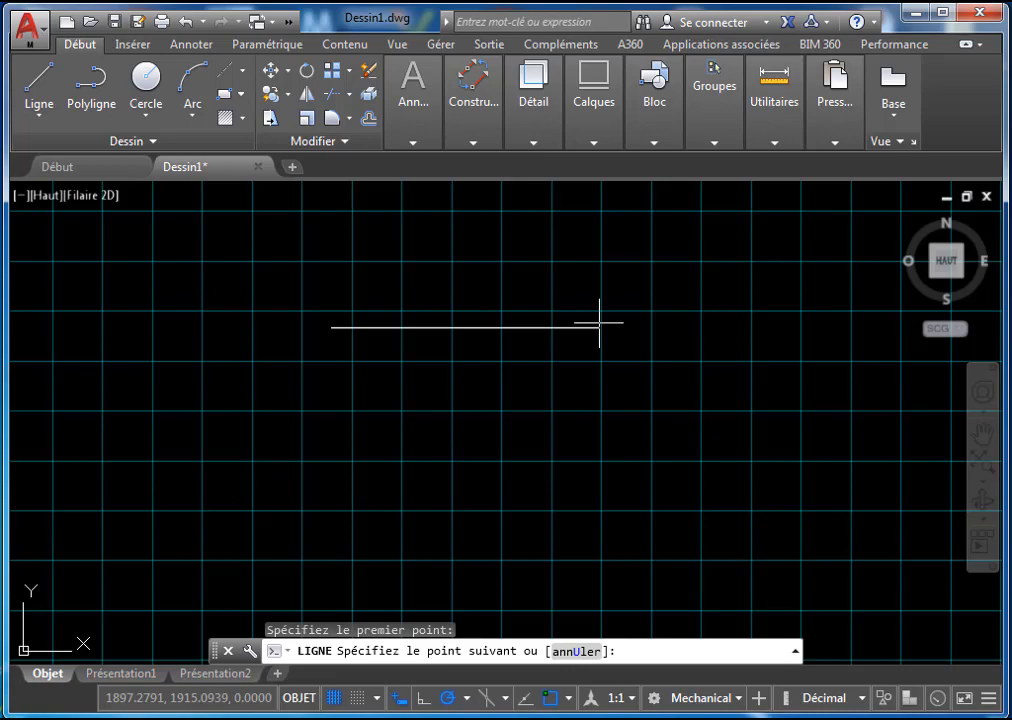
pyautogui.click(600, 325)
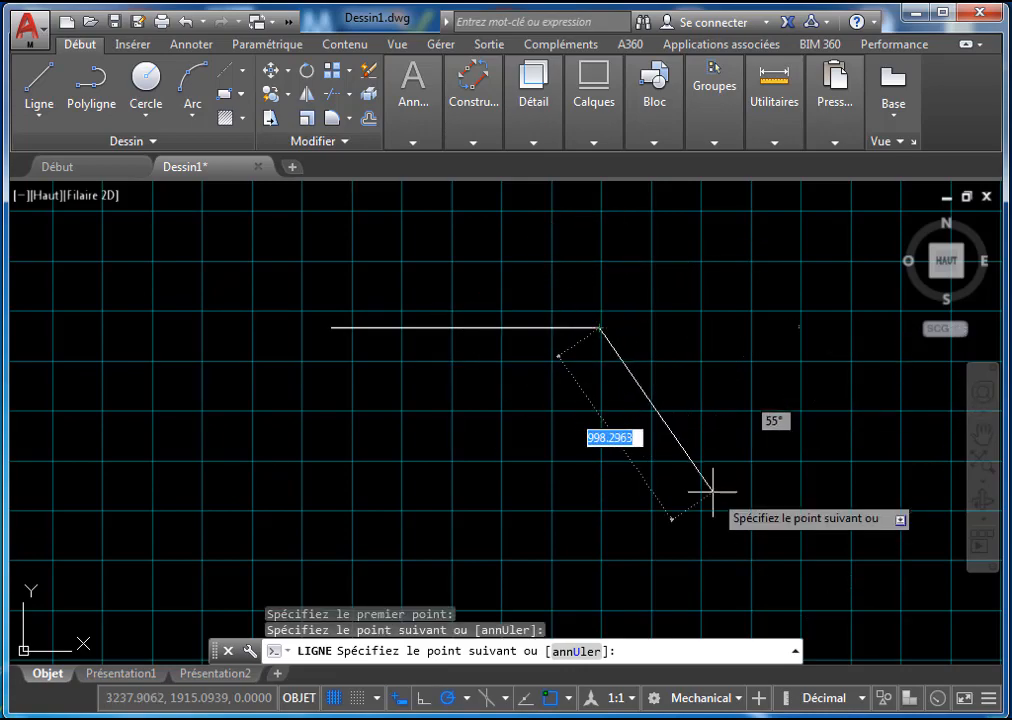
pyautogui.moveTo(662, 486)
pyautogui.mouseDown(button='middle')
pyautogui.moveTo(612, 413)
pyautogui.moveTo(619, 436)
pyautogui.mouseUp(button='middle')
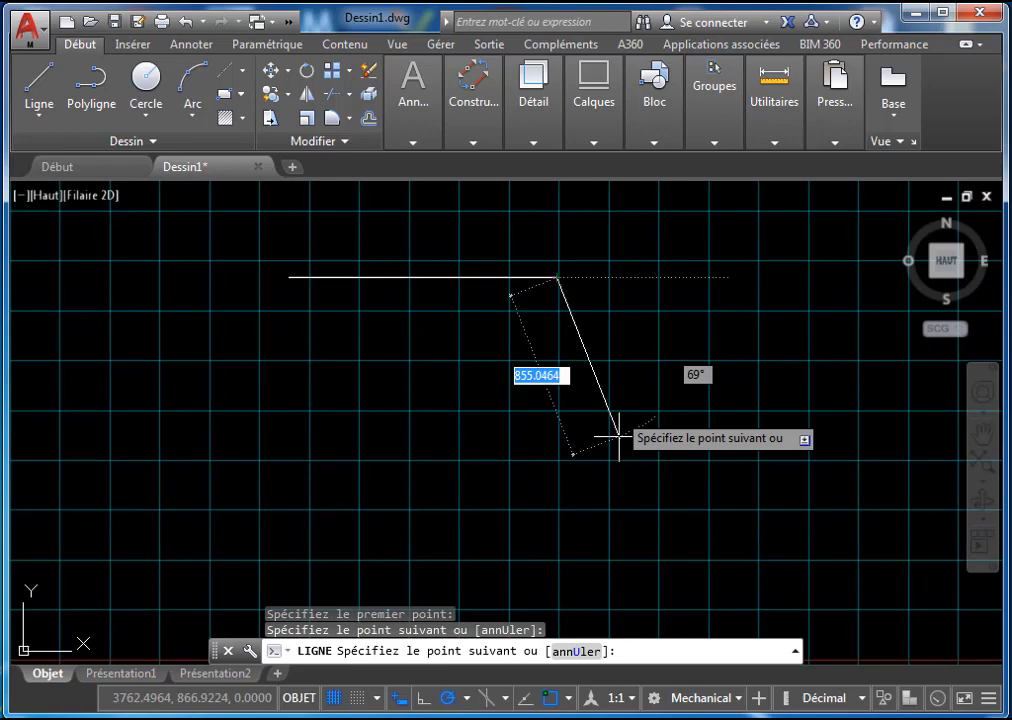
pyautogui.click(680, 456)
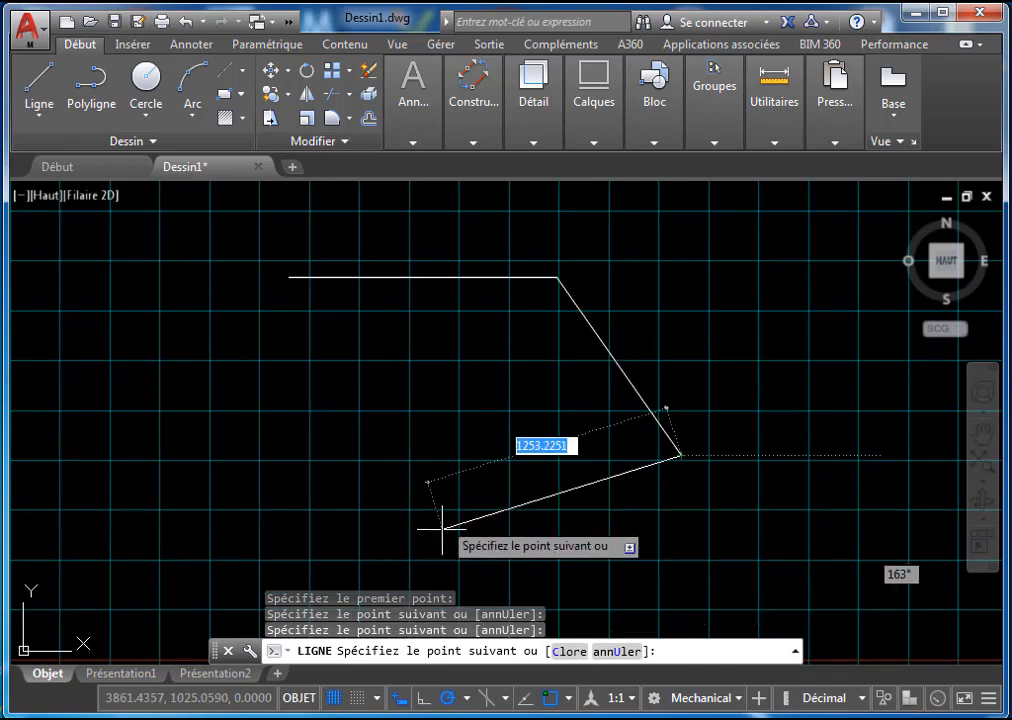
# Continue the chain with two segments along the underside and close it into a five-sided outline with the Clore option
pyautogui.moveTo(436, 524); pyautogui.dragTo(583, 490, button='middle')
pyautogui.click(540, 478)
pyautogui.click(519, 523)
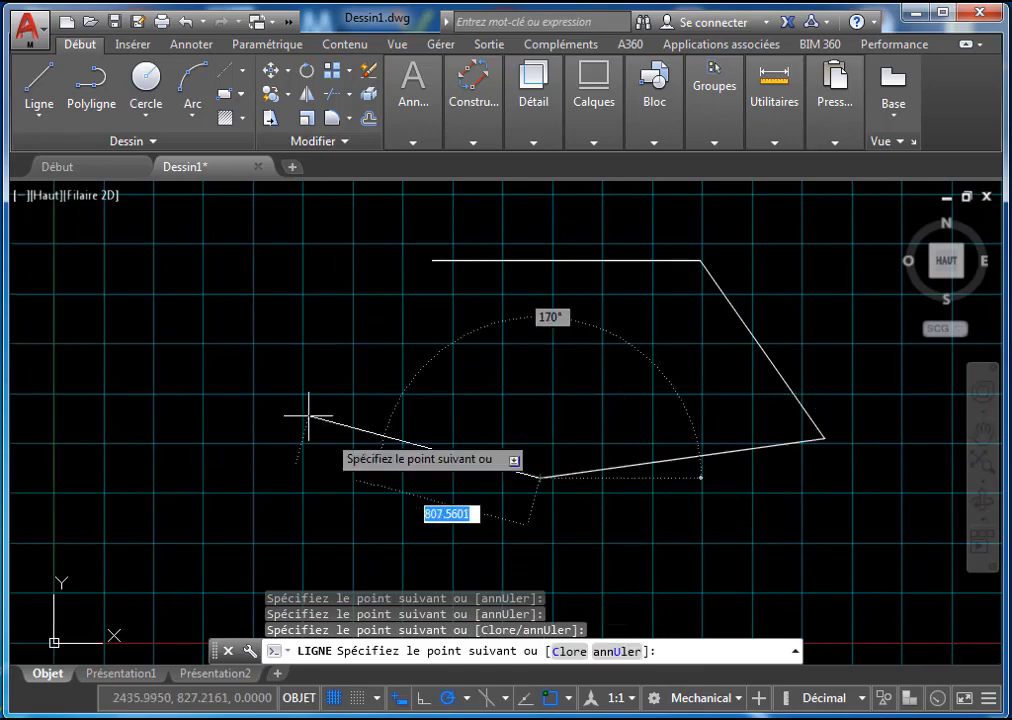
pyautogui.moveTo(267, 361); pyautogui.dragTo(316, 316, button='middle')
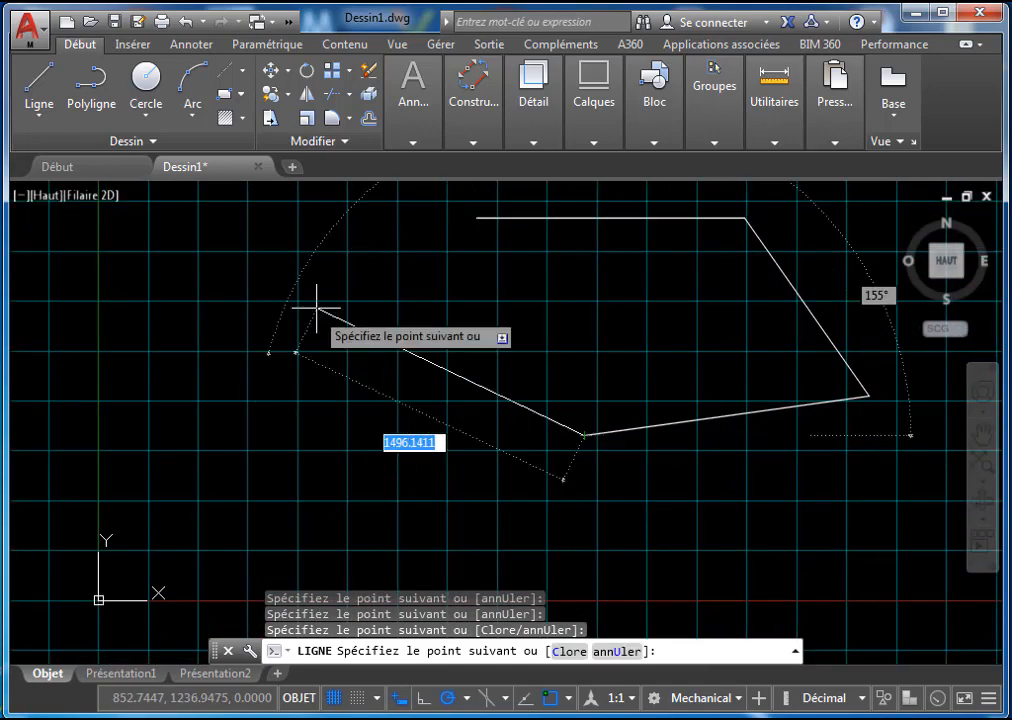
pyautogui.click(275, 355)
pyautogui.moveTo(195, 279); pyautogui.dragTo(188, 424, button='middle')
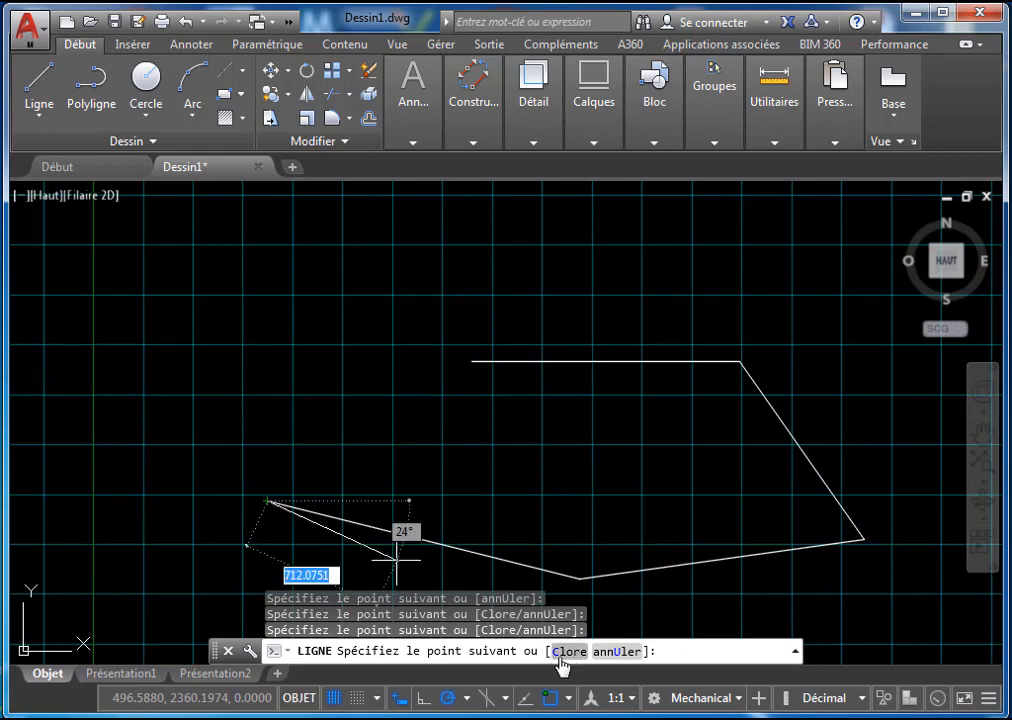
pyautogui.click(560, 575)
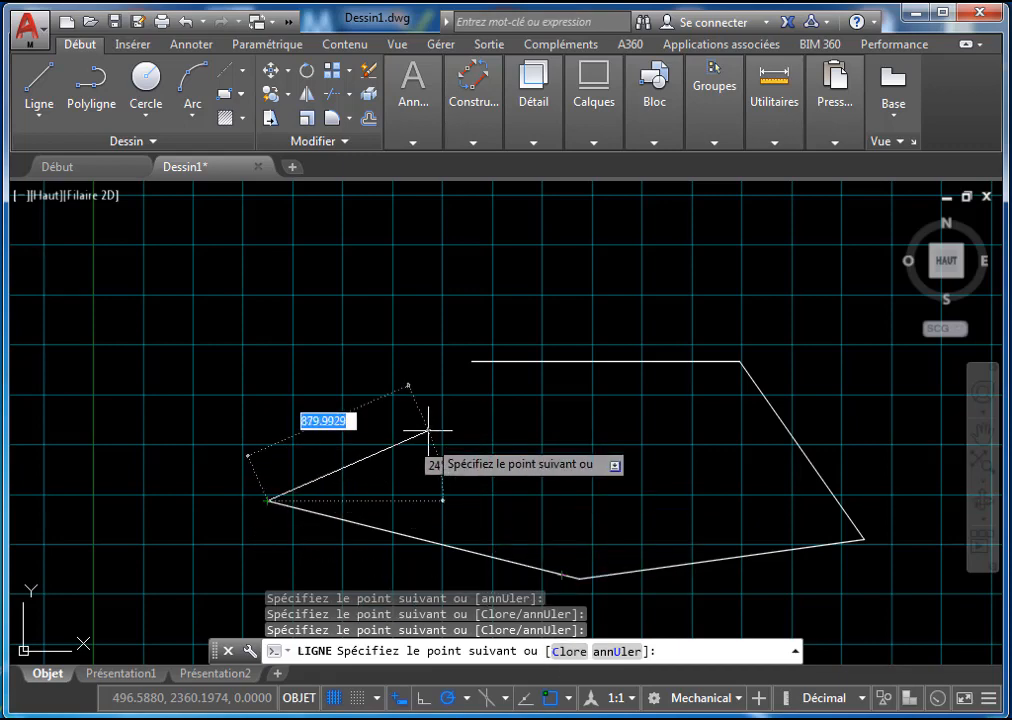
pyautogui.write('c')
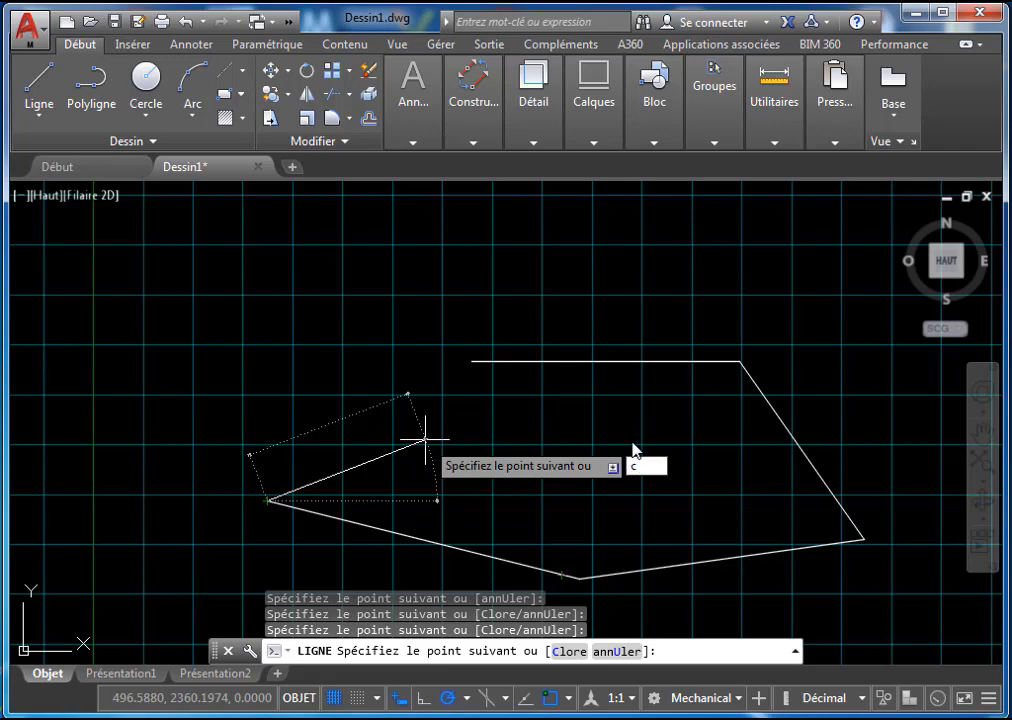
pyautogui.press('Return')
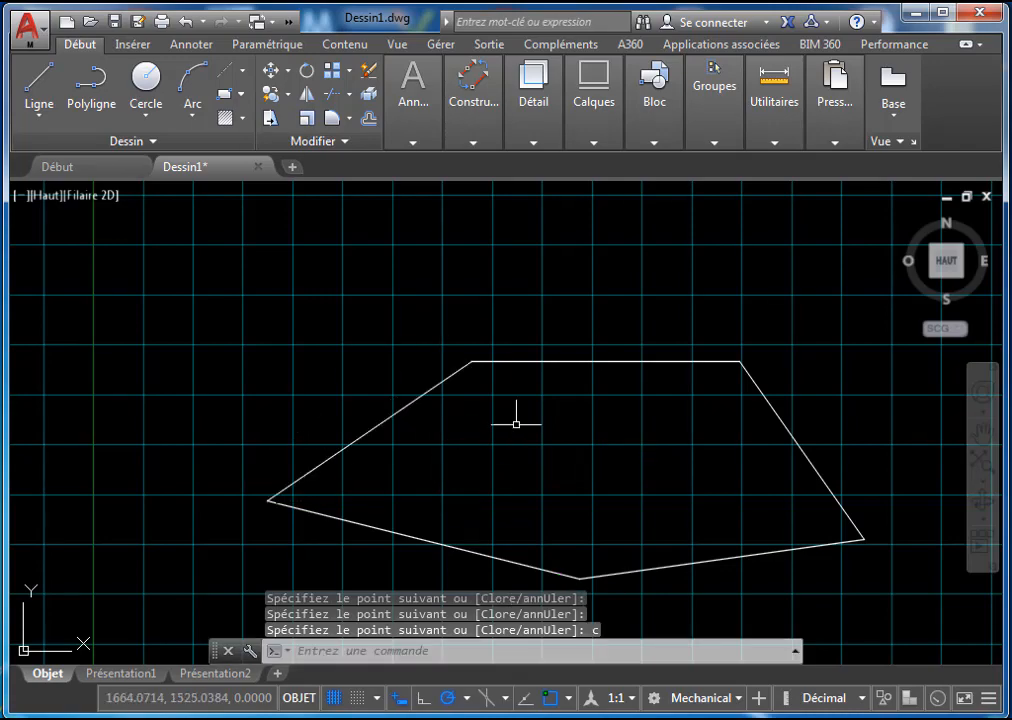
# Draw an open chain of four line segments to the upper right of the polygon, beginning with a horizontal one
pyautogui.moveTo(571, 403); pyautogui.dragTo(512, 367, button='middle')
pyautogui.scroll(-5, 499, 340)
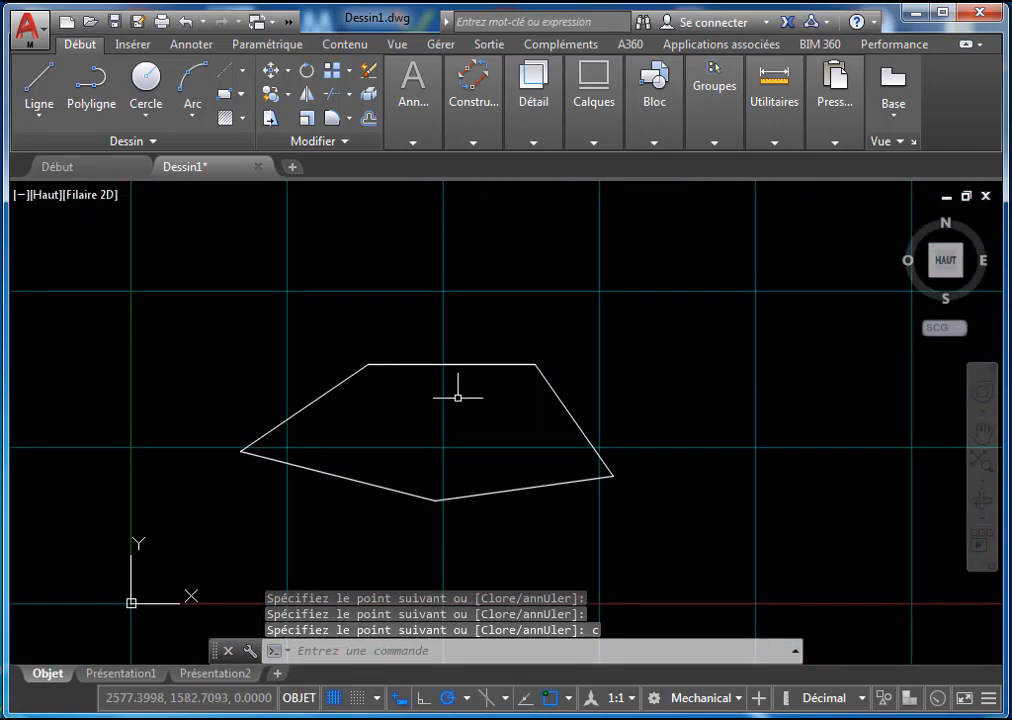
pyautogui.scroll(-2, 535, 355)
pyautogui.click(39, 82)
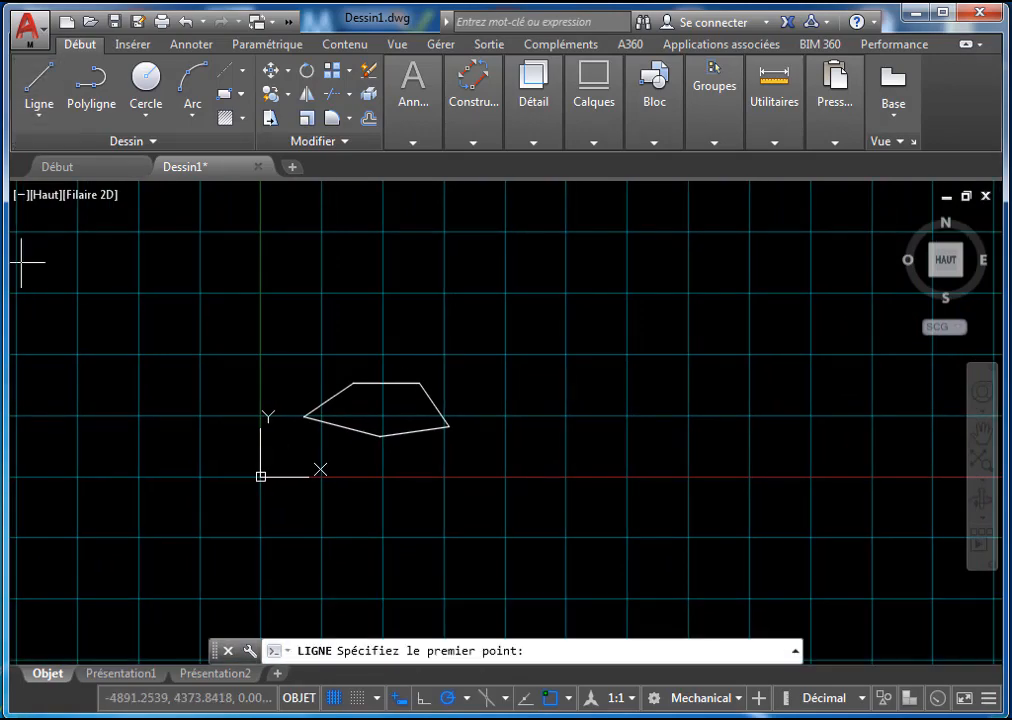
pyautogui.moveTo(521, 316); pyautogui.dragTo(474, 328, button='middle')
pyautogui.click(477, 325)
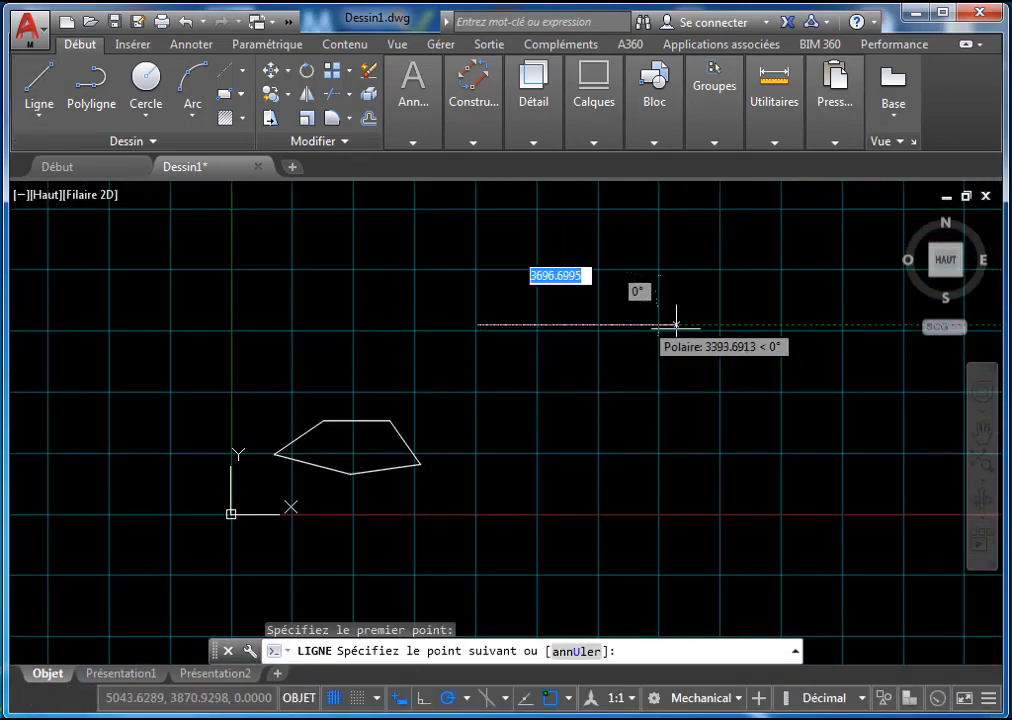
pyautogui.click(697, 325)
pyautogui.click(718, 447)
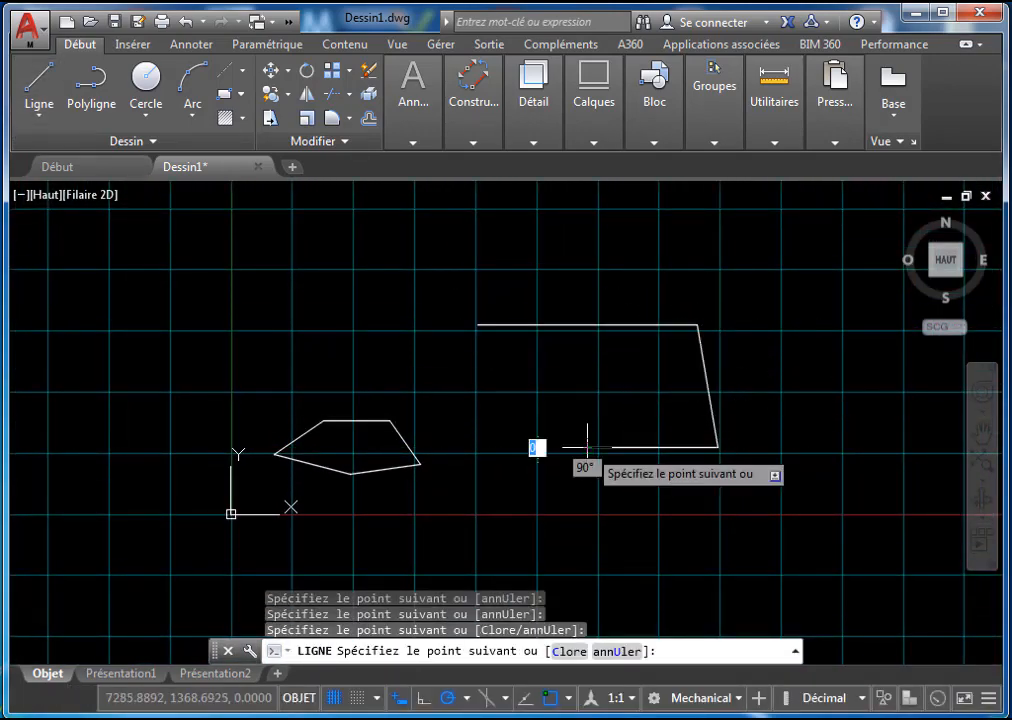
pyautogui.click(586, 447)
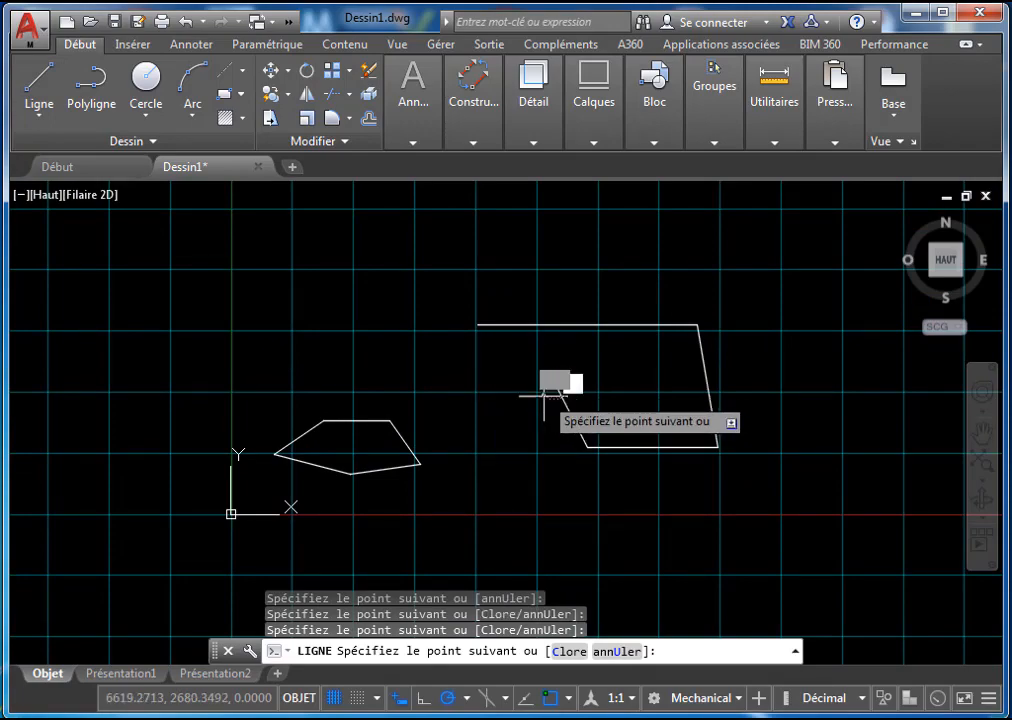
pyautogui.click(555, 383)
# Undo the last two segments of the open chain with the Line command's annUler option and end the command
pyautogui.write('u')
pyautogui.press('Return')
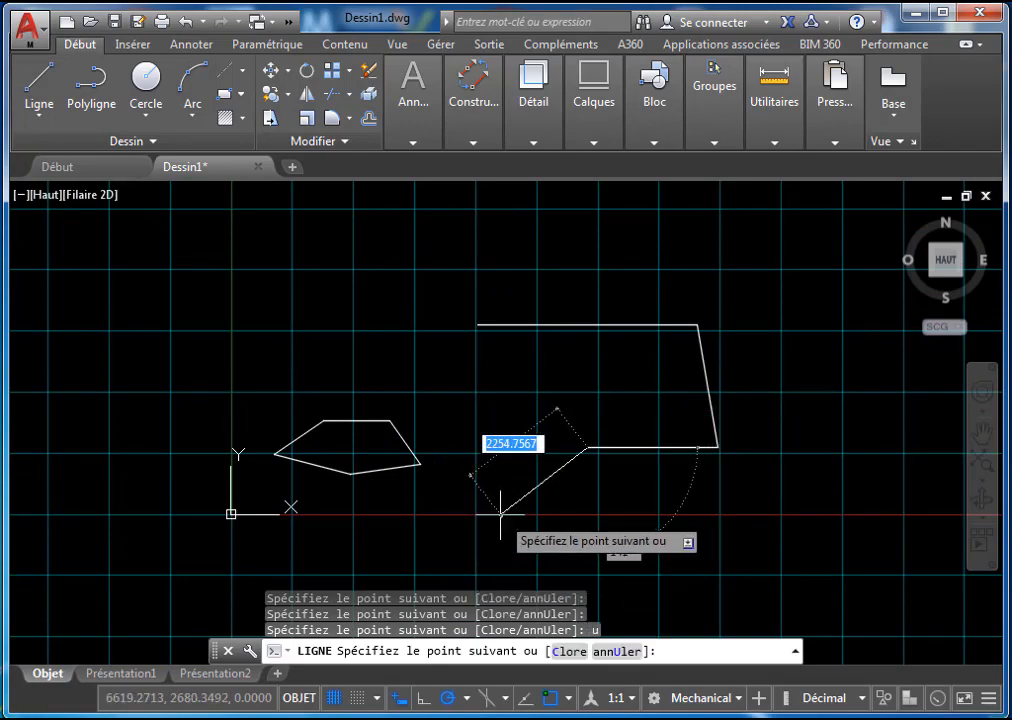
pyautogui.write('u')
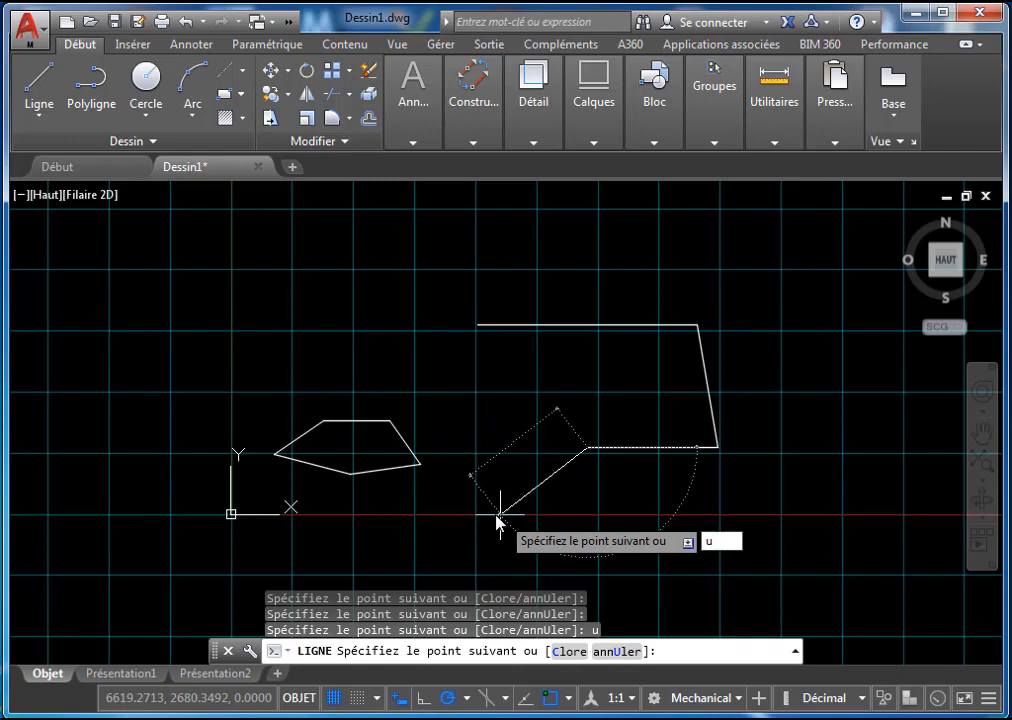
pyautogui.press('Return')
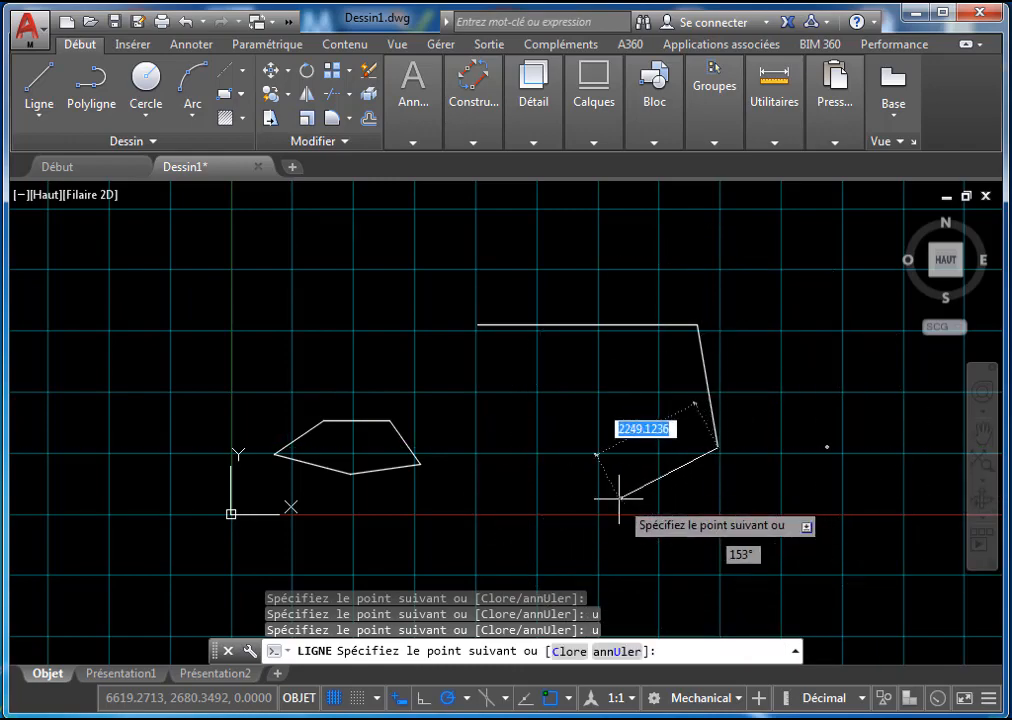
pyautogui.moveTo(619, 497); pyautogui.dragTo(570, 445, button='middle')
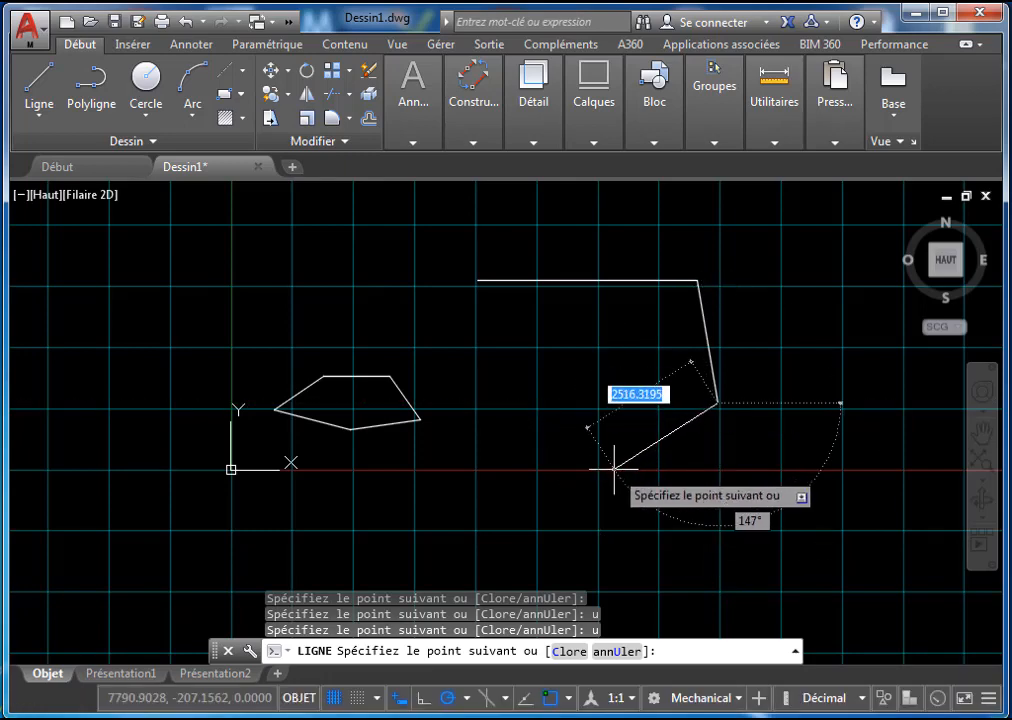
pyautogui.press('Escape')
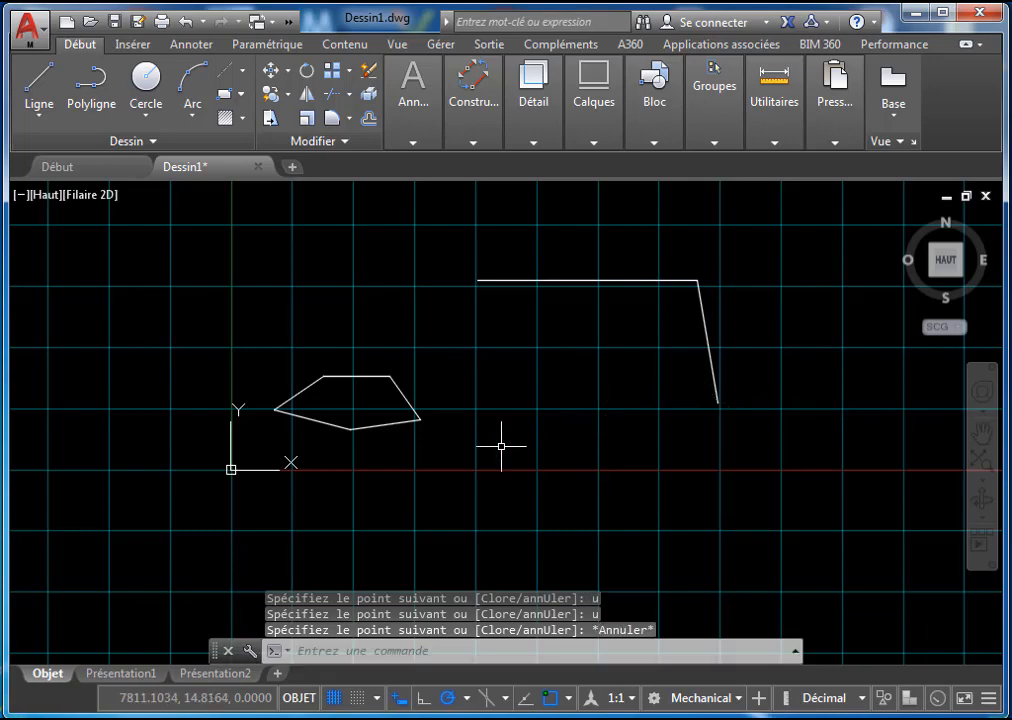
# Show the Line tool variants and draw a short one-segment vertical polyline above and to the left of the origin
pyautogui.moveTo(808, 293)
pyautogui.mouseDown(button='middle')
pyautogui.moveTo(637, 314)
pyautogui.moveTo(395, 314)
pyautogui.moveTo(483, 313)
pyautogui.mouseUp(button='middle')
pyautogui.scroll(-4, 515, 325)
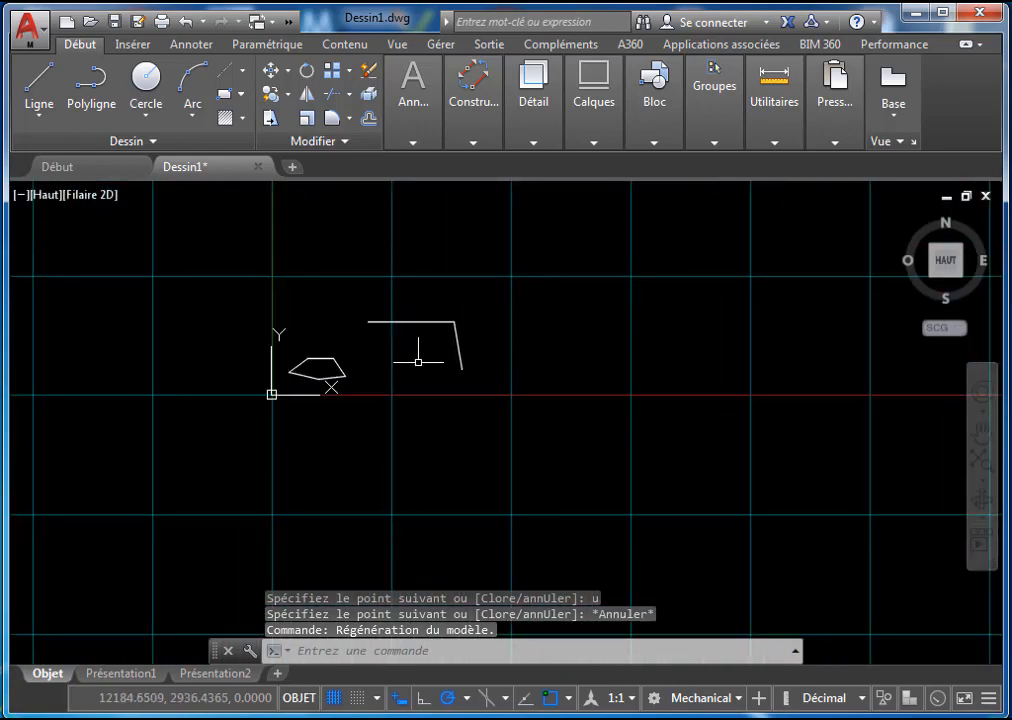
pyautogui.moveTo(418, 300)
pyautogui.mouseDown(button='middle')
pyautogui.moveTo(418, 328)
pyautogui.moveTo(475, 334)
pyautogui.mouseUp(button='middle')
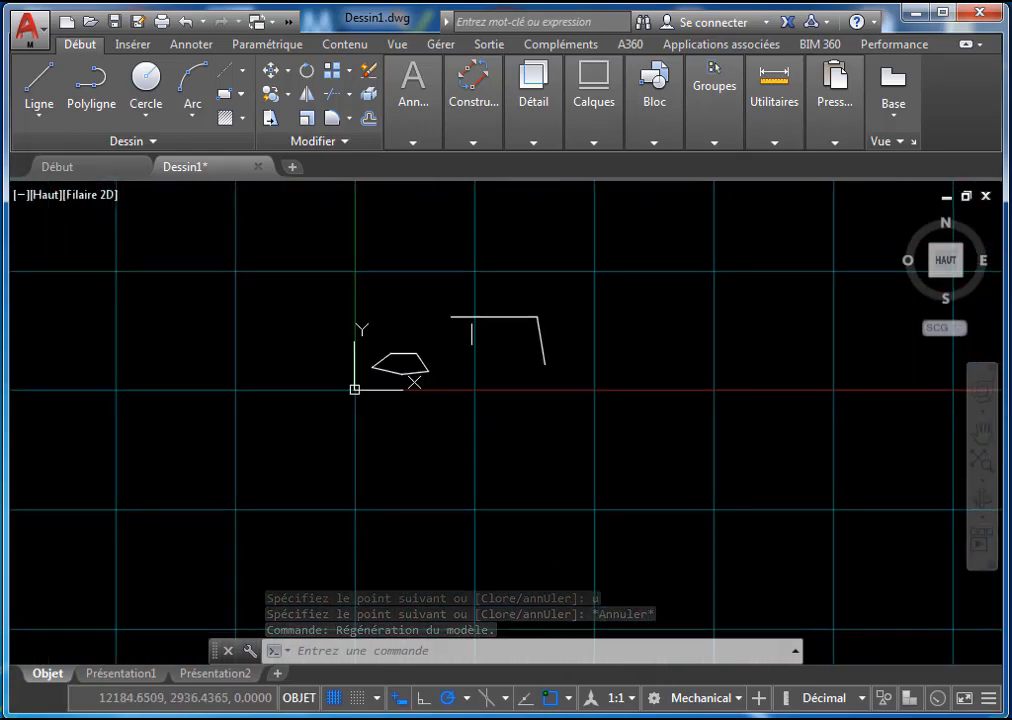
pyautogui.click(85, 90)
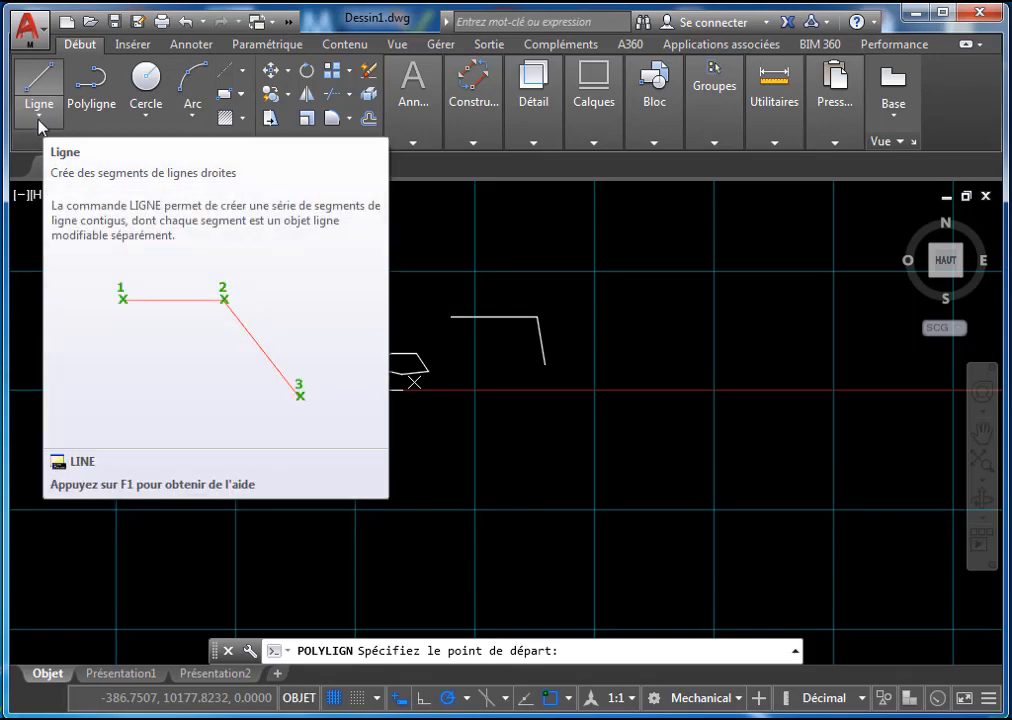
pyautogui.click(38, 122)
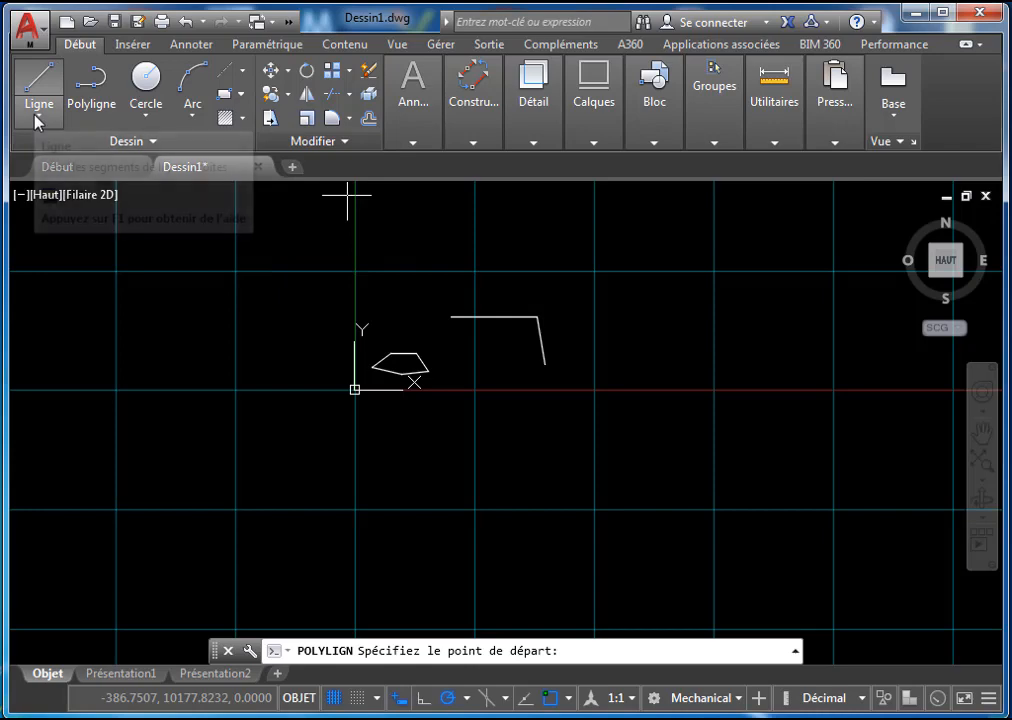
pyautogui.click(38, 119)
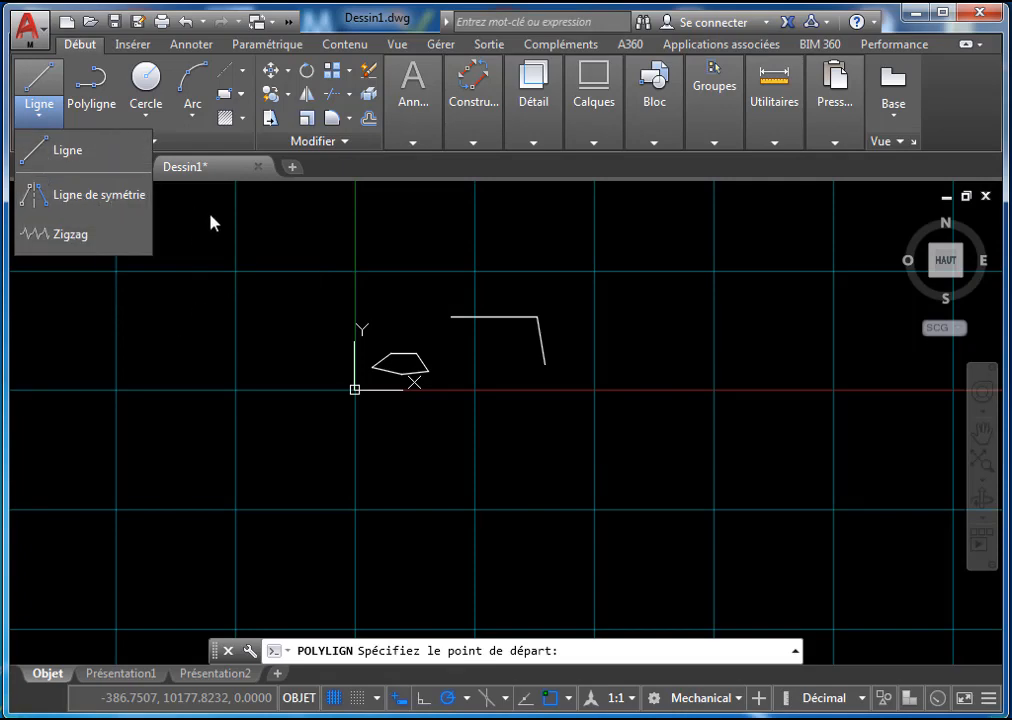
pyautogui.click(149, 238)
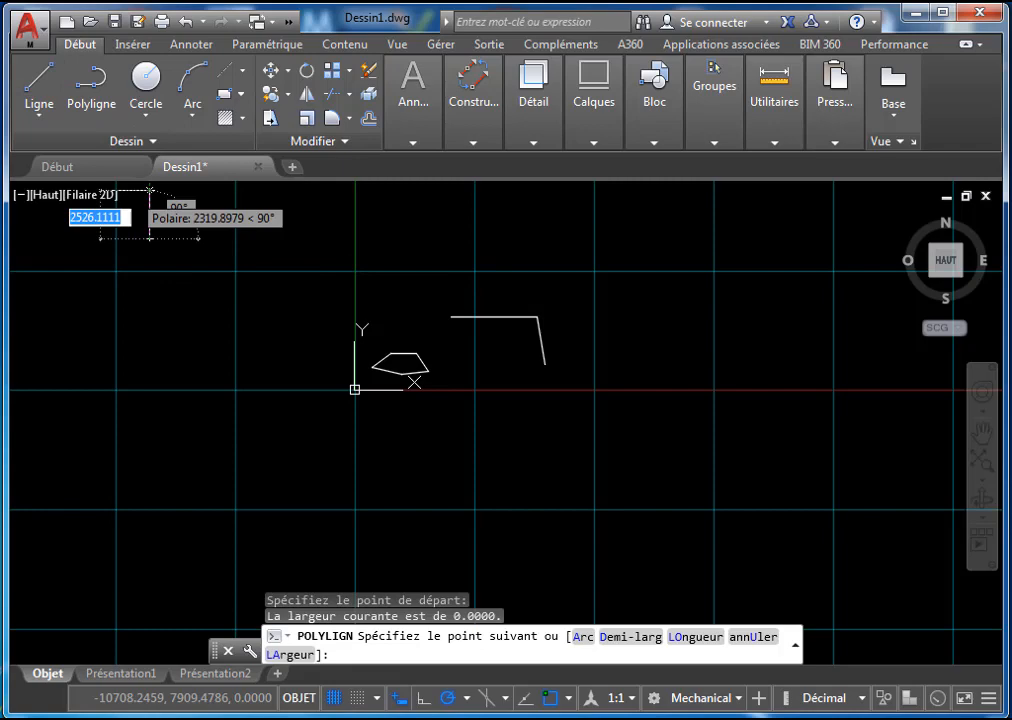
pyautogui.click(149, 268)
pyautogui.press('Escape')
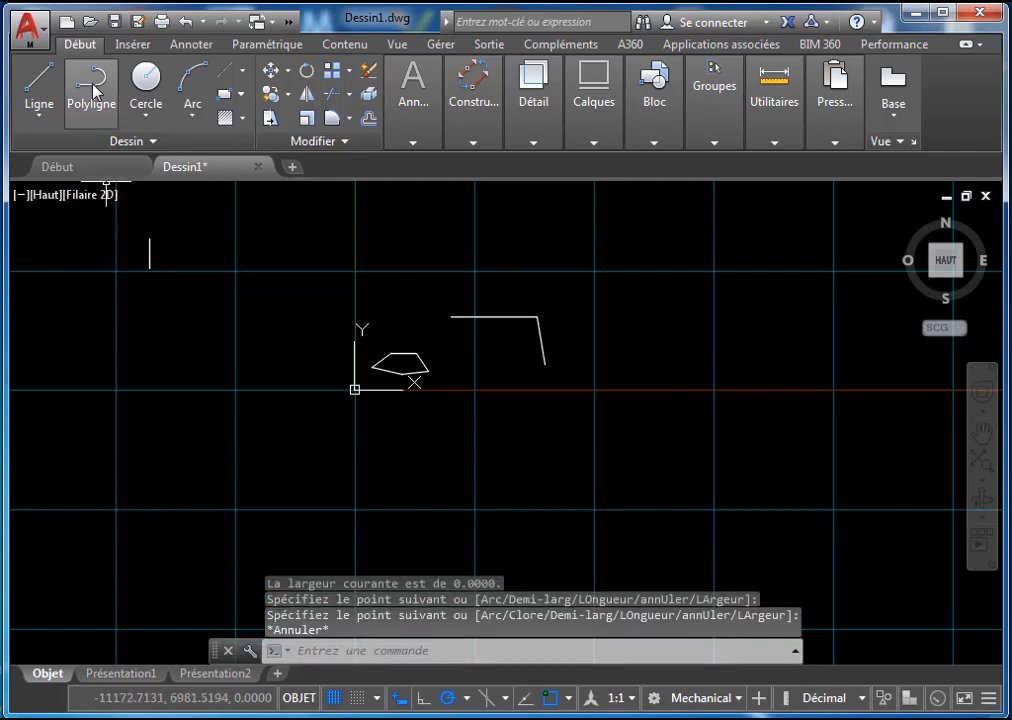
pyautogui.click(95, 88)
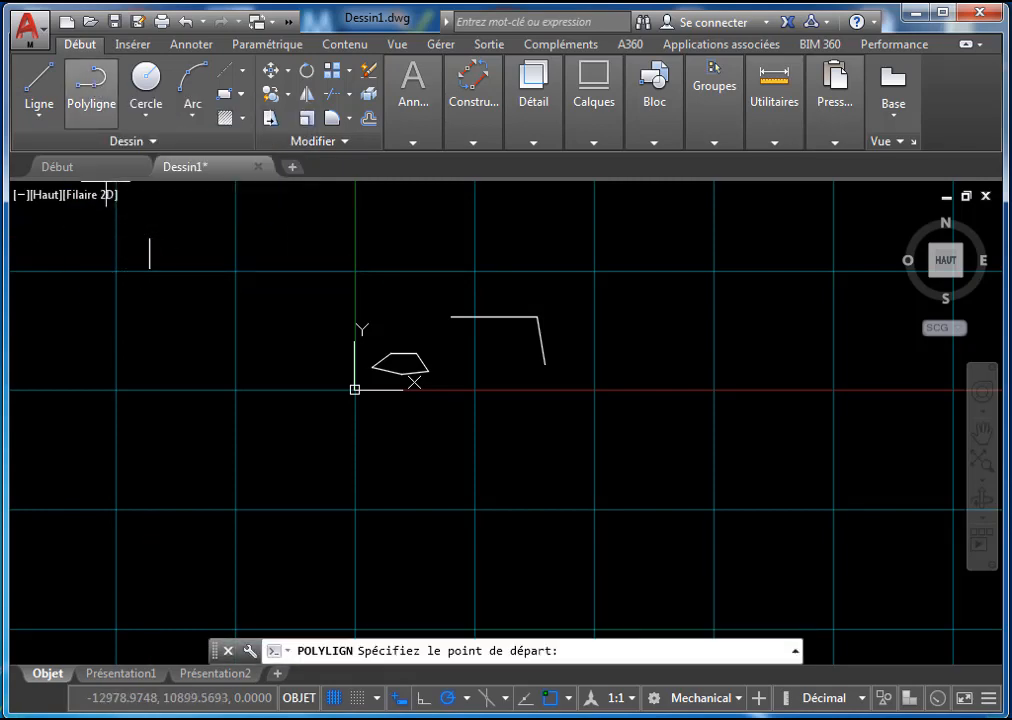
pyautogui.moveTo(655, 339)
pyautogui.mouseDown(button='middle')
pyautogui.moveTo(524, 312)
pyautogui.moveTo(458, 349)
pyautogui.mouseUp(button='middle')
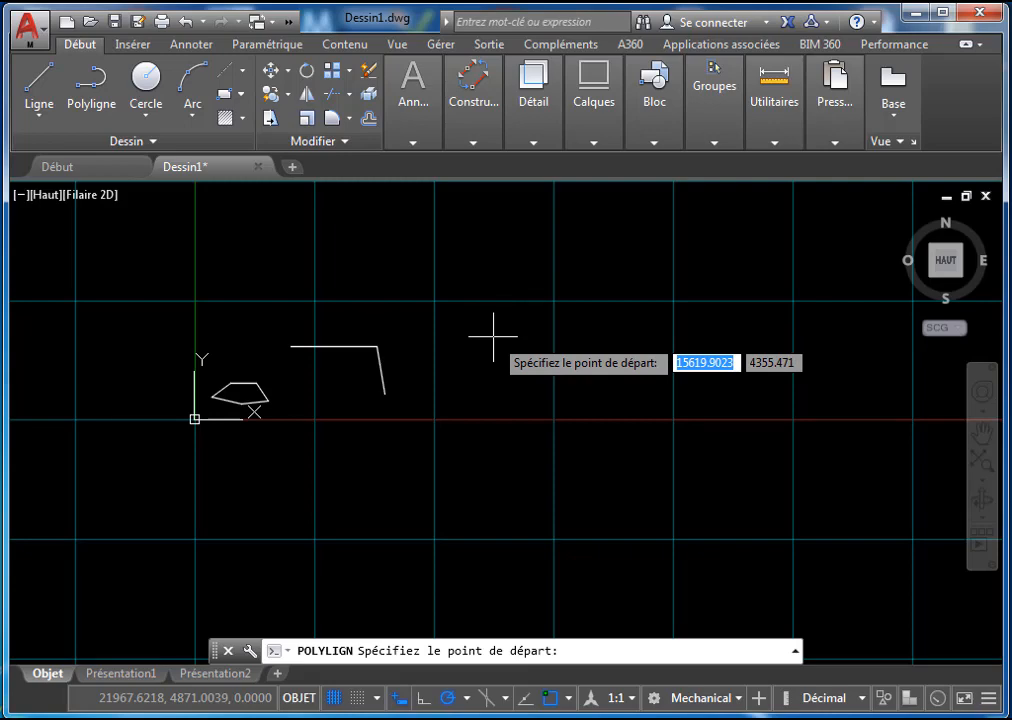
pyautogui.click(399, 701)
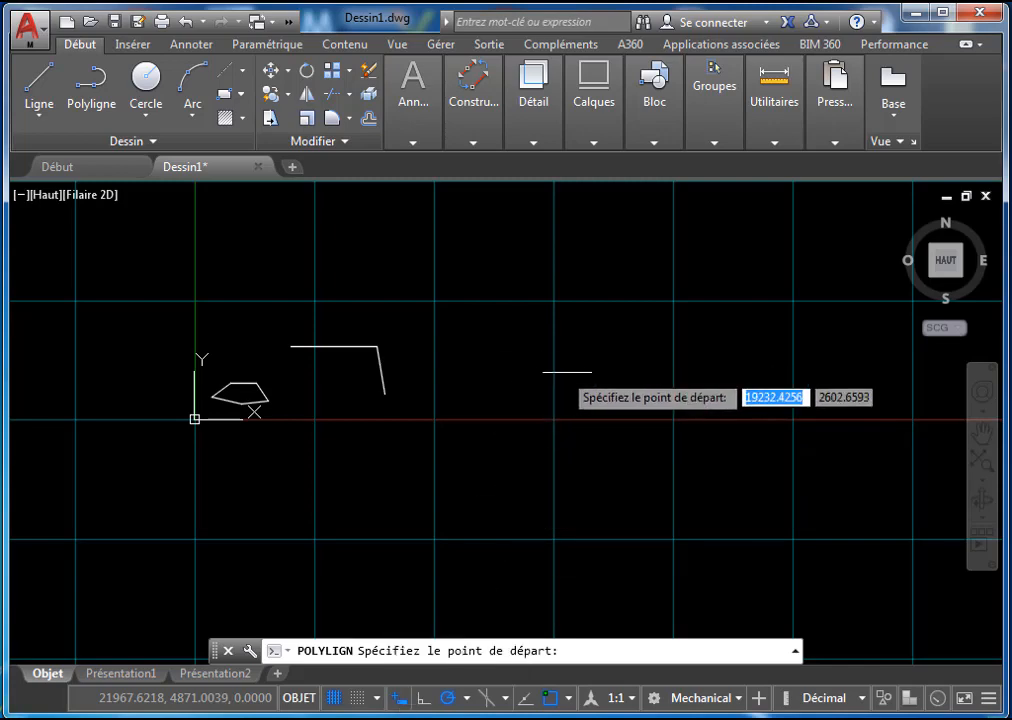
# Draw a polyline to the right of the open two-segment chain with a horizontal upper side, a slanted right side and a sloping underside
pyautogui.click(91, 90)
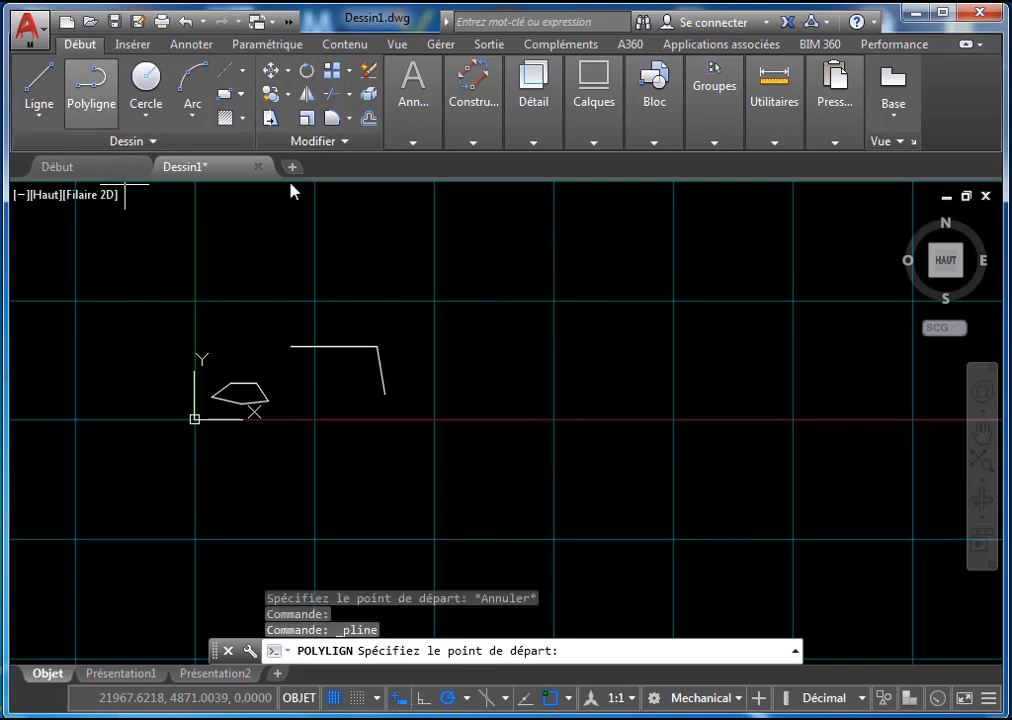
pyautogui.click(547, 278)
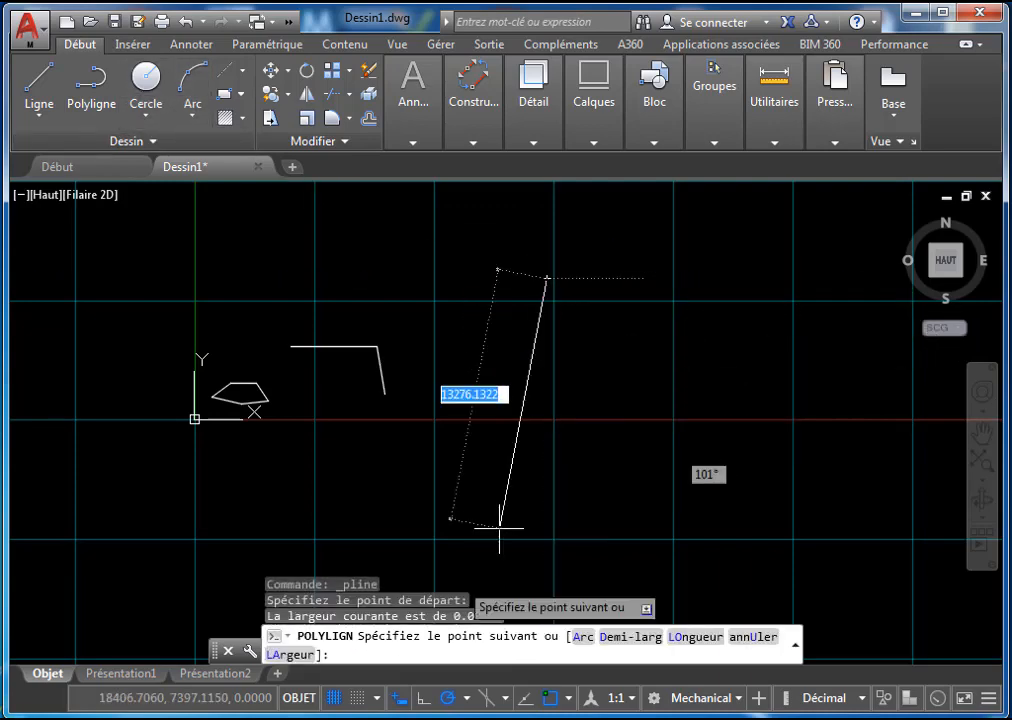
pyautogui.moveTo(660, 262)
pyautogui.mouseDown(button='middle')
pyautogui.moveTo(560, 282)
pyautogui.moveTo(480, 280)
pyautogui.moveTo(490, 284)
pyautogui.mouseUp(button='middle')
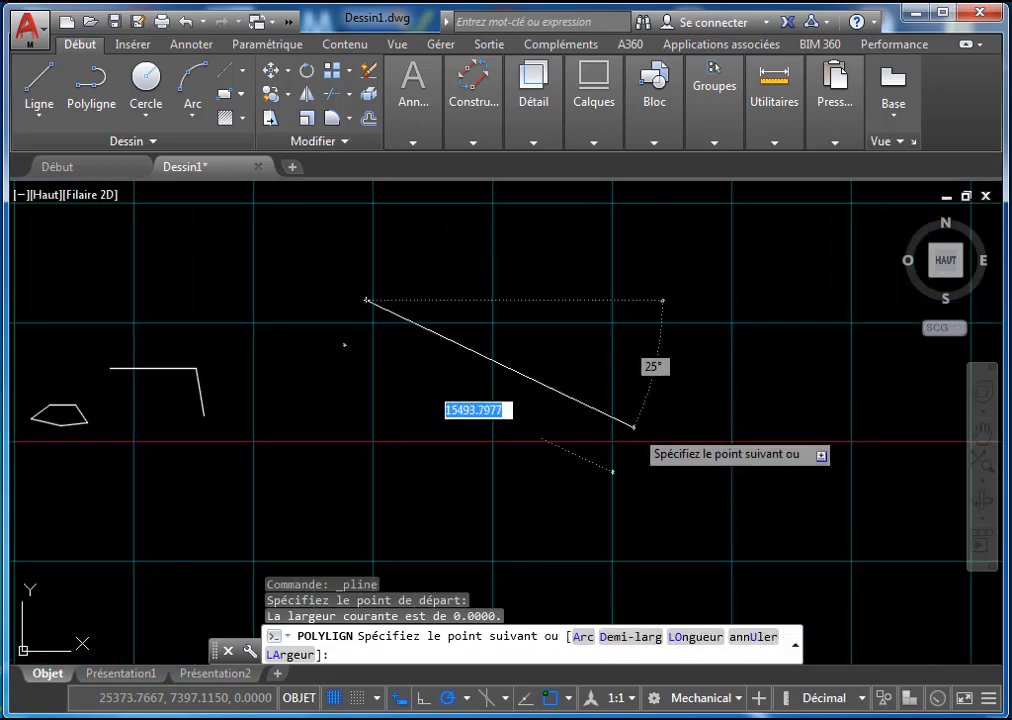
pyautogui.click(709, 299)
pyautogui.click(679, 460)
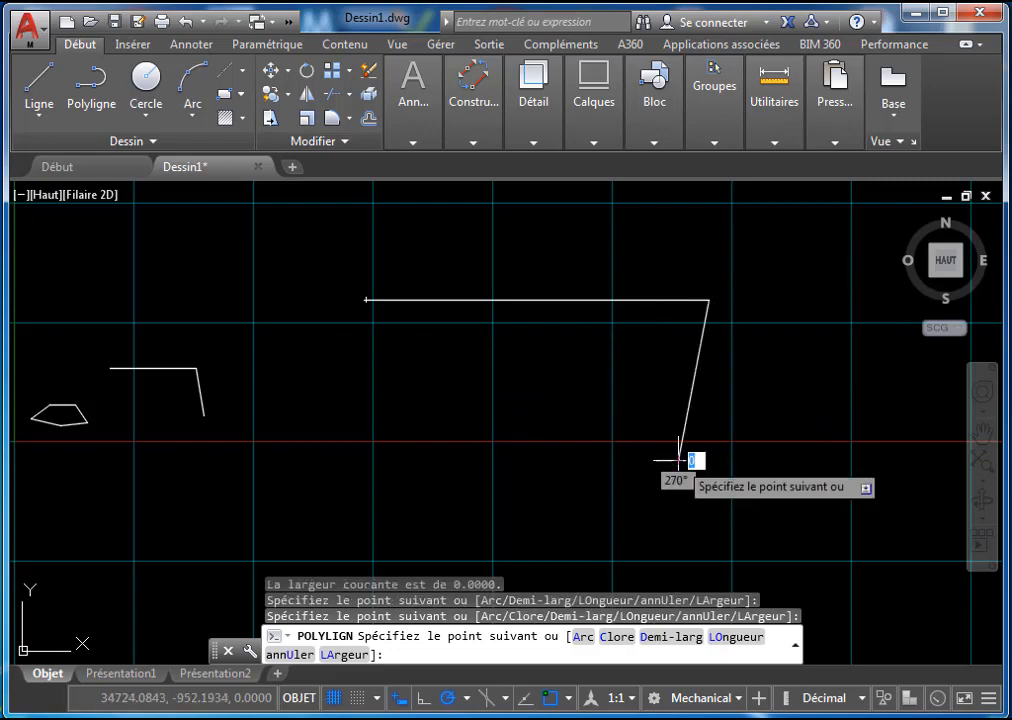
pyautogui.moveTo(441, 432); pyautogui.dragTo(587, 434, button='middle')
pyautogui.click(586, 433)
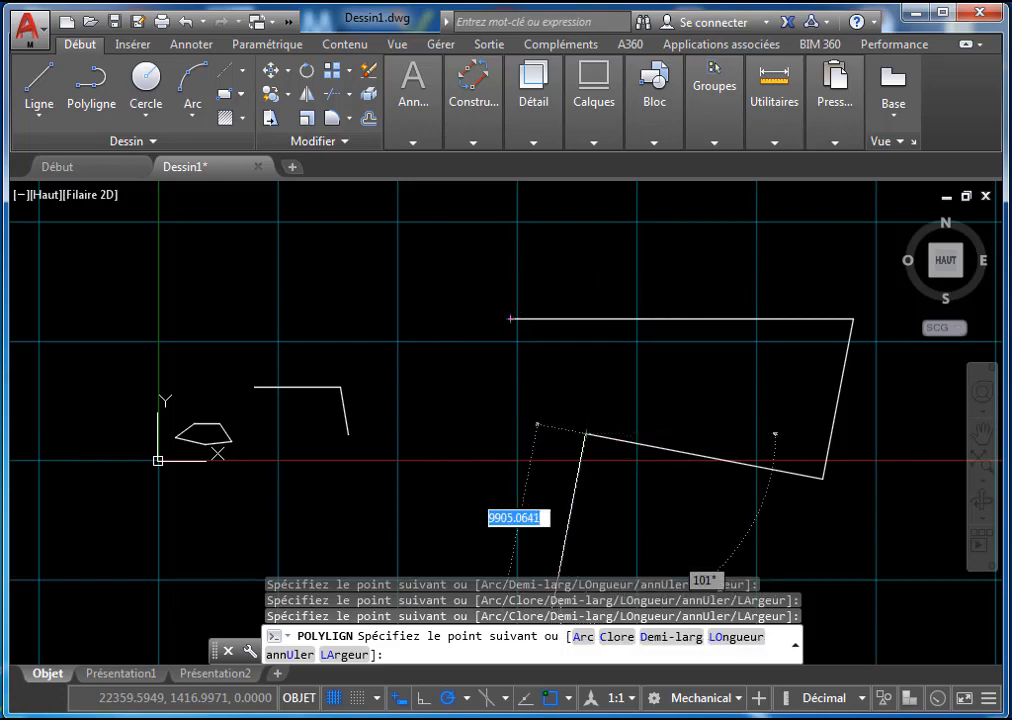
# Switch the running polyline to Arc mode and return it to straight segments with the LIgne option
pyautogui.click(578, 638)
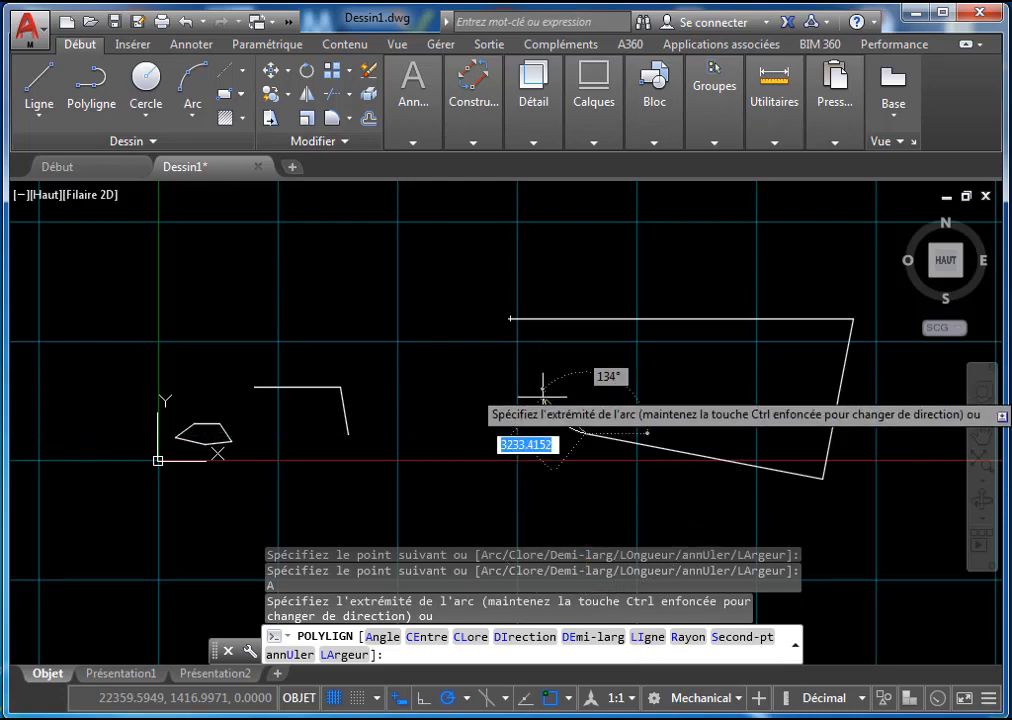
pyautogui.write('li')
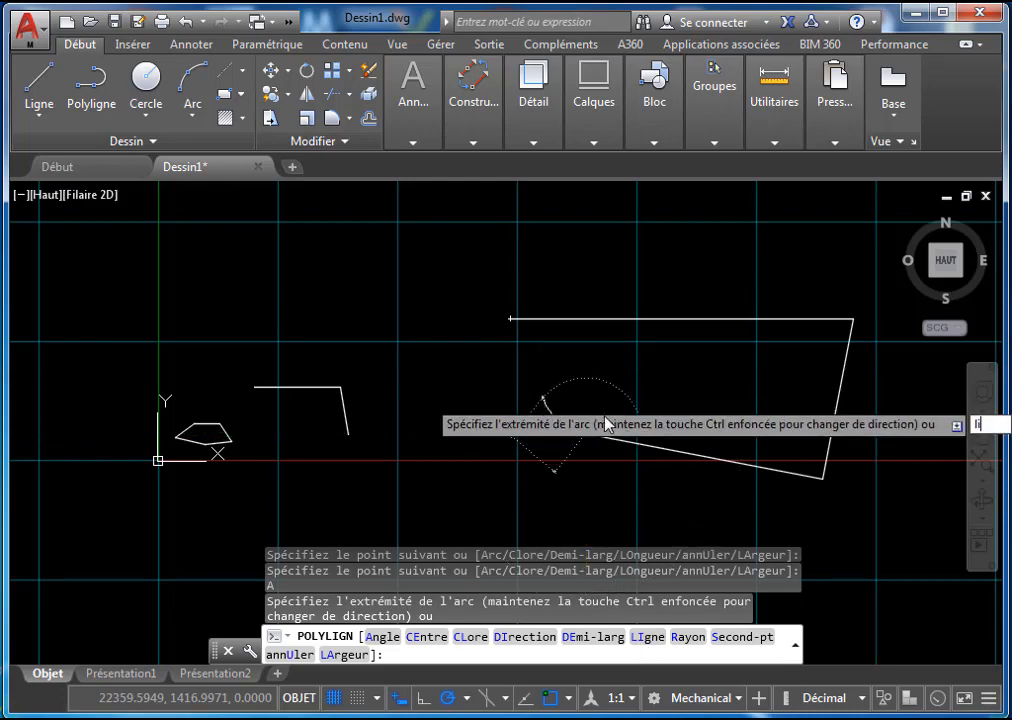
pyautogui.press('Return')
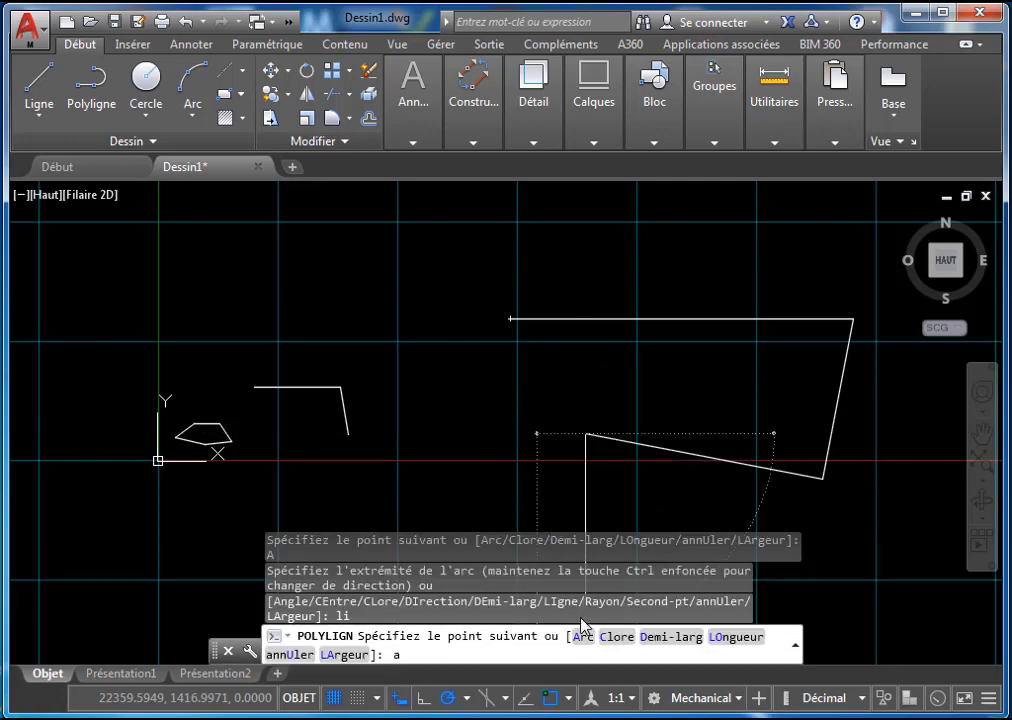
# Continue the polyline with two arc segments using the Arc option and close it with a straight segment using LIgne and Clore
pyautogui.write('a')
pyautogui.press('Return')
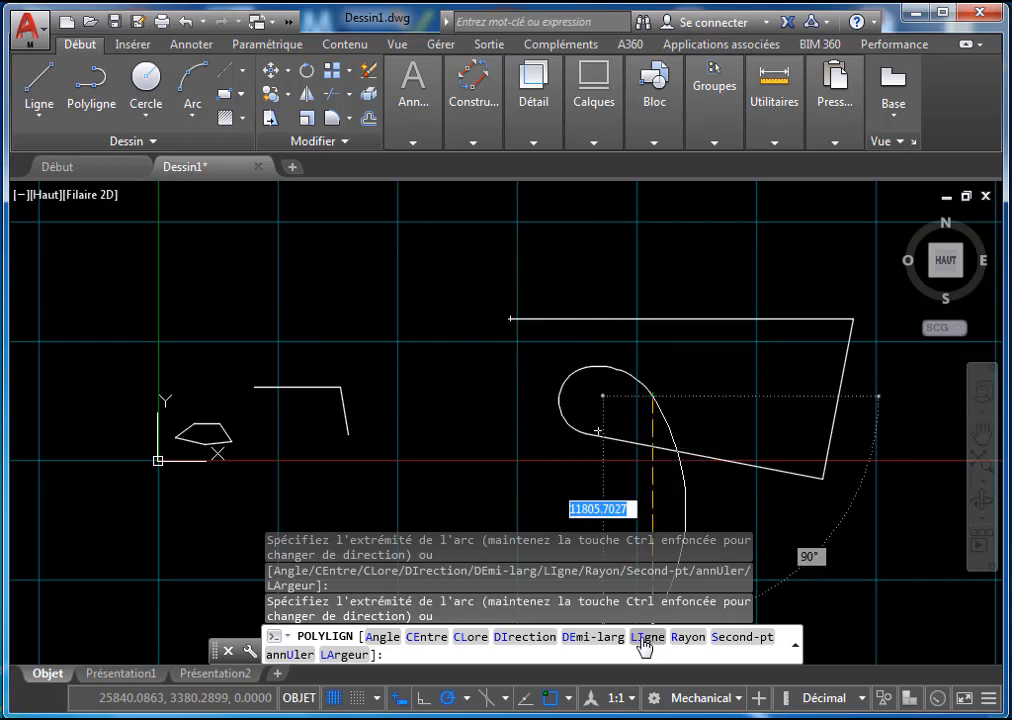
pyautogui.write('li')
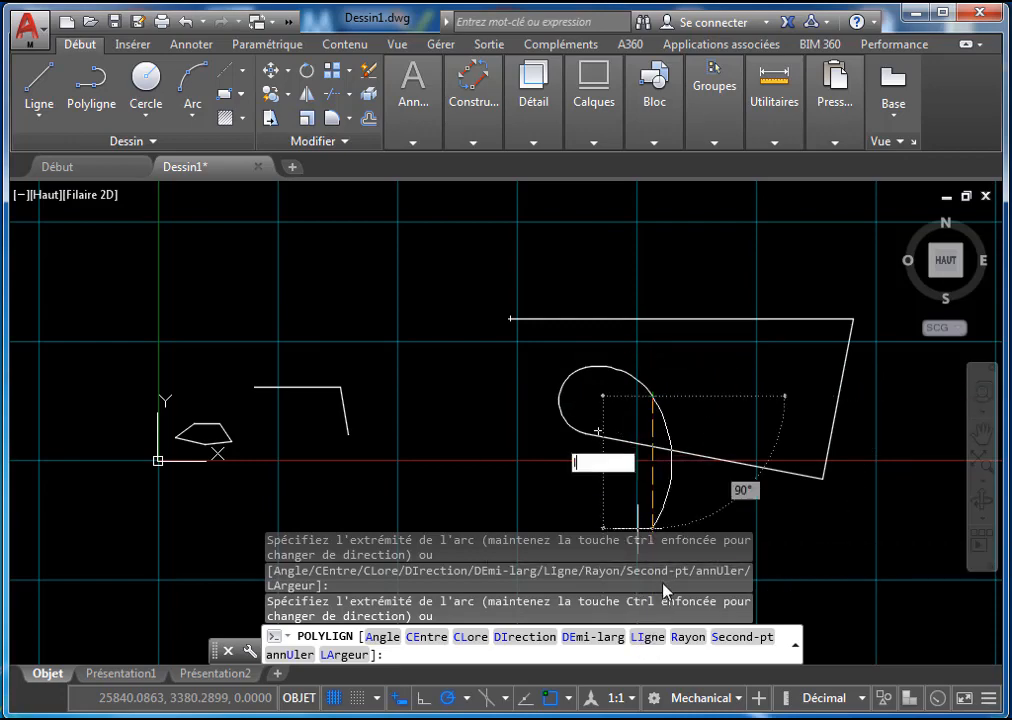
pyautogui.press('Return')
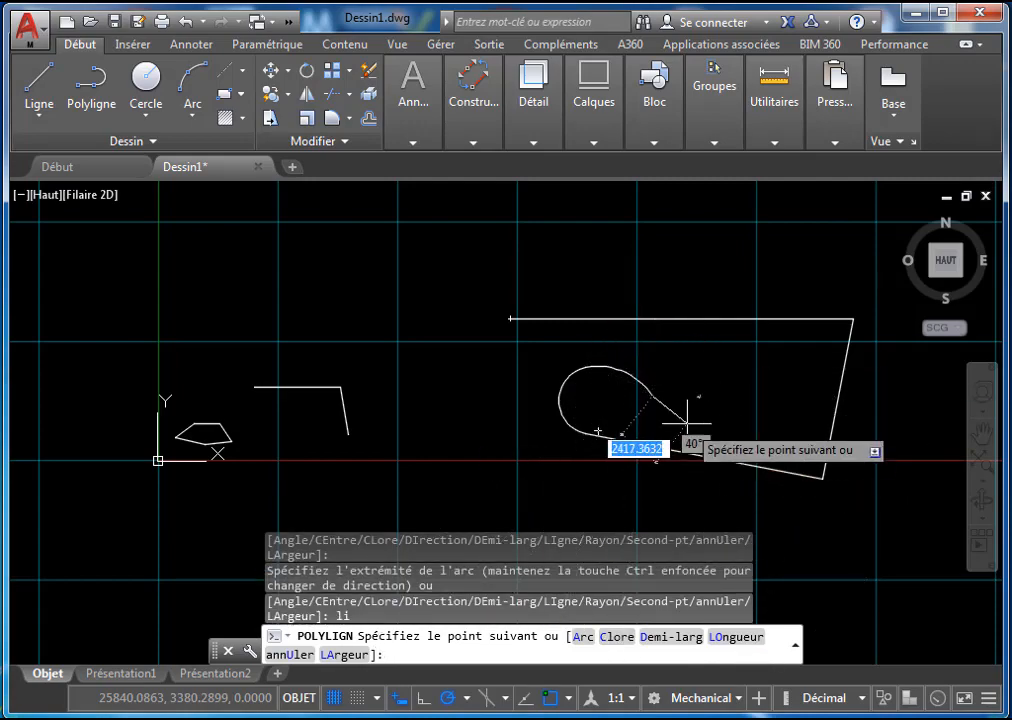
pyautogui.write('c')
pyautogui.press('Return')
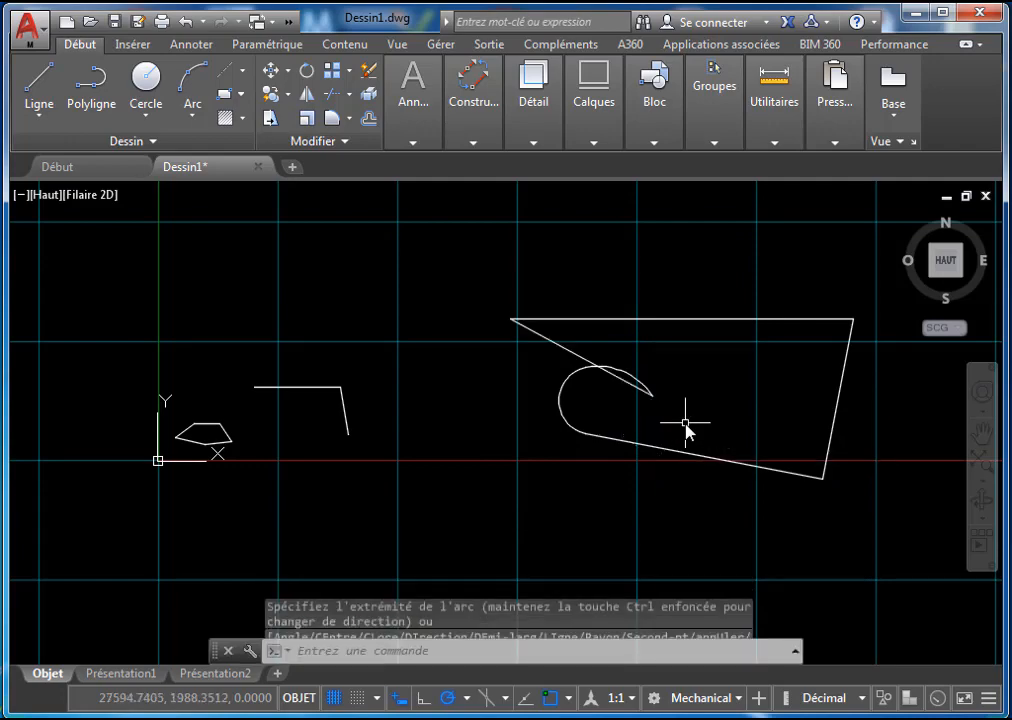
# Start a second polyline in the empty area to the right of the closed outline, a little above the X axis
pyautogui.moveTo(605, 335)
pyautogui.mouseDown(button='middle')
pyautogui.moveTo(229, 259)
pyautogui.moveTo(244, 289)
pyautogui.moveTo(298, 289)
pyautogui.mouseUp(button='middle')
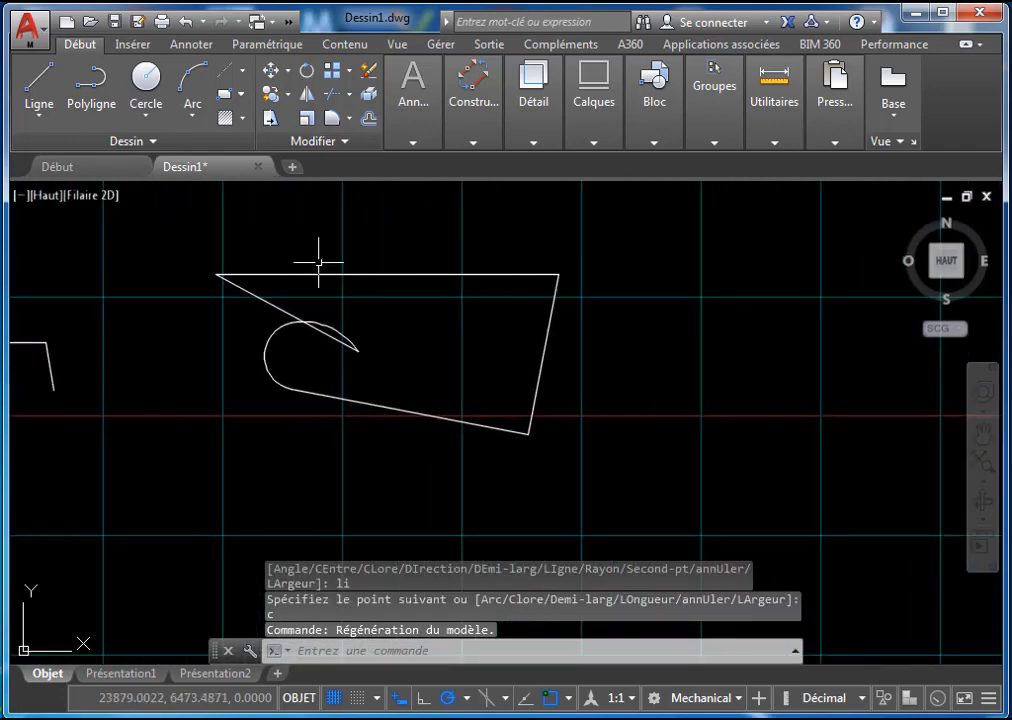
pyautogui.click(84, 86)
pyautogui.moveTo(438, 196); pyautogui.dragTo(85, 171, button='middle')
pyautogui.click(456, 316)
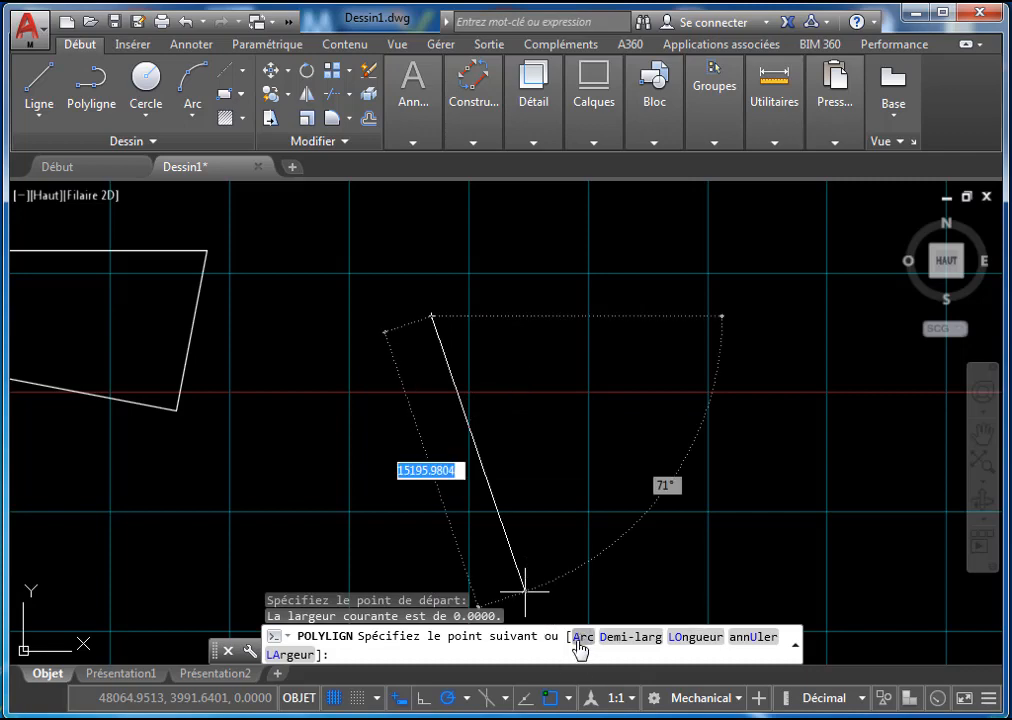
# Try Arc mode from the second polyline's start point and go back to straight segments with LIgne
pyautogui.write('a')
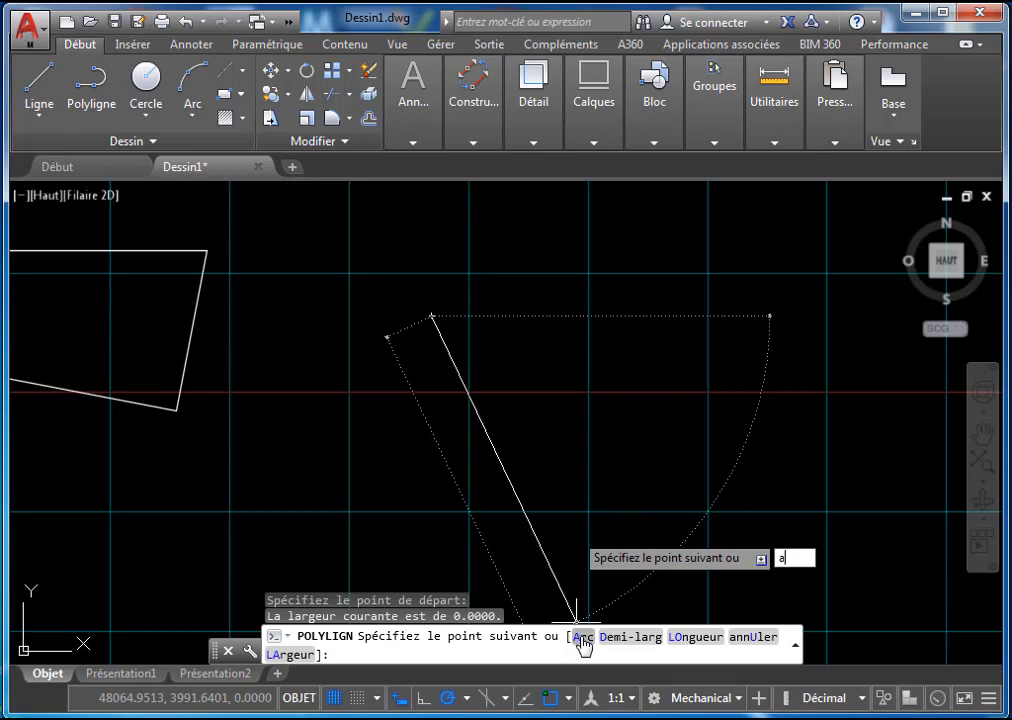
pyautogui.click(582, 640)
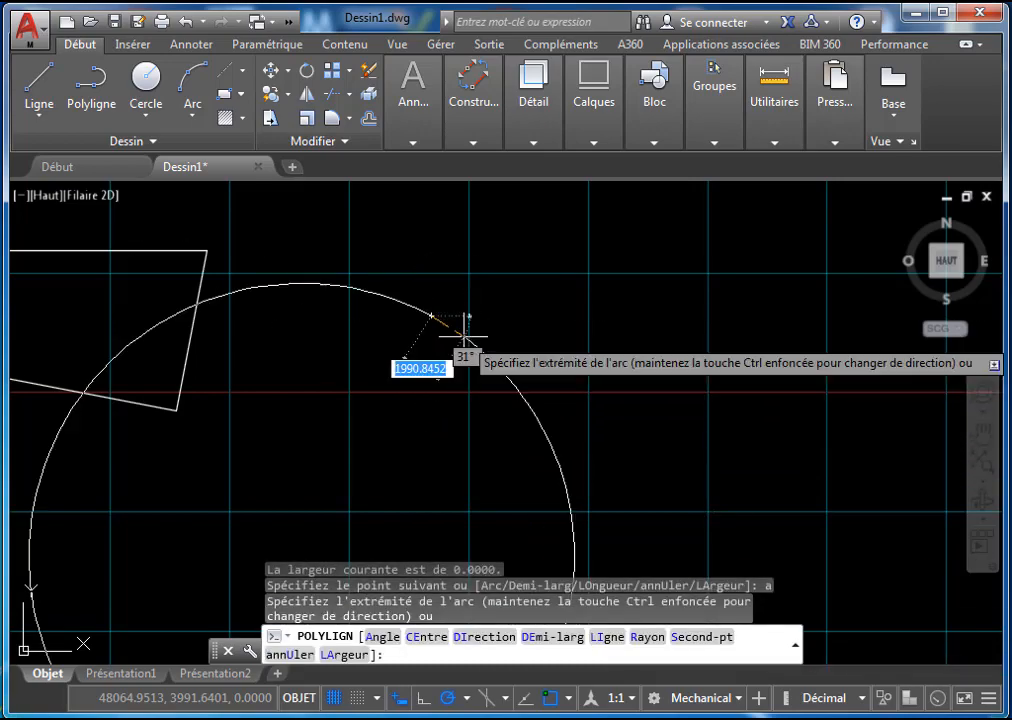
pyautogui.moveTo(533, 300); pyautogui.dragTo(512, 416, button='middle')
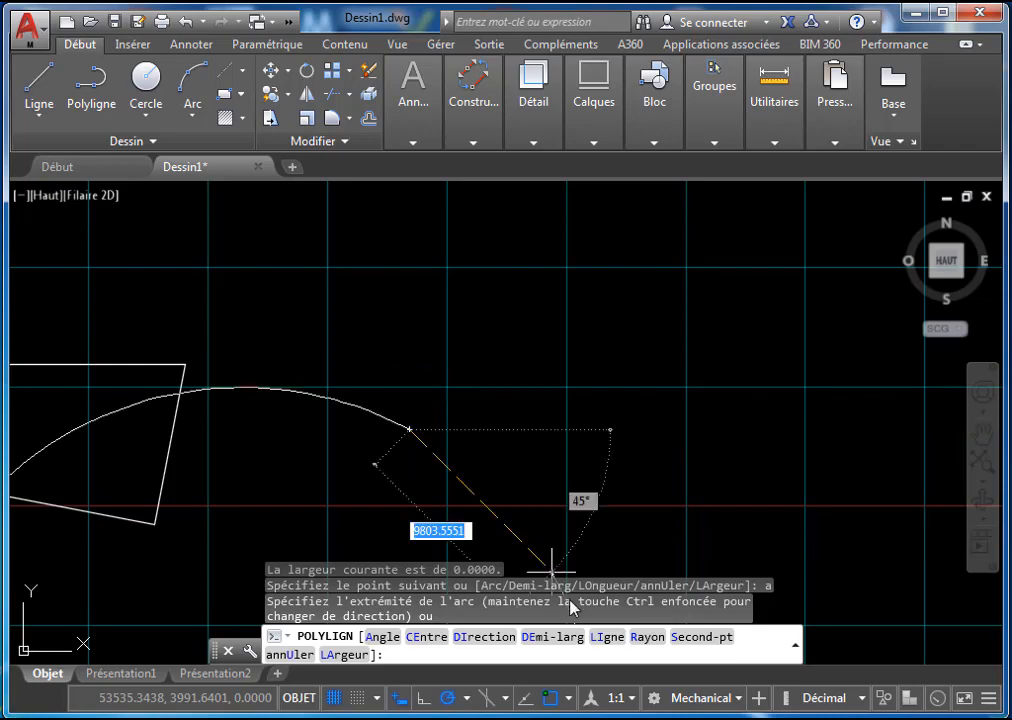
pyautogui.click(605, 640)
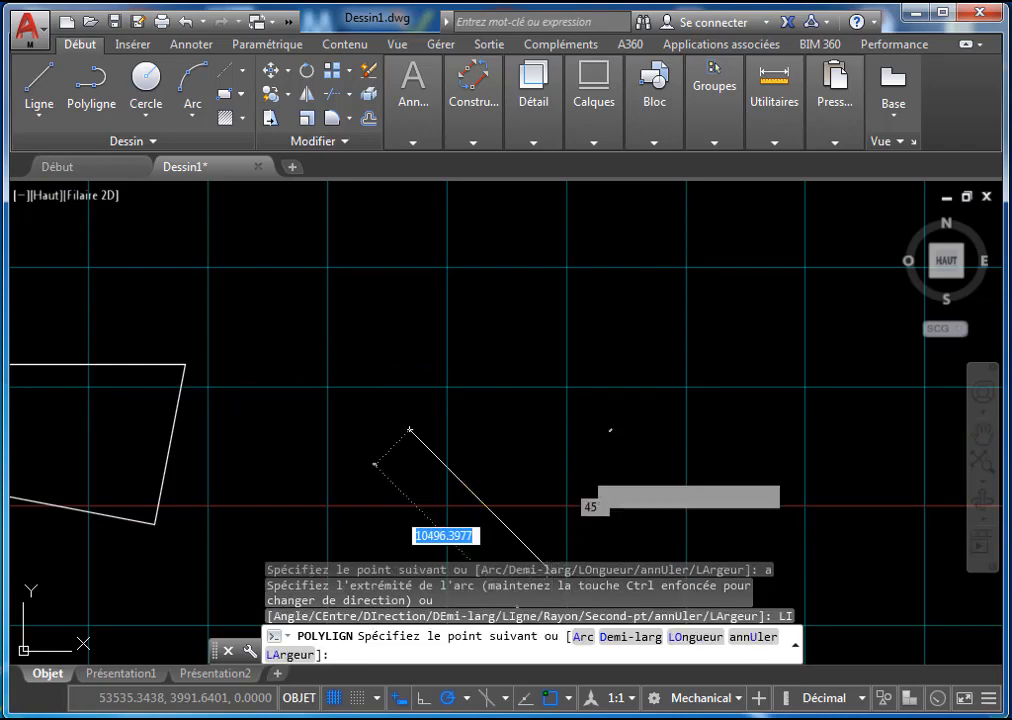
pyautogui.moveTo(565, 429); pyautogui.dragTo(487, 338, button='middle')
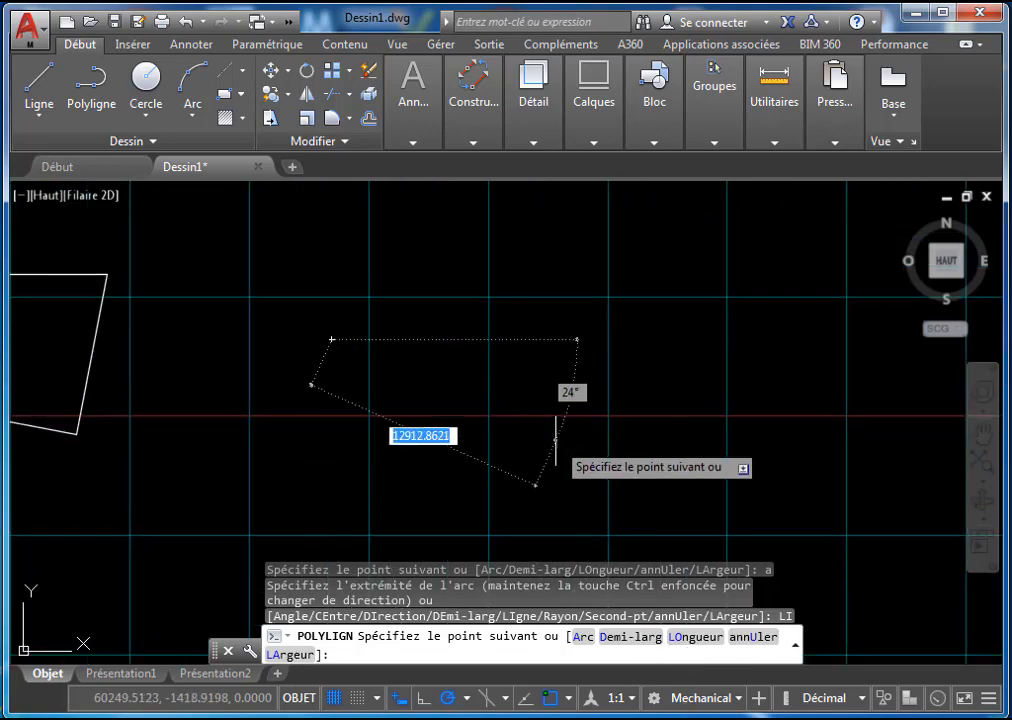
pyautogui.moveTo(556, 440); pyautogui.dragTo(575, 488, button='middle')
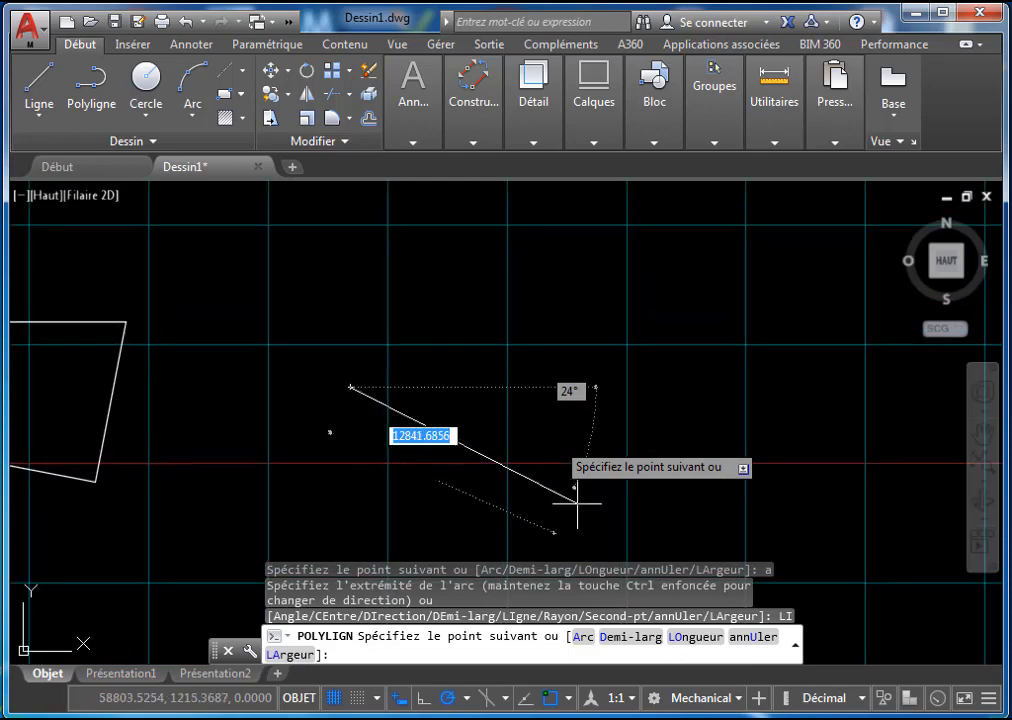
# Set the Demi-larg half-width to 4 at the start and 10 at the end, and draw a horizontal tapered segment
pyautogui.click(620, 644)
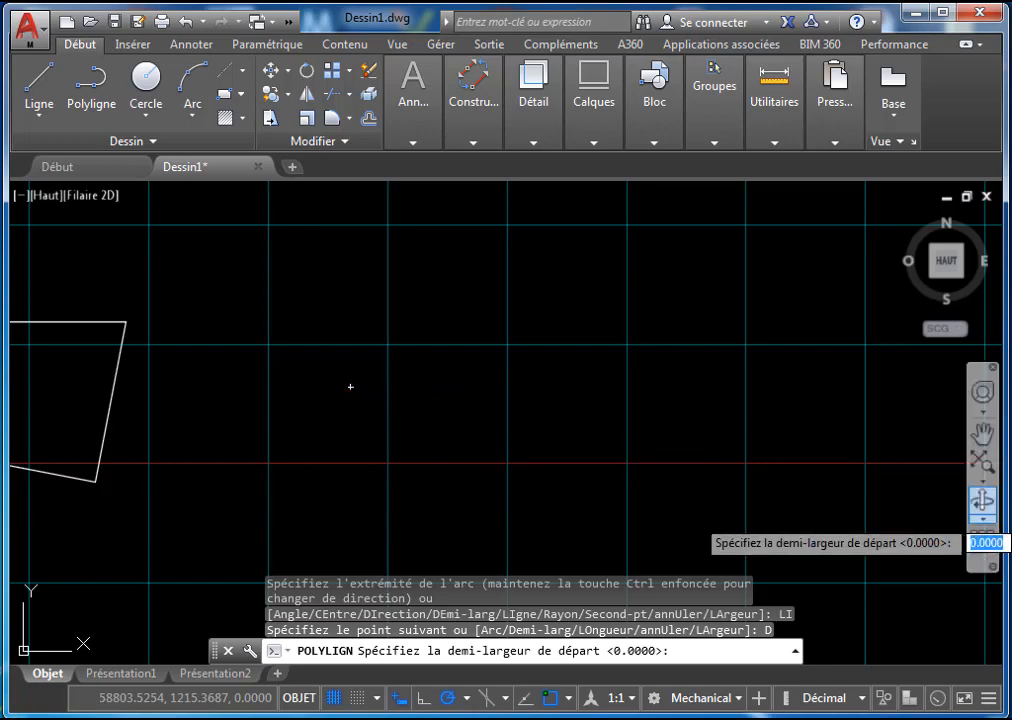
pyautogui.write('4')
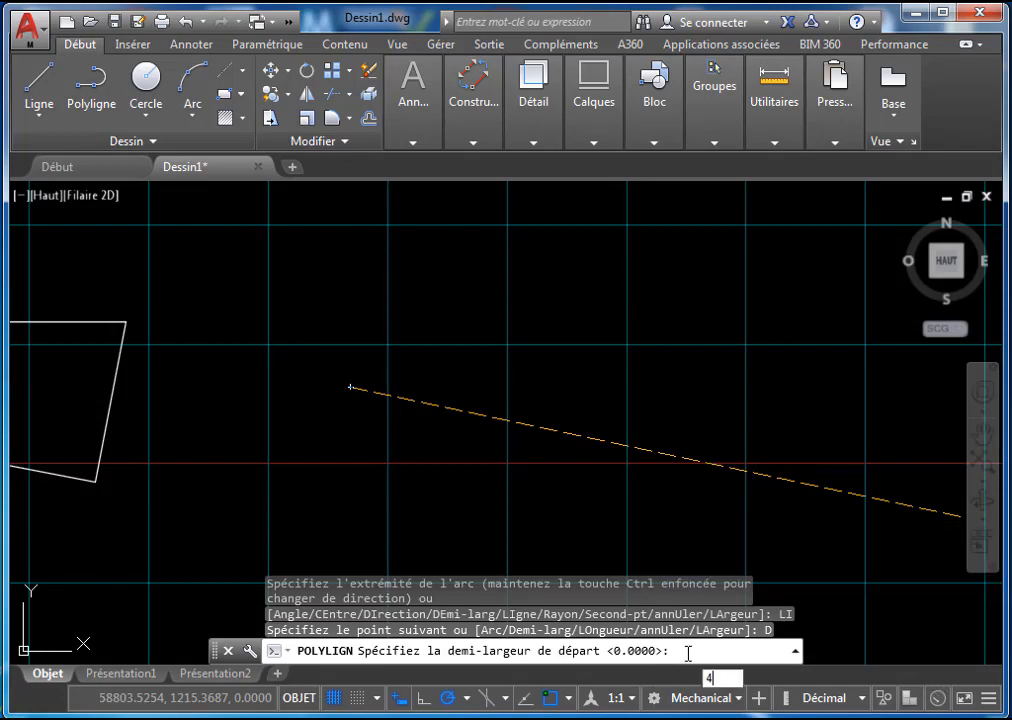
pyautogui.press('Return')
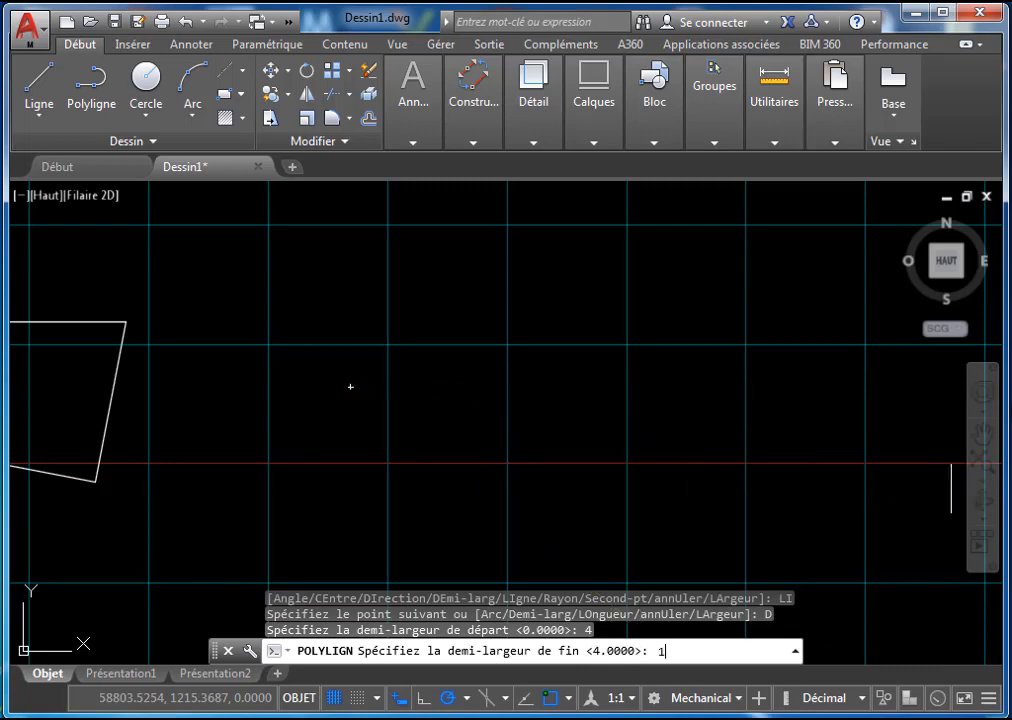
pyautogui.press('Return')
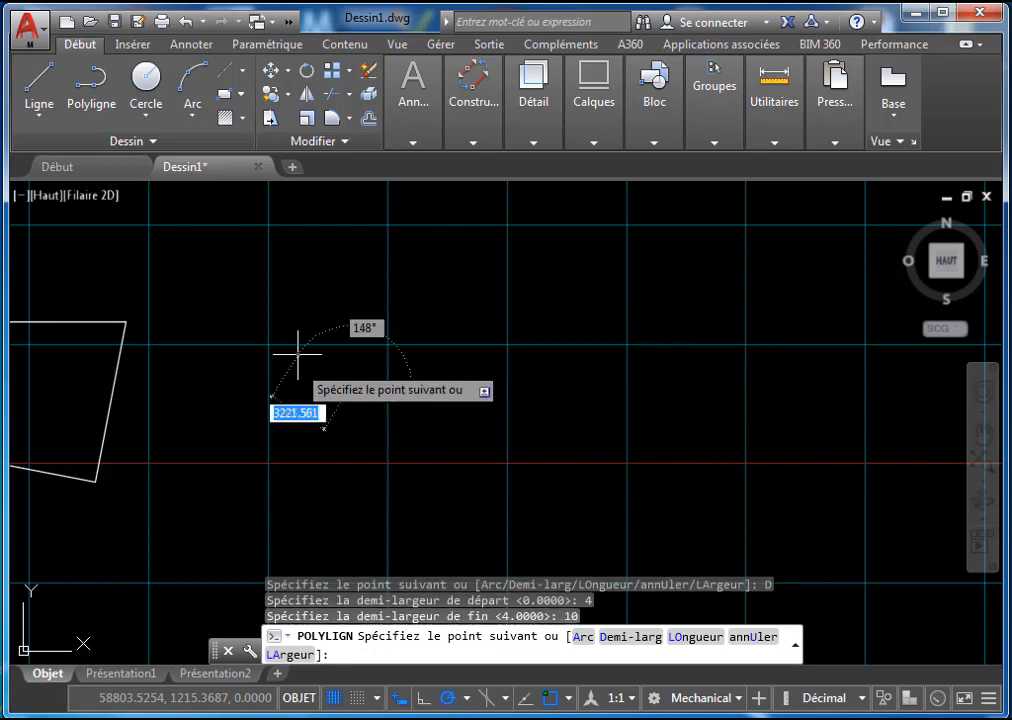
pyautogui.click(472, 387)
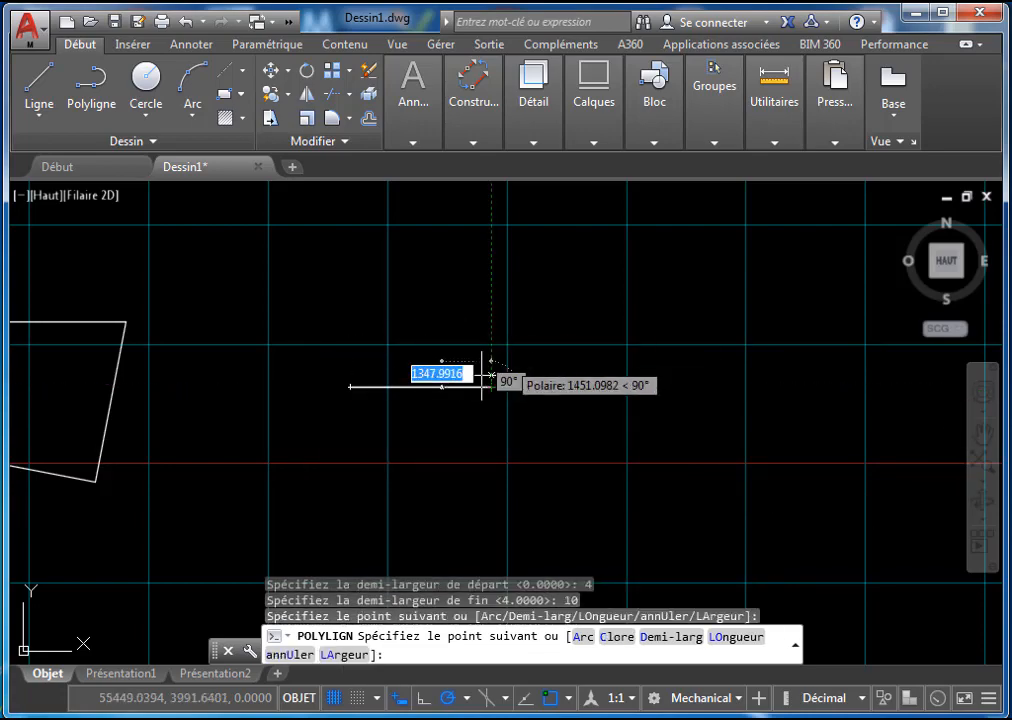
# Set the Demi-larg half-width to 40 at the start and 100 at the end, add a short horizontal tapered segment, and end the polyline
pyautogui.scroll(5, 458, 395)
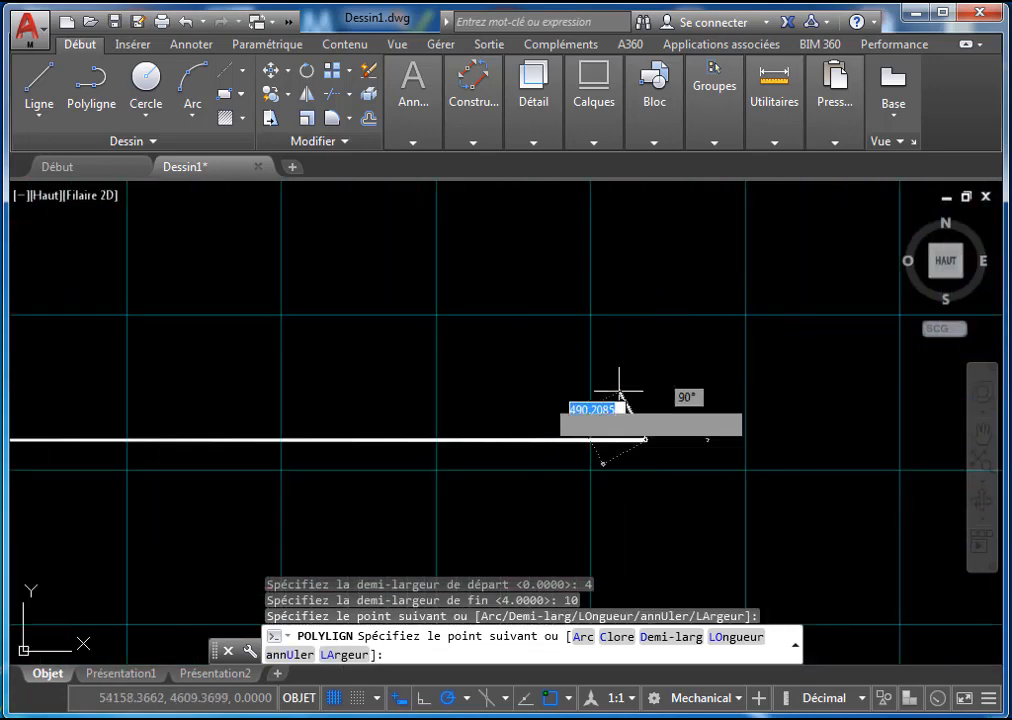
pyautogui.scroll(3, 474, 402)
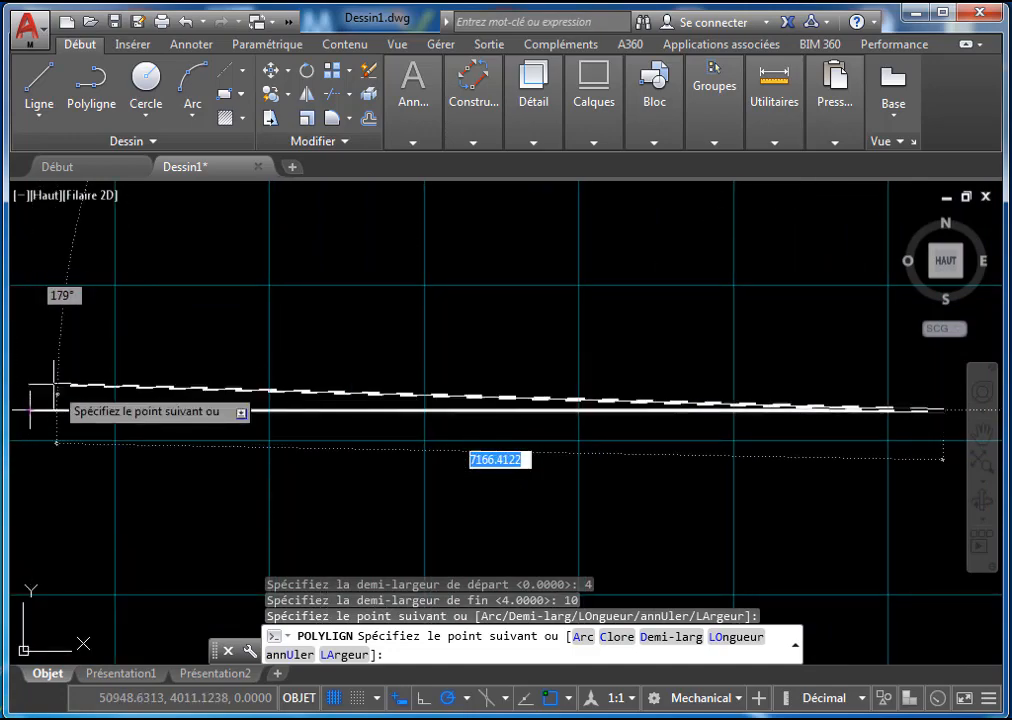
pyautogui.moveTo(247, 370)
pyautogui.mouseDown(button='middle')
pyautogui.moveTo(257, 400)
pyautogui.moveTo(210, 387)
pyautogui.mouseUp(button='middle')
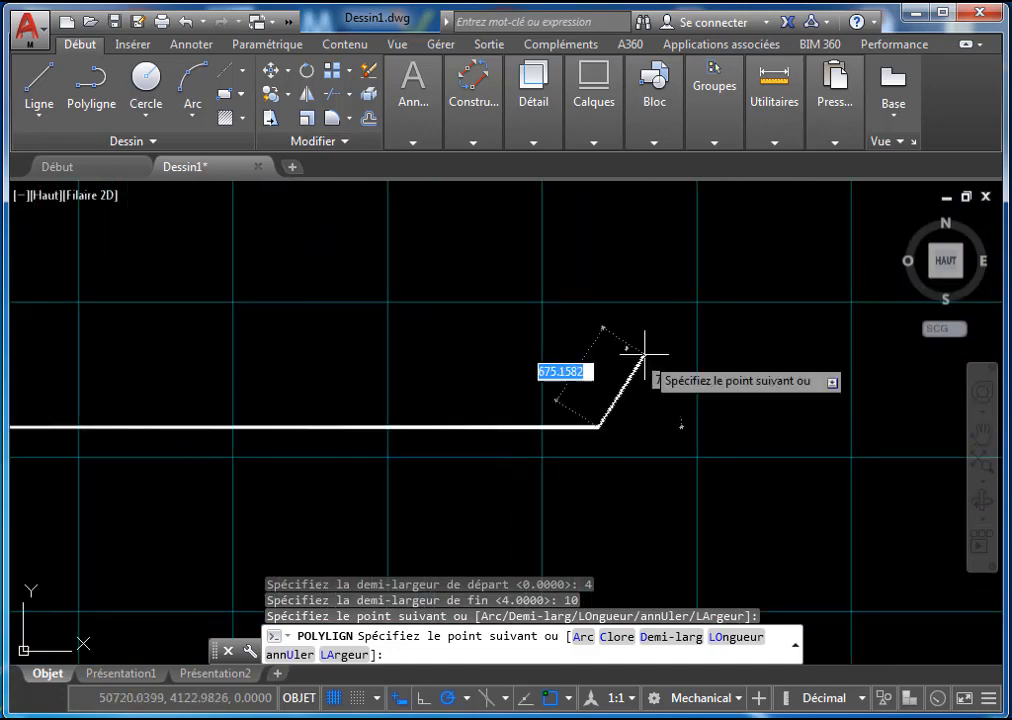
pyautogui.scroll(-2, 610, 405)
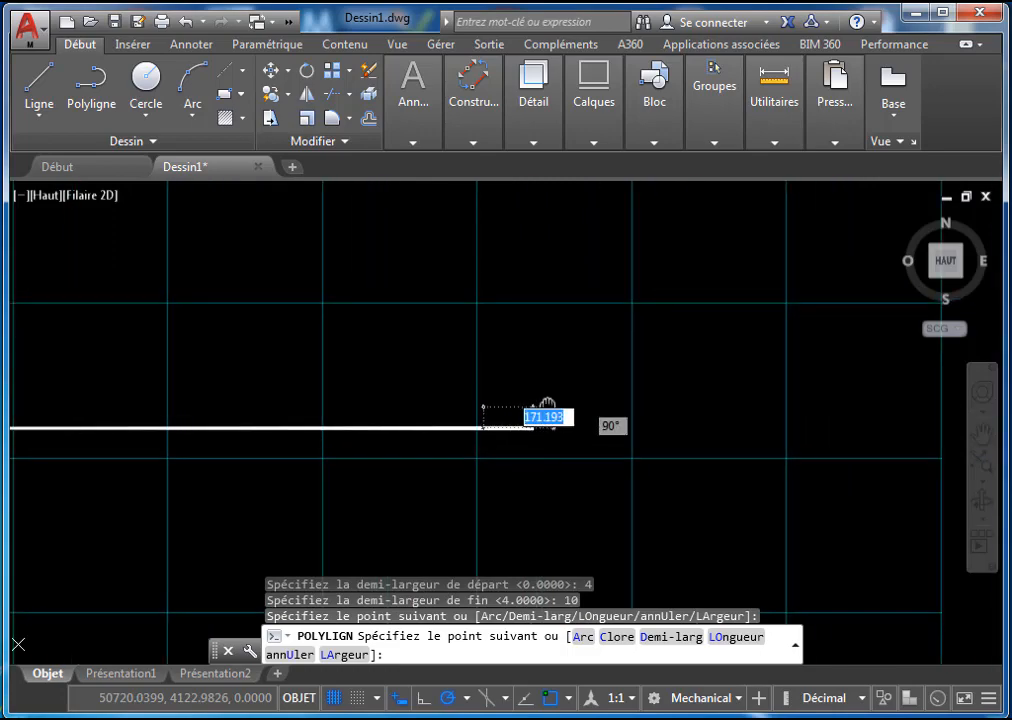
pyautogui.scroll(-2, 636, 425)
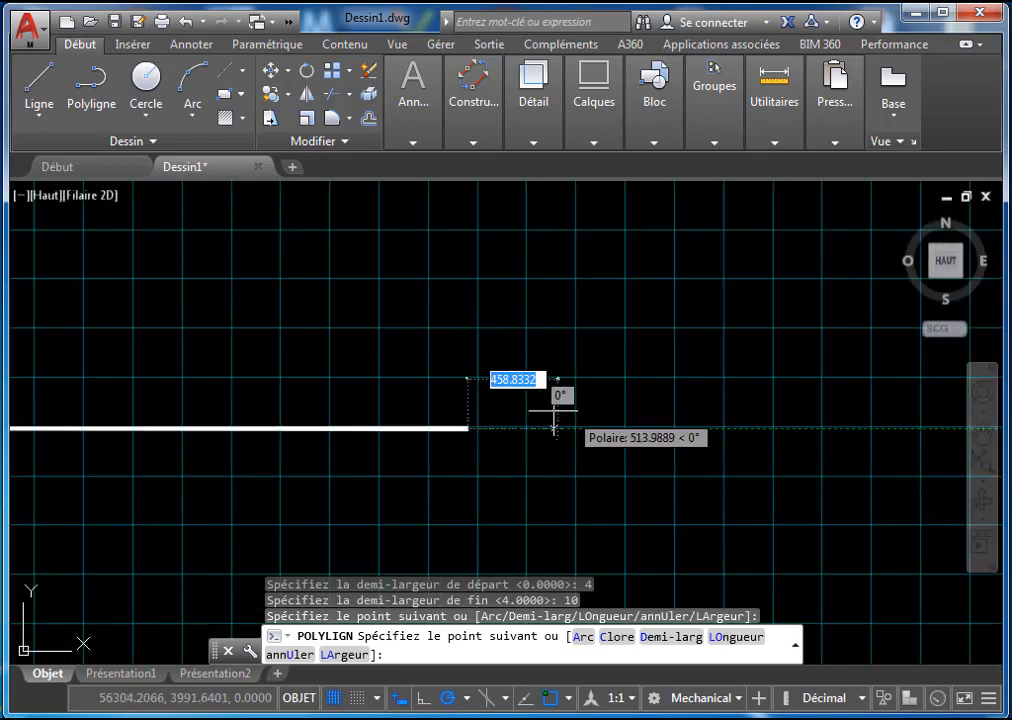
pyautogui.click(664, 641)
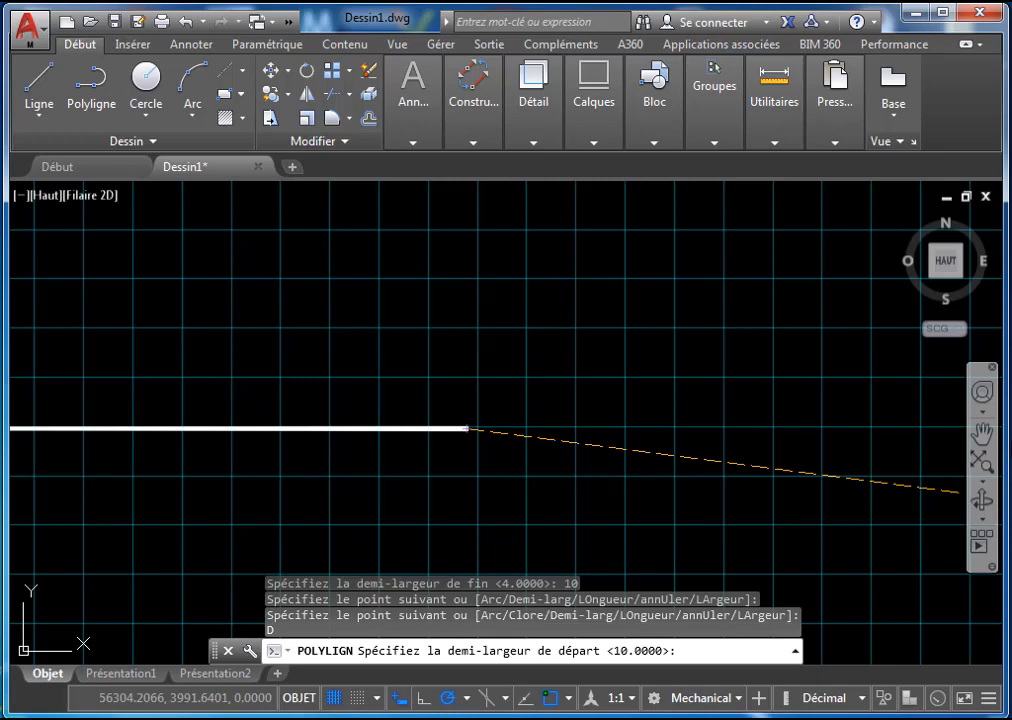
pyautogui.write('40')
pyautogui.press('Return')
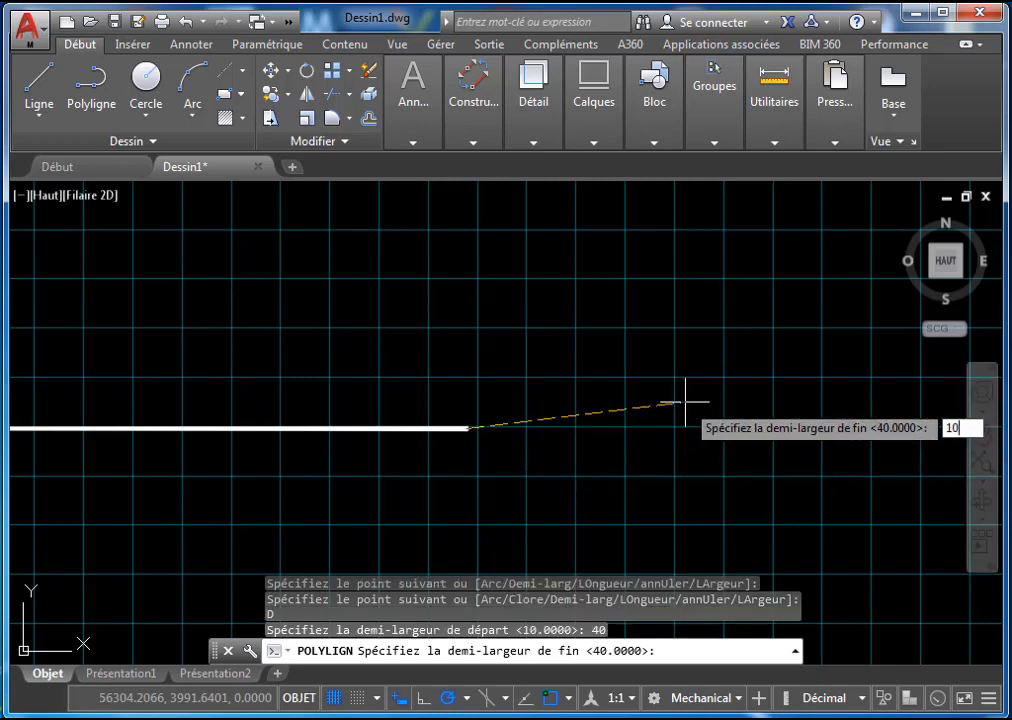
pyautogui.press('Return')
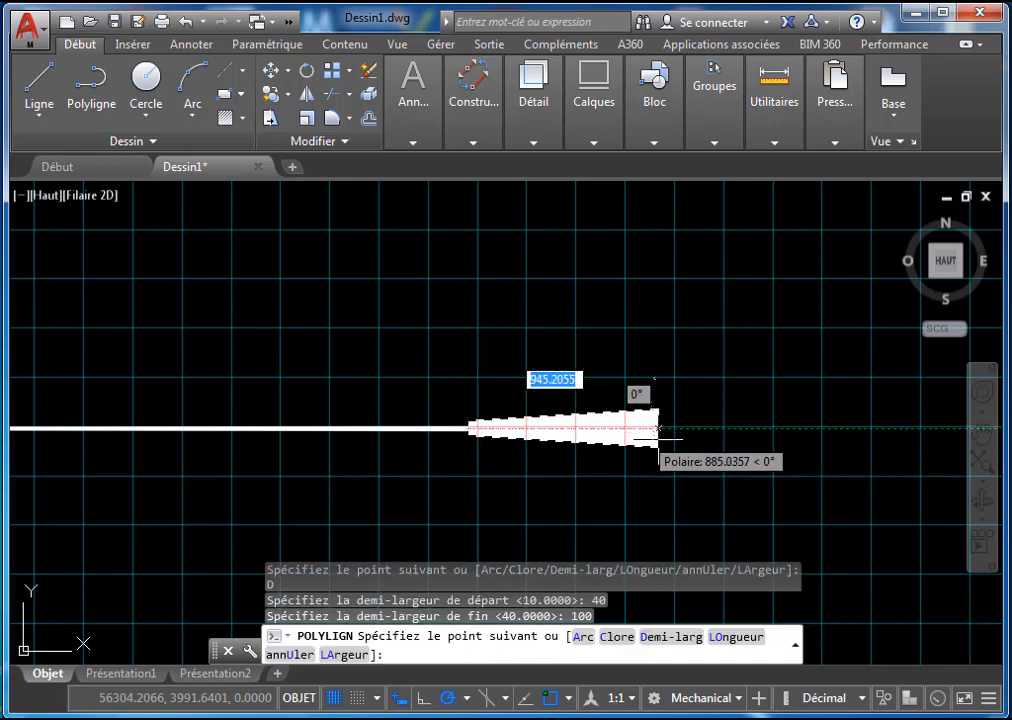
pyautogui.scroll(-5, 603, 406)
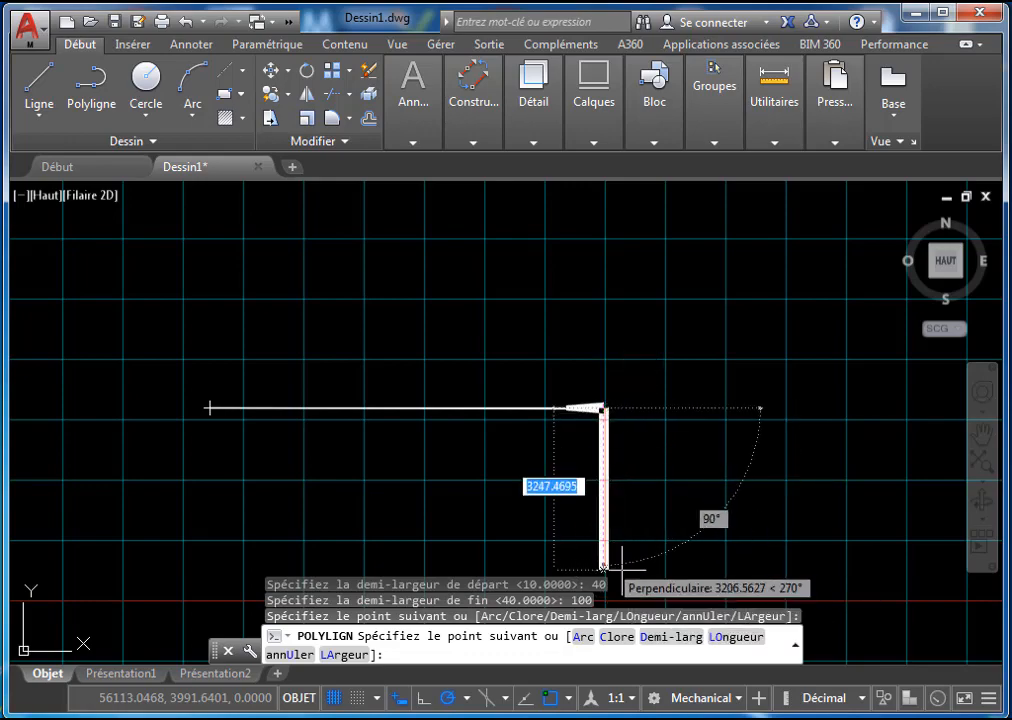
pyautogui.press('Escape')
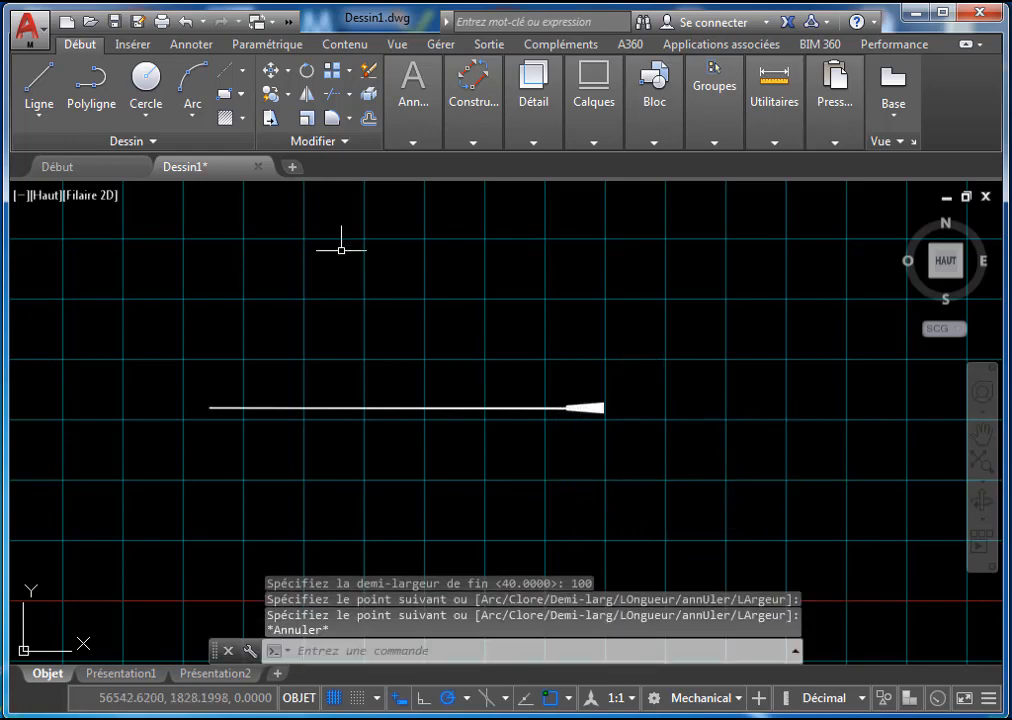
# Start a new polyline above and beyond the tapered polyline's wide end, and set its Demi-larg half-width to 0 at start and end
pyautogui.click(85, 88)
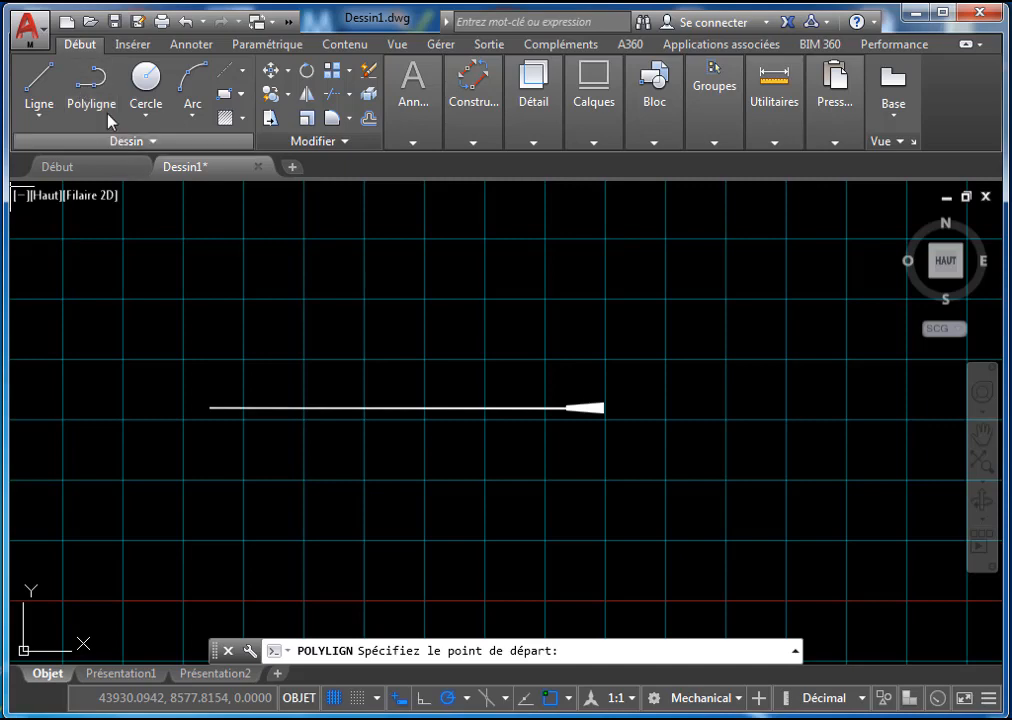
pyautogui.click(94, 79)
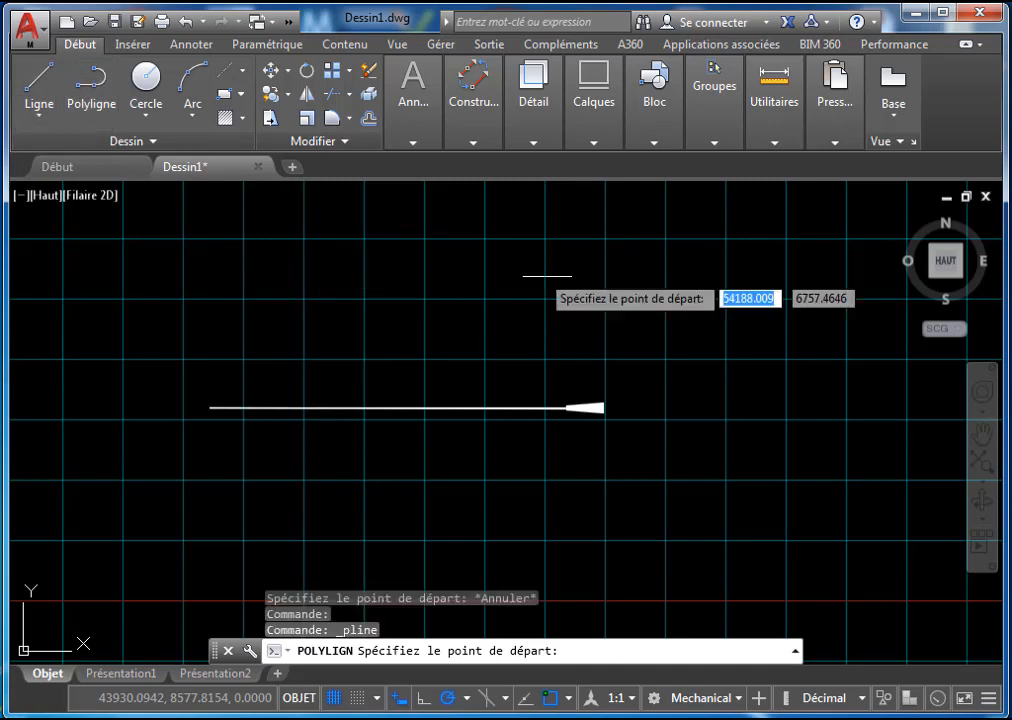
pyautogui.moveTo(639, 316); pyautogui.dragTo(472, 325, button='middle')
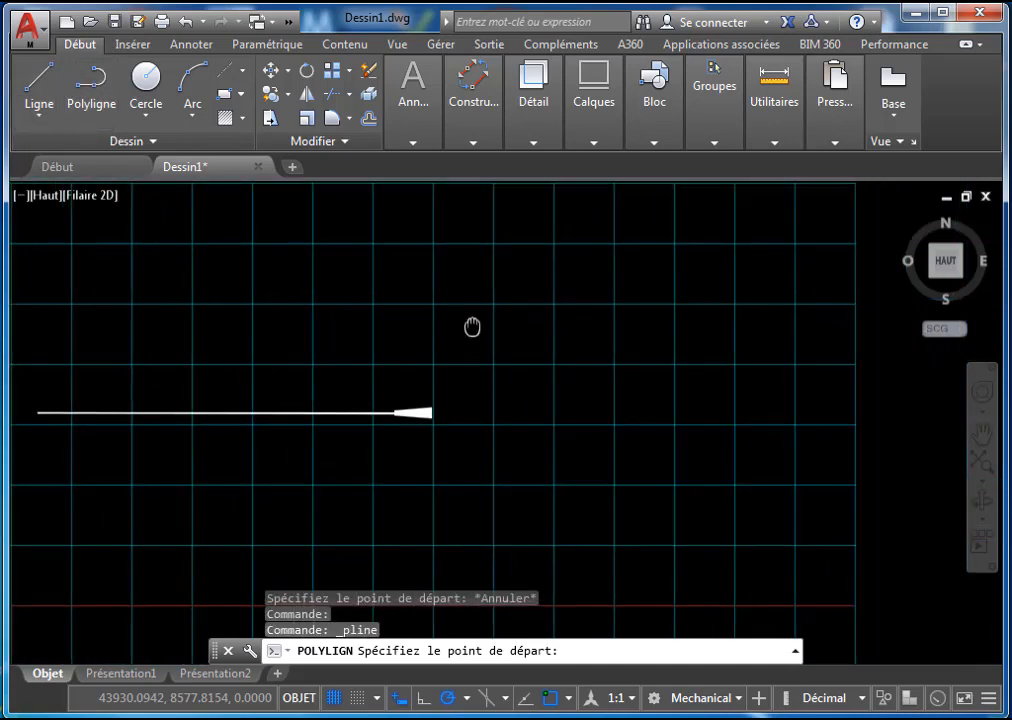
pyautogui.click(522, 339)
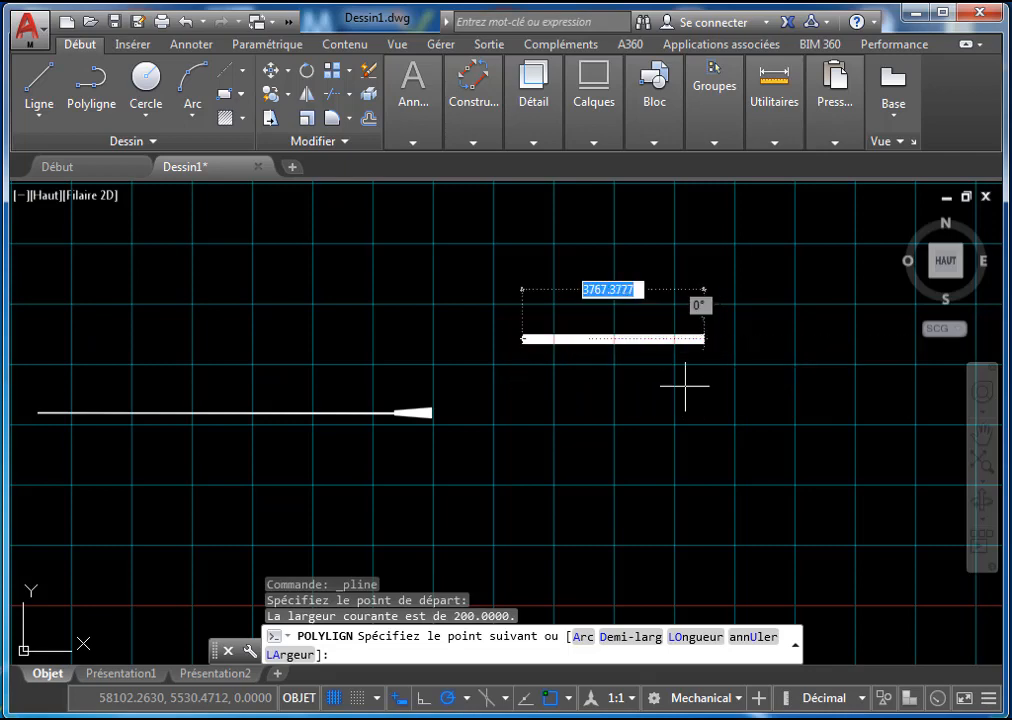
pyautogui.click(631, 640)
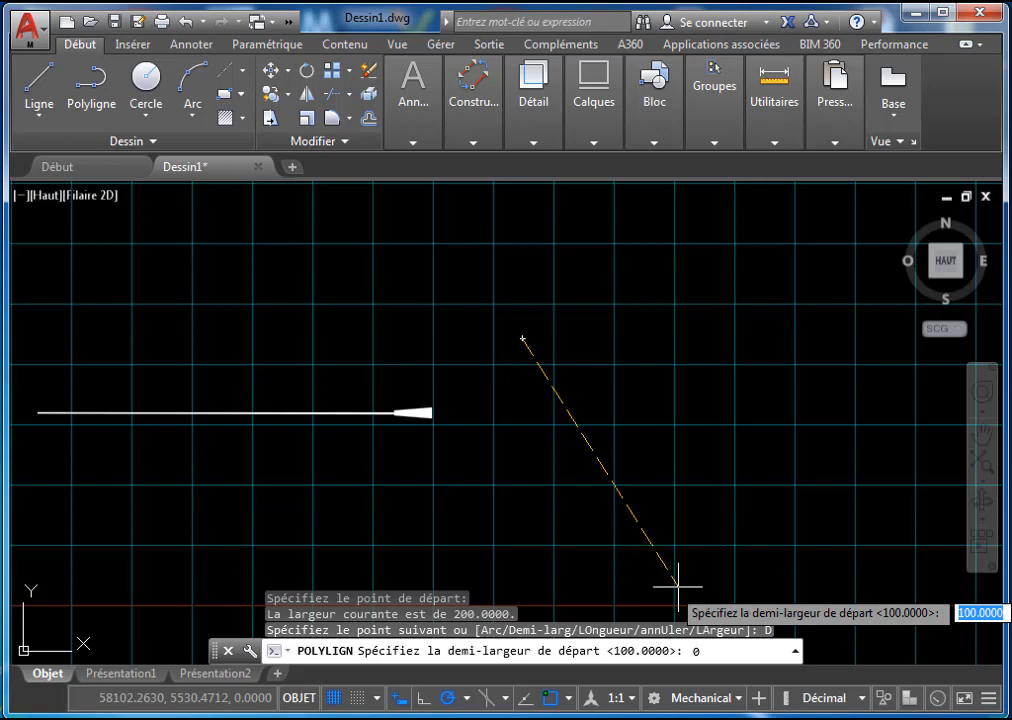
pyautogui.press('Return')
pyautogui.write('0')
pyautogui.press('Return')
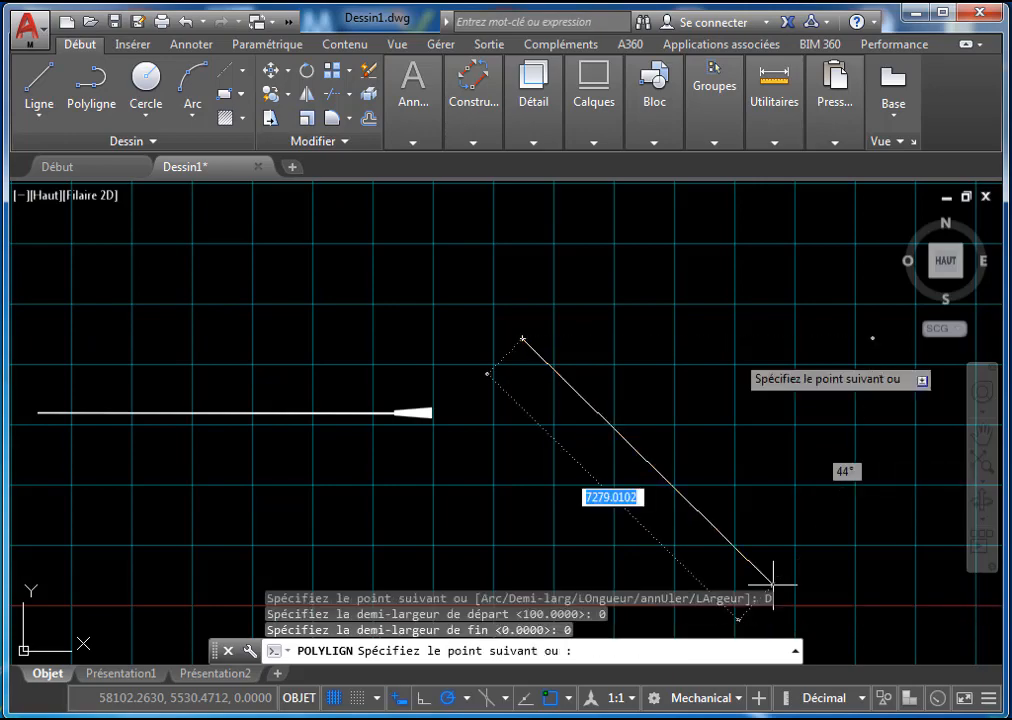
# Draw a horizontal zero-width segment about 7657 units long, extend it by 70 with the LOngueur option, and end the polyline
pyautogui.scroll(-2, 586, 333)
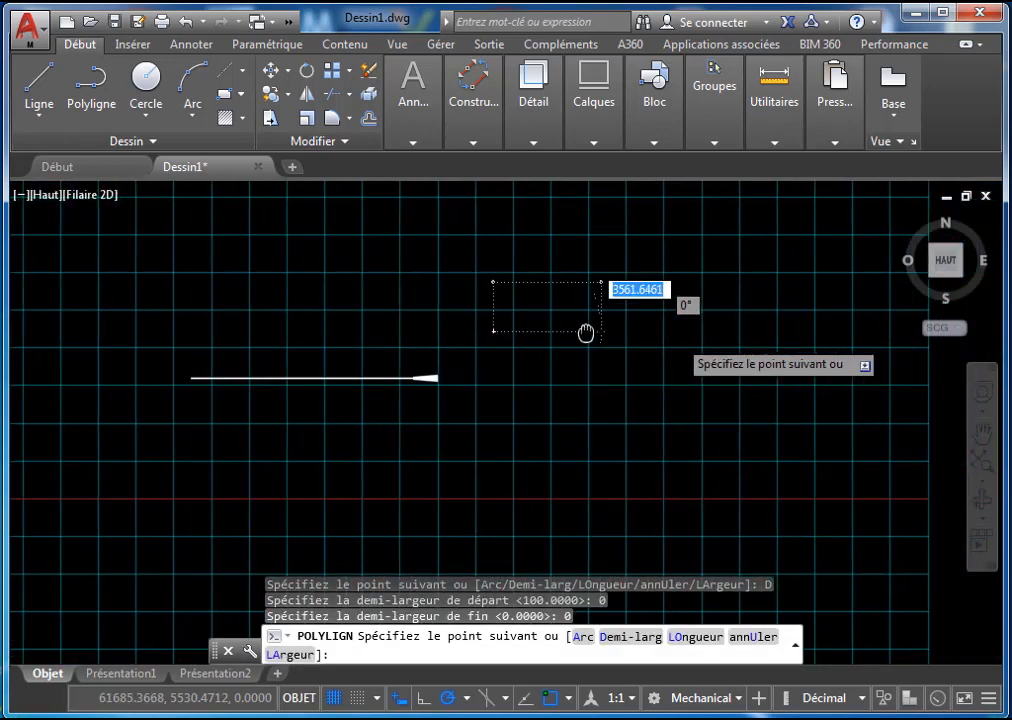
pyautogui.moveTo(709, 330); pyautogui.dragTo(671, 339, button='middle')
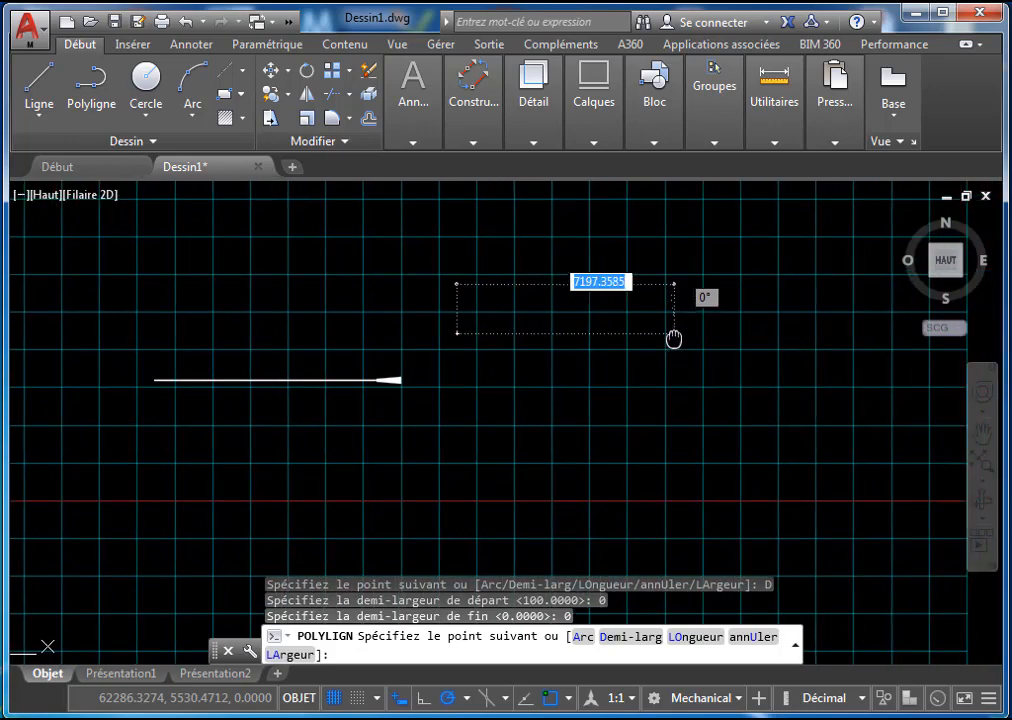
pyautogui.click(639, 333)
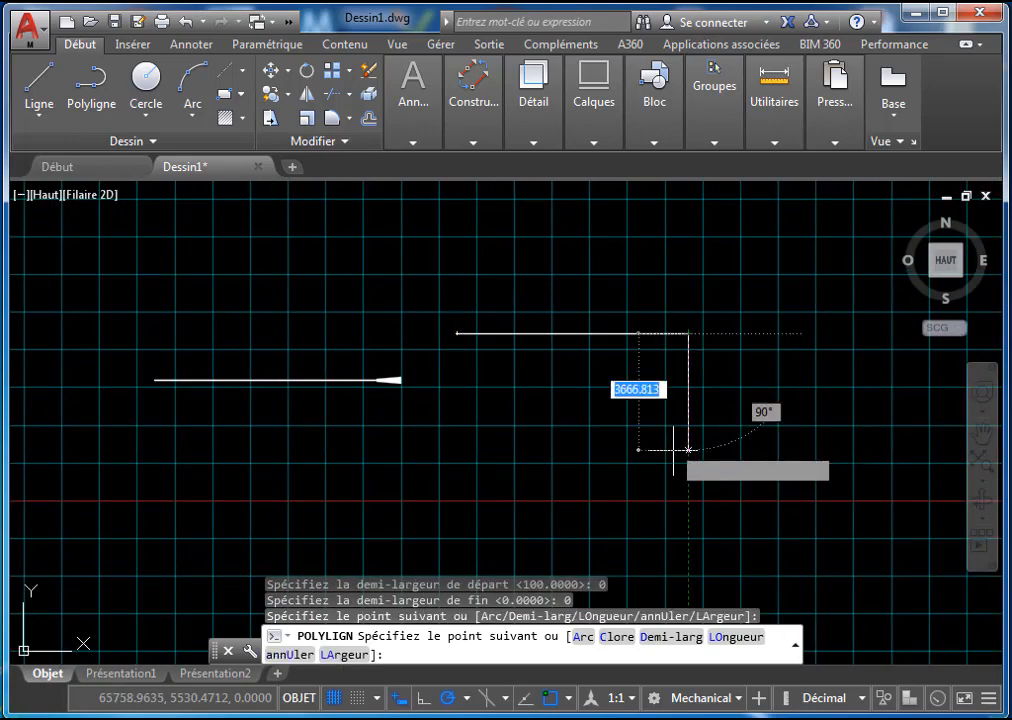
pyautogui.moveTo(671, 402)
pyautogui.mouseDown(button='middle')
pyautogui.moveTo(655, 391)
pyautogui.moveTo(539, 419)
pyautogui.moveTo(524, 389)
pyautogui.mouseUp(button='middle')
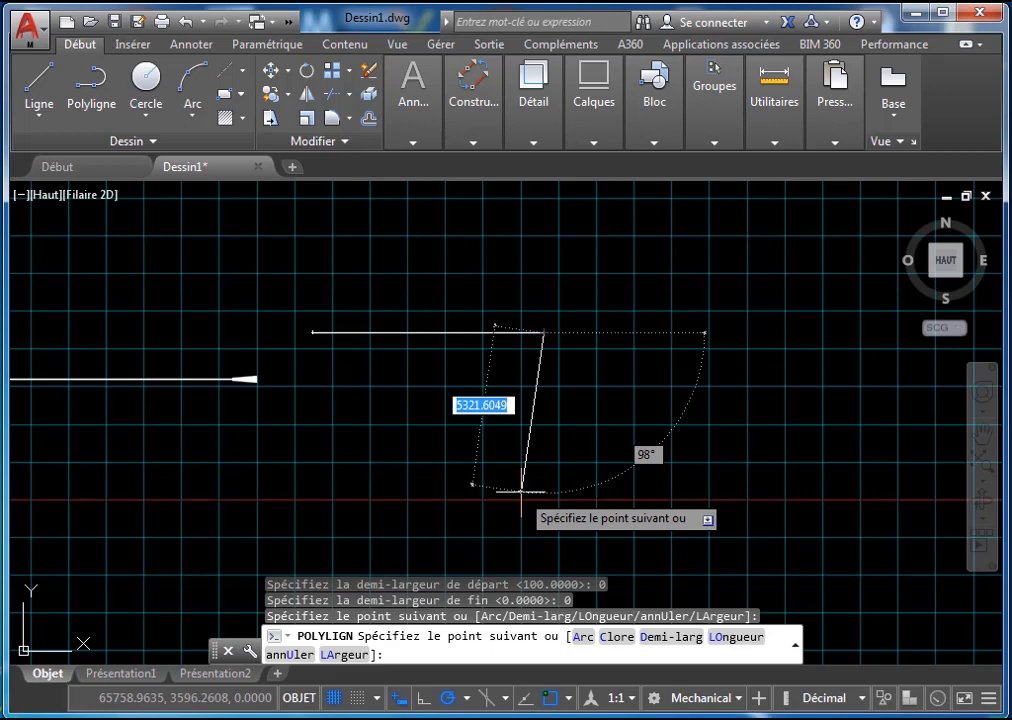
pyautogui.click(744, 648)
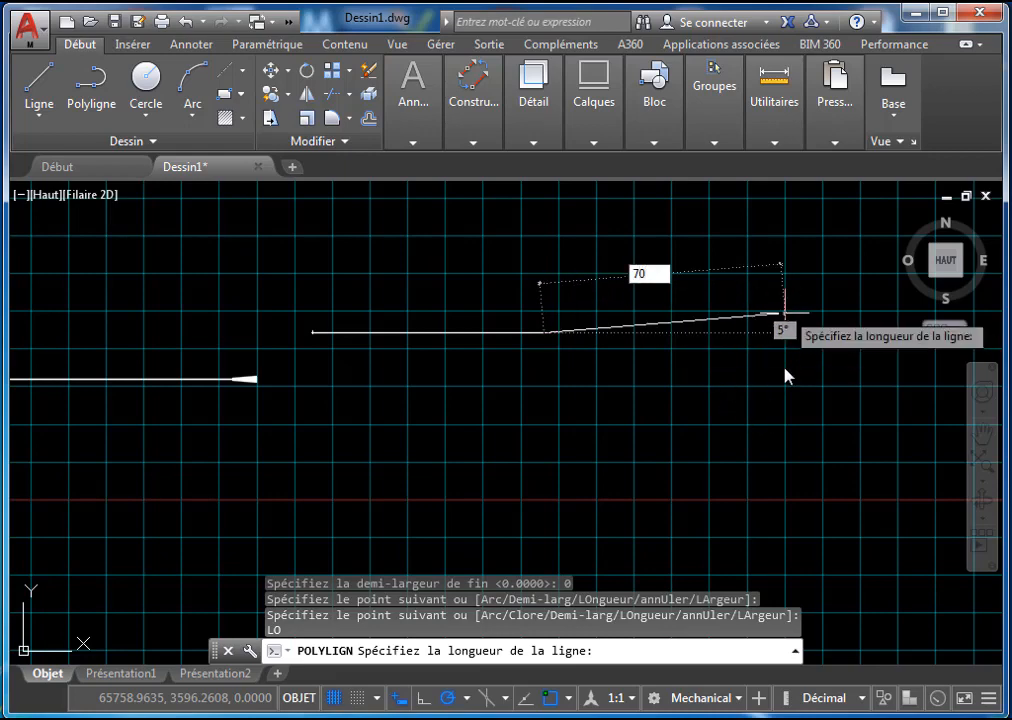
pyautogui.press('Return')
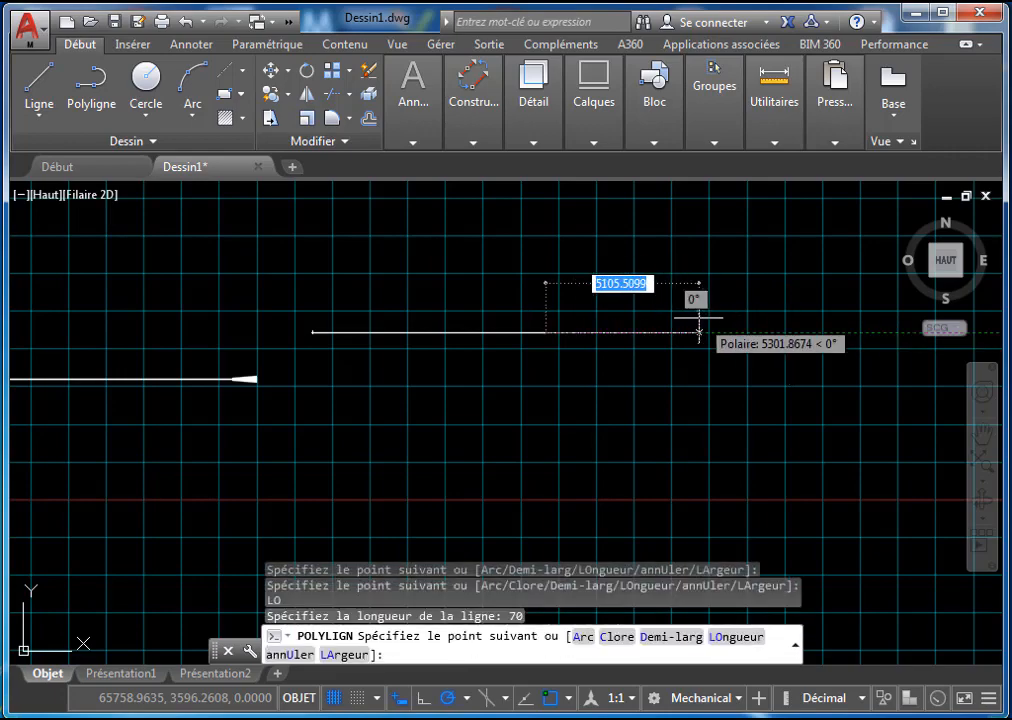
pyautogui.press('Escape')
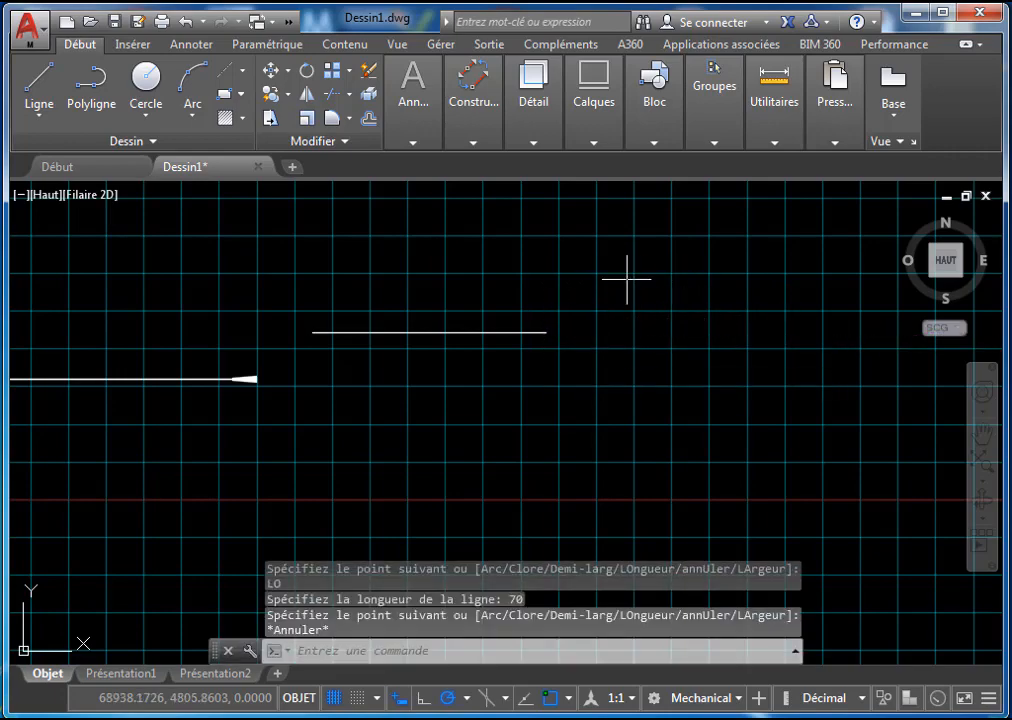
# Erase both horizontal polylines and all the remaining outlines near the origin so the drawing is empty
pyautogui.click(627, 281)
pyautogui.moveTo(287, 445); pyautogui.dragTo(529, 449, button='middle')
pyautogui.click(211, 455)
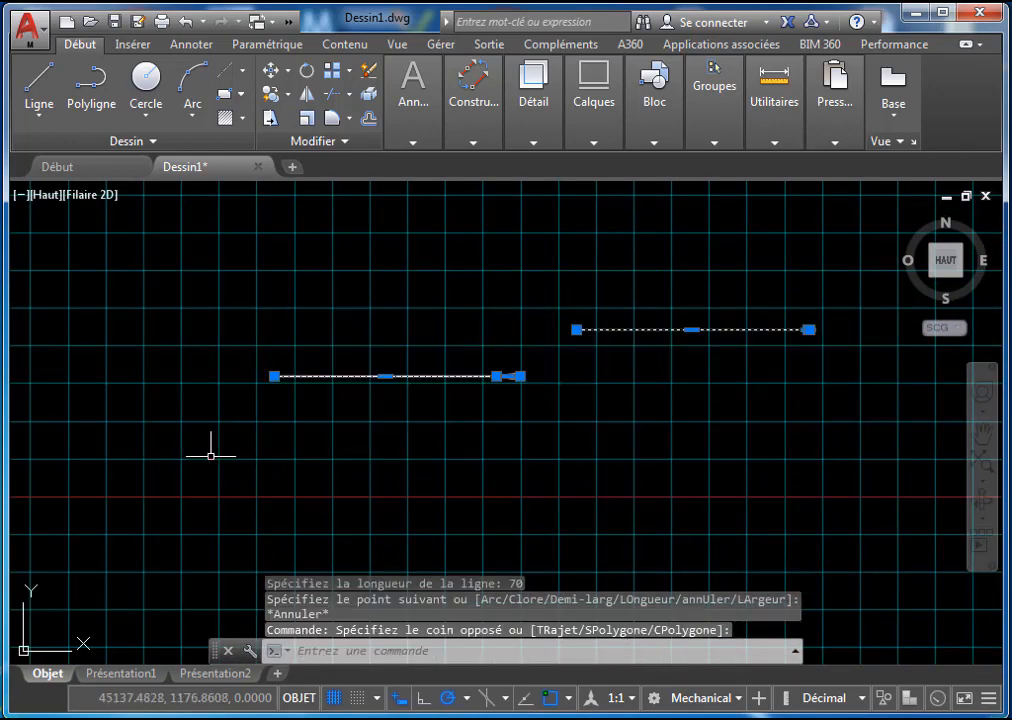
pyautogui.press('Delete')
pyautogui.scroll(-5, 346, 402)
pyautogui.click(380, 285)
pyautogui.click(12, 453)
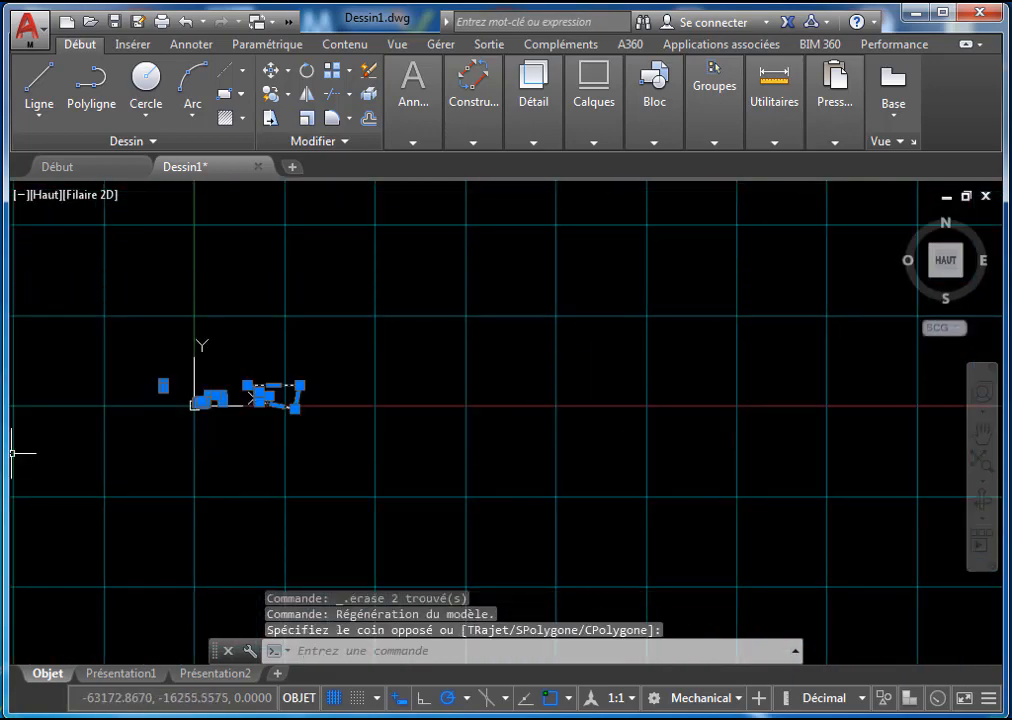
pyautogui.press('Delete')
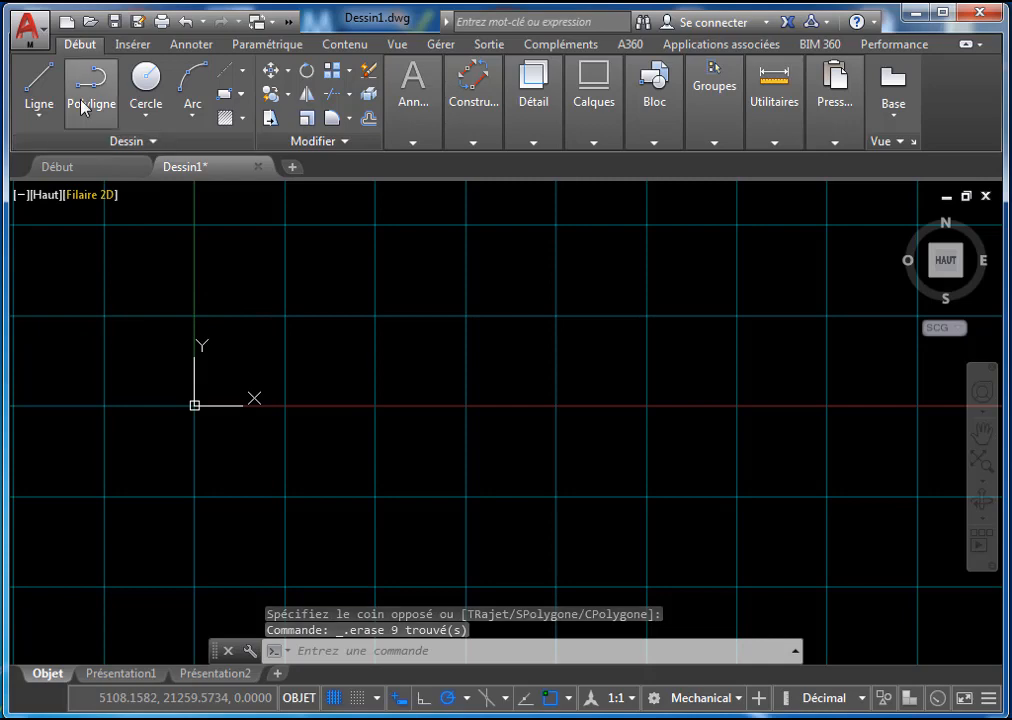
# Draw a closed five-sided outline with the Ligne command, starting above the X axis and ending on the first point
pyautogui.click(40, 88)
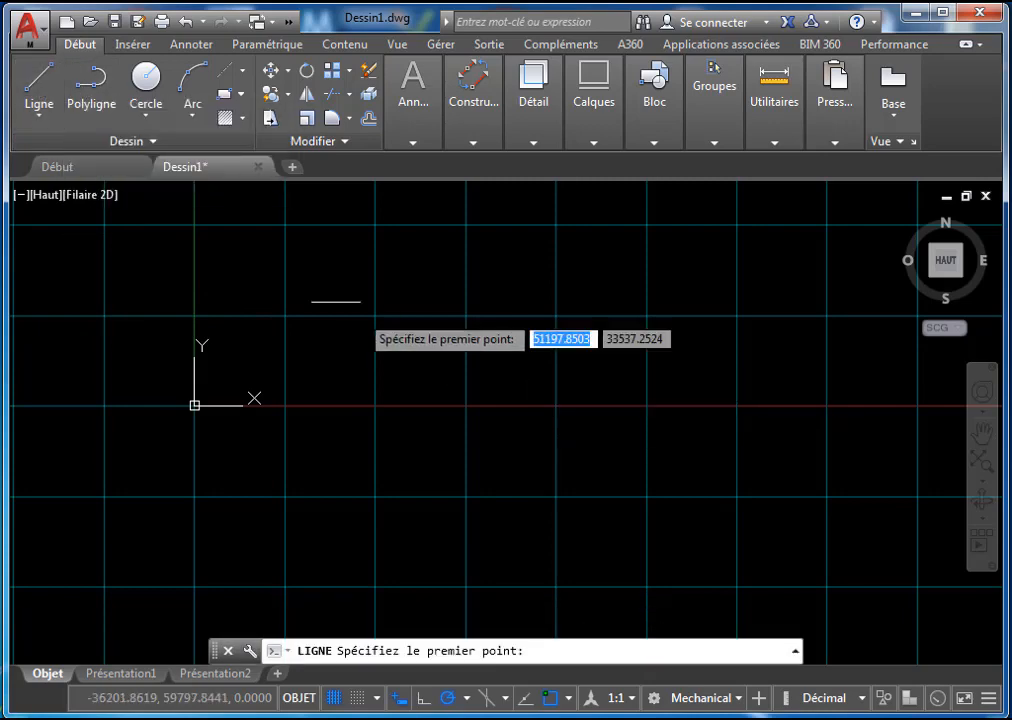
pyautogui.click(320, 282)
pyautogui.click(607, 283)
pyautogui.click(654, 446)
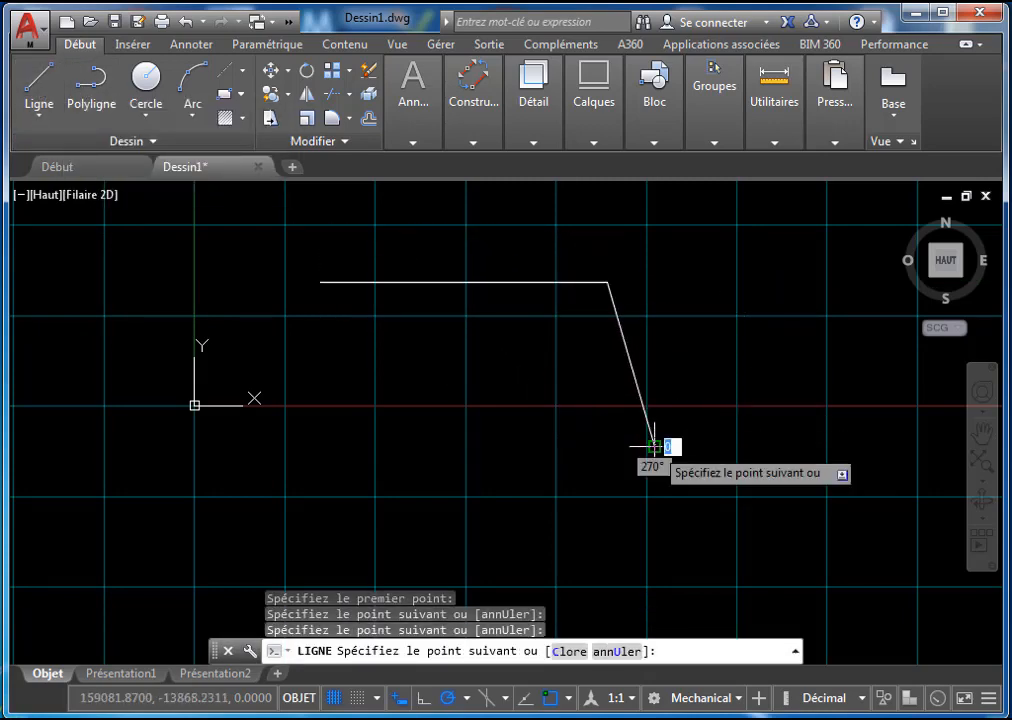
pyautogui.click(489, 471)
pyautogui.click(315, 371)
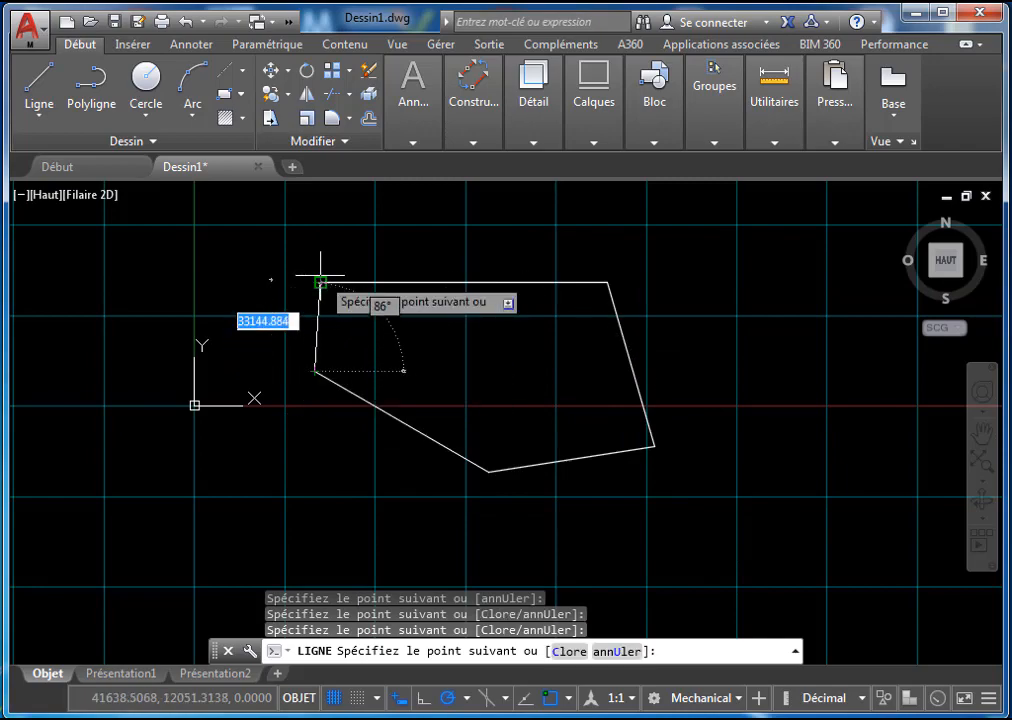
pyautogui.click(320, 282)
pyautogui.press('Escape')
# Draw a closed five-sided outline with an inward notch as a Polyligne, to the right of the line outline
pyautogui.moveTo(671, 420); pyautogui.dragTo(530, 420, button='middle')
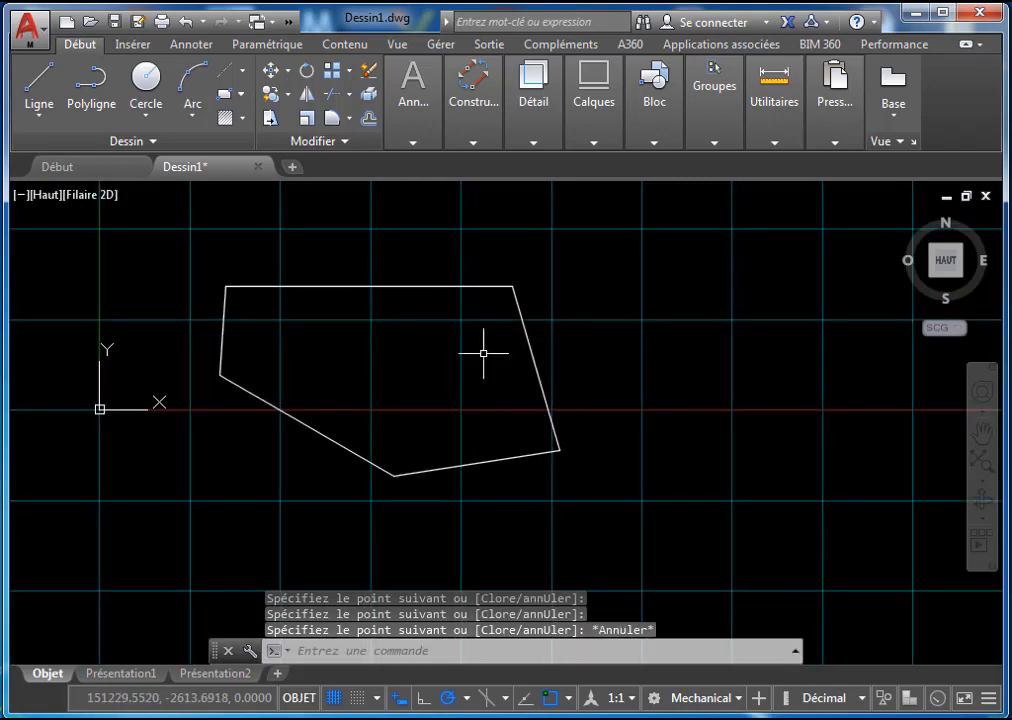
pyautogui.click(91, 85)
pyautogui.moveTo(741, 267)
pyautogui.mouseDown(button='middle')
pyautogui.moveTo(338, 319)
pyautogui.moveTo(375, 294)
pyautogui.mouseUp(button='middle')
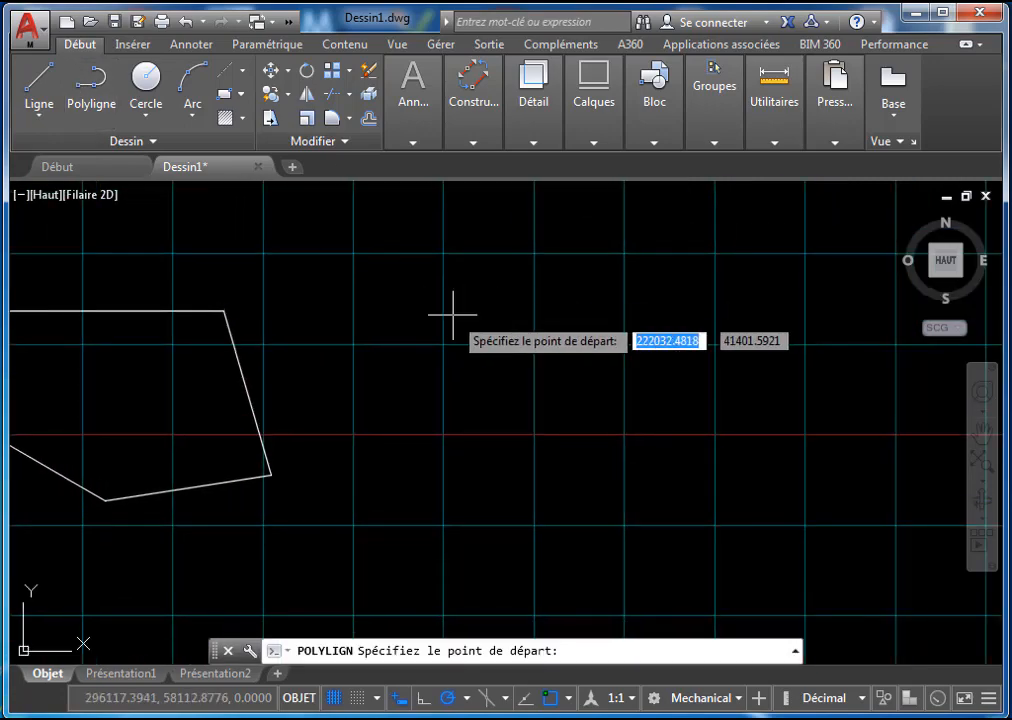
pyautogui.click(457, 296)
pyautogui.click(776, 296)
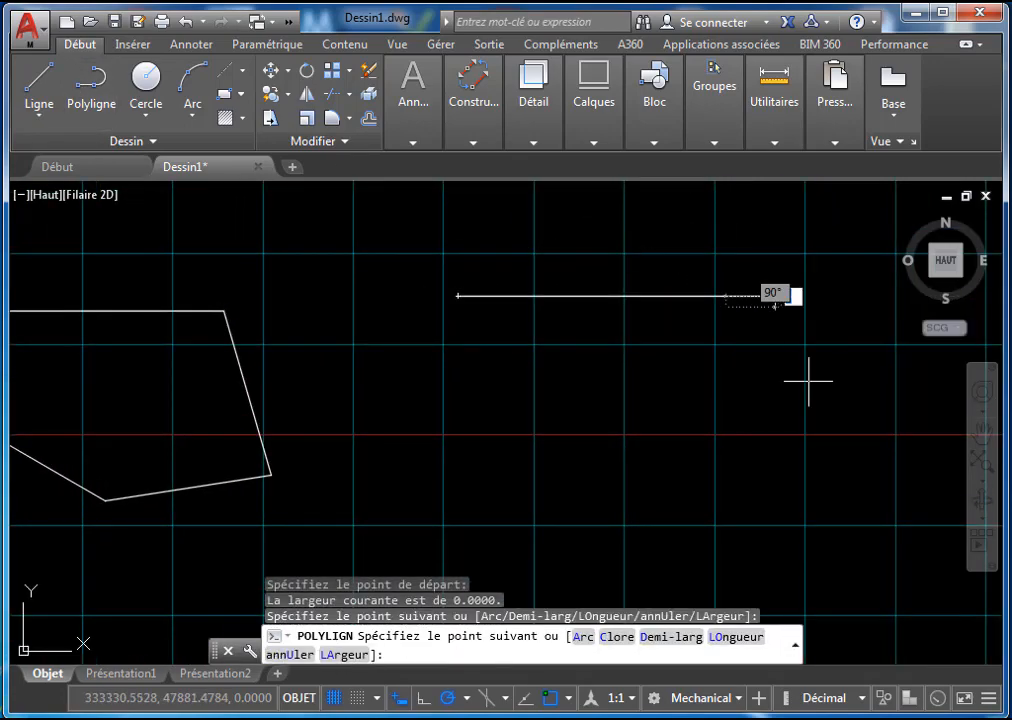
pyautogui.click(830, 500)
pyautogui.click(440, 545)
pyautogui.click(484, 383)
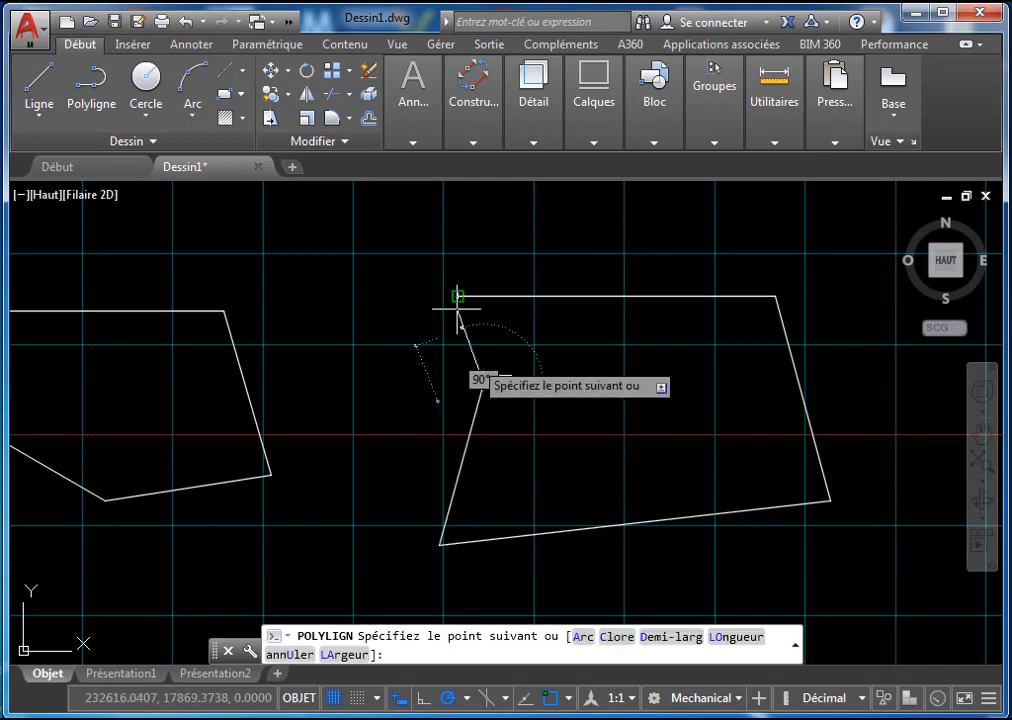
pyautogui.click(457, 296)
pyautogui.press('Escape')
pyautogui.scroll(-6, 563, 339)
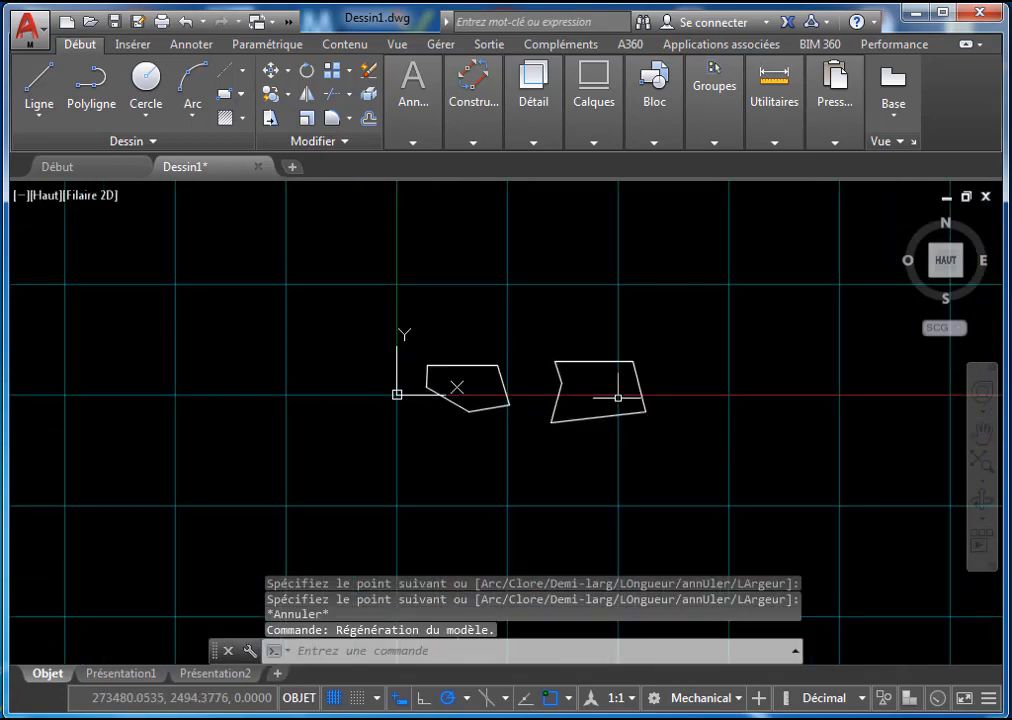
pyautogui.scroll(2, 604, 382)
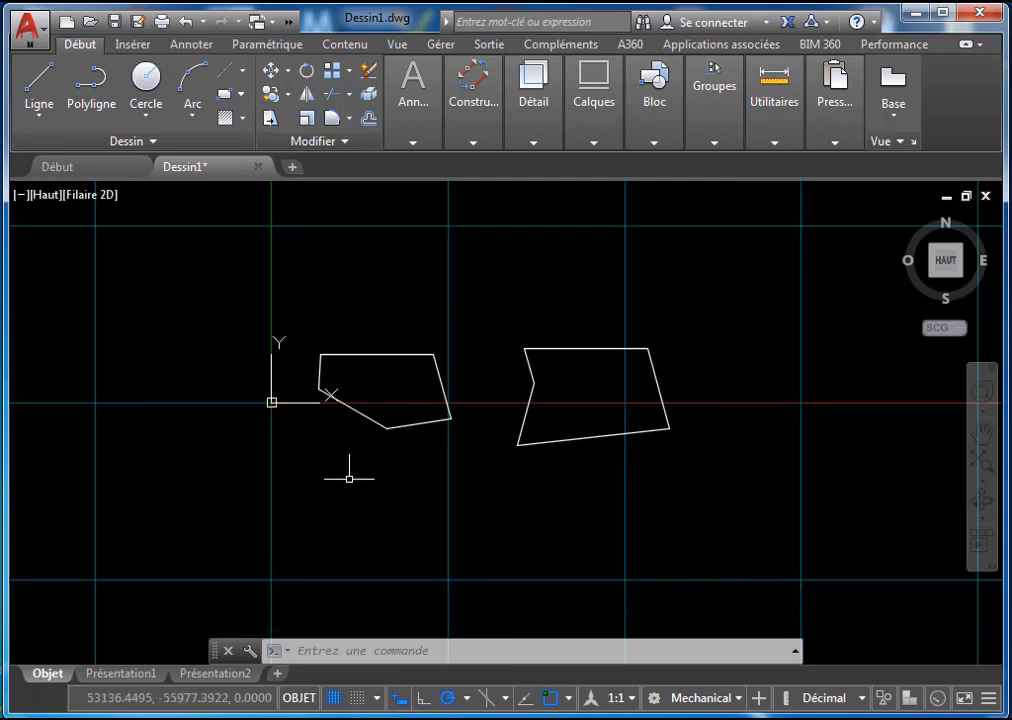
pyautogui.click(467, 310)
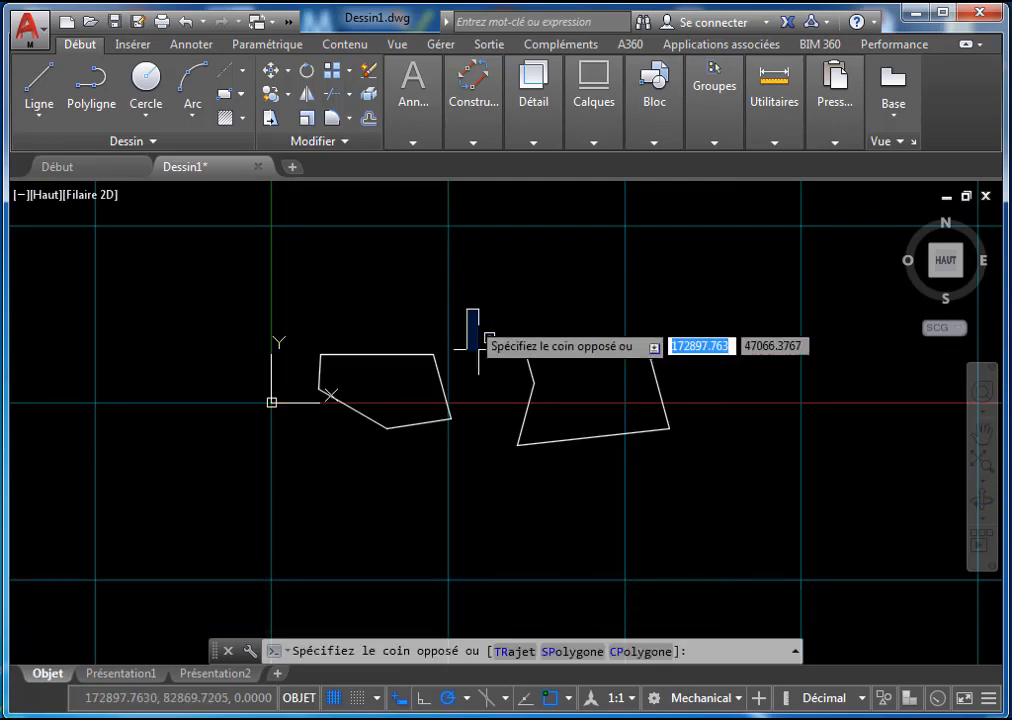
pyautogui.click(295, 465)
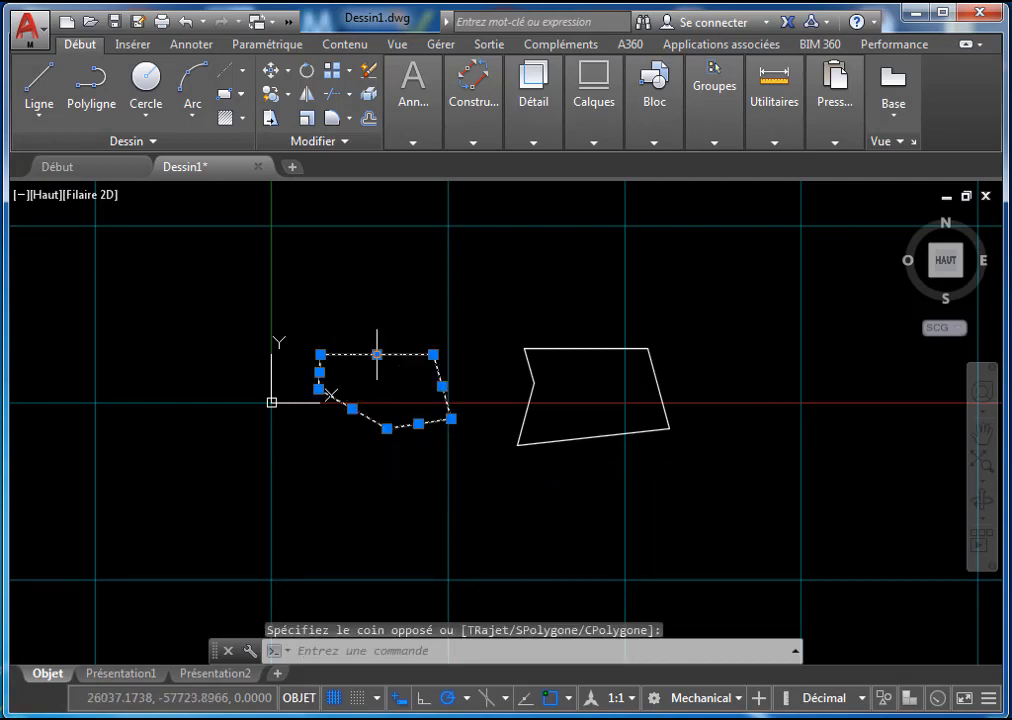
pyautogui.click(481, 294)
pyautogui.press('Escape')
pyautogui.press('Escape')
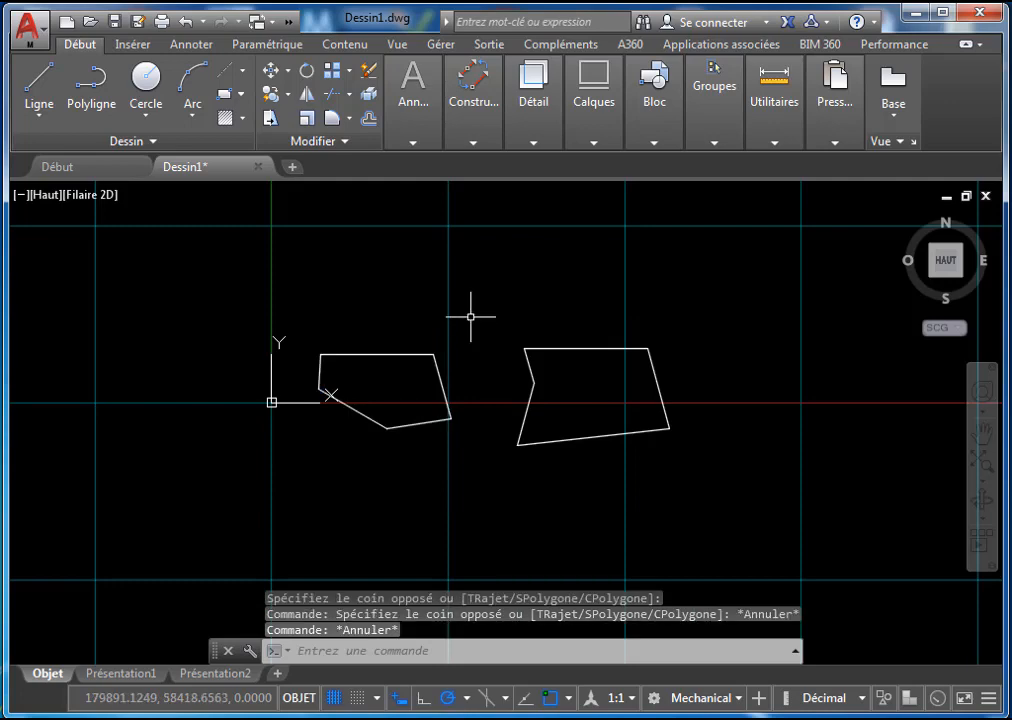
# Select the whole line outline near the origin and pull its top segment upward and its right segment outward by their midpoint grips
pyautogui.click(470, 316)
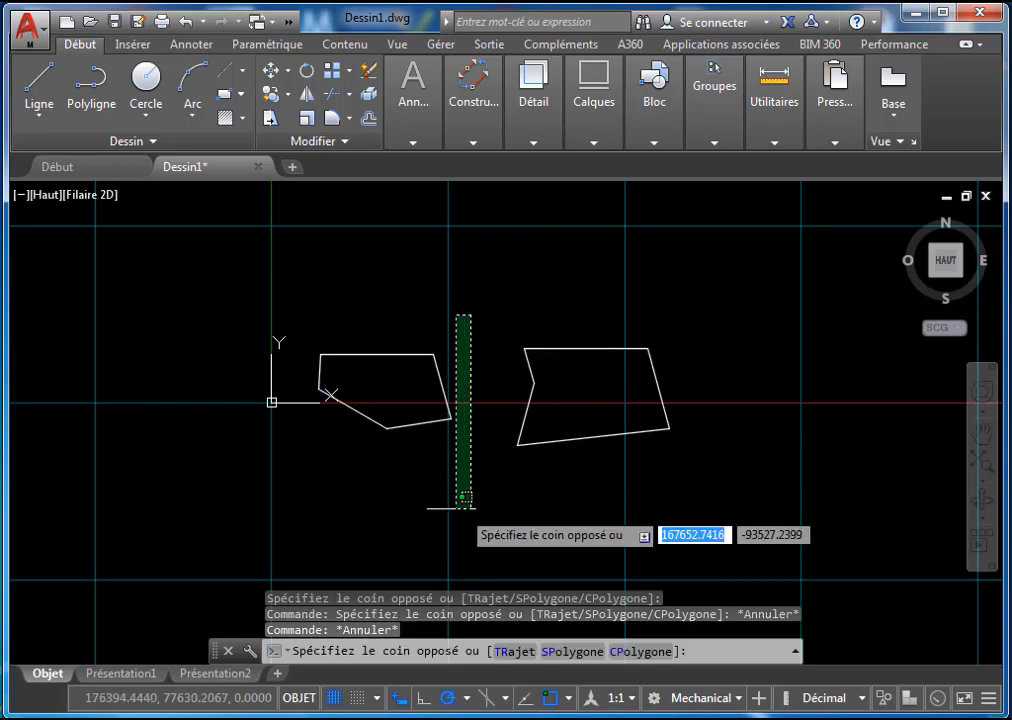
pyautogui.click(302, 473)
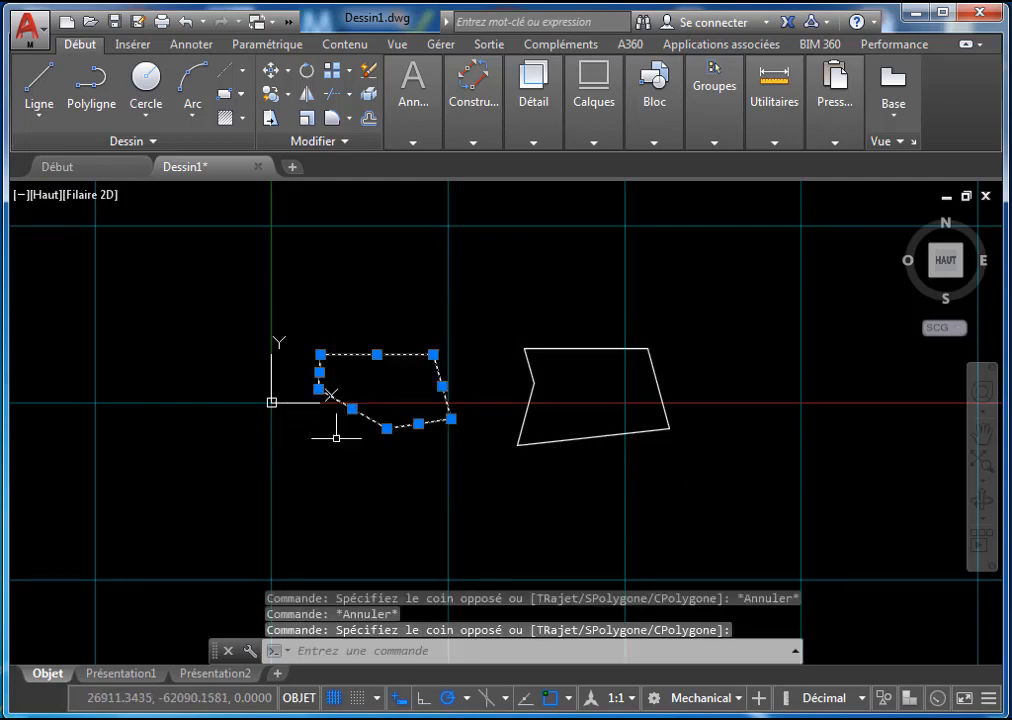
pyautogui.click(376, 354)
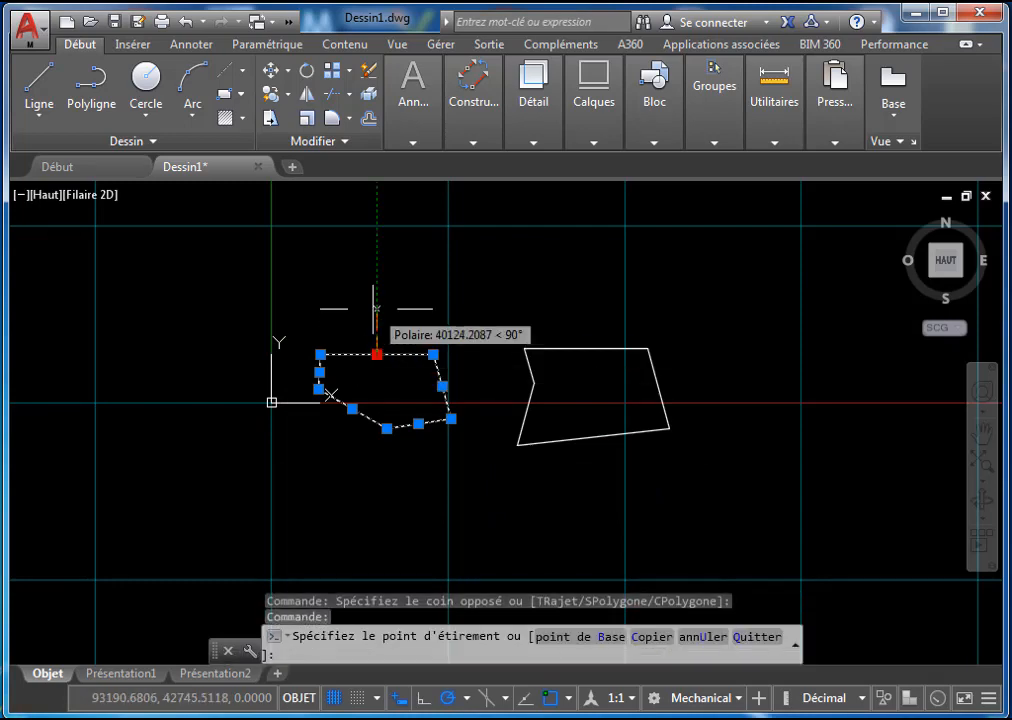
pyautogui.click(467, 349)
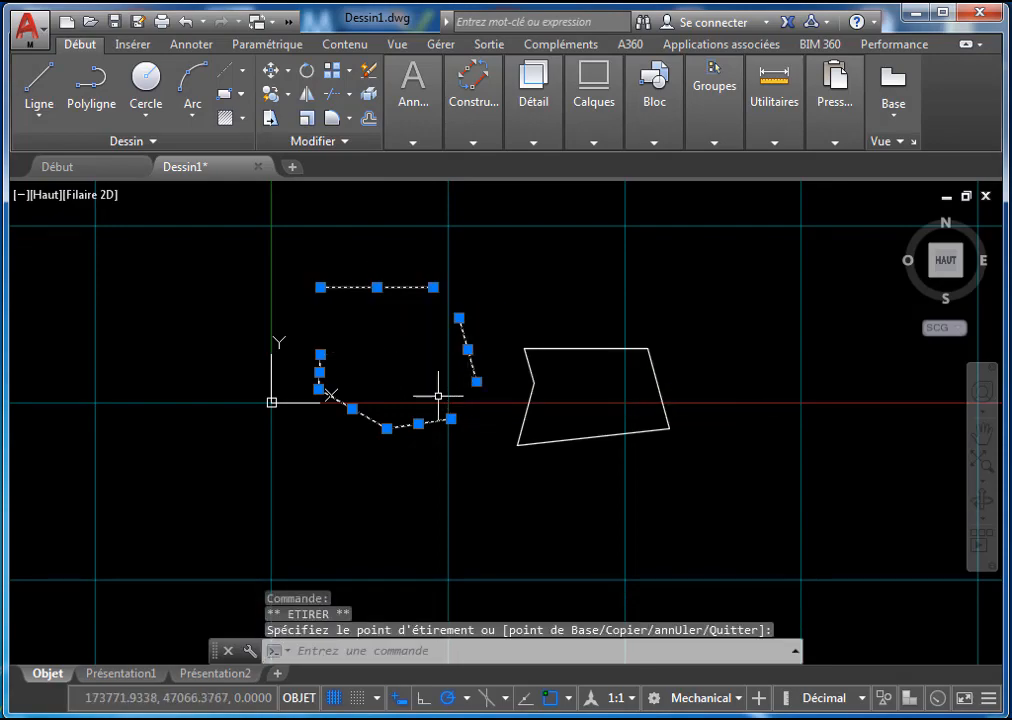
pyautogui.press('Escape')
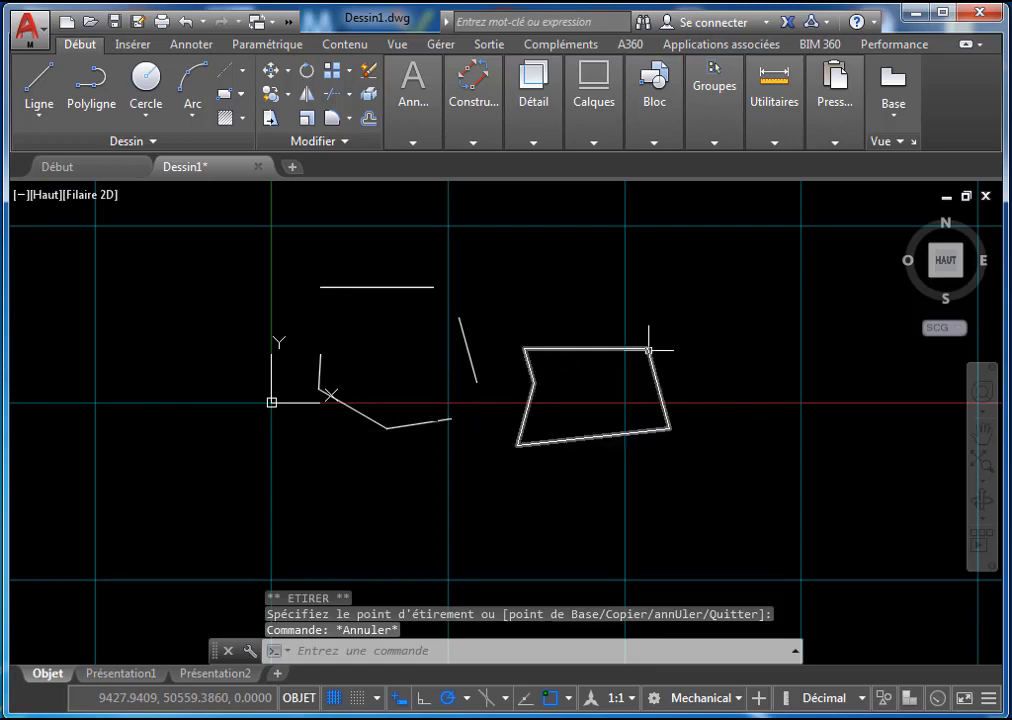
# Select the notched polyline outline and stretch its top edge upward by the edge's midpoint grip
pyautogui.click(689, 309)
pyautogui.click(506, 489)
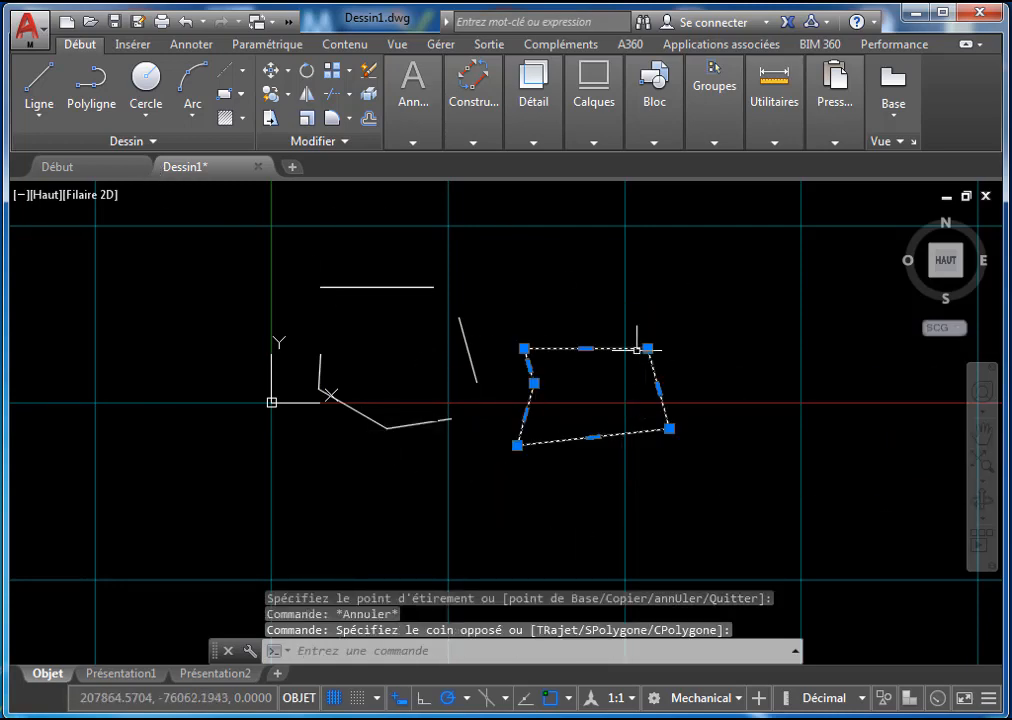
pyautogui.click(596, 350)
pyautogui.click(585, 284)
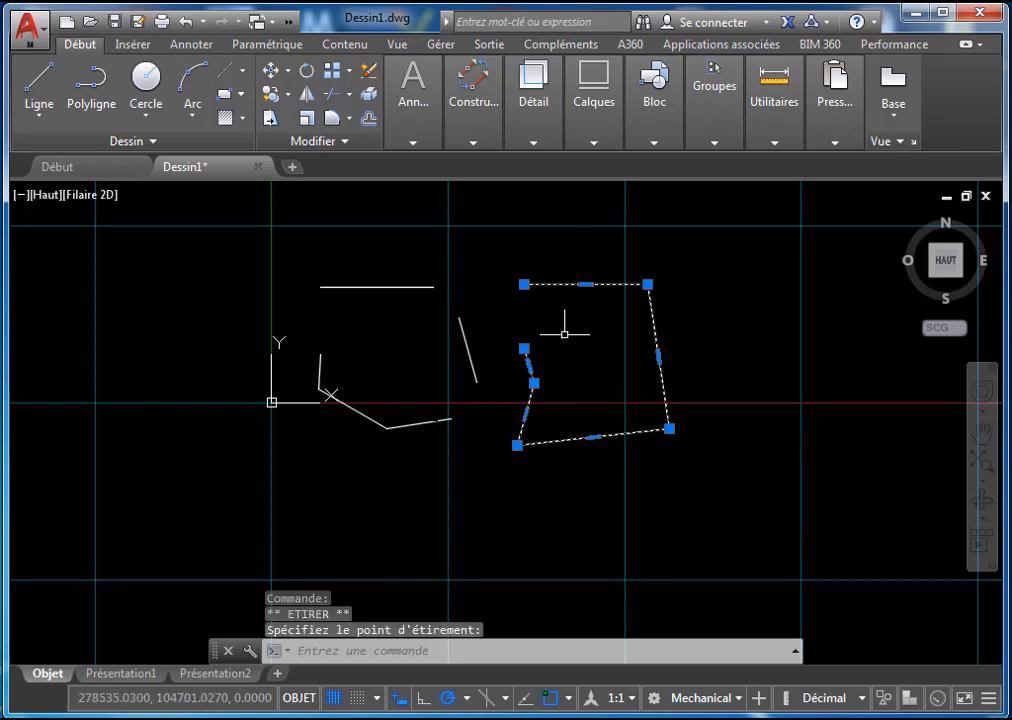
pyautogui.press('Escape')
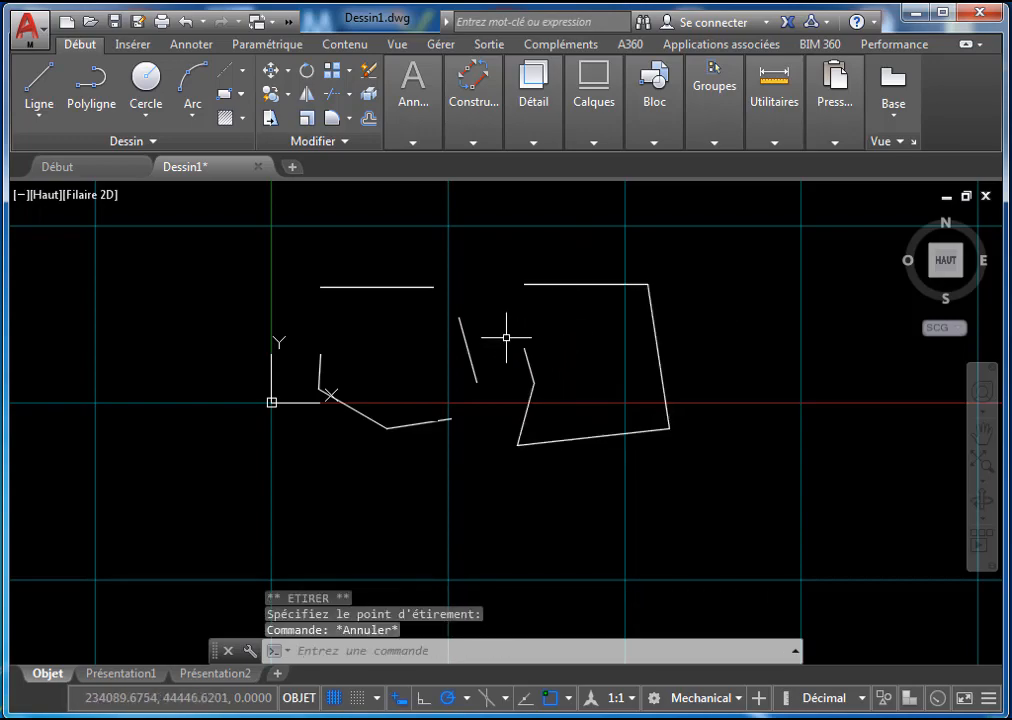
# Draw a large five-segment Polyligne in the empty area beyond the existing outlines, finishing it with the Clore option
pyautogui.scroll(-4, 588, 339)
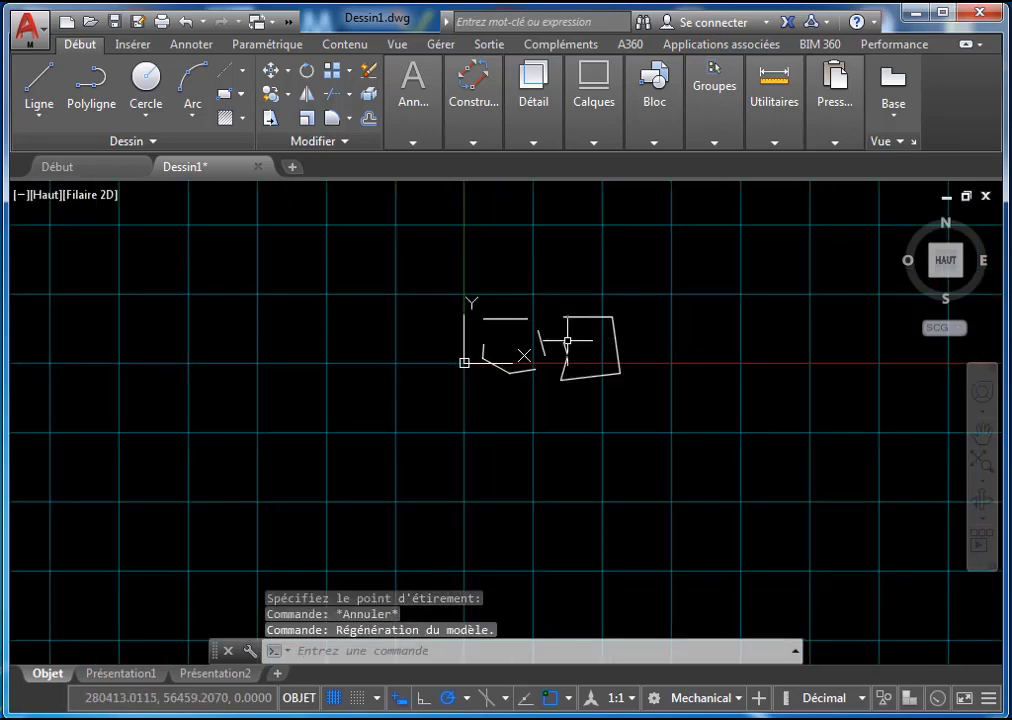
pyautogui.scroll(4, 567, 341)
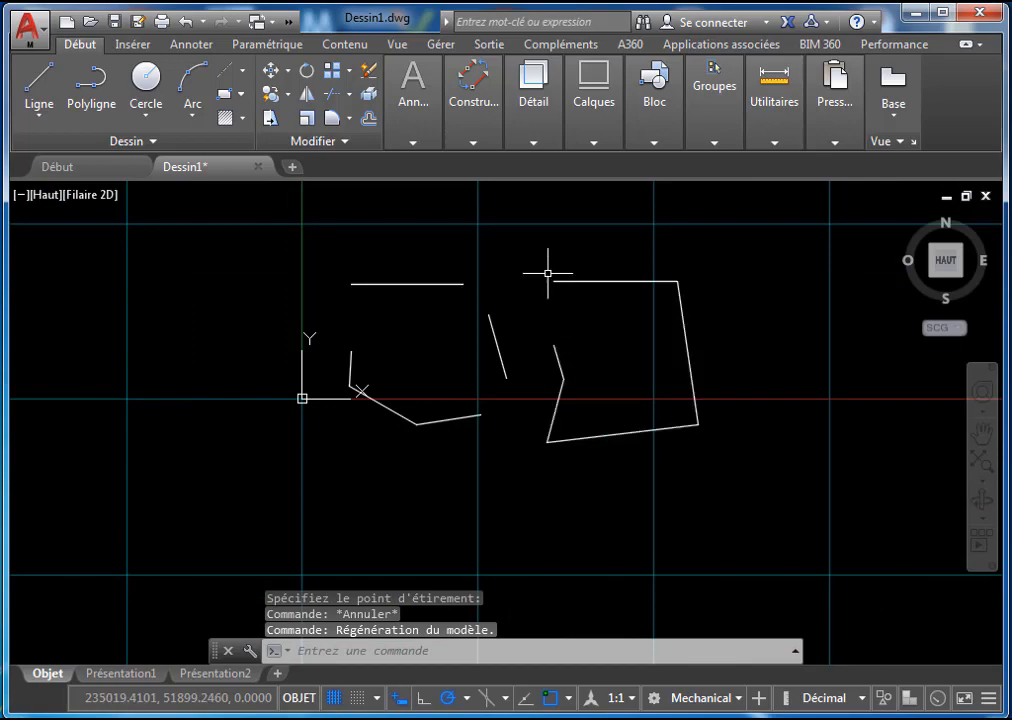
pyautogui.scroll(-4, 601, 338)
pyautogui.moveTo(601, 338); pyautogui.dragTo(395, 327, button='middle')
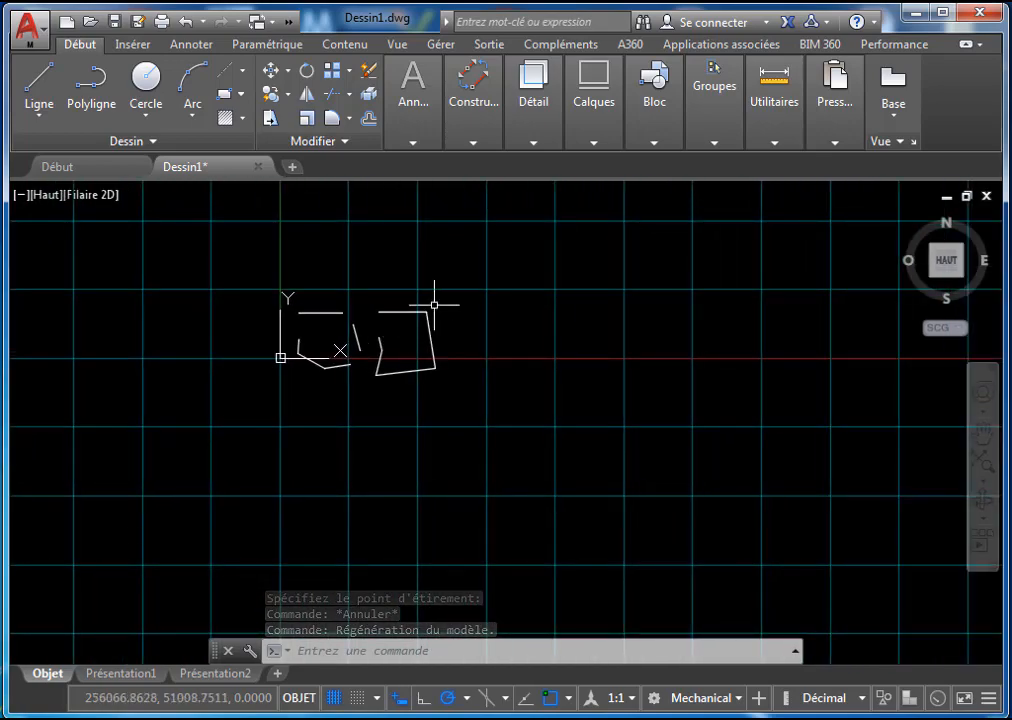
pyautogui.click(89, 107)
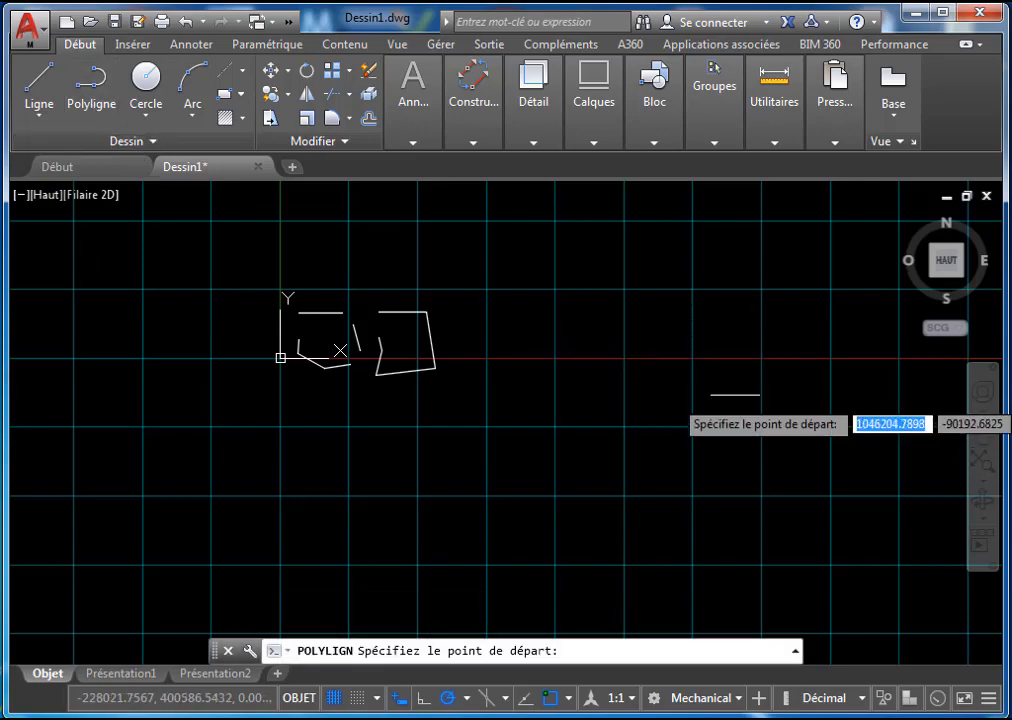
pyautogui.click(651, 324)
pyautogui.click(808, 477)
pyautogui.click(540, 544)
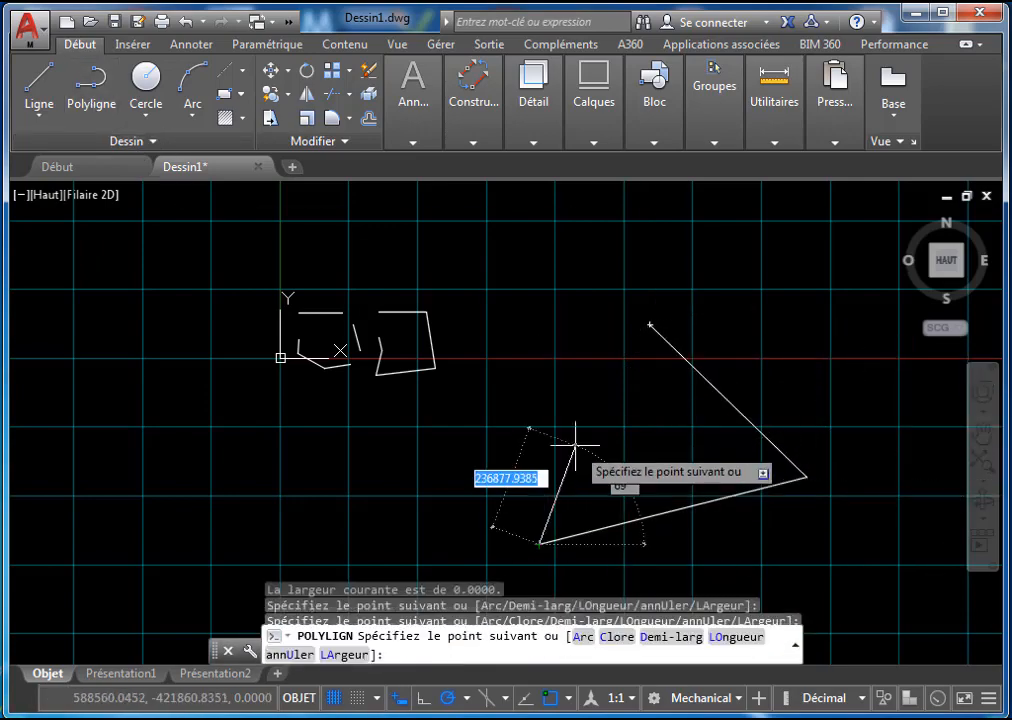
pyautogui.click(612, 350)
pyautogui.write('c')
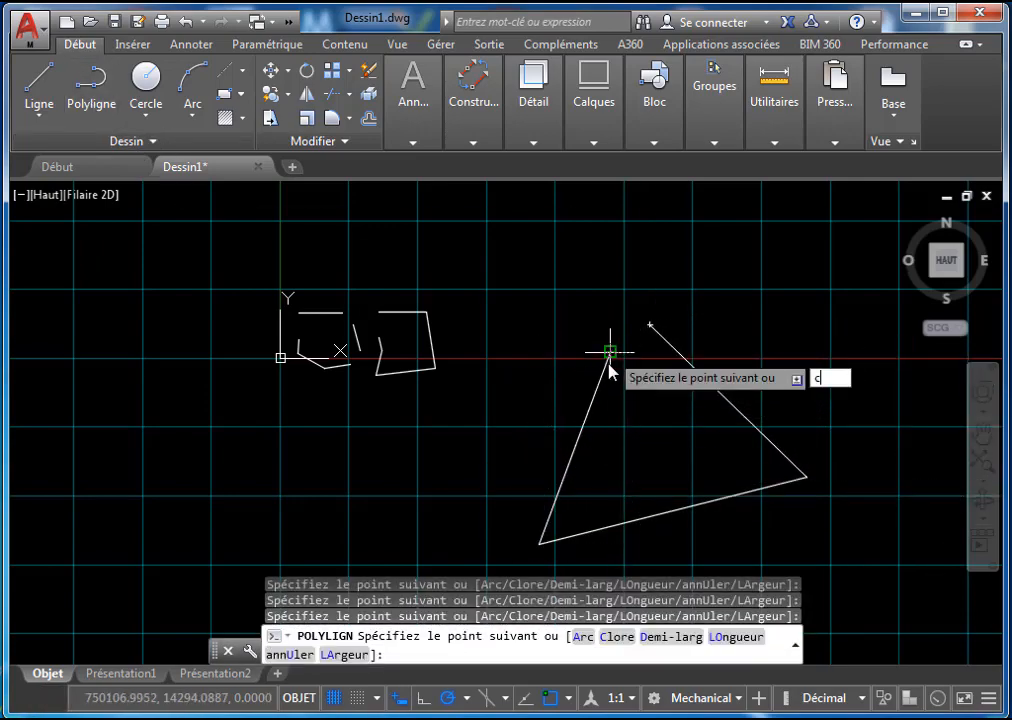
pyautogui.press('Return')
# Stretch the large closed polyline's upper-right edge outward, and shift the whole polyline slightly up and to the left
pyautogui.click(865, 309)
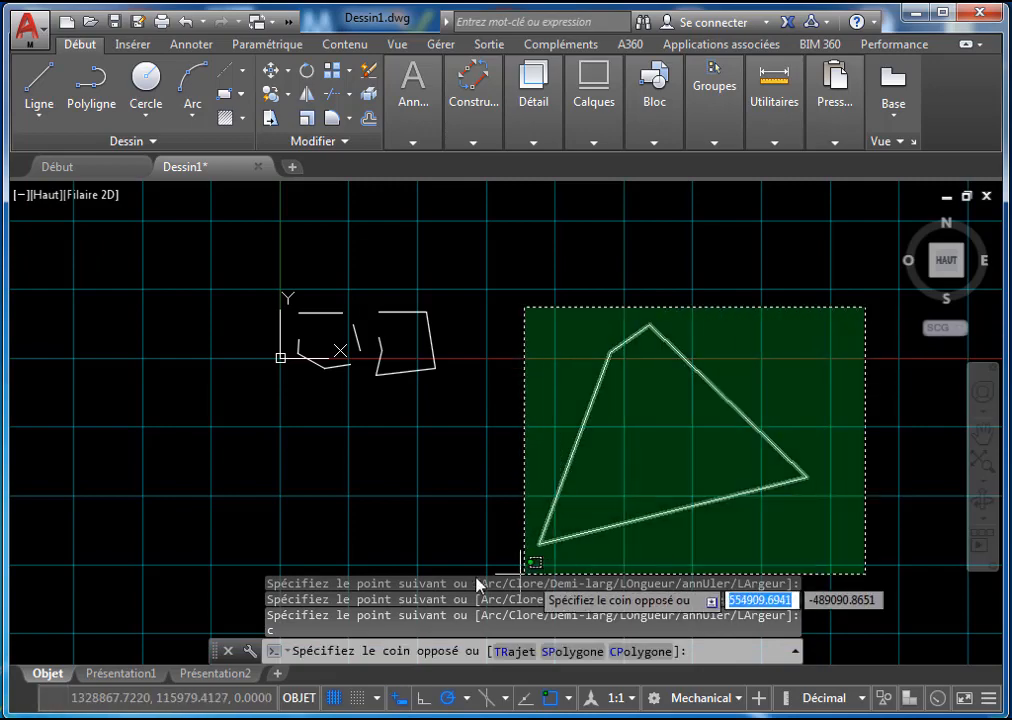
pyautogui.click(526, 558)
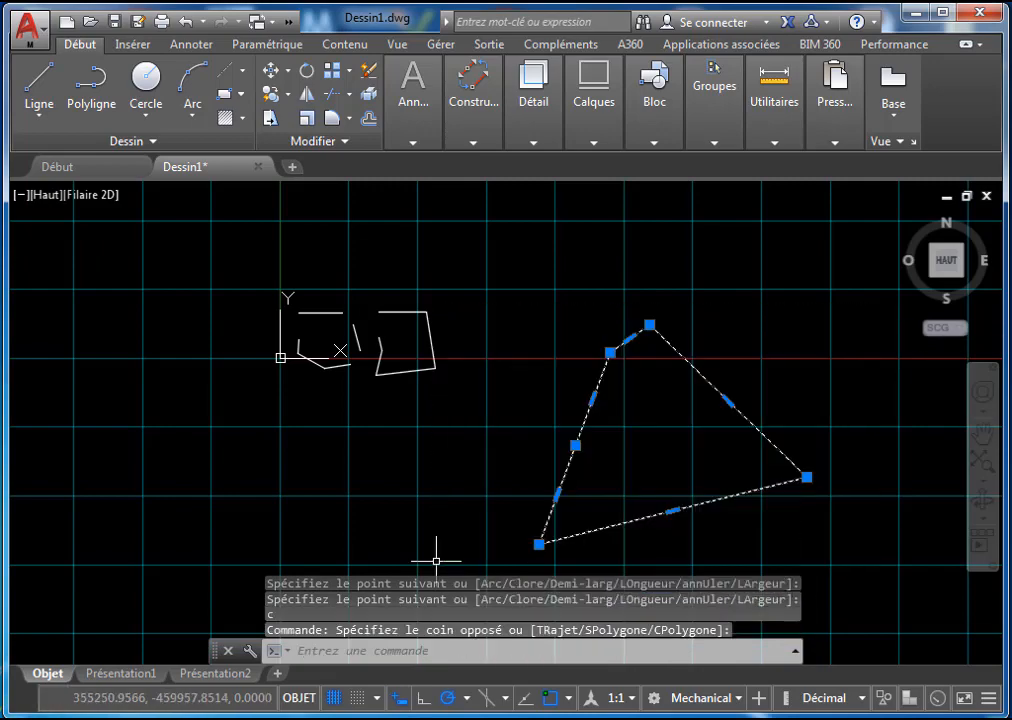
pyautogui.moveTo(734, 400)
pyautogui.mouseDown()
pyautogui.moveTo(820, 296)
pyautogui.moveTo(741, 382)
pyautogui.mouseUp()
pyautogui.click(728, 400)
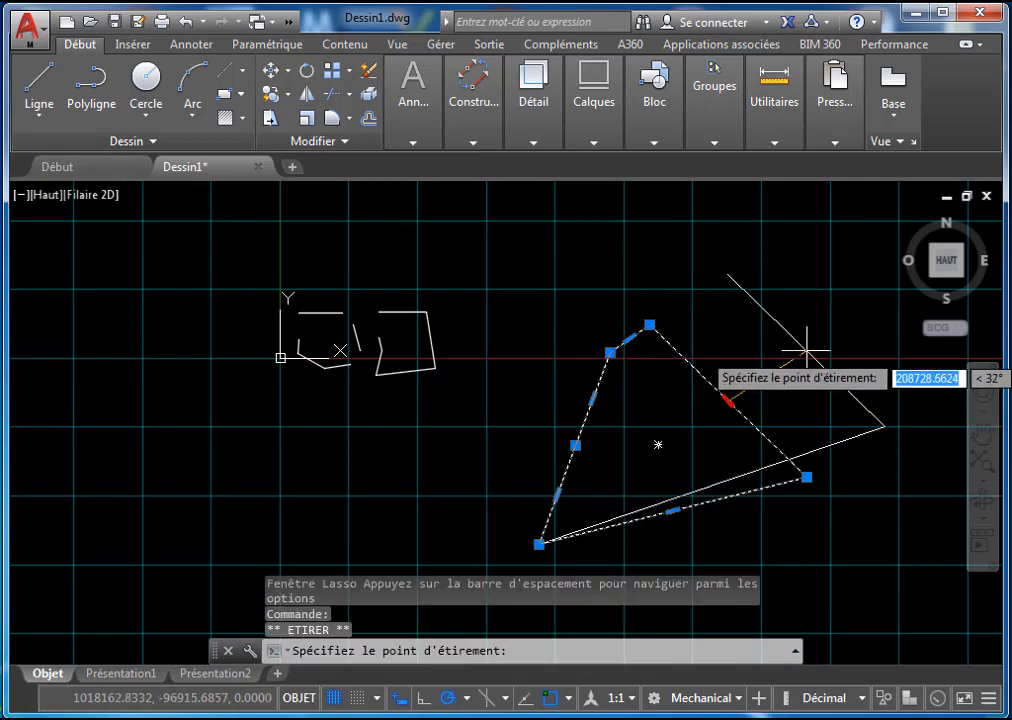
pyautogui.click(591, 407)
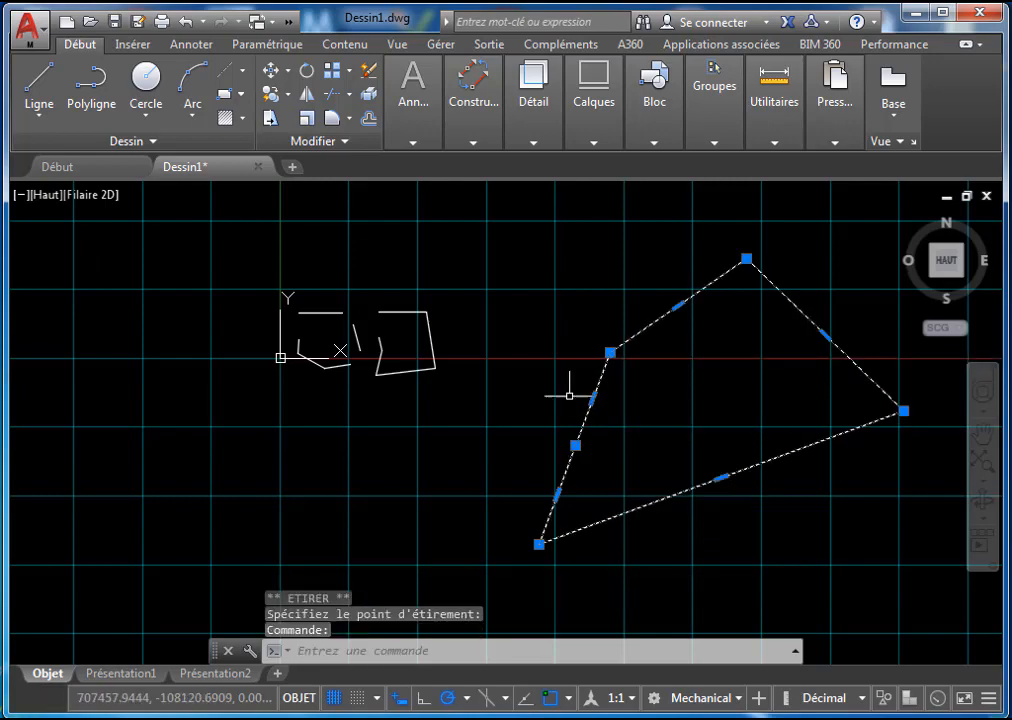
pyautogui.moveTo(591, 405); pyautogui.dragTo(558, 389)
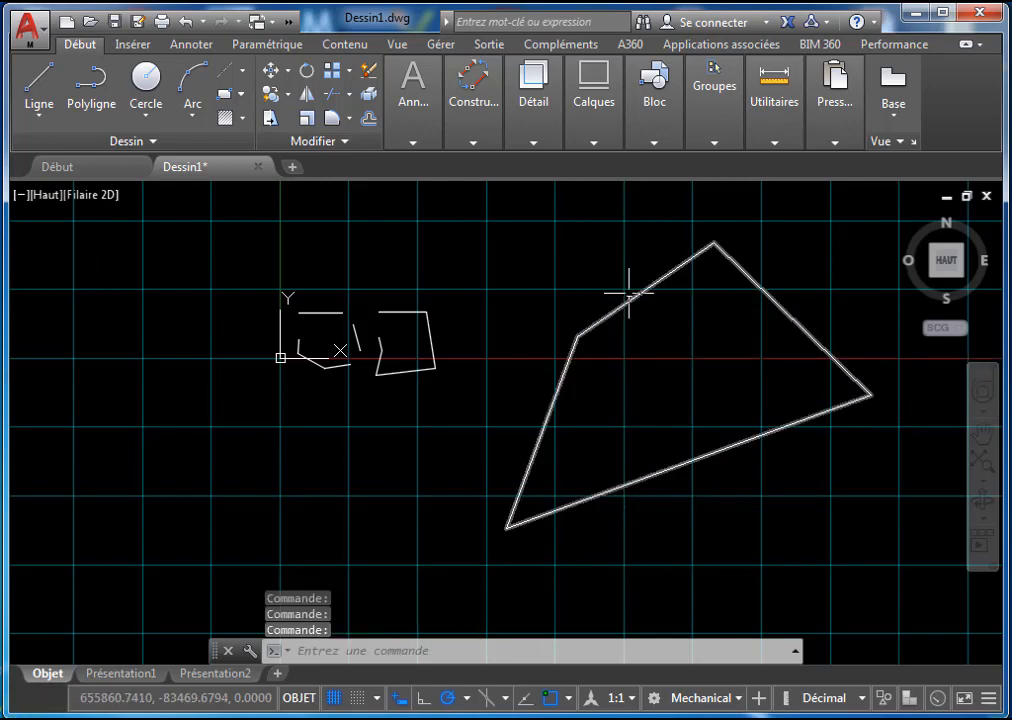
# Move the large closed polyline's upper-left vertex horizontally outward to the left to form an inward notch below it
pyautogui.click(871, 241)
pyautogui.click(508, 515)
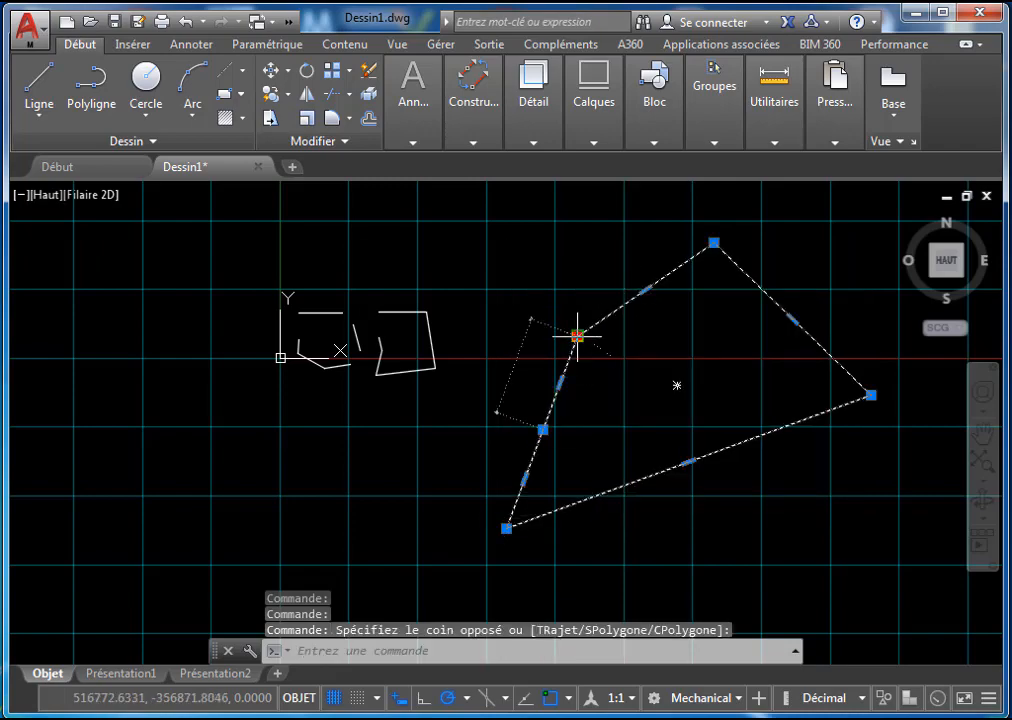
pyautogui.click(577, 336)
pyautogui.click(527, 335)
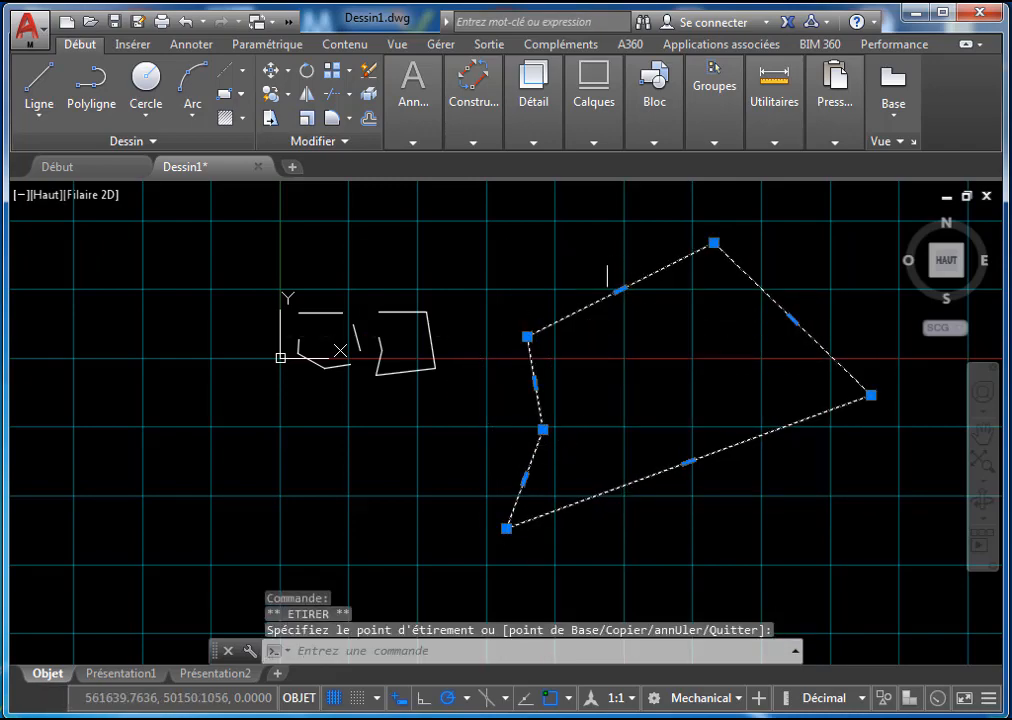
pyautogui.press('Escape')
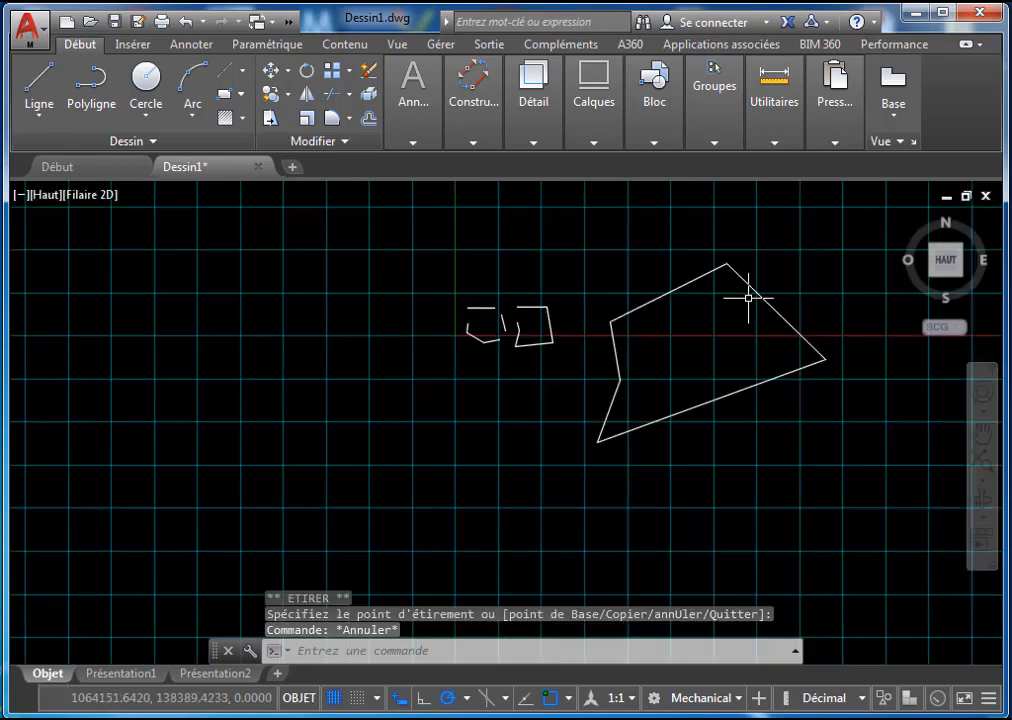
# Erase the separated lines and both polylines so the drawing is empty
pyautogui.scroll(-6, 760, 296)
pyautogui.scroll(4, 781, 316)
pyautogui.moveTo(781, 316); pyautogui.dragTo(757, 389, button='middle')
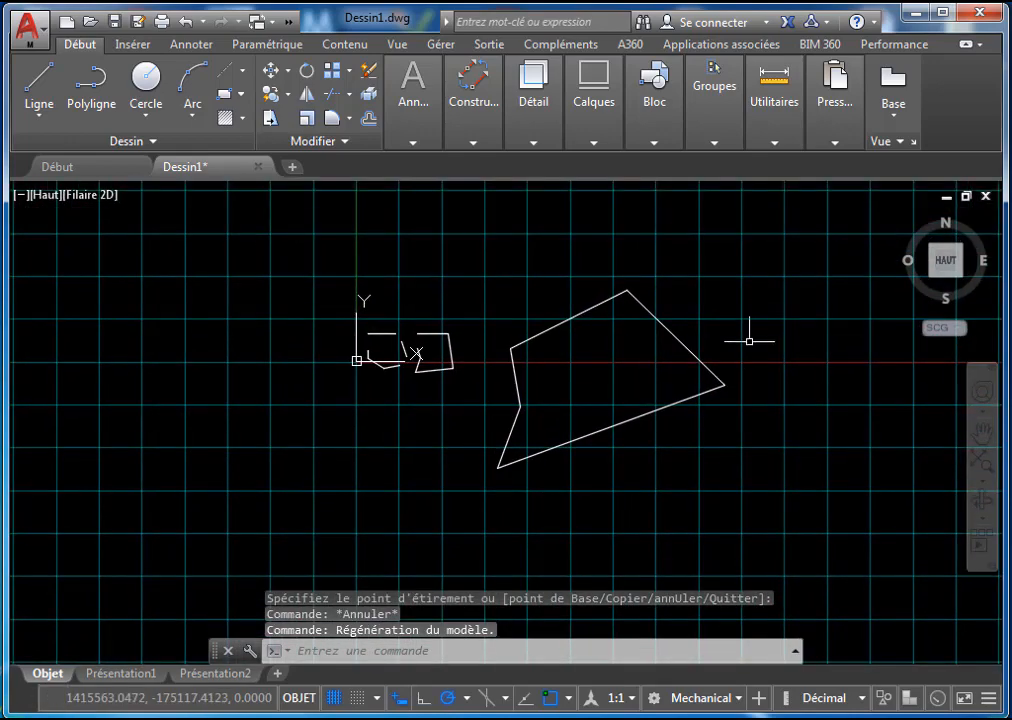
pyautogui.click(741, 231)
pyautogui.click(312, 490)
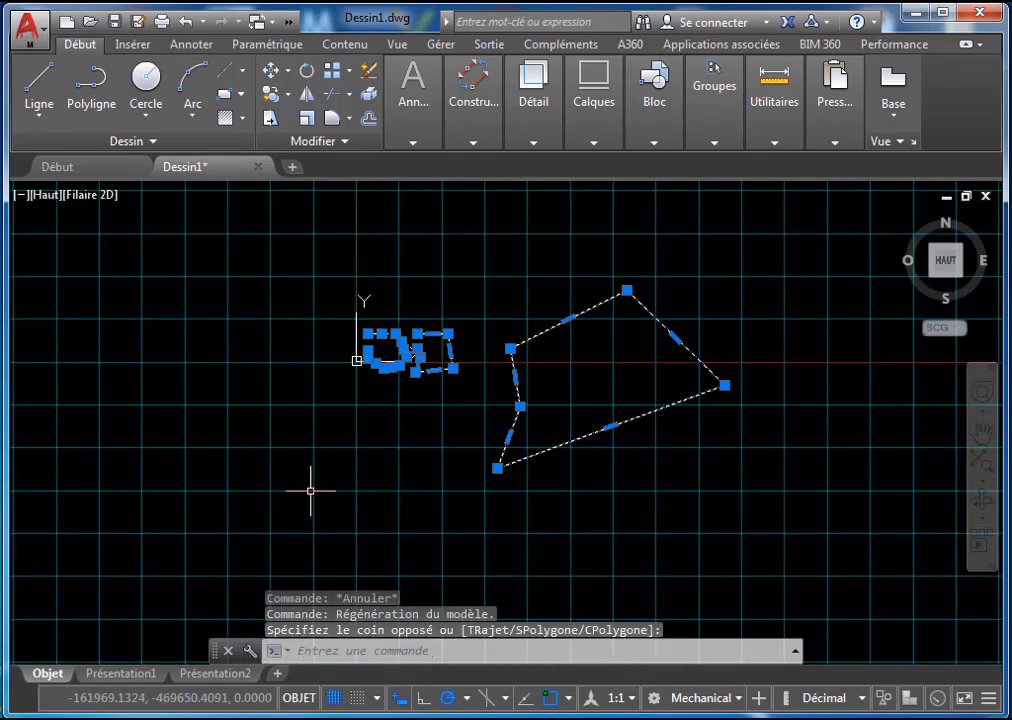
pyautogui.press('Delete')
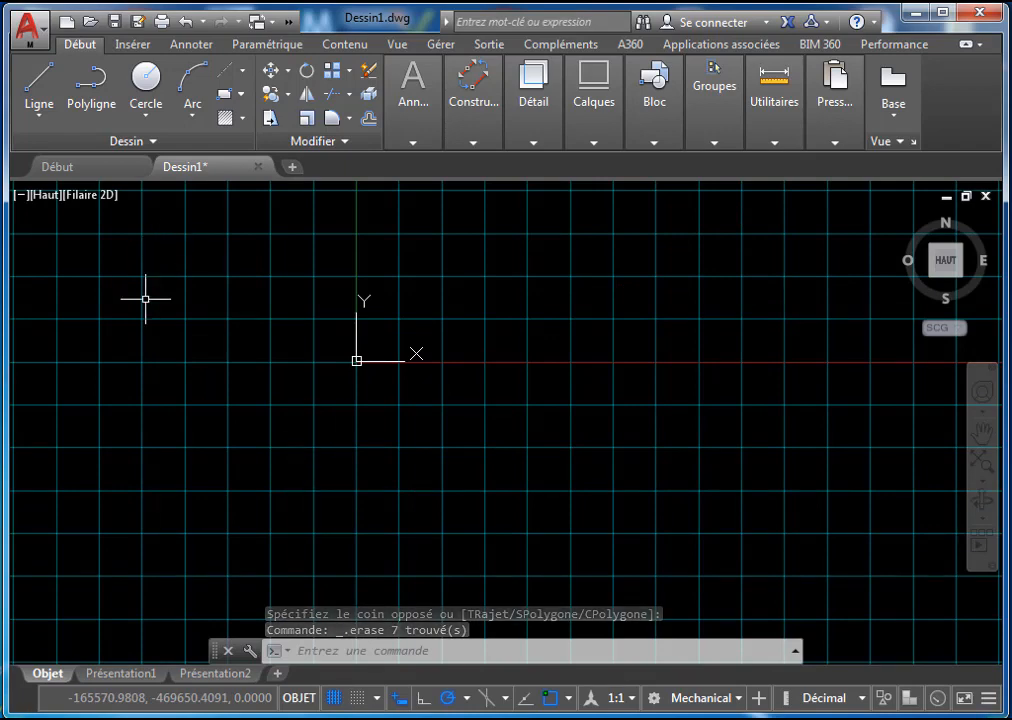
pyautogui.click(106, 95)
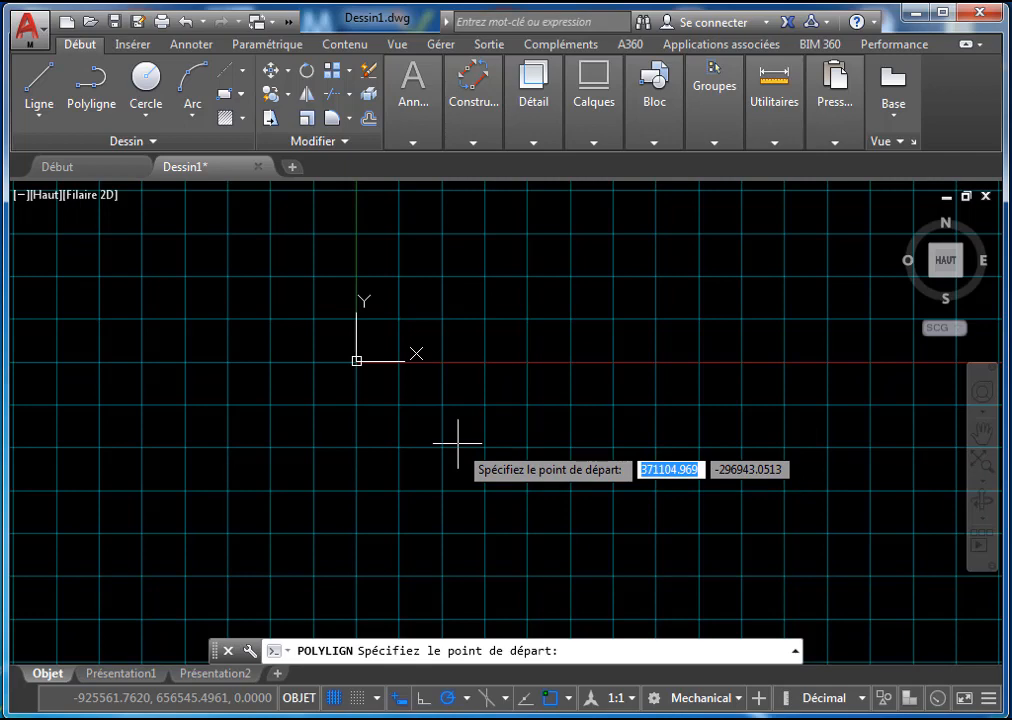
pyautogui.press('Escape')
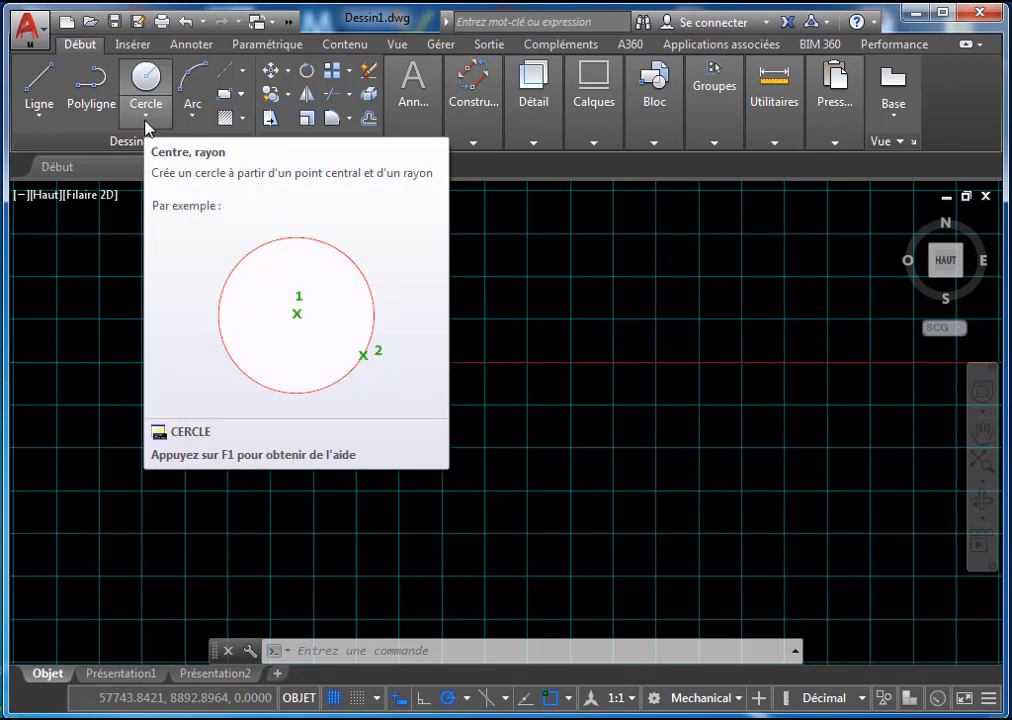
# Draw a circle of radius about 174863 up and to the right of the origin using the Centre, rayon method
pyautogui.click(147, 119)
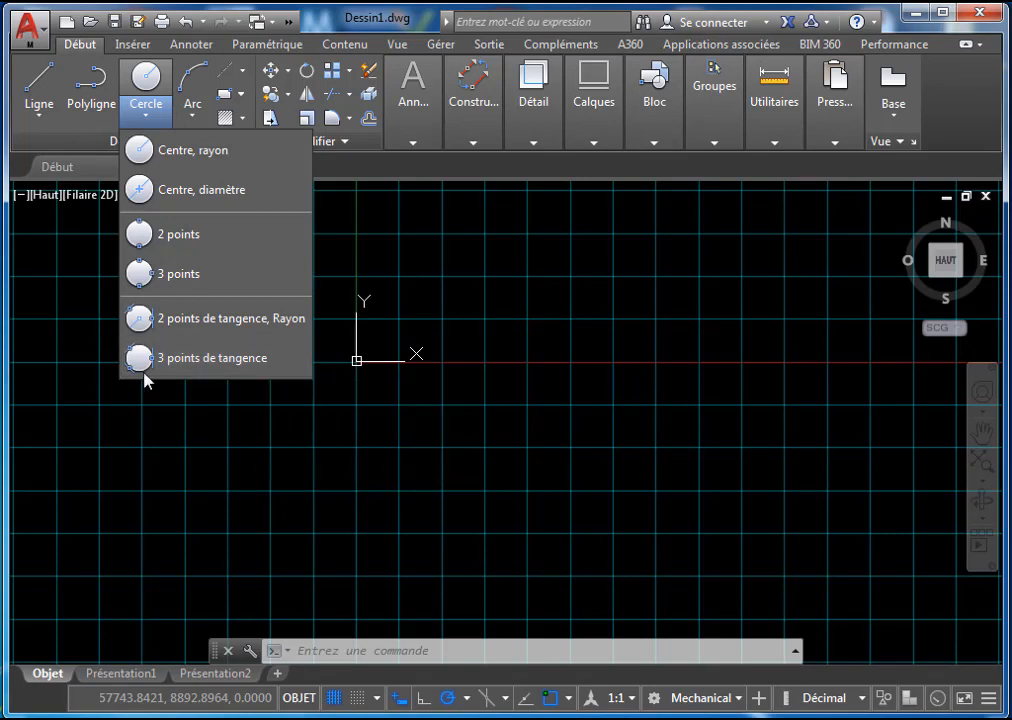
pyautogui.click(138, 162)
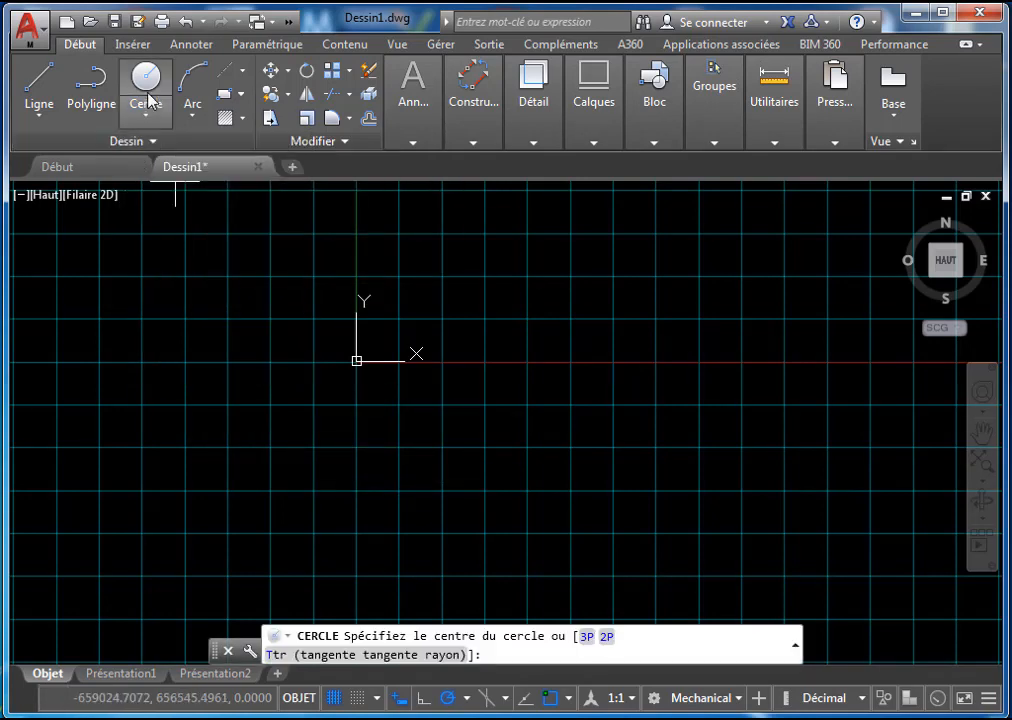
pyautogui.click(143, 110)
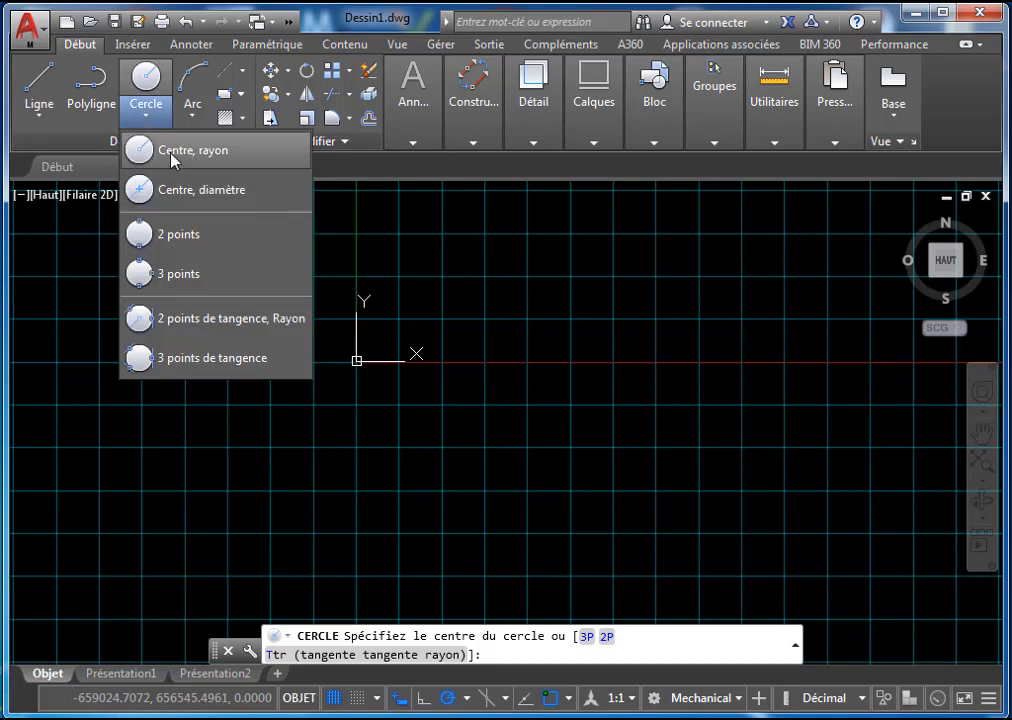
pyautogui.click(171, 153)
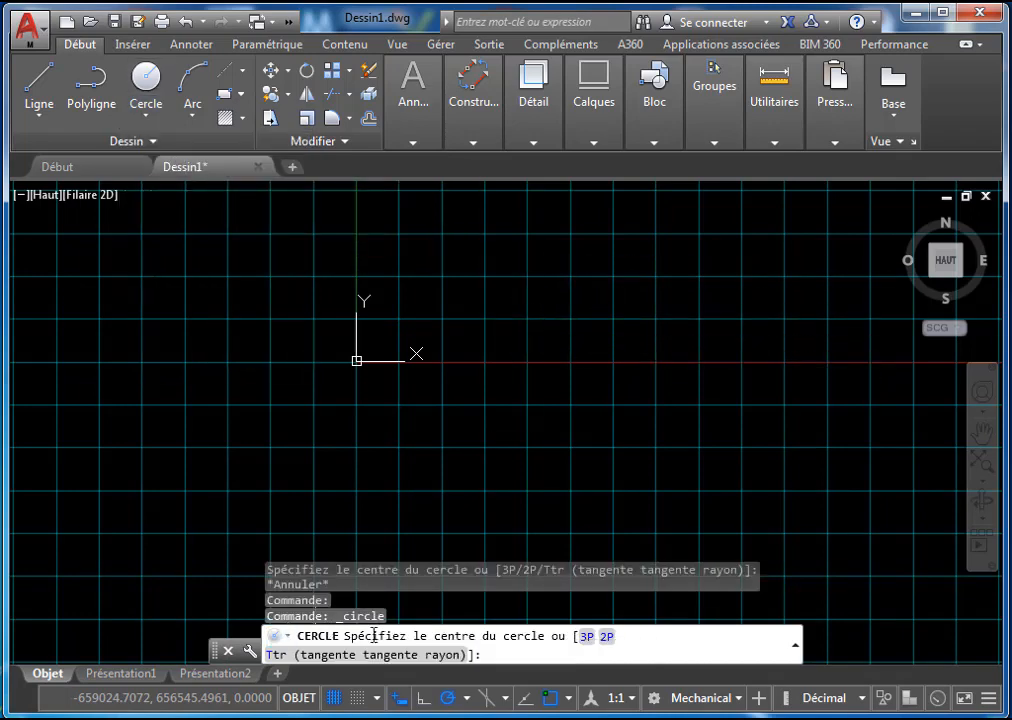
pyautogui.click(542, 285)
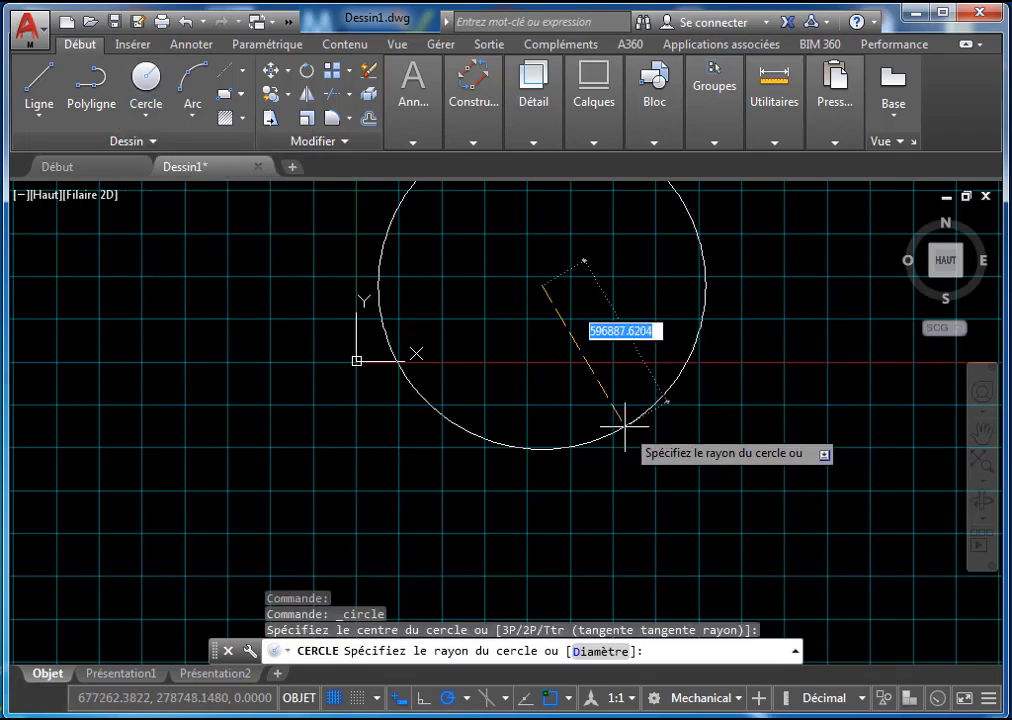
pyautogui.moveTo(630, 322); pyautogui.dragTo(527, 366, button='middle')
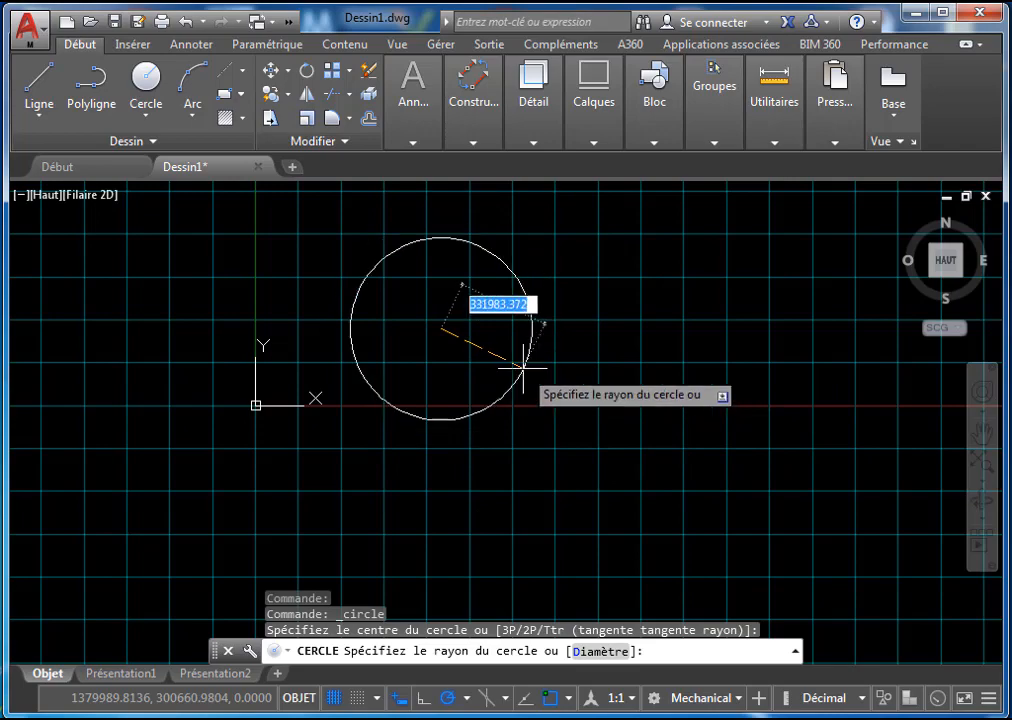
pyautogui.scroll(5, 490, 340)
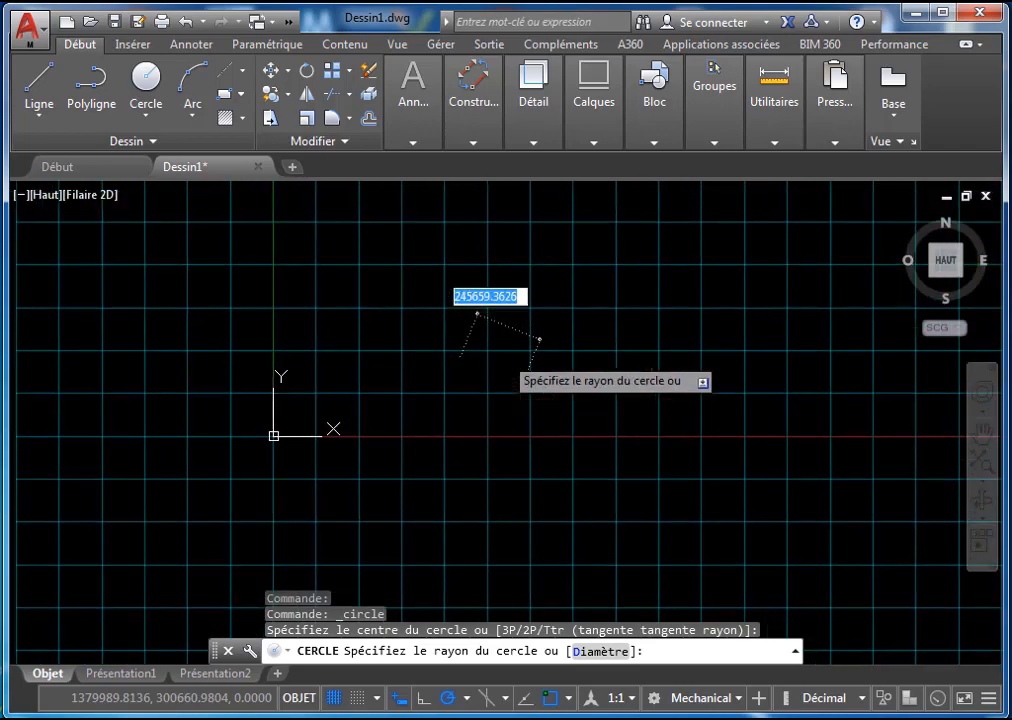
pyautogui.click(430, 352)
# Draw a second centre-radius circle of radius about 277400 to the right of the first, overlapping it
pyautogui.scroll(2, 440, 384)
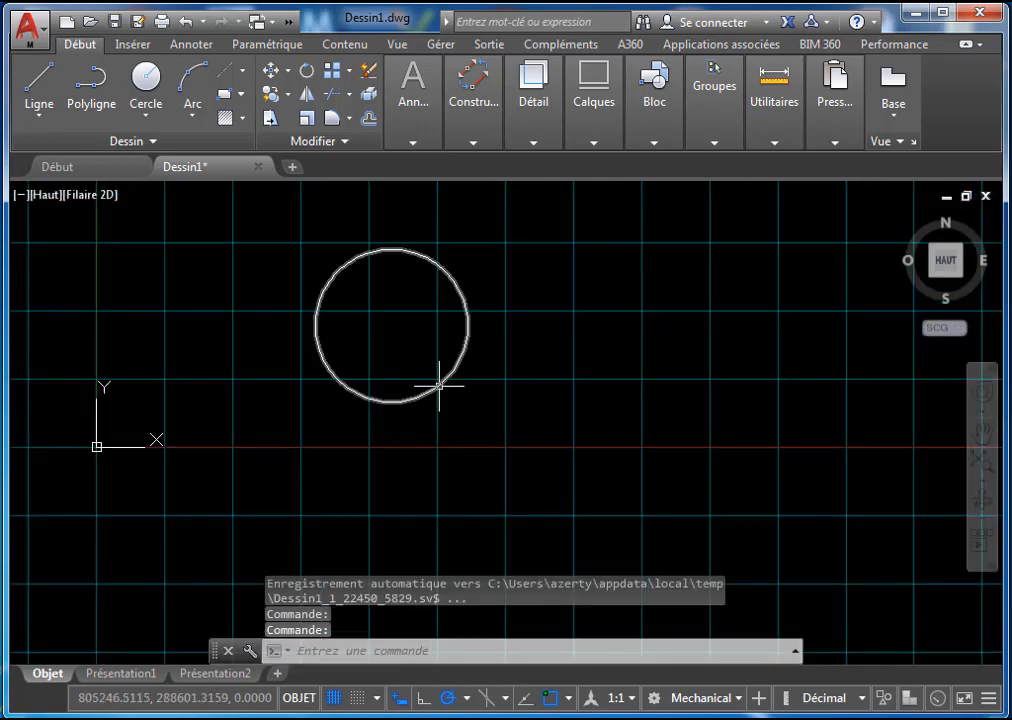
pyautogui.click(145, 90)
pyautogui.click(560, 336)
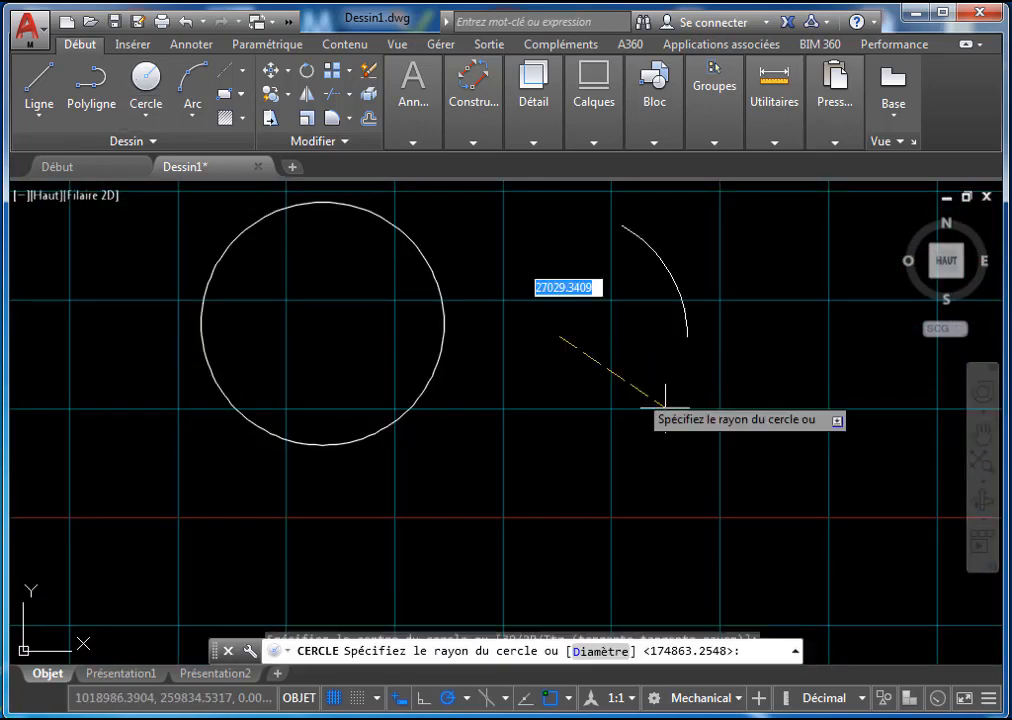
pyautogui.click(718, 445)
# Draw a third centre-radius circle with radius 70000 above the origin, apart from the two overlapping circles
pyautogui.scroll(-3, 597, 400)
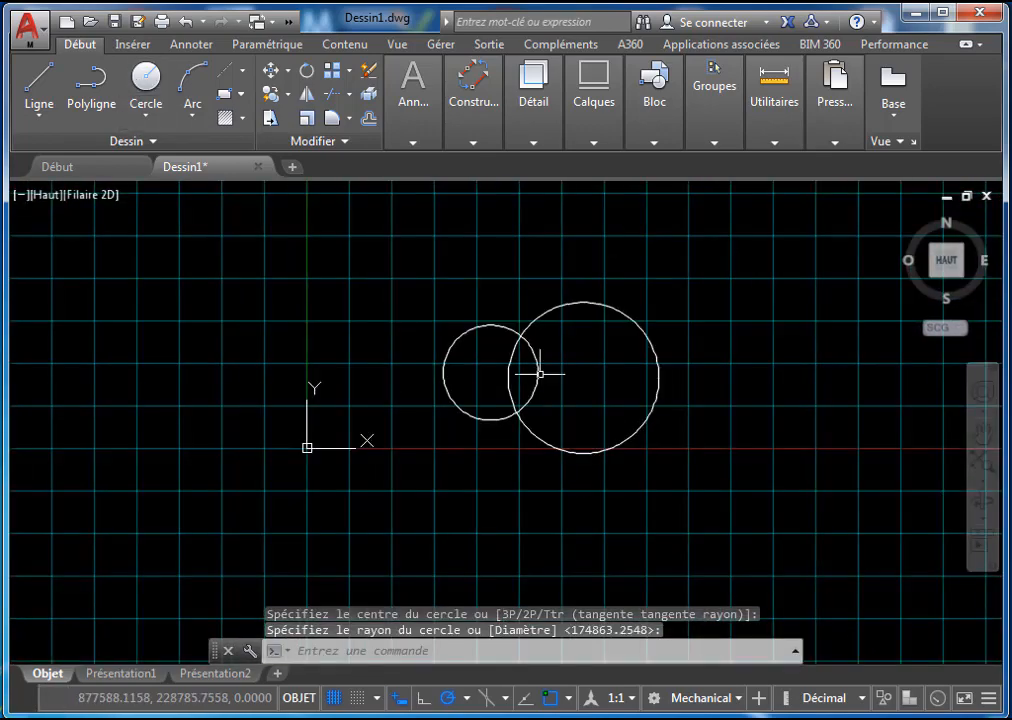
pyautogui.press('Return')
pyautogui.click(285, 264)
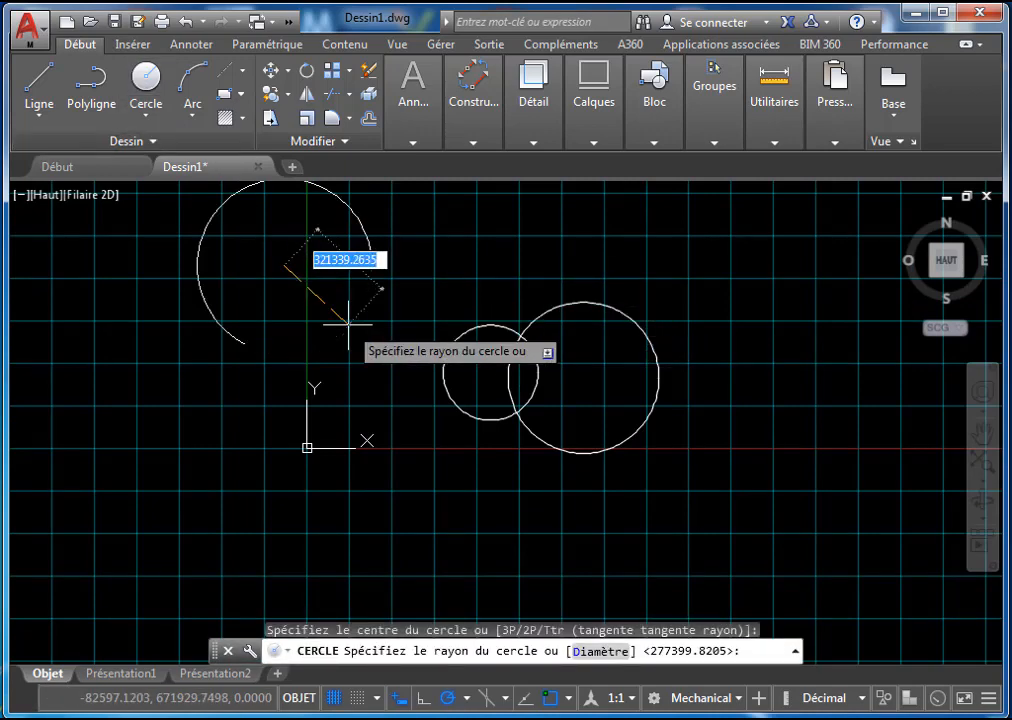
pyautogui.write('700')
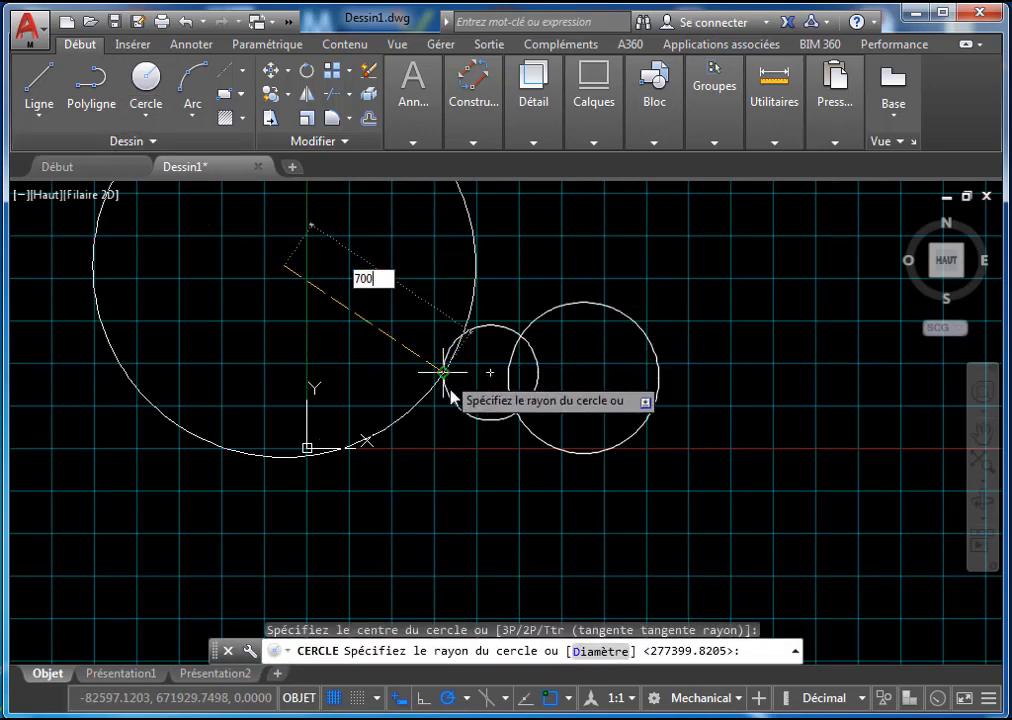
pyautogui.write('00')
pyautogui.press('Return')
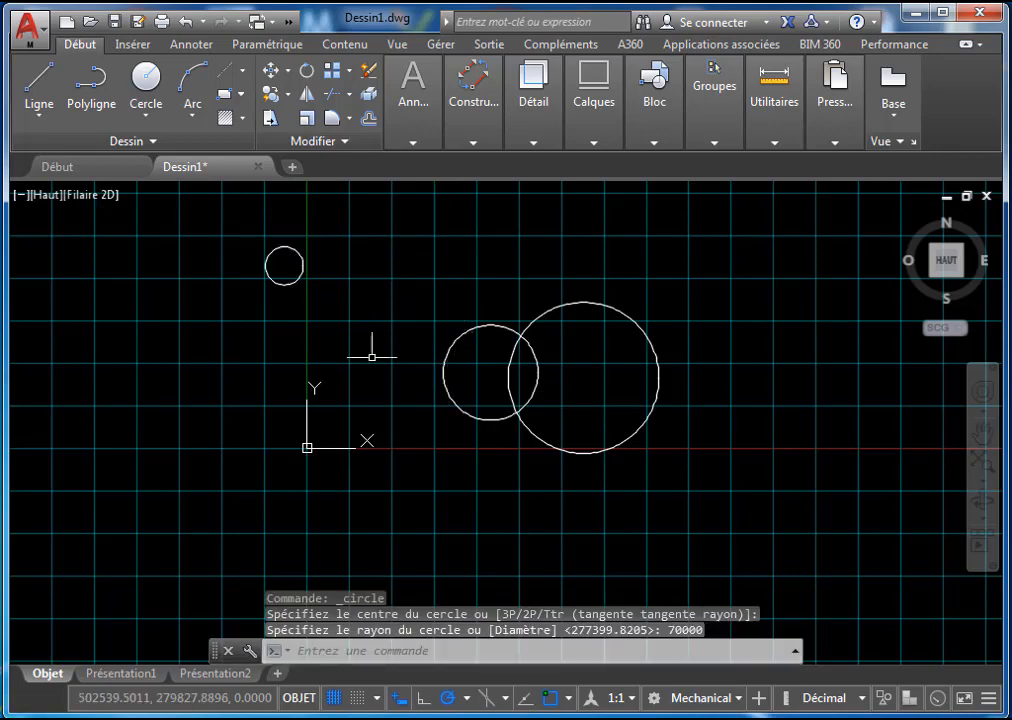
# Erase all three centre-radius circles from the drawing
pyautogui.moveTo(338, 278); pyautogui.dragTo(399, 318, button='middle')
pyautogui.moveTo(372, 257); pyautogui.dragTo(357, 289, button='middle')
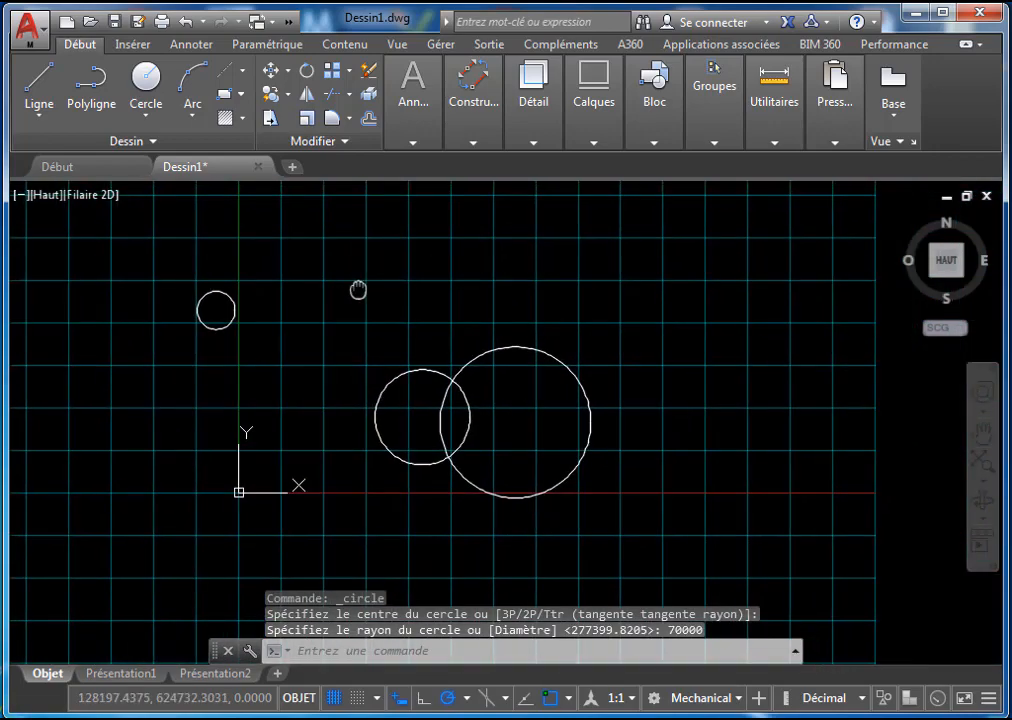
pyautogui.scroll(2, 429, 307)
pyautogui.scroll(-7, 592, 289)
pyautogui.click(585, 223)
pyautogui.click(233, 432)
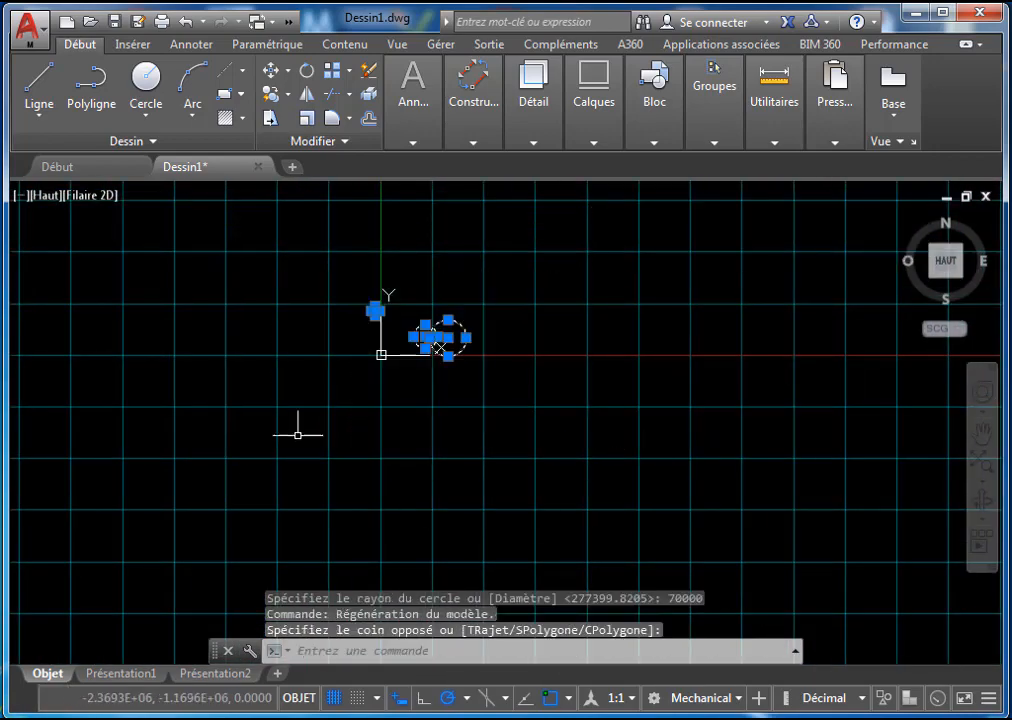
pyautogui.press('Delete')
# Draw a circle with diameter 1000 in the empty drawing area using the Centre, diamètre method
pyautogui.scroll(5, 470, 386)
pyautogui.scroll(5, 447, 388)
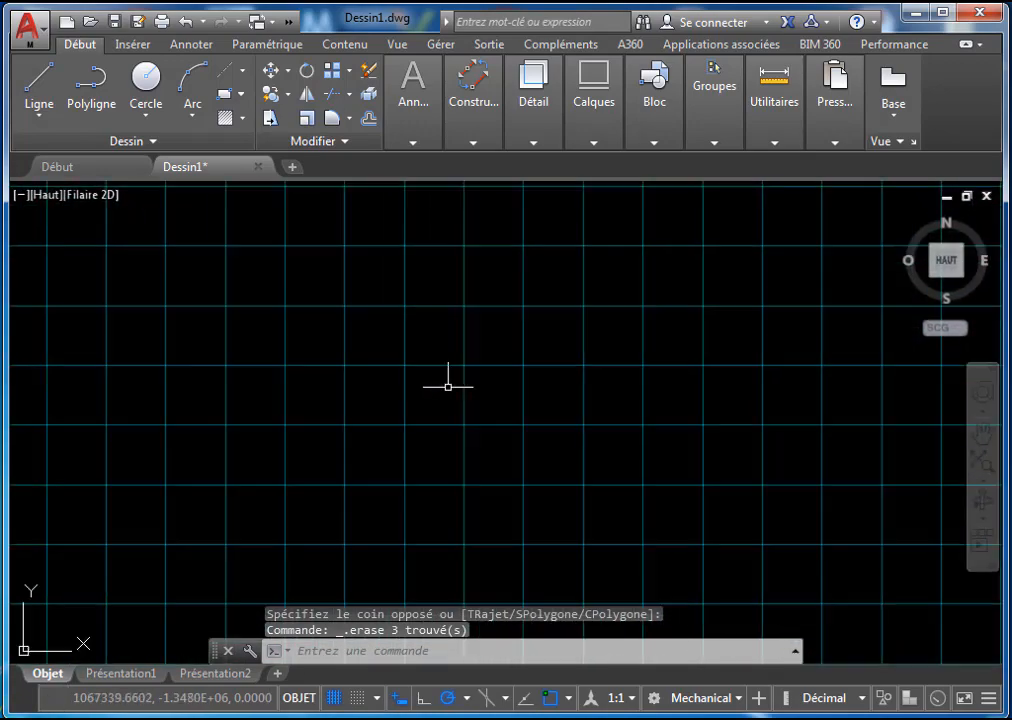
pyautogui.scroll(-1, 427, 410)
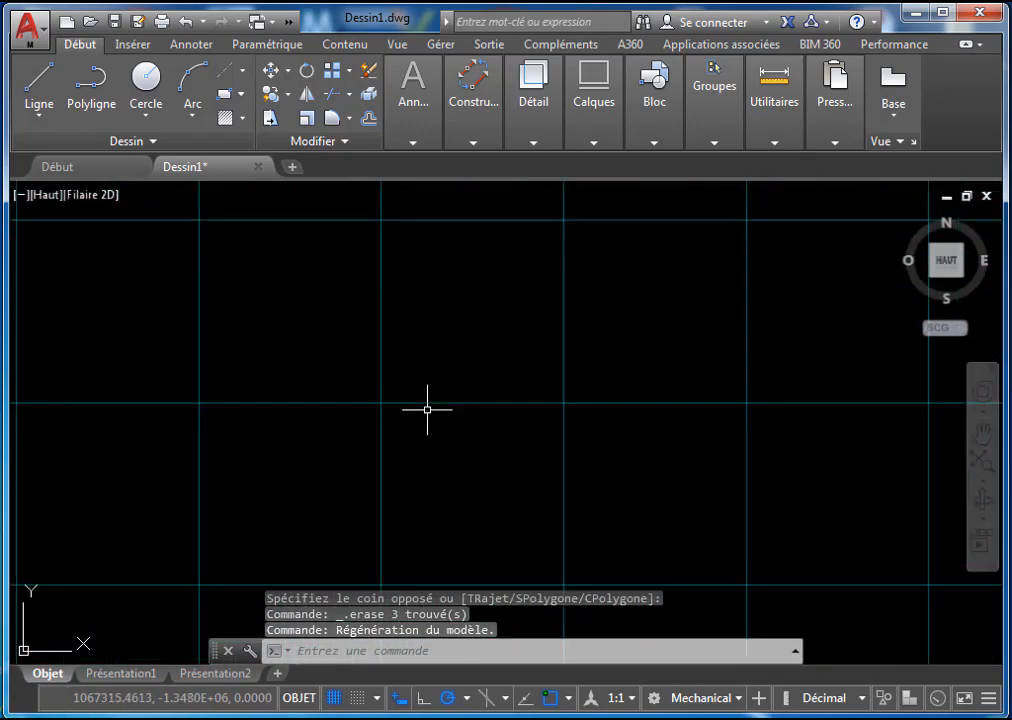
pyautogui.scroll(-3, 550, 376)
pyautogui.scroll(-3, 334, 275)
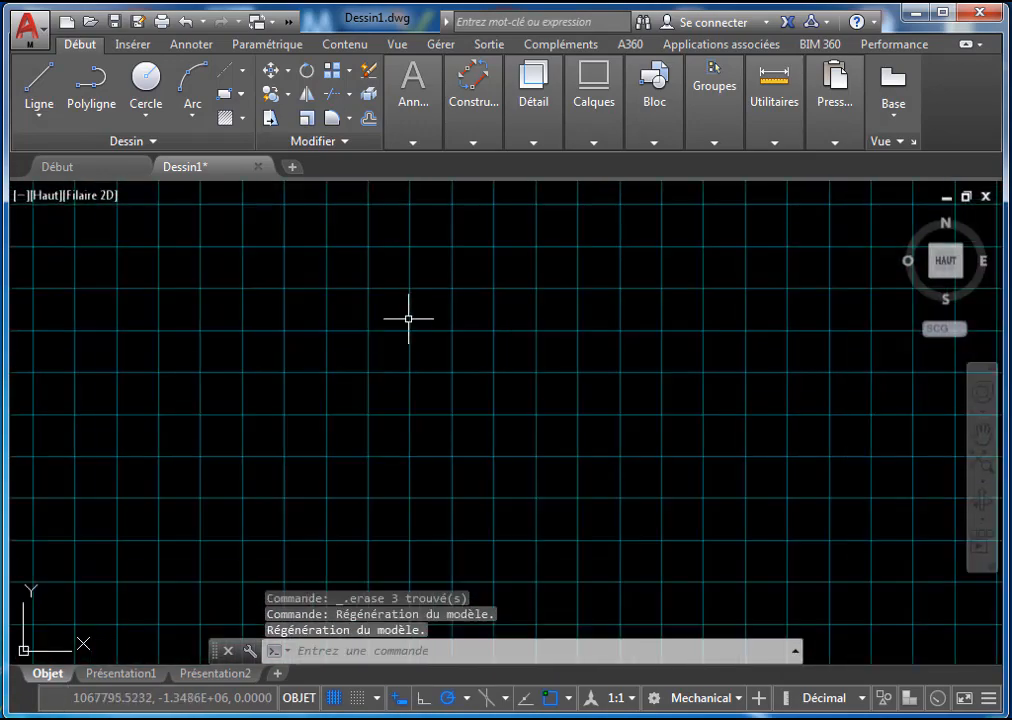
pyautogui.click(143, 117)
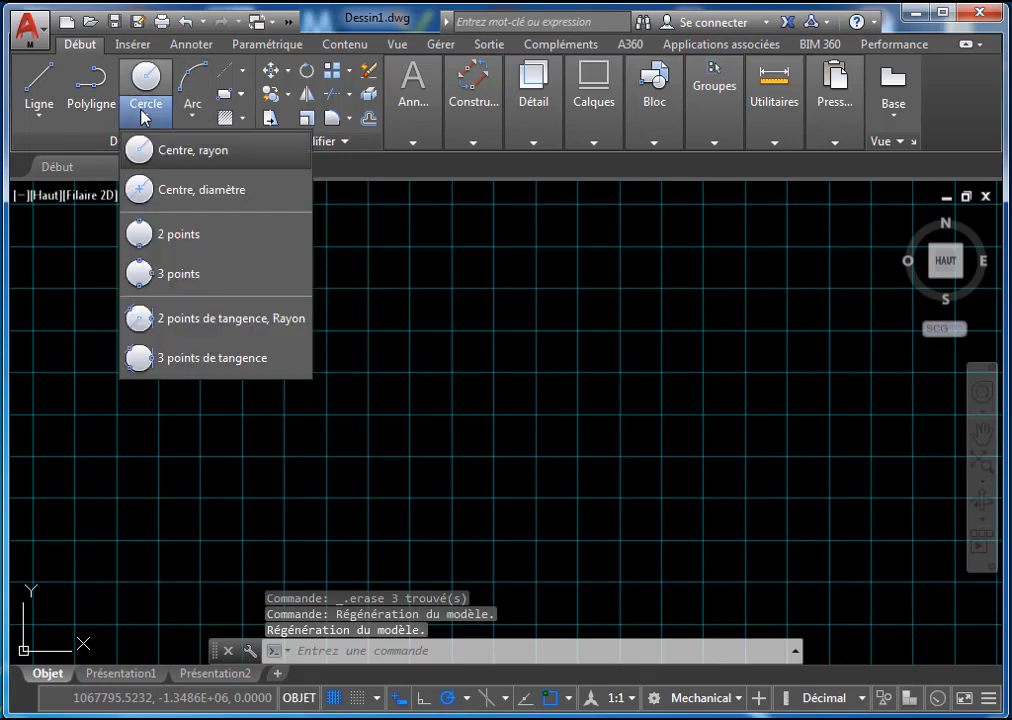
pyautogui.click(175, 190)
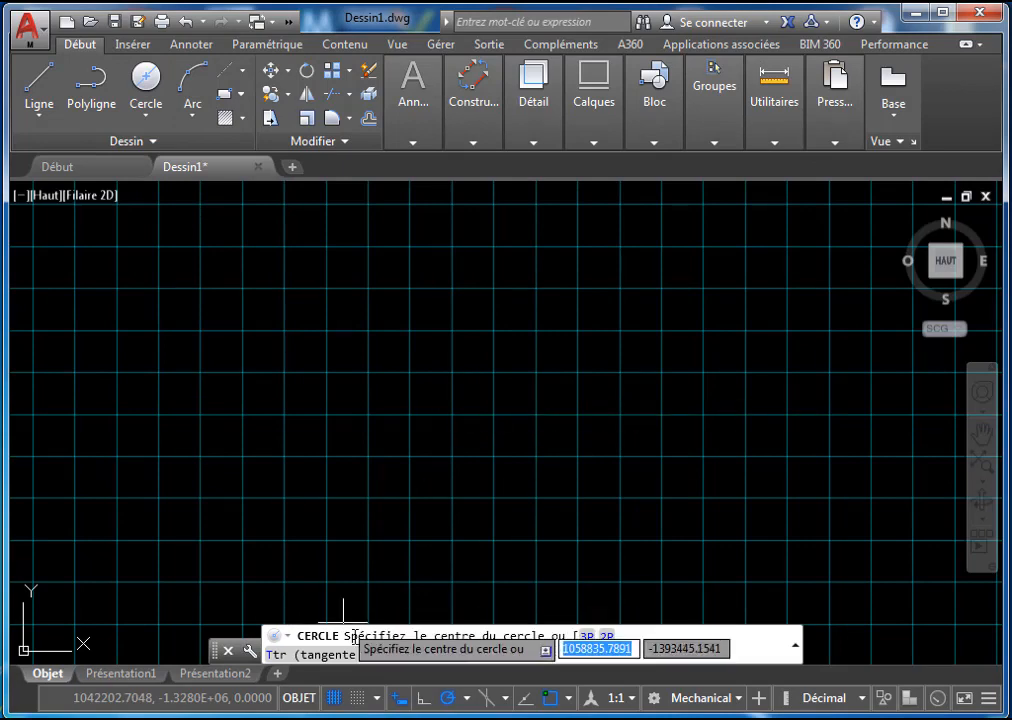
pyautogui.click(433, 421)
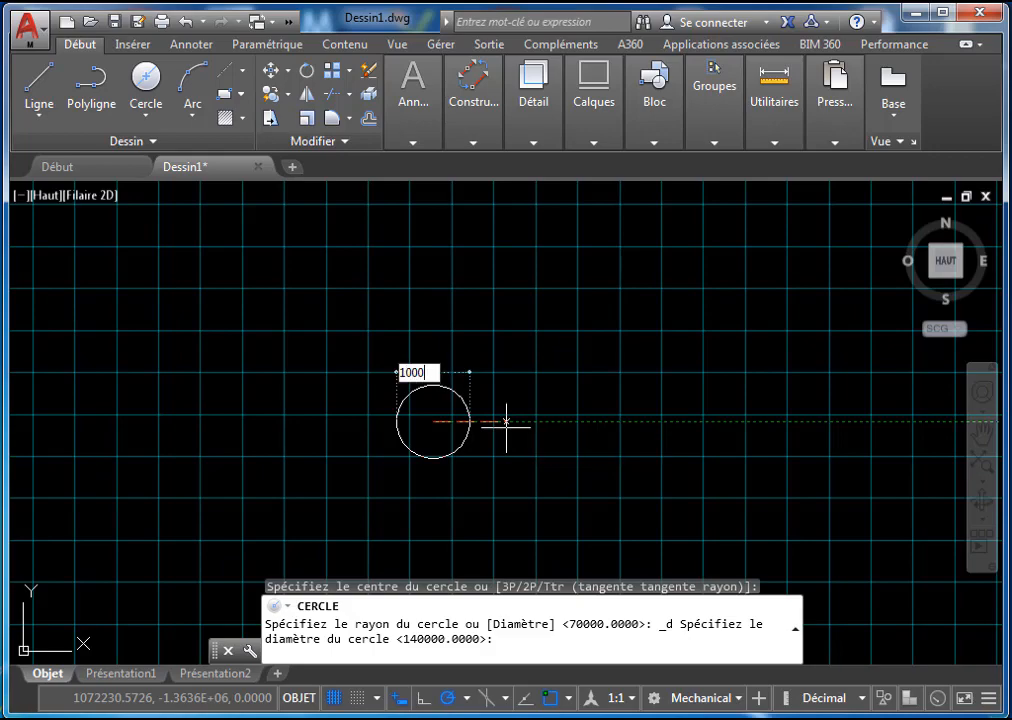
pyautogui.press('Return')
# Examine the outline of the 1000-diameter circle at several magnifications to judge how smoothly its curve is displayed
pyautogui.scroll(4, 506, 425)
pyautogui.moveTo(407, 409)
pyautogui.mouseDown(button='middle')
pyautogui.moveTo(477, 443)
pyautogui.moveTo(379, 361)
pyautogui.mouseUp(button='middle')
pyautogui.scroll(5, 384, 361)
pyautogui.scroll(-1, 436, 330)
pyautogui.moveTo(436, 330); pyautogui.dragTo(391, 287, button='middle')
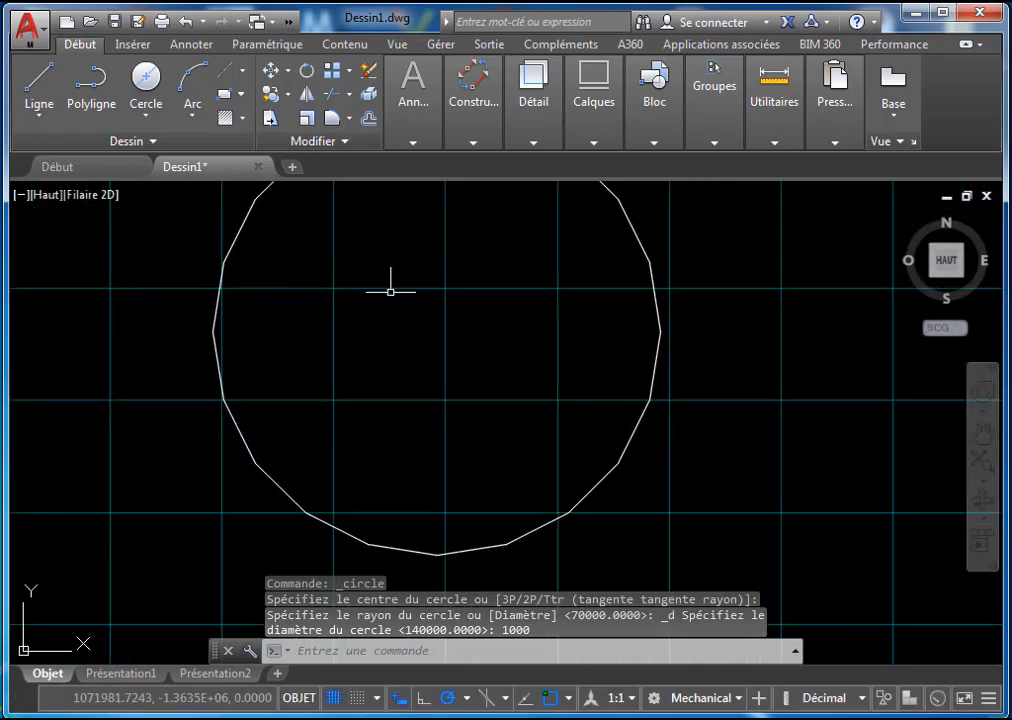
pyautogui.scroll(-3, 407, 320)
pyautogui.scroll(2, 463, 309)
pyautogui.moveTo(463, 309); pyautogui.dragTo(456, 341, button='middle')
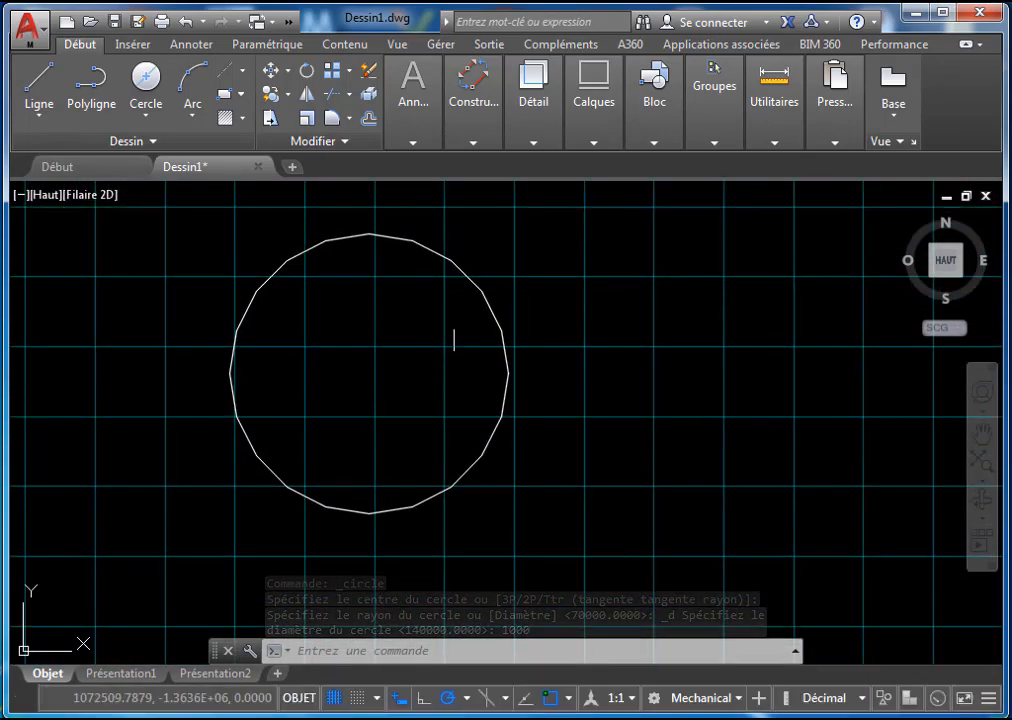
pyautogui.scroll(2, 471, 289)
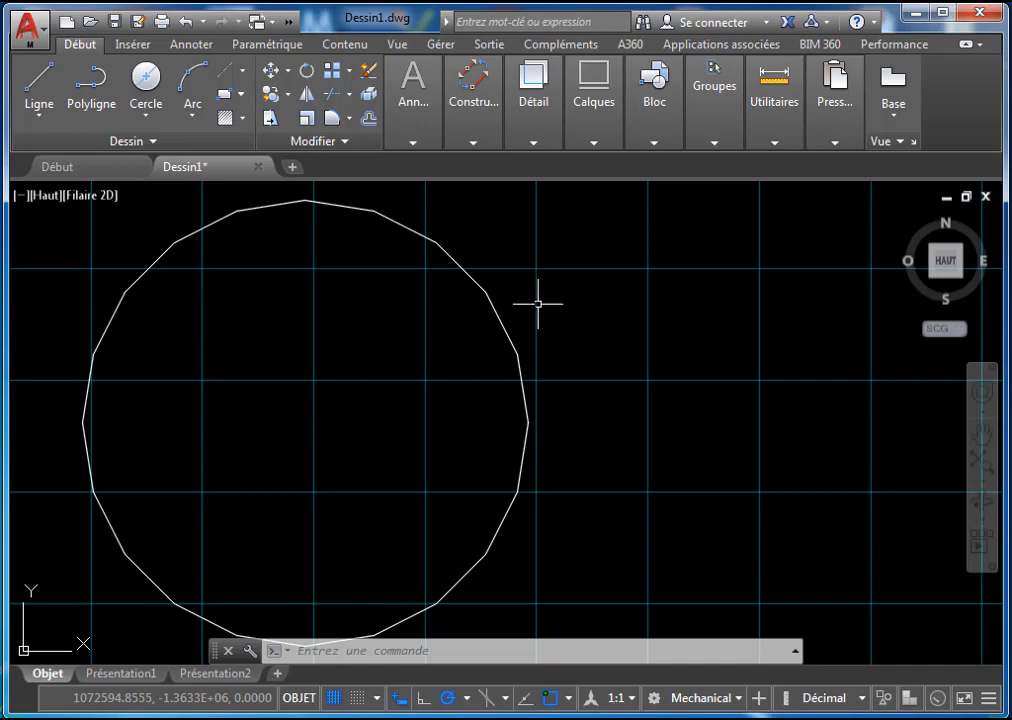
pyautogui.scroll(-2, 520, 409)
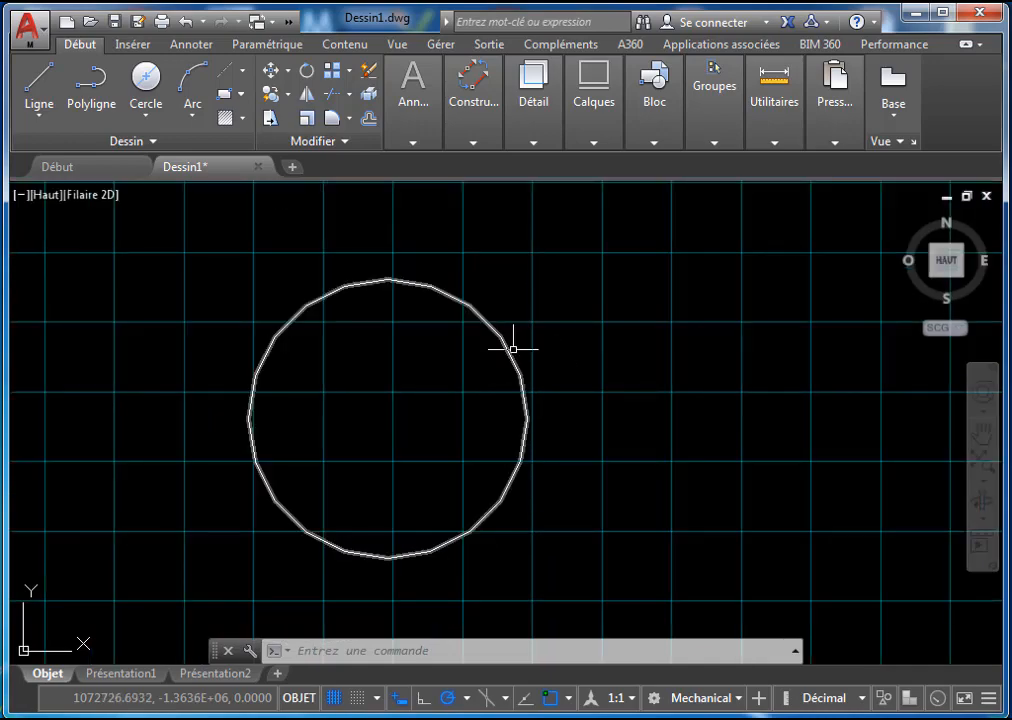
# Apply the display options with Lissage des arcs et des cercles at 1000, and check the circle's outline
pyautogui.click(30, 36)
pyautogui.click(193, 568)
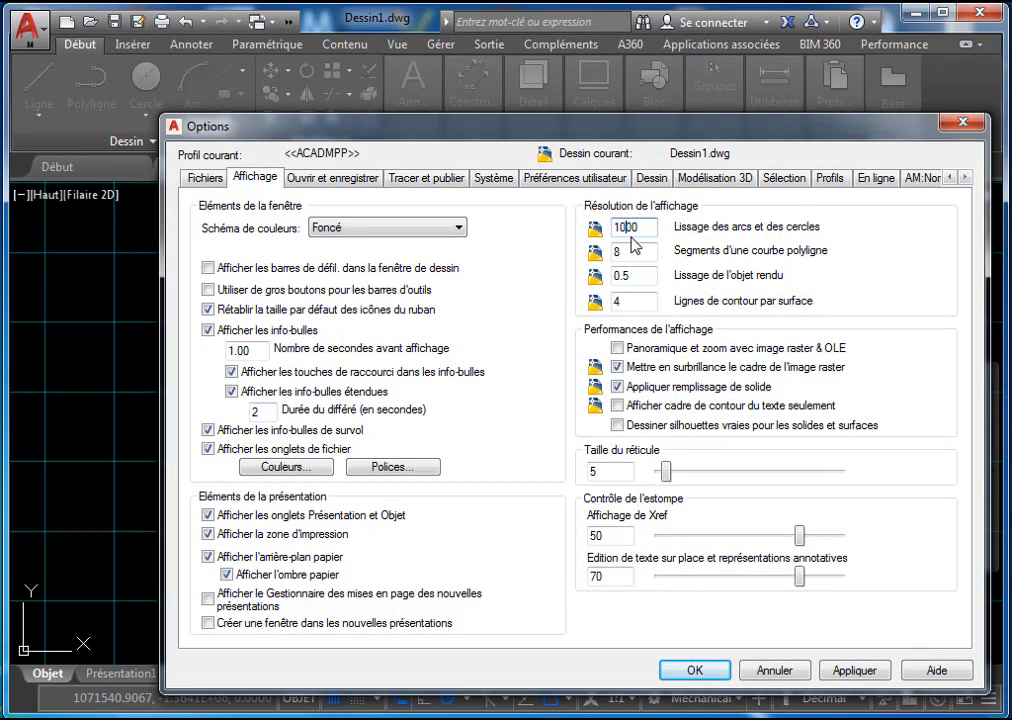
pyautogui.press('Return')
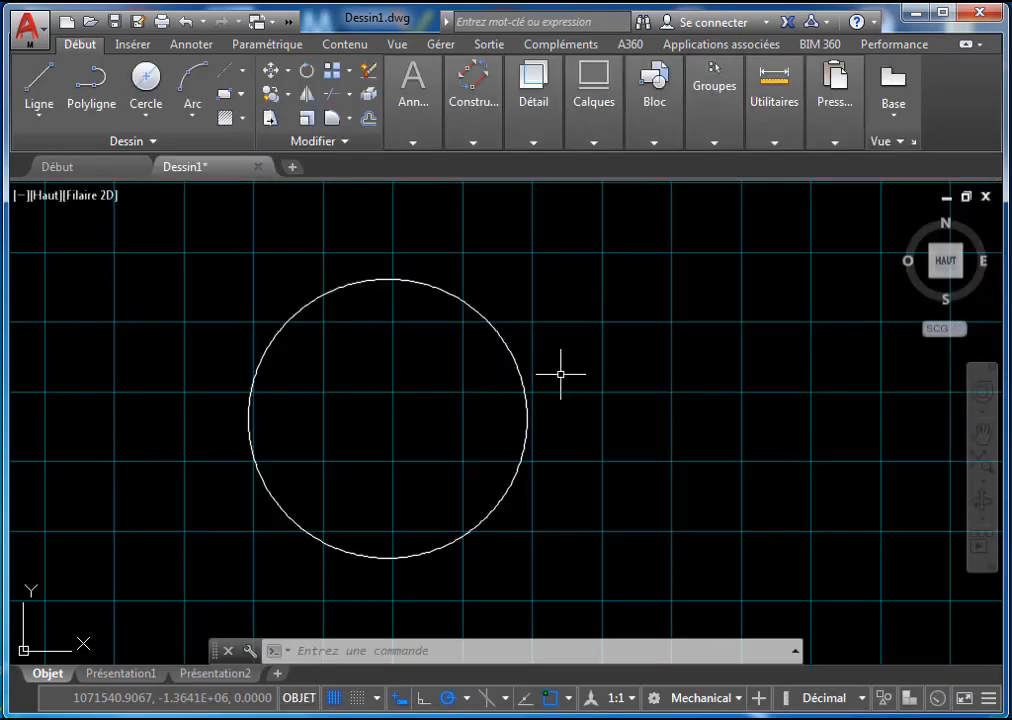
pyautogui.scroll(-2, 552, 371)
pyautogui.scroll(2, 510, 372)
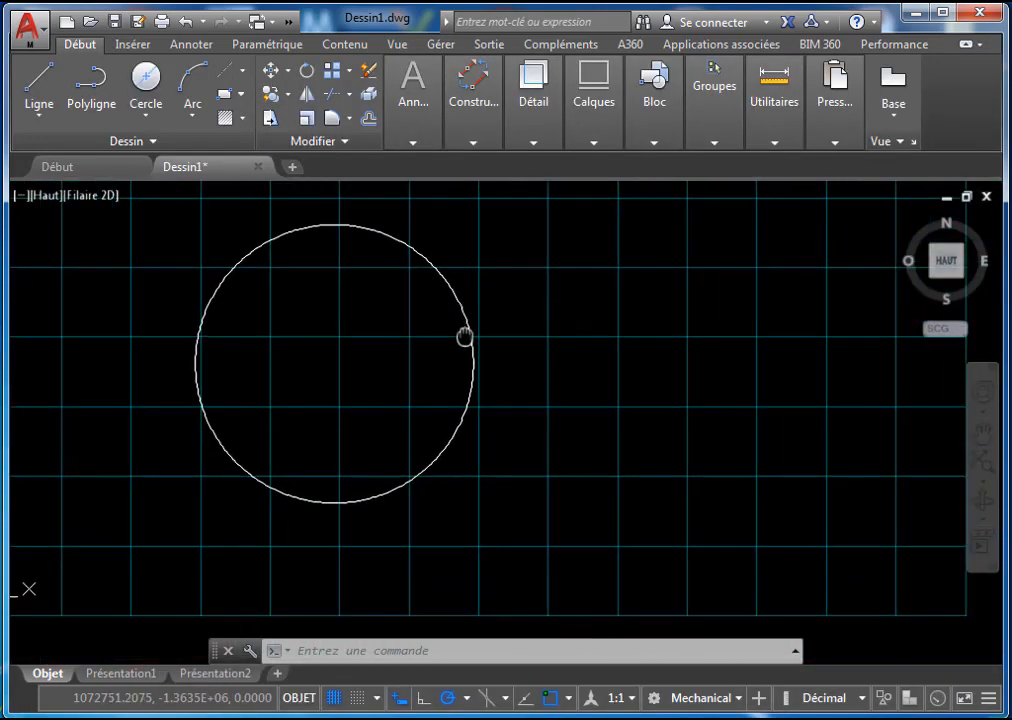
# Draw a smaller circle to the right of the 1000-diameter circle by its two diameter endpoints, using the 2 points method
pyautogui.click(145, 115)
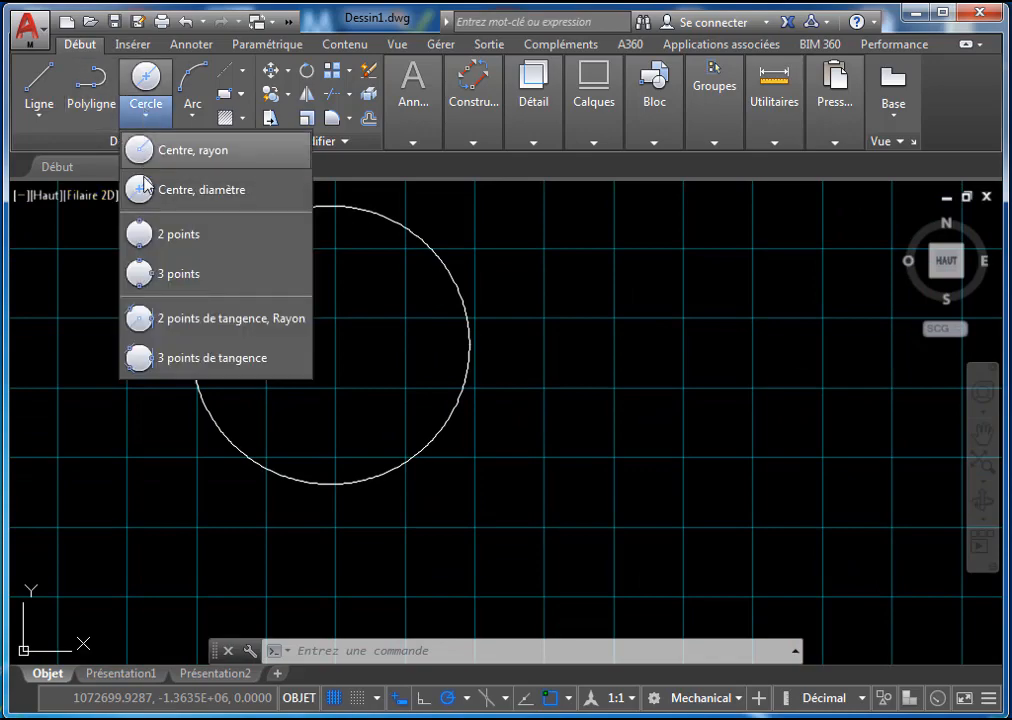
pyautogui.click(140, 230)
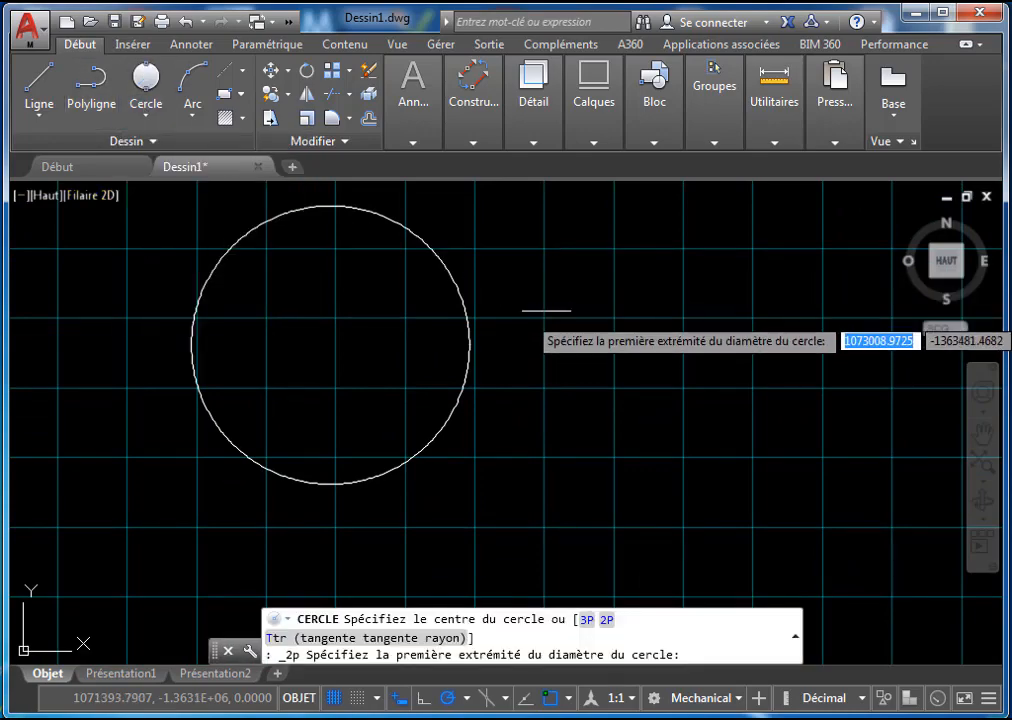
pyautogui.click(543, 301)
pyautogui.click(705, 408)
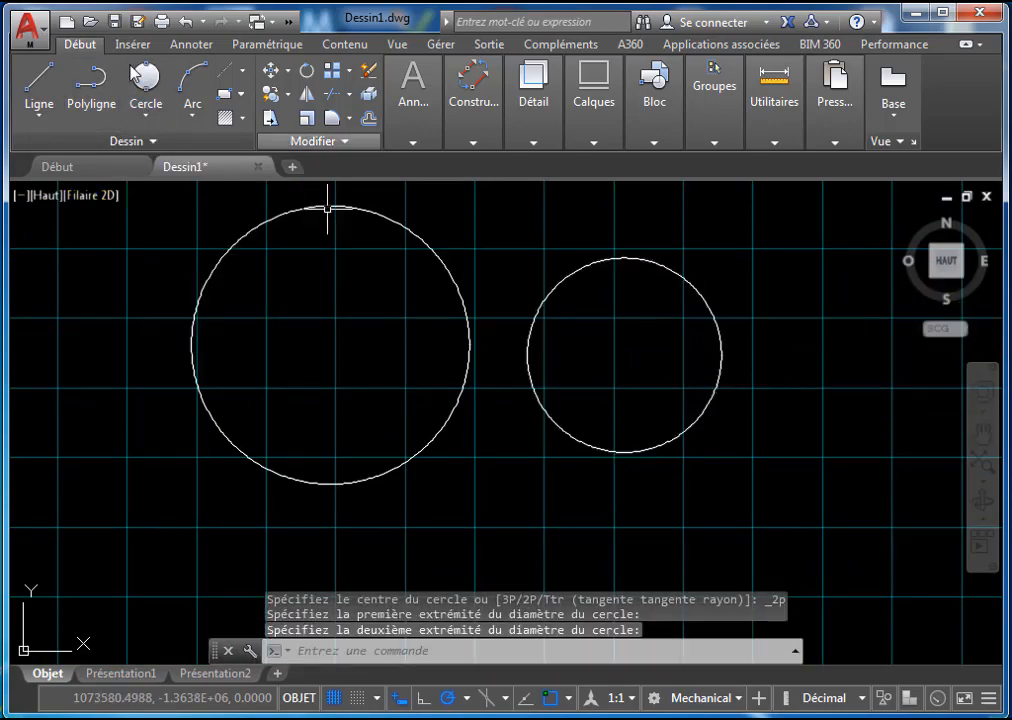
# Draw a circle through three freely placed points in the empty area below the two-point circle, using the 3 points method
pyautogui.click(145, 112)
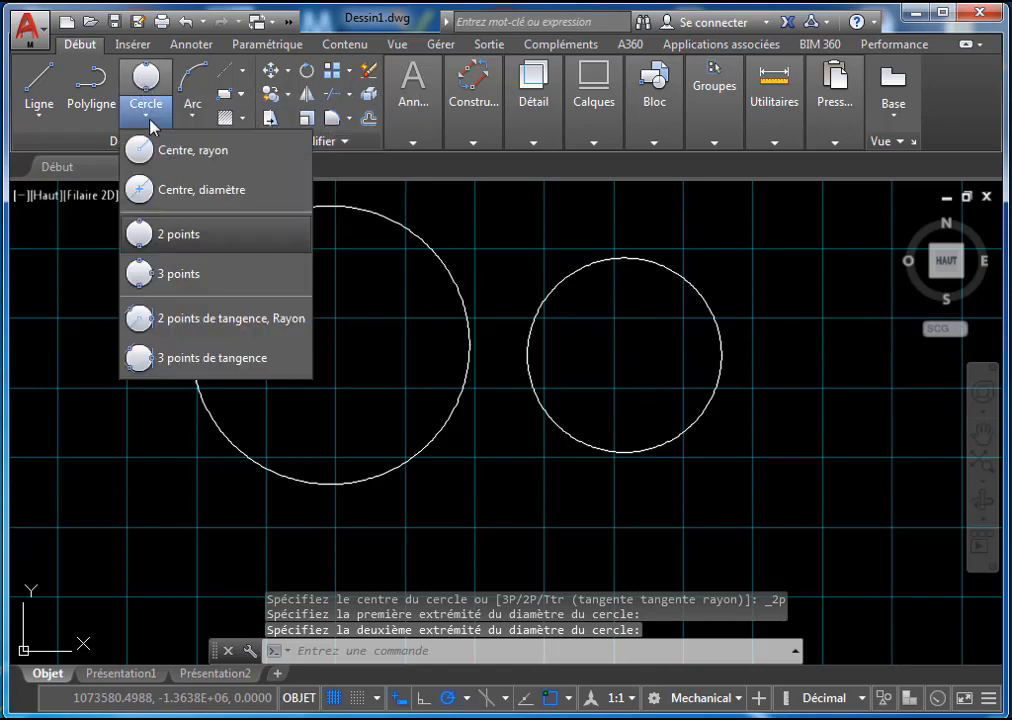
pyautogui.click(181, 280)
pyautogui.moveTo(737, 436); pyautogui.dragTo(554, 253, button='middle')
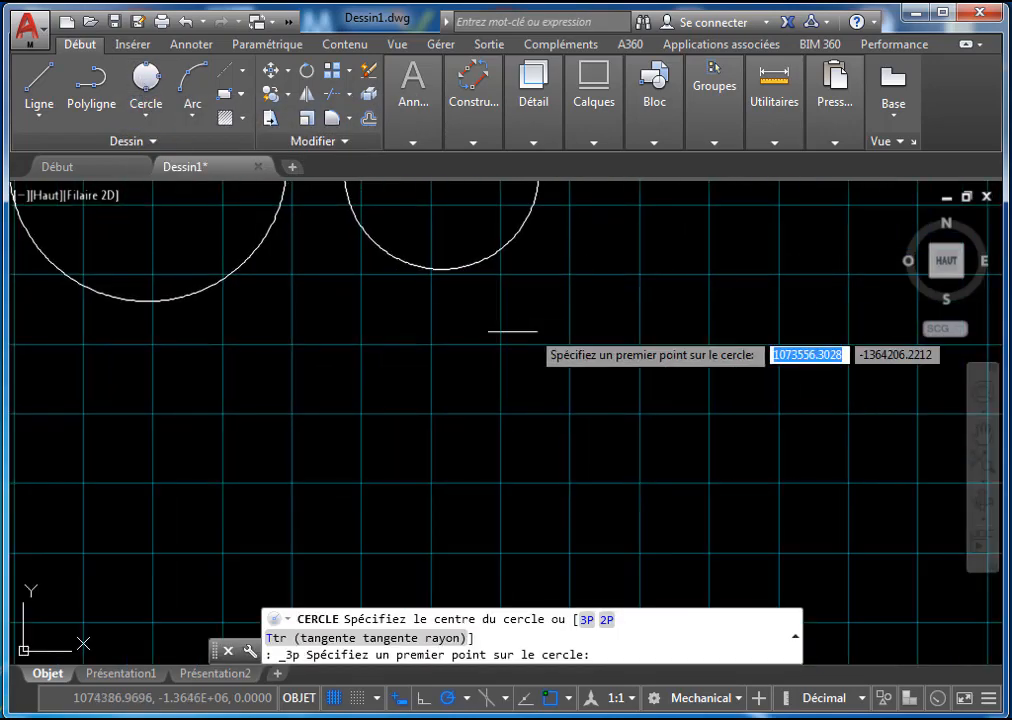
pyautogui.click(449, 359)
pyautogui.click(611, 410)
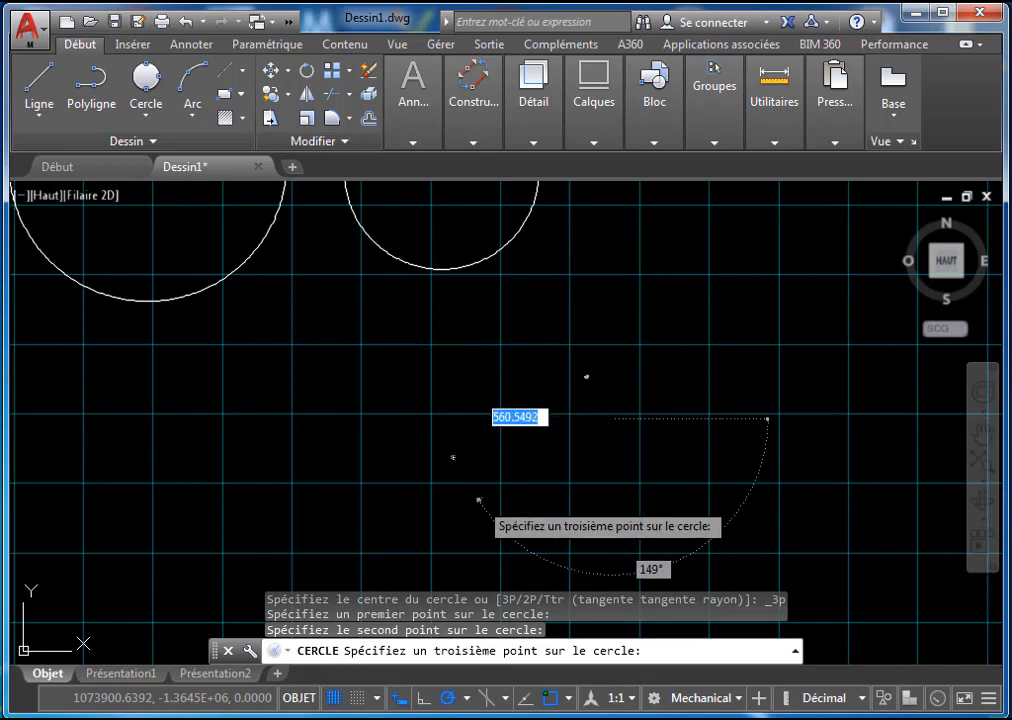
pyautogui.click(478, 494)
# Draw a circle tangent to the three-point circle and the two-point circle using 2 points de tangence, Rayon, giving its radius by two picked points
pyautogui.click(146, 112)
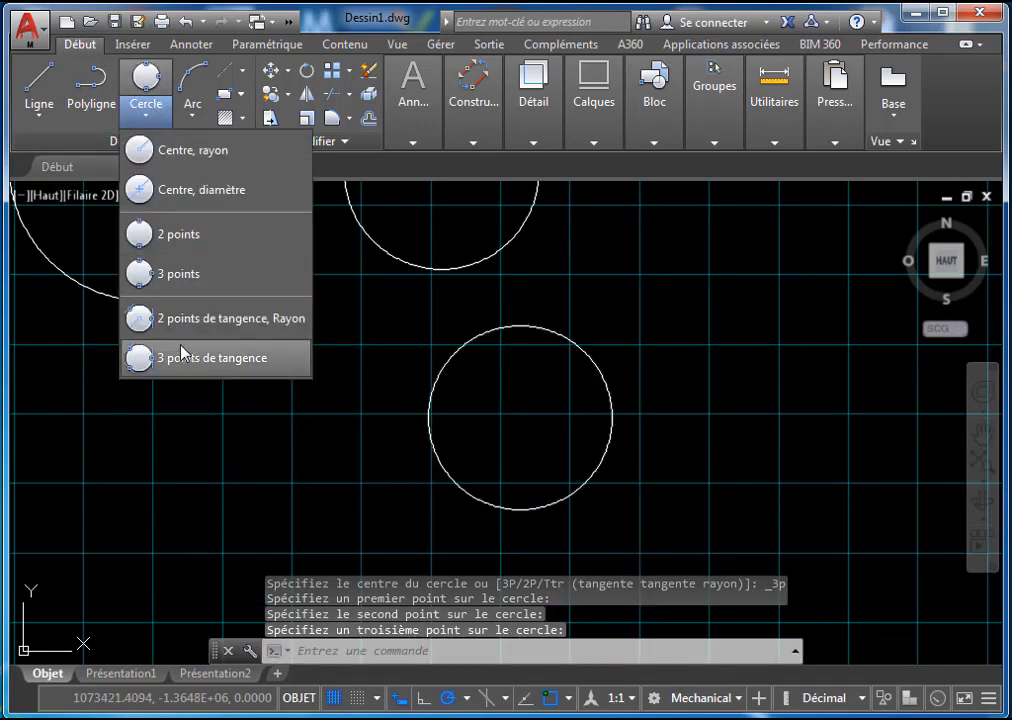
pyautogui.click(163, 320)
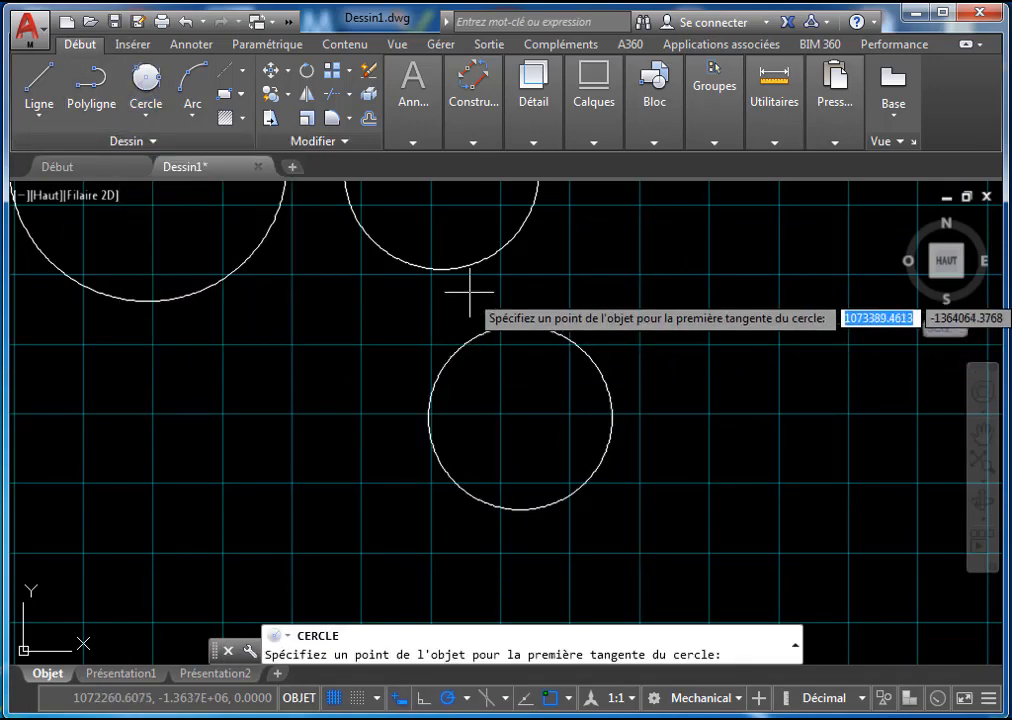
pyautogui.moveTo(468, 289); pyautogui.dragTo(330, 411, button='middle')
pyautogui.click(390, 443)
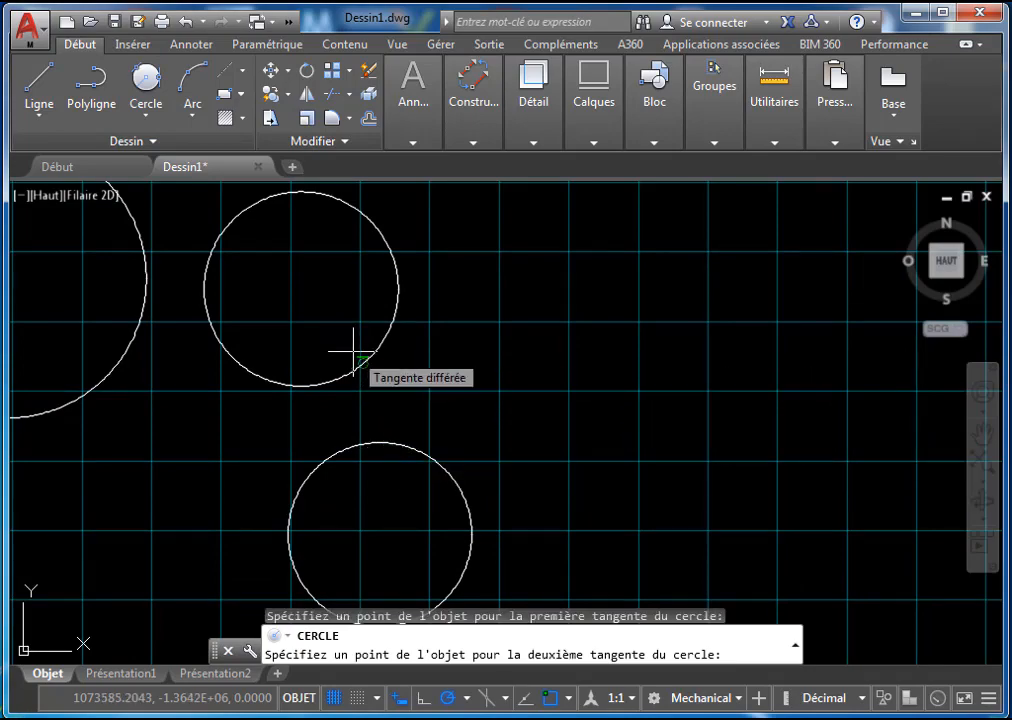
pyautogui.click(353, 352)
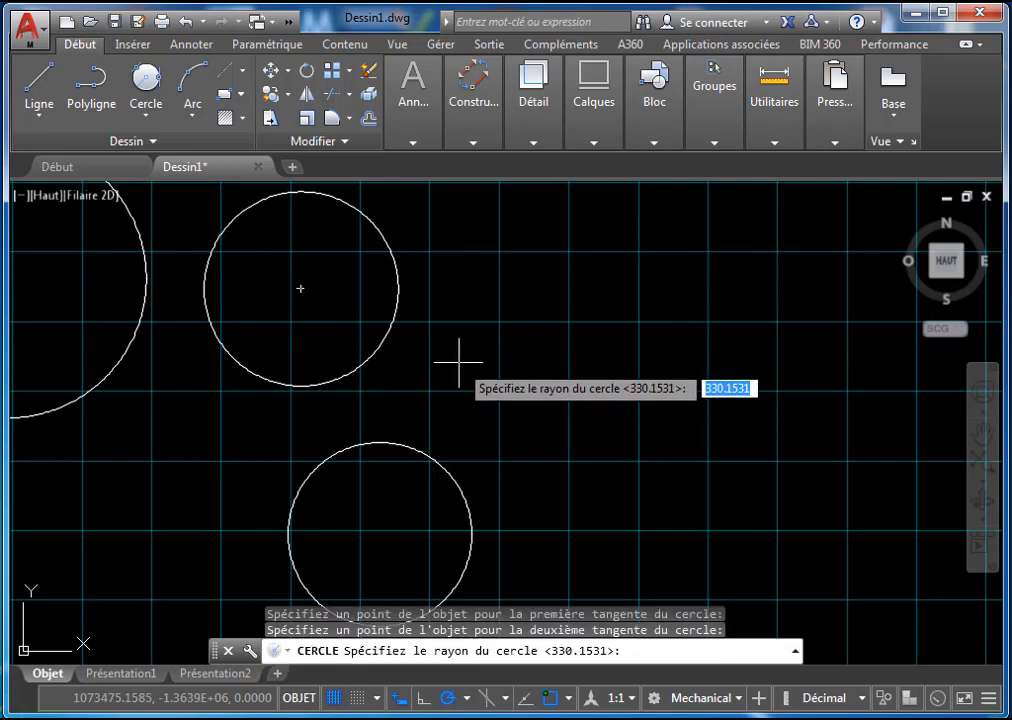
pyautogui.click(420, 368)
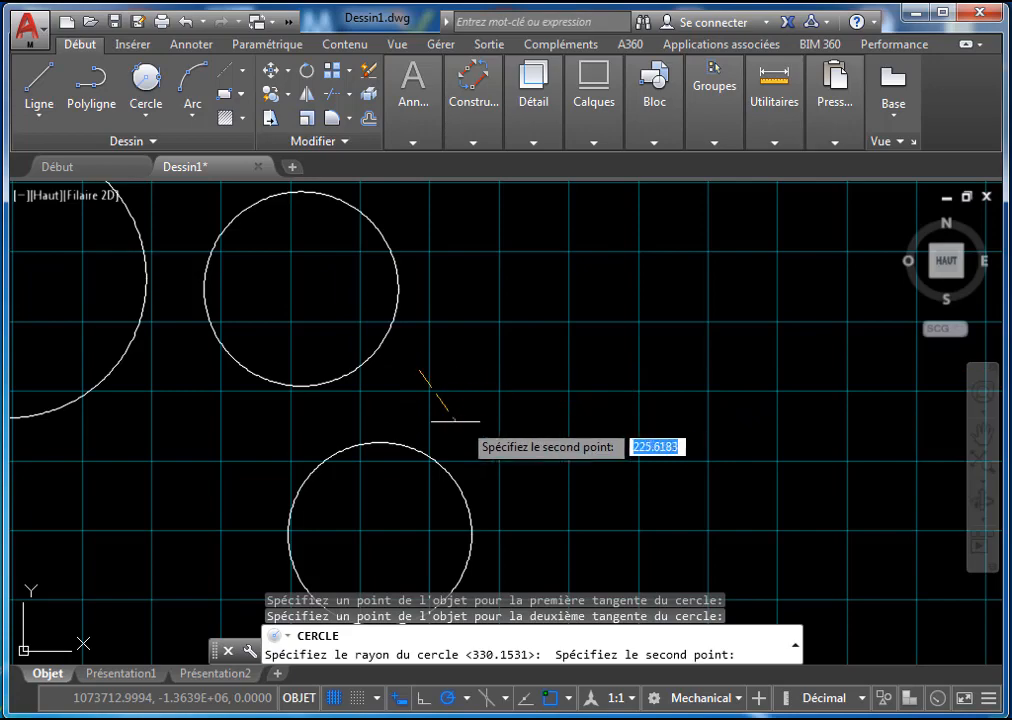
pyautogui.click(392, 445)
# Draw a small circle in the gap between the two-point, three-point and tangent-radius circles, tangent to all three, using 3 points de tangence
pyautogui.click(146, 108)
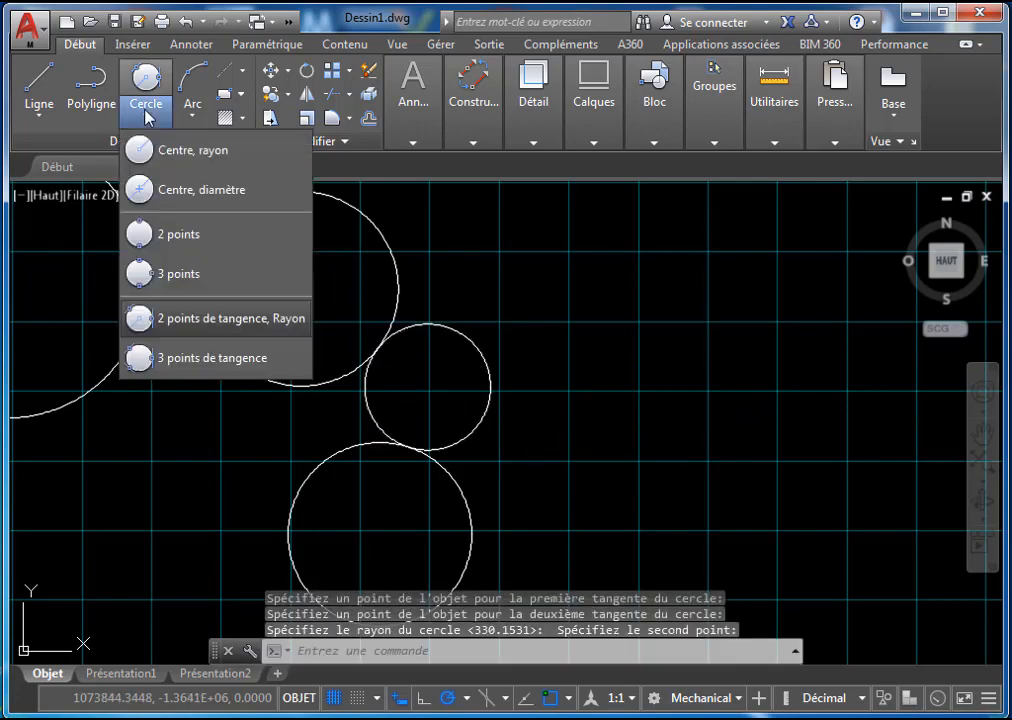
pyautogui.click(186, 364)
pyautogui.scroll(3, 405, 370)
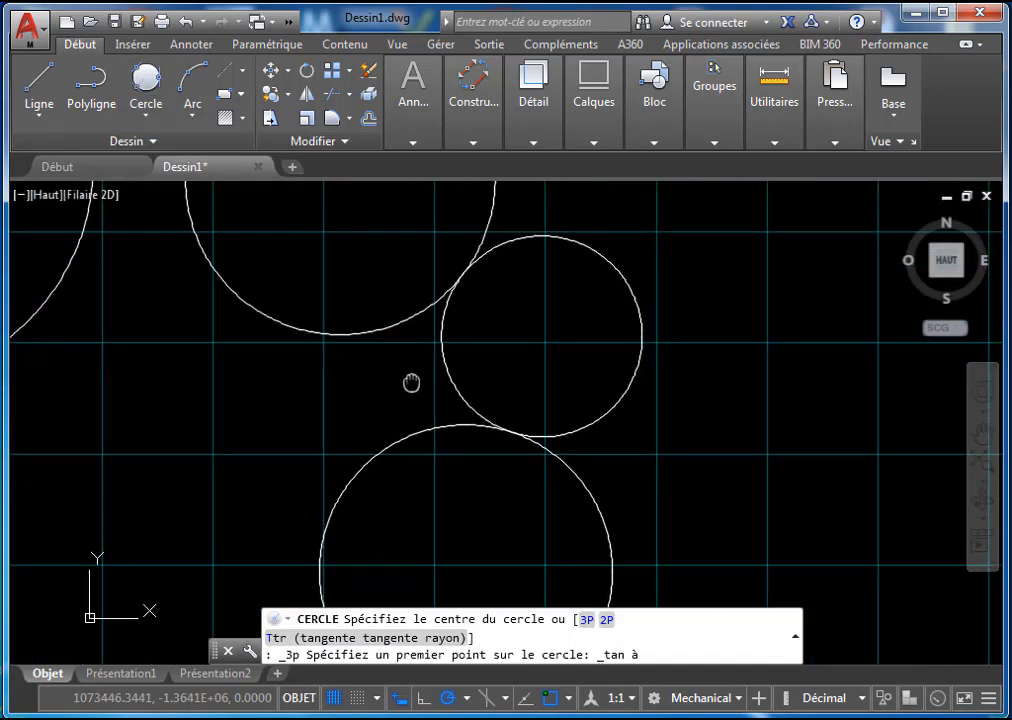
pyautogui.click(397, 337)
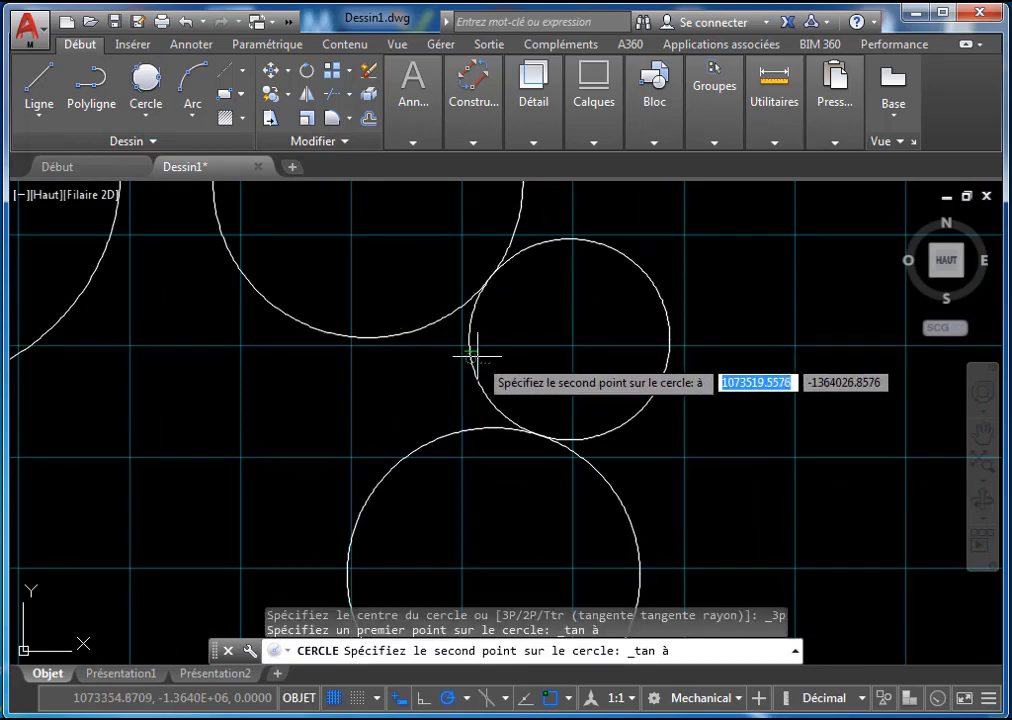
pyautogui.click(473, 353)
pyautogui.click(429, 427)
pyautogui.scroll(-3, 432, 340)
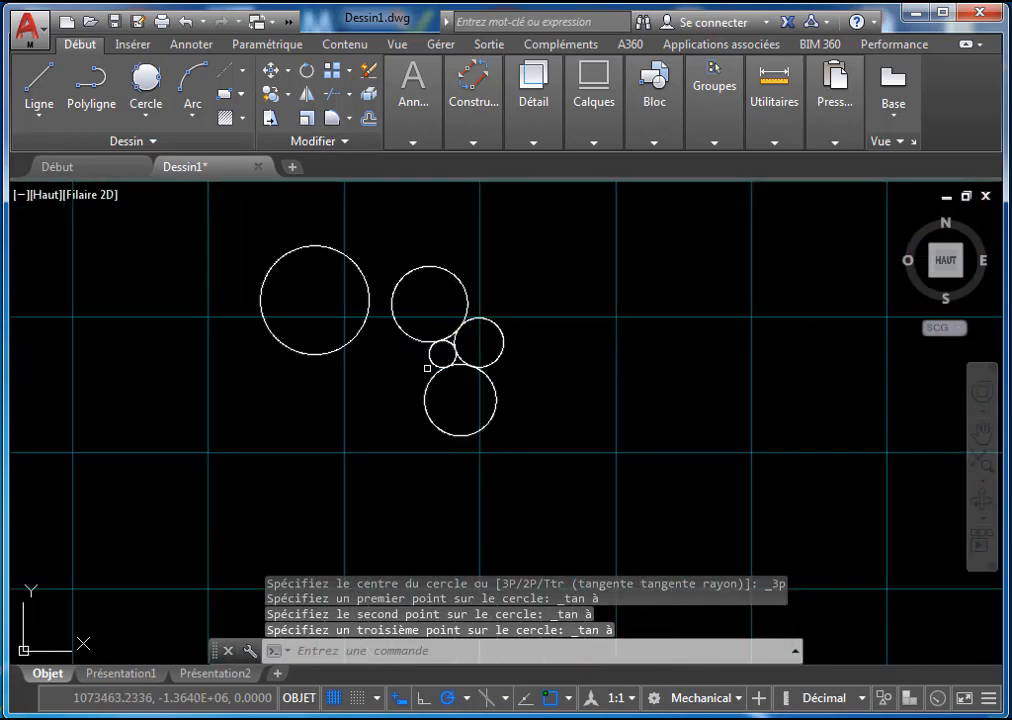
# Draw another 3 points de tangence circle touching the 1000-diameter circle, the two-point circle and the three-point circle
pyautogui.click(141, 88)
pyautogui.click(346, 340)
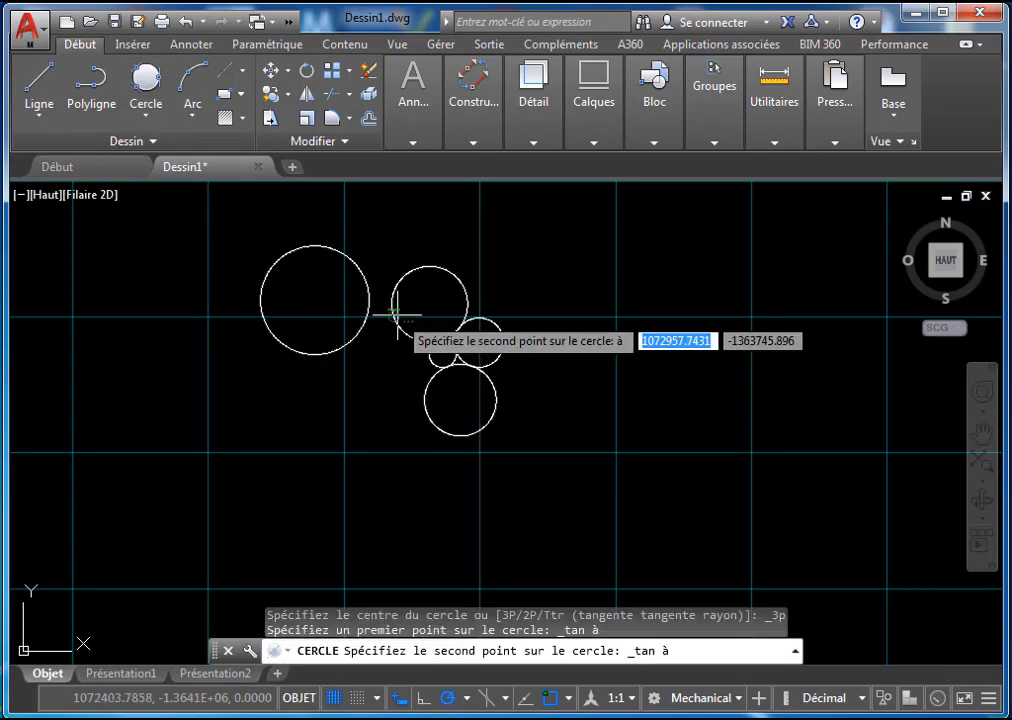
pyautogui.click(397, 316)
pyautogui.click(412, 410)
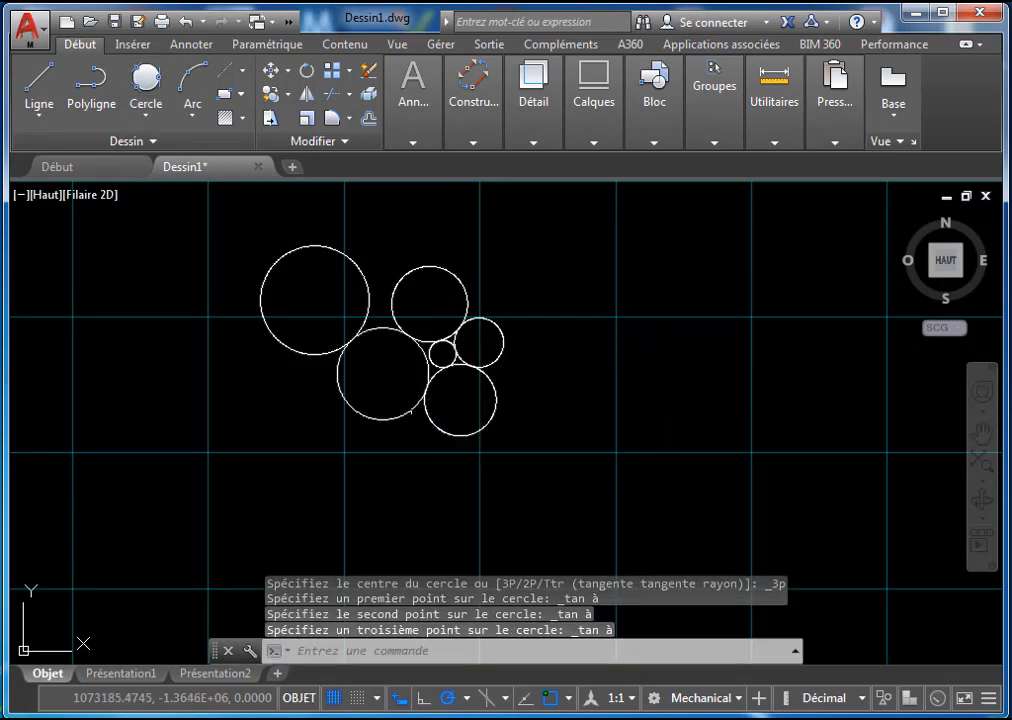
# Erase all the circles from the drawing
pyautogui.scroll(-2, 467, 297)
pyautogui.click(551, 239)
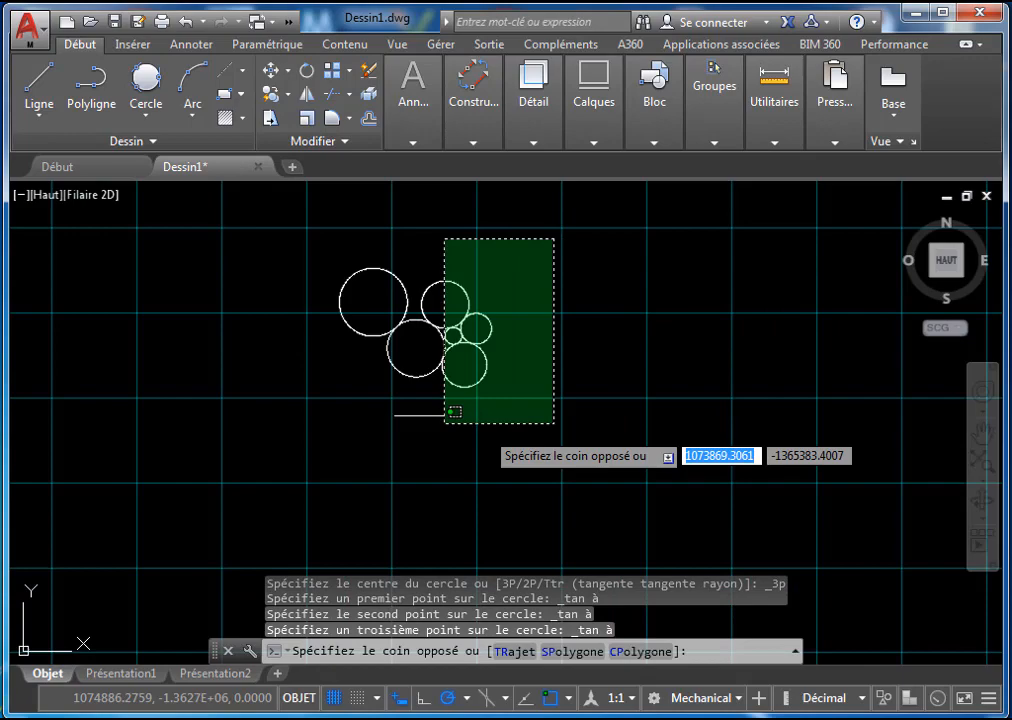
pyautogui.click(291, 390)
pyautogui.press('Delete')
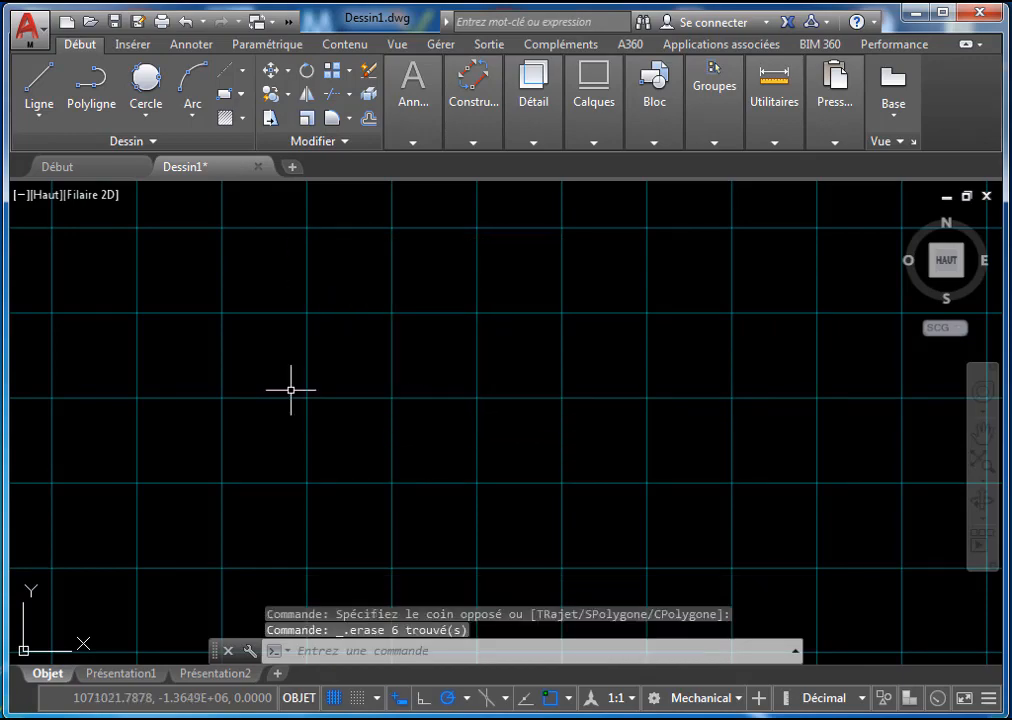
# Draw an upward-bulging arc through three freely placed points, running from right to left, using the 3 points method
pyautogui.click(189, 121)
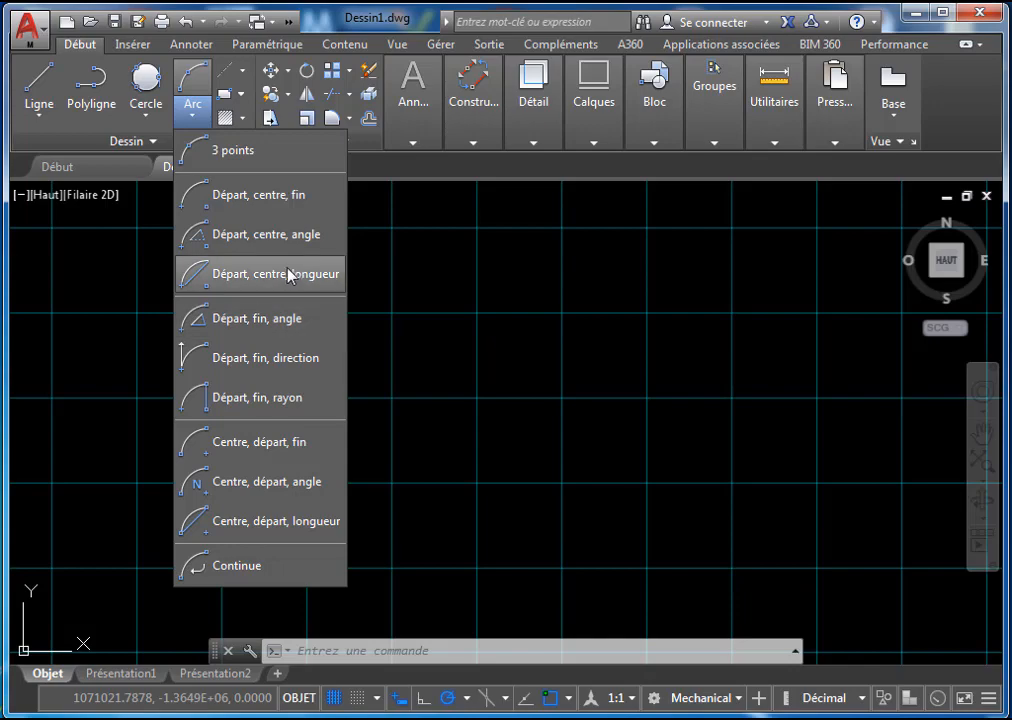
pyautogui.click(214, 152)
pyautogui.click(587, 310)
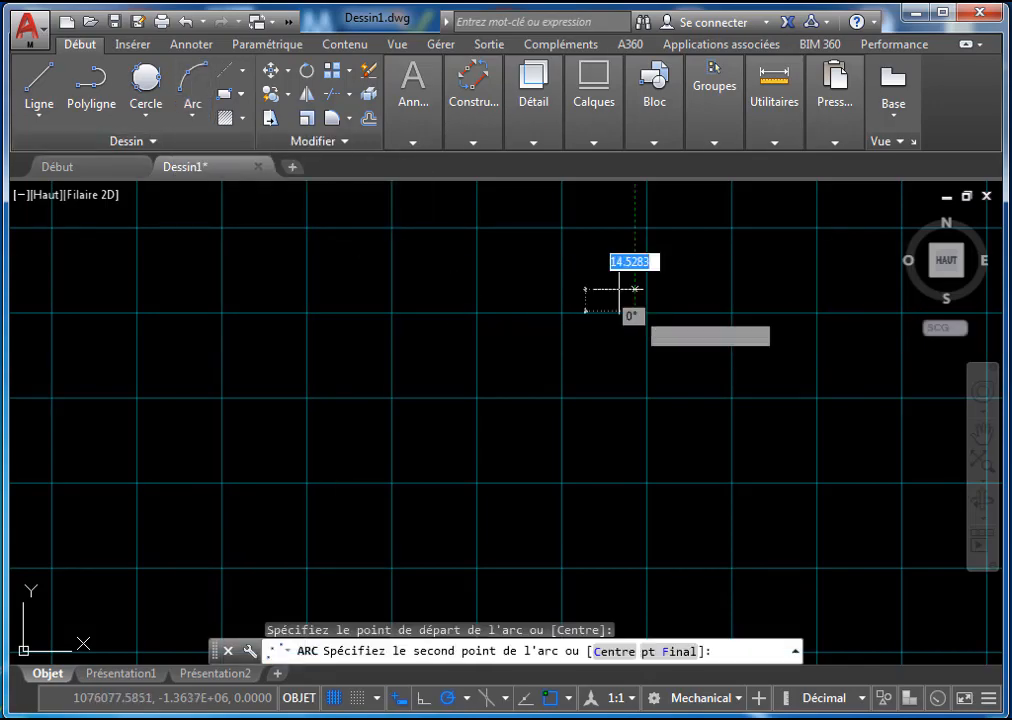
pyautogui.click(502, 277)
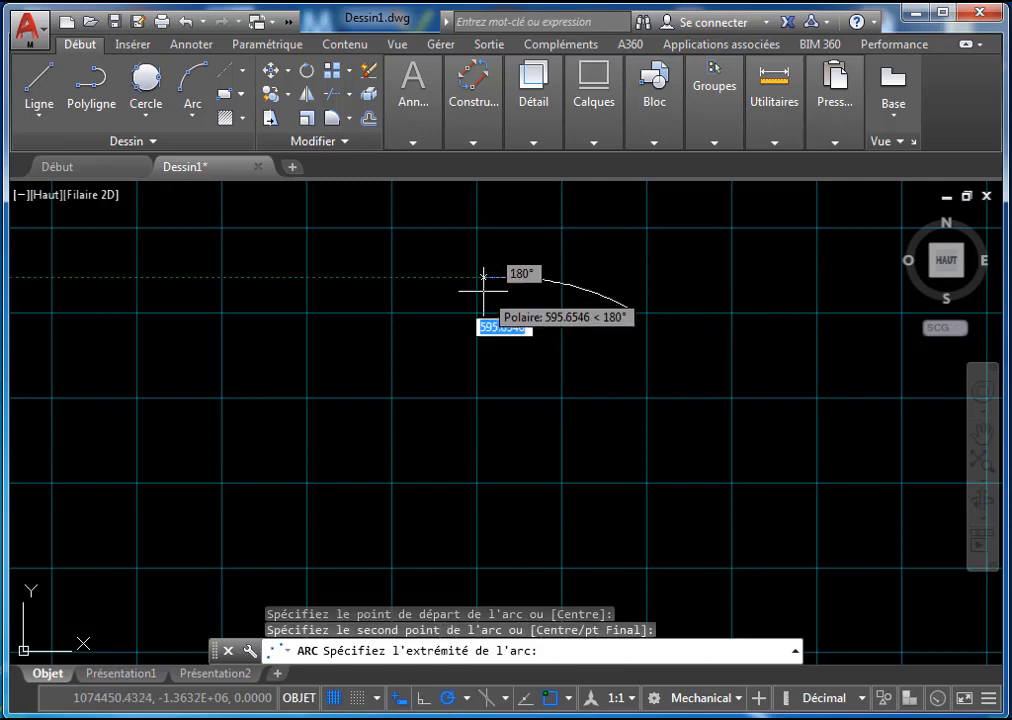
pyautogui.click(419, 307)
# Draw a second three-point arc of similar shape just below the first arc, from right to left
pyautogui.click(192, 85)
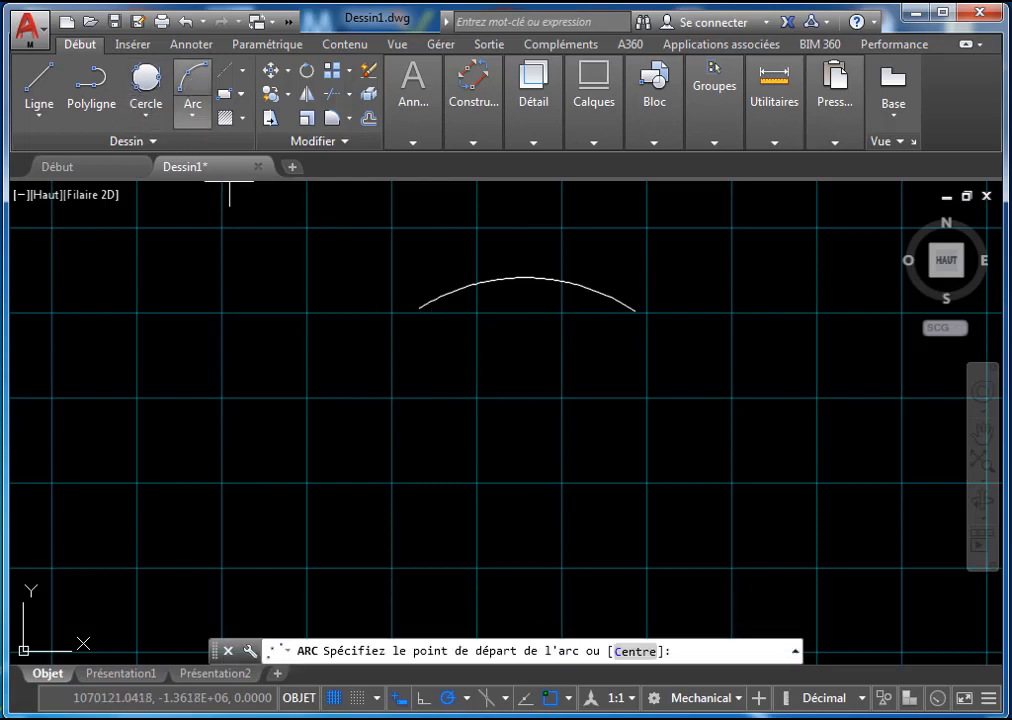
pyautogui.click(648, 390)
pyautogui.click(530, 335)
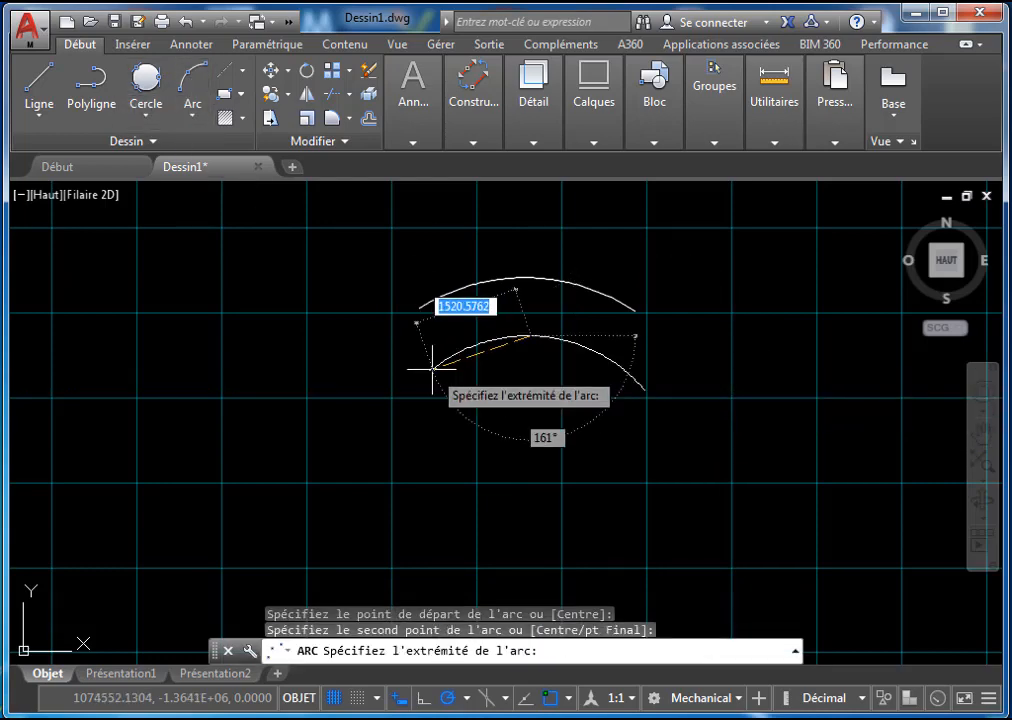
pyautogui.click(424, 369)
# Erase both three-point arcs
pyautogui.click(684, 271)
pyautogui.click(300, 417)
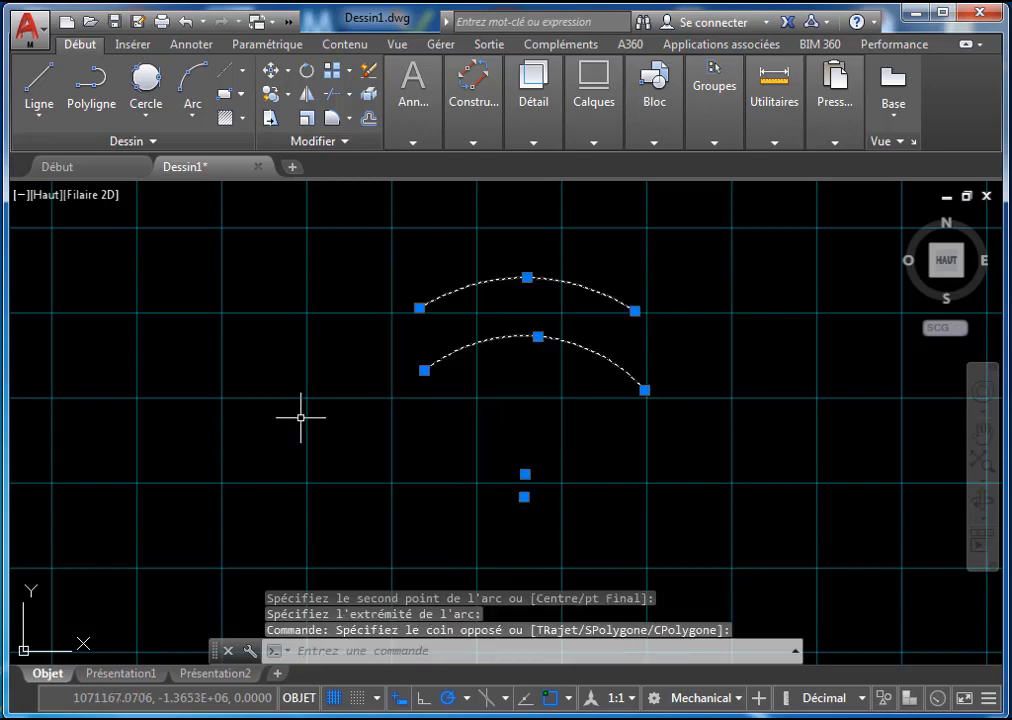
pyautogui.press('Delete')
pyautogui.click(190, 116)
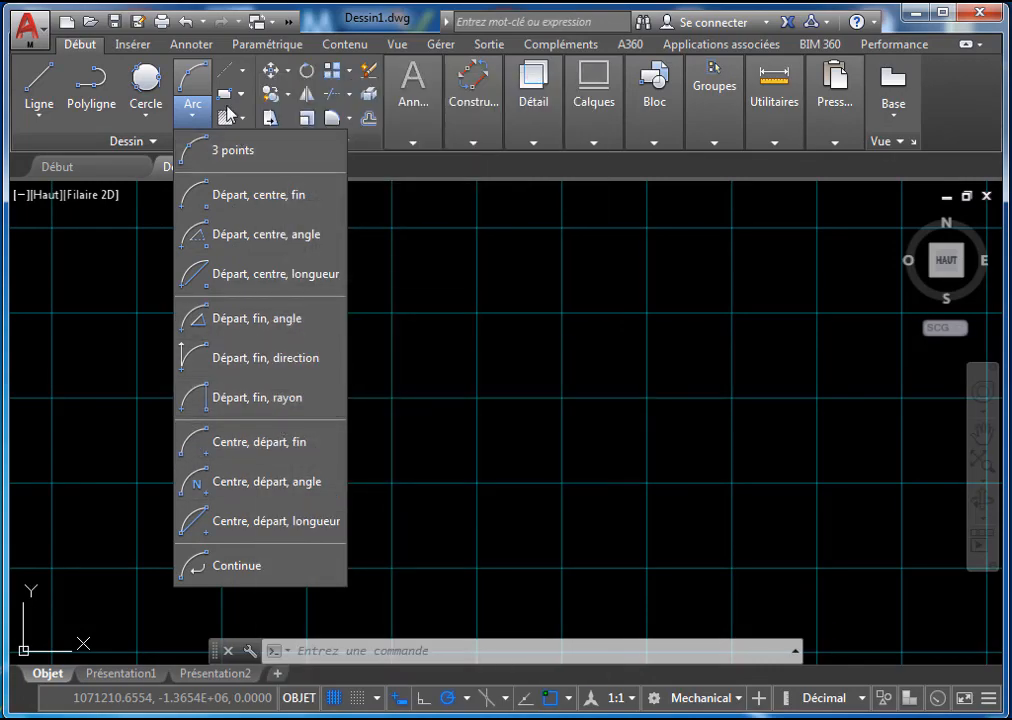
pyautogui.click(72, 95)
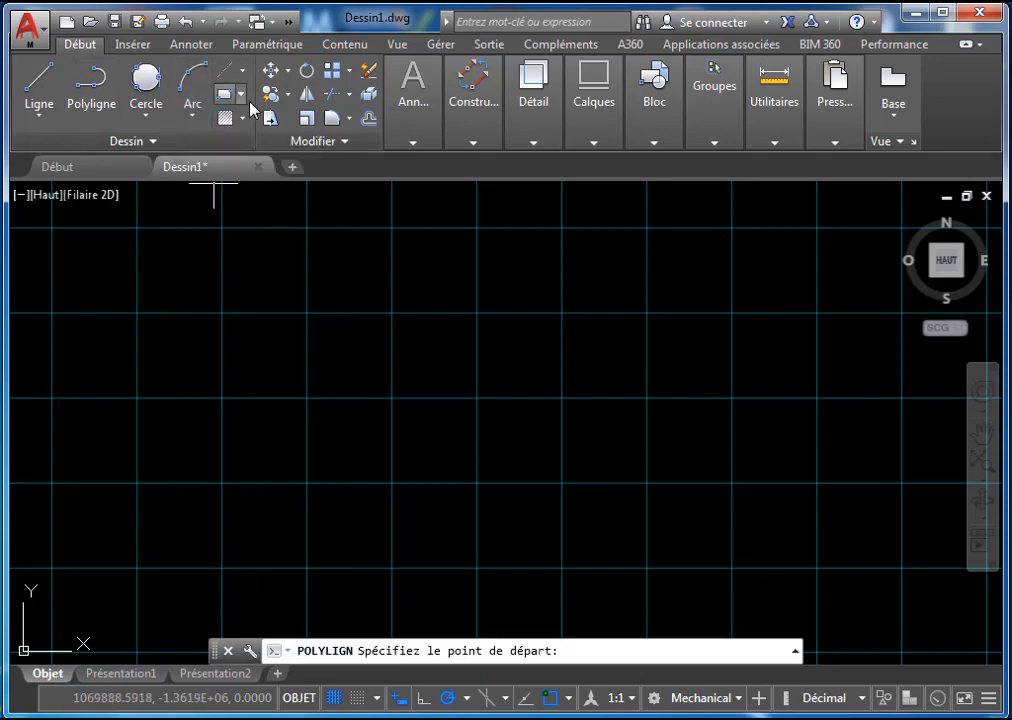
pyautogui.click(242, 76)
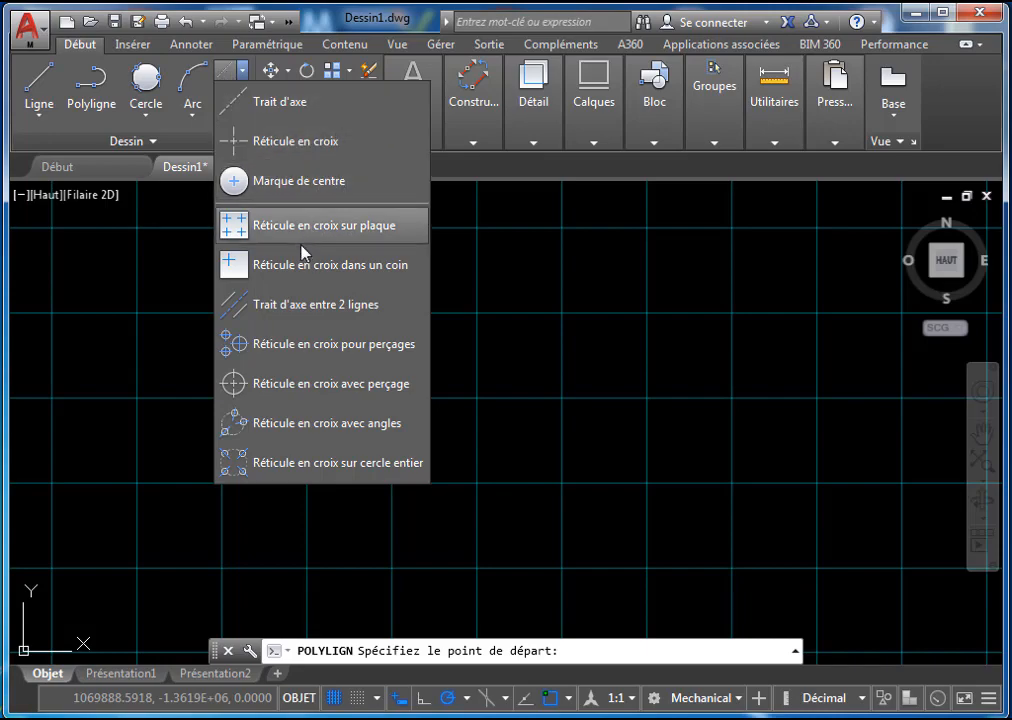
pyautogui.click(190, 142)
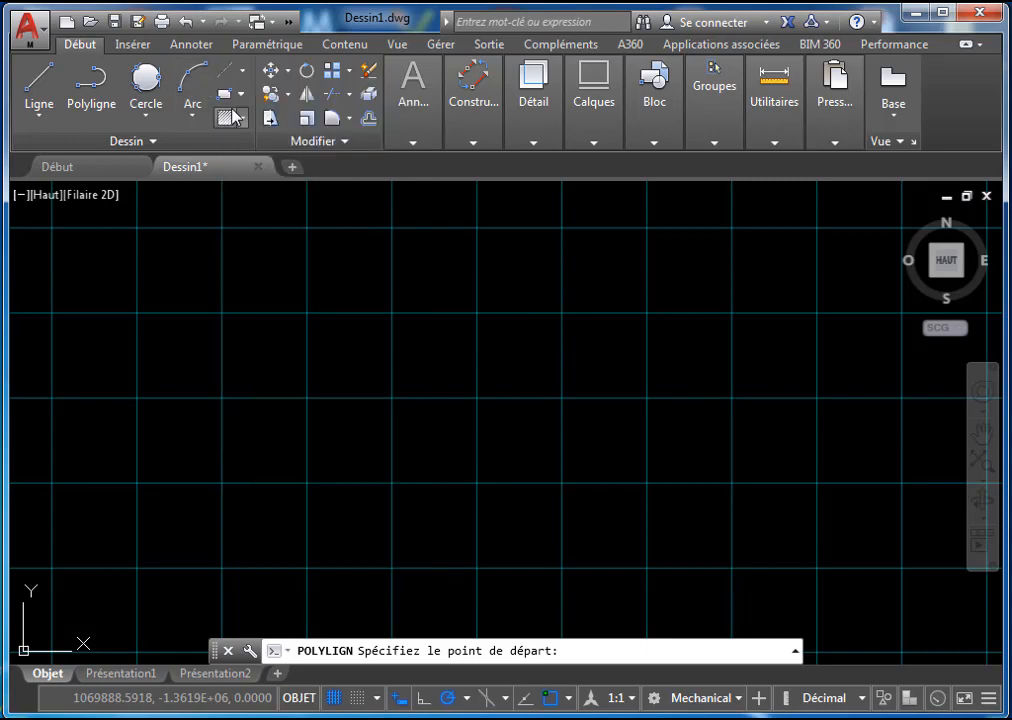
# Draw a vertical centre line downward through the middle of the empty area with the Trait d'axe command
pyautogui.click(237, 70)
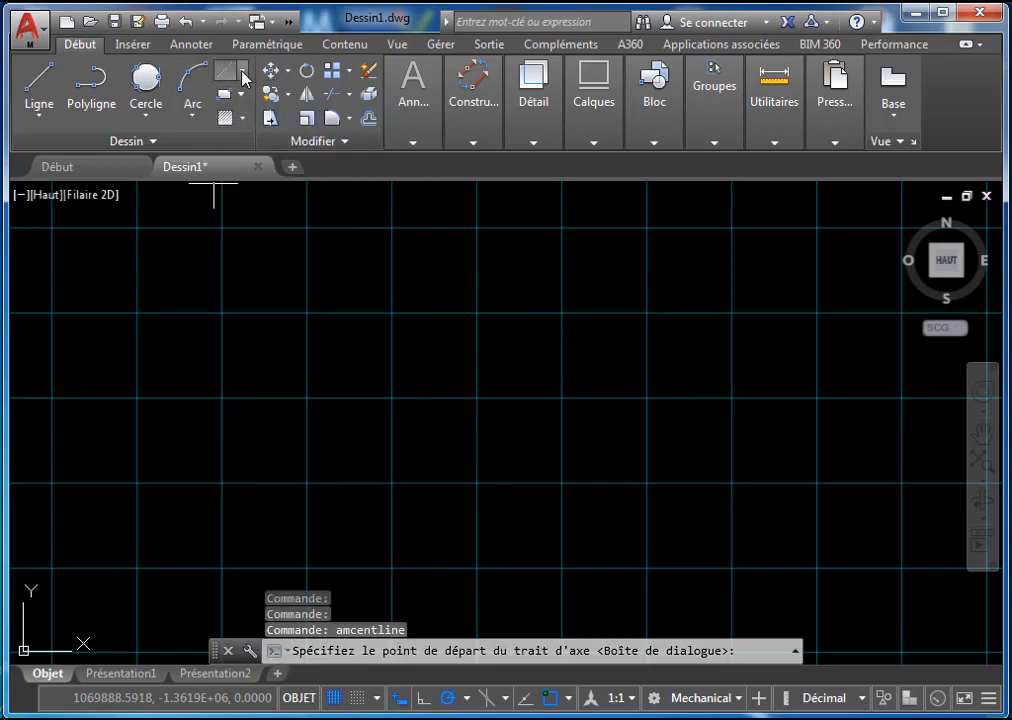
pyautogui.click(242, 71)
pyautogui.click(243, 104)
pyautogui.click(473, 248)
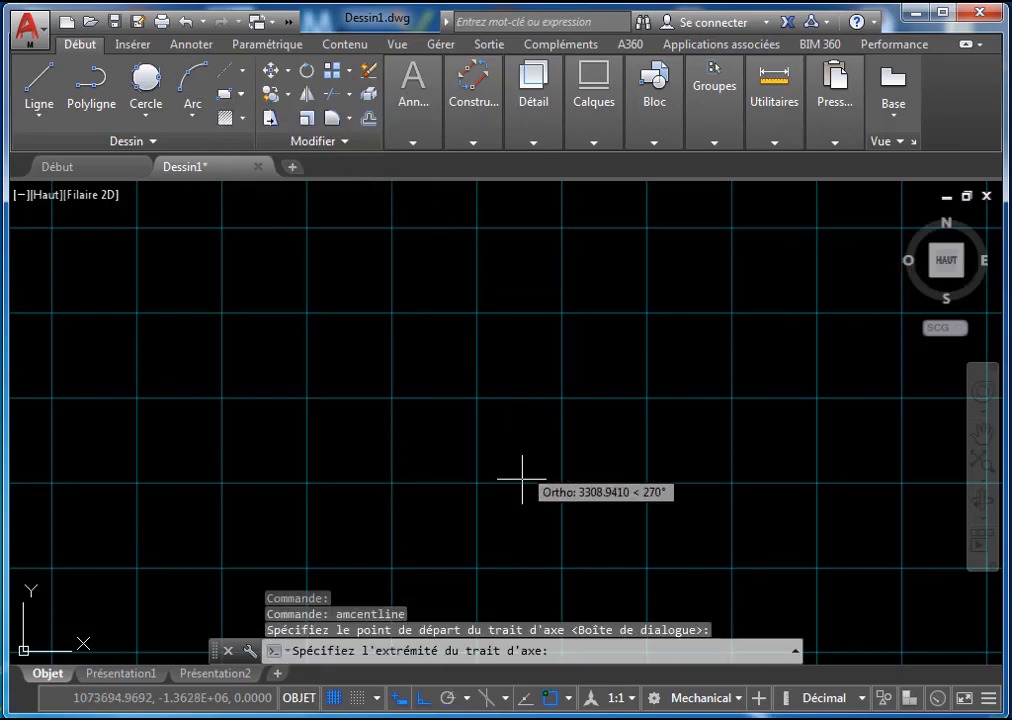
pyautogui.click(519, 520)
# Examine the vertical centre line's linetype pattern at several magnifications, from close up to its full length
pyautogui.scroll(2, 414, 347)
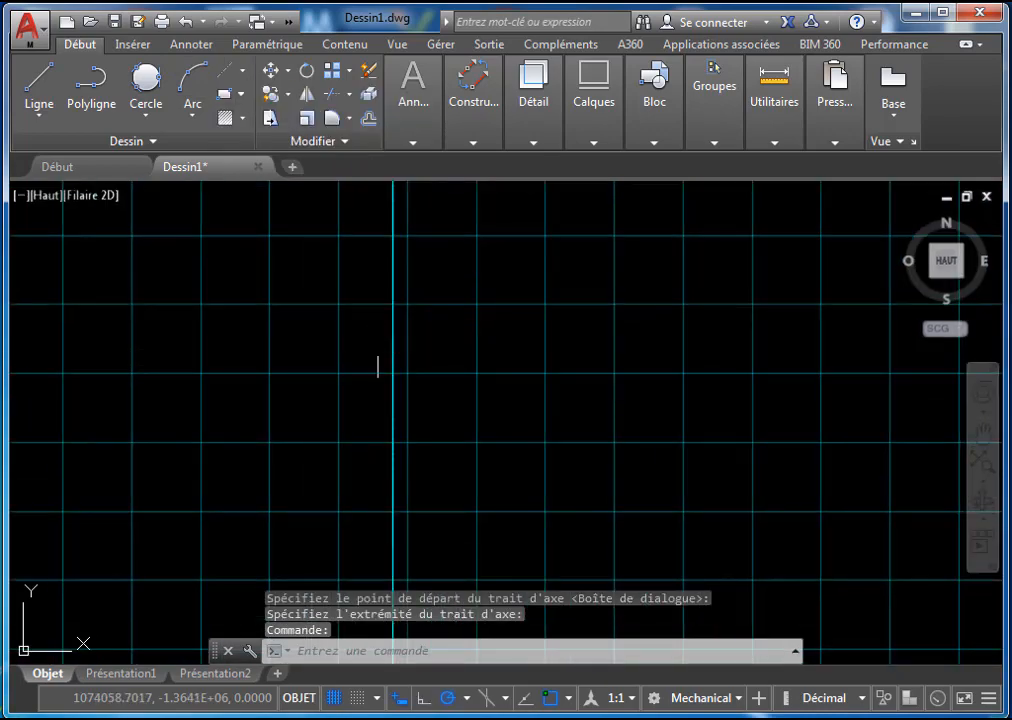
pyautogui.scroll(3, 380, 355)
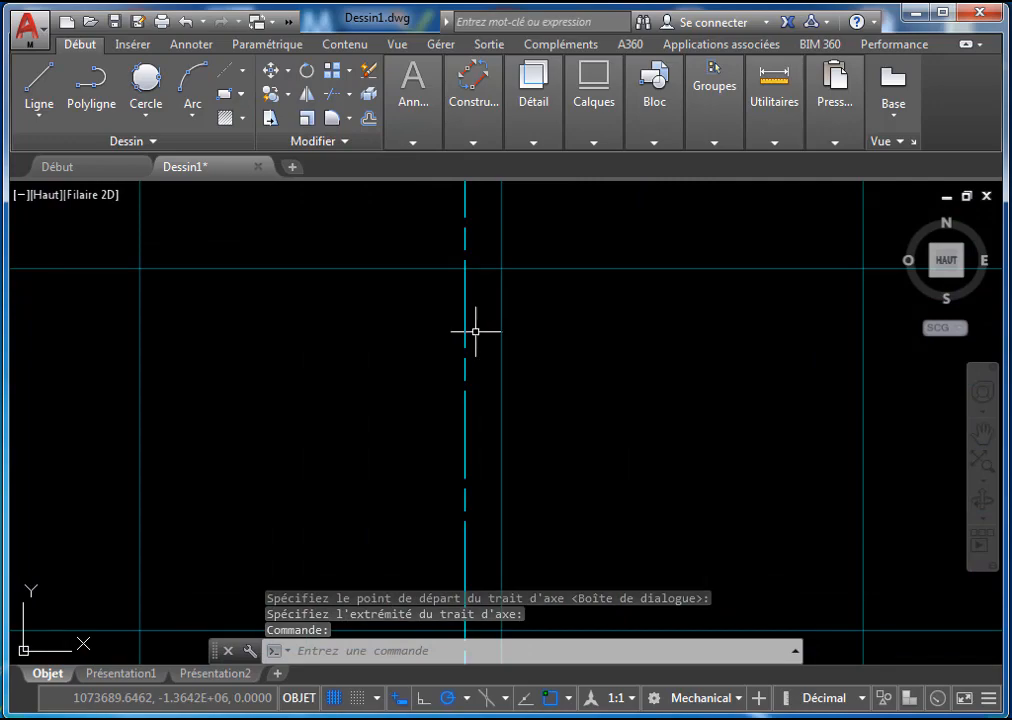
pyautogui.scroll(2, 472, 330)
pyautogui.scroll(-3, 470, 330)
pyautogui.moveTo(468, 339)
pyautogui.mouseDown(button='middle')
pyautogui.moveTo(366, 341)
pyautogui.moveTo(344, 484)
pyautogui.mouseUp(button='middle')
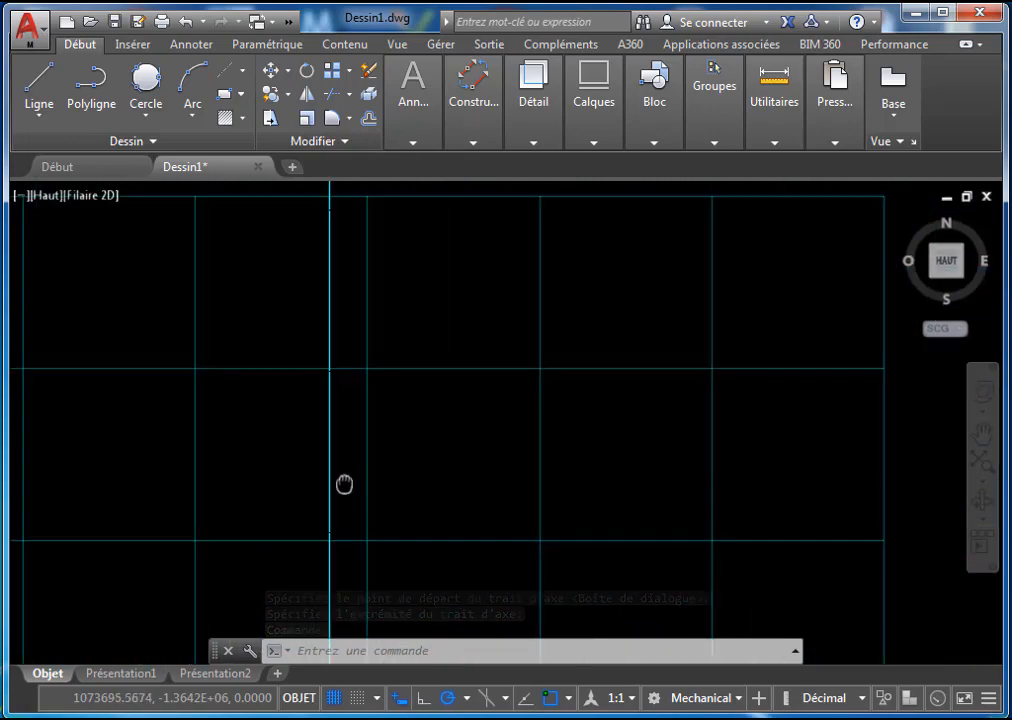
pyautogui.scroll(1, 490, 422)
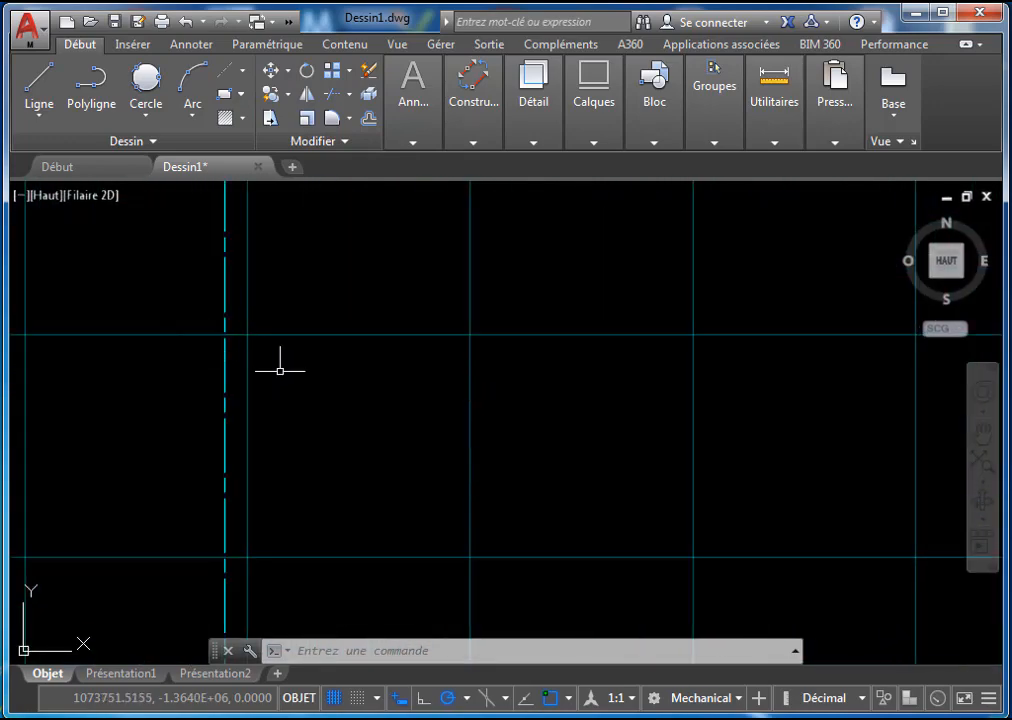
pyautogui.moveTo(282, 373); pyautogui.dragTo(403, 350, button='middle')
pyautogui.scroll(-8, 418, 388)
pyautogui.scroll(-5, 478, 361)
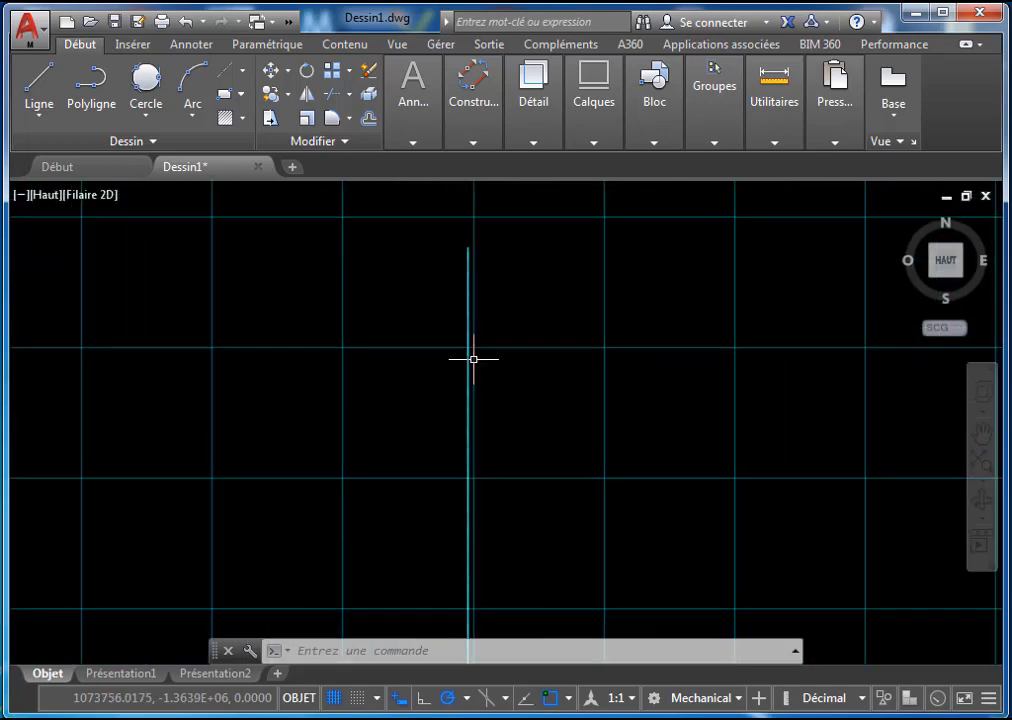
pyautogui.scroll(-2, 473, 360)
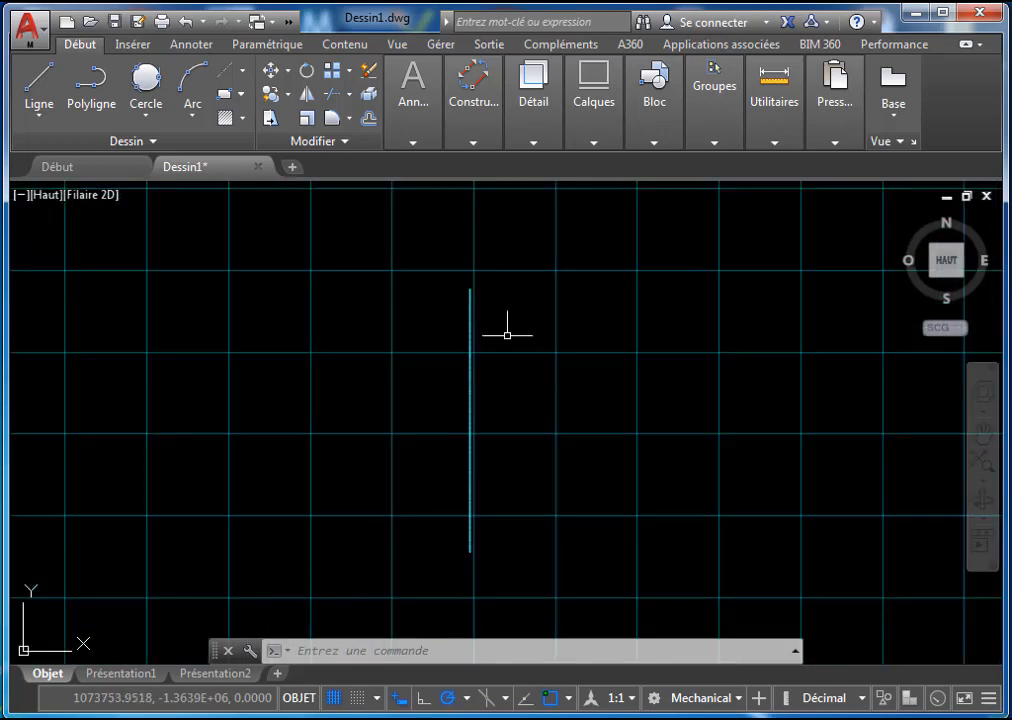
# Draw a rectangle about 3412 by 1960 to the right of the centre line by two opposite corners
pyautogui.click(242, 95)
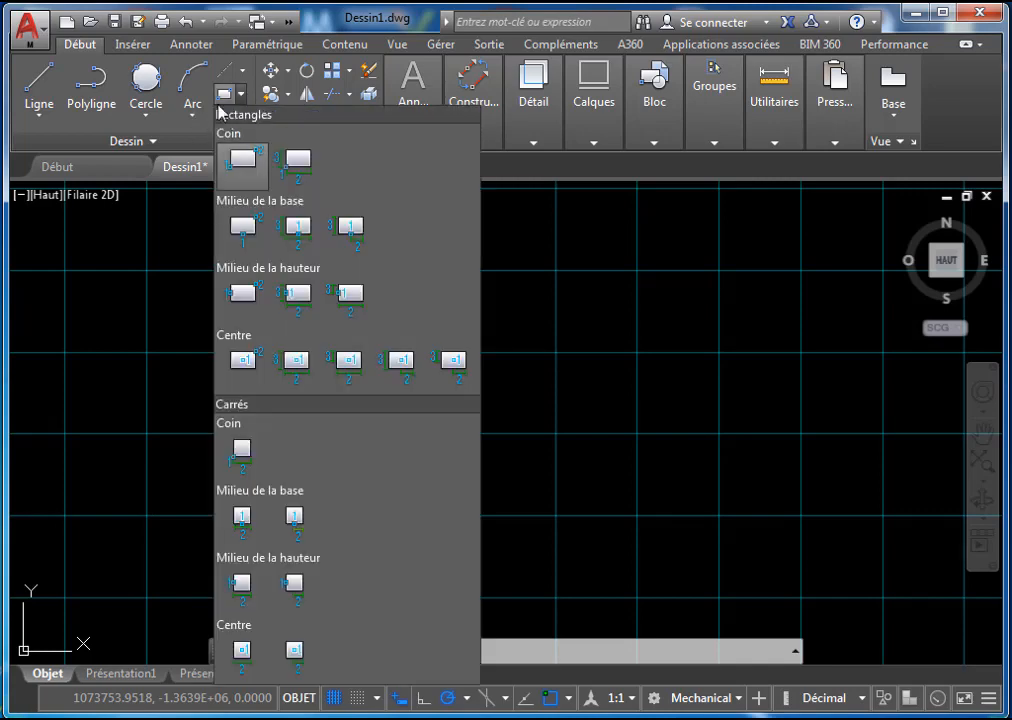
pyautogui.click(240, 165)
pyautogui.click(567, 280)
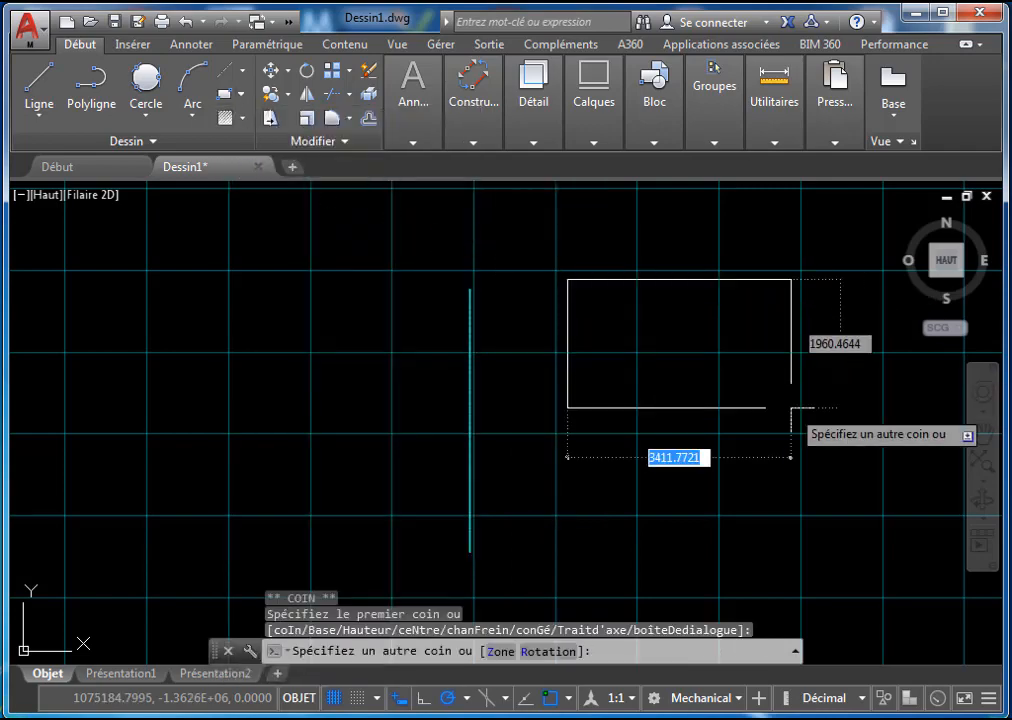
pyautogui.click(791, 408)
pyautogui.moveTo(791, 357)
pyautogui.mouseDown(button='middle')
pyautogui.moveTo(696, 334)
pyautogui.moveTo(463, 357)
pyautogui.mouseUp(button='middle')
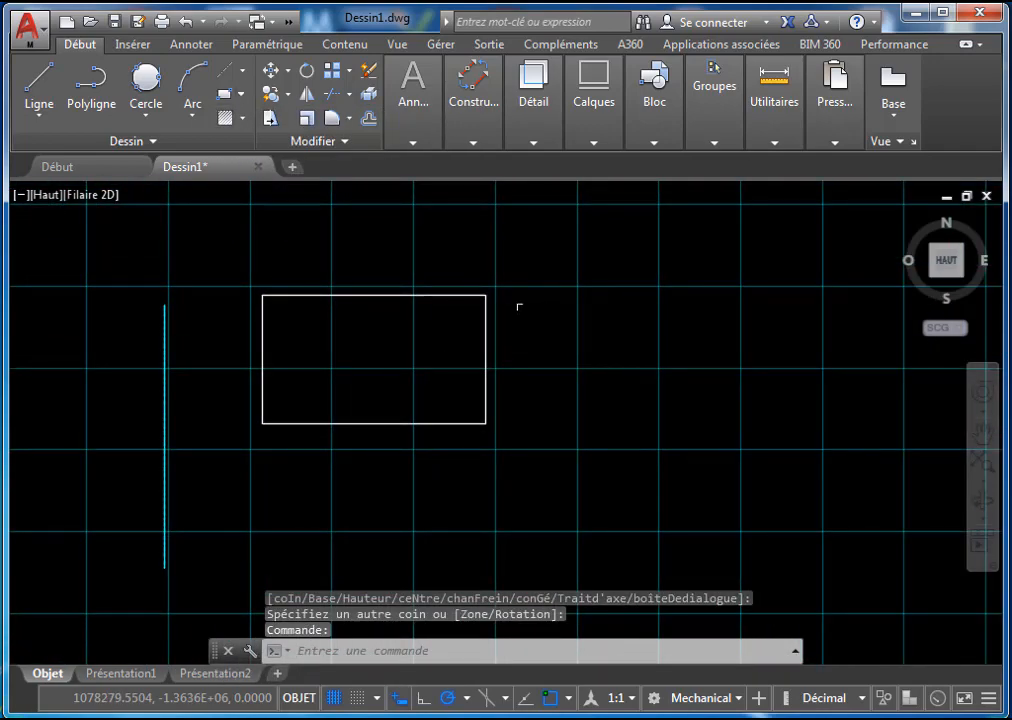
pyautogui.scroll(-2, 519, 307)
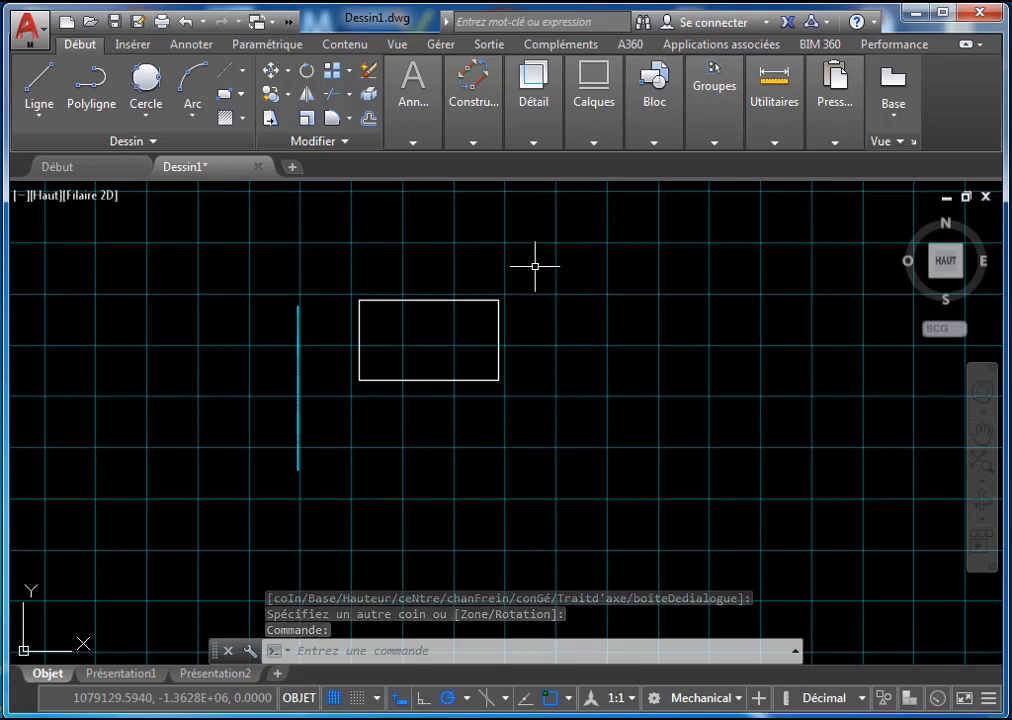
# Hatch the inside of the rectangle with the 45°, 2.5 mm/0.1 pouce pattern
pyautogui.click(242, 118)
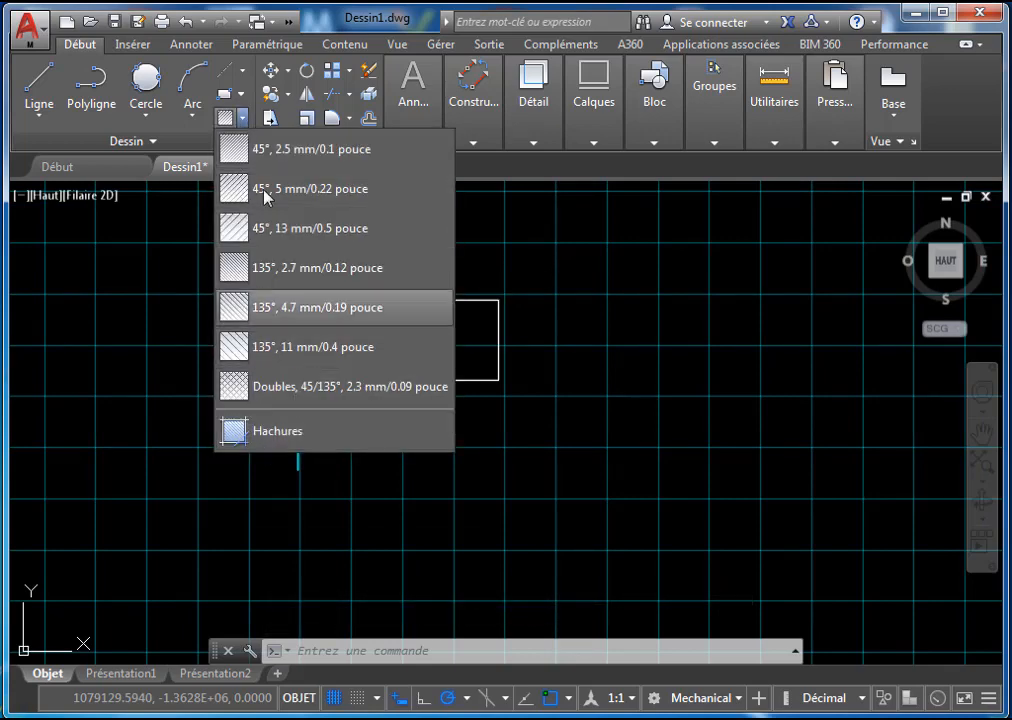
pyautogui.click(240, 150)
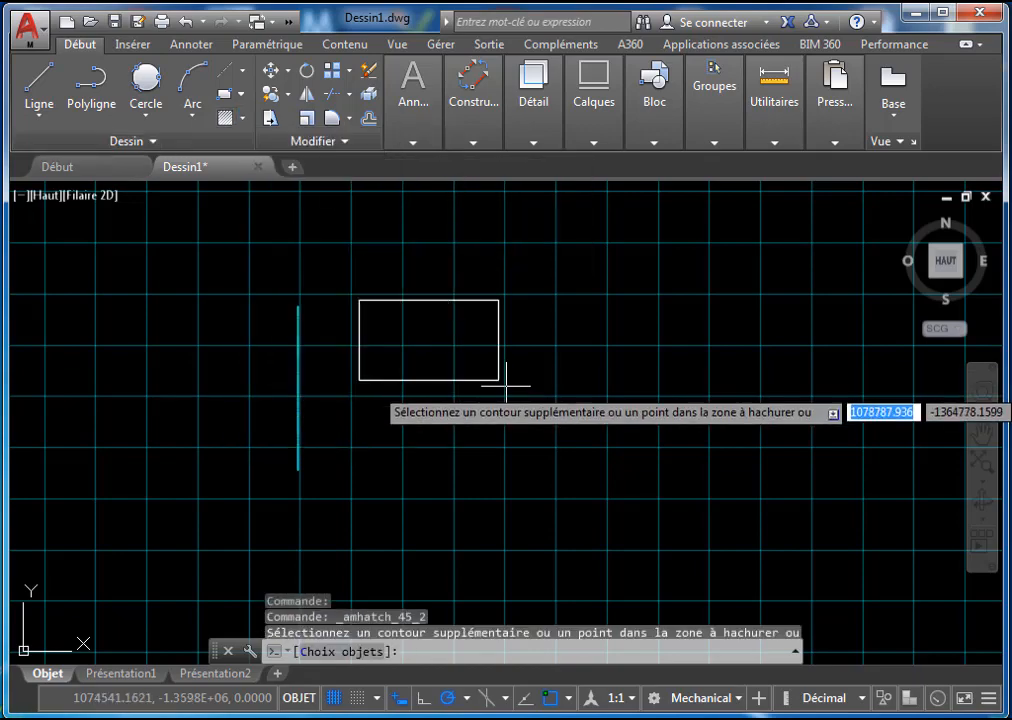
pyautogui.click(430, 334)
pyautogui.scroll(4, 449, 342)
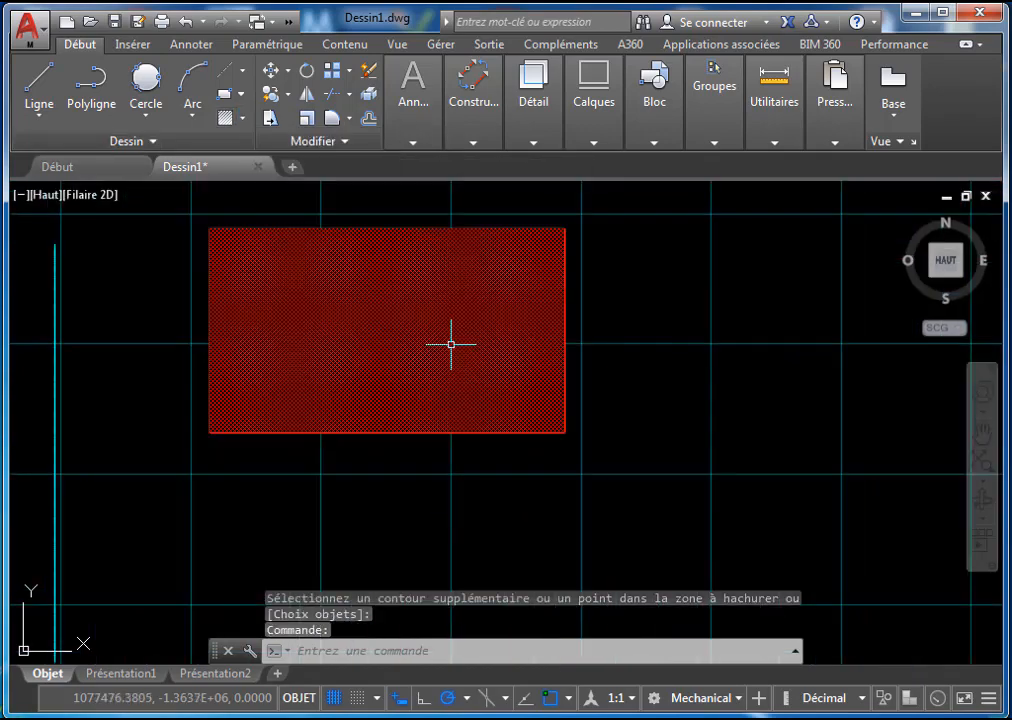
pyautogui.scroll(-2, 452, 343)
pyautogui.click(240, 119)
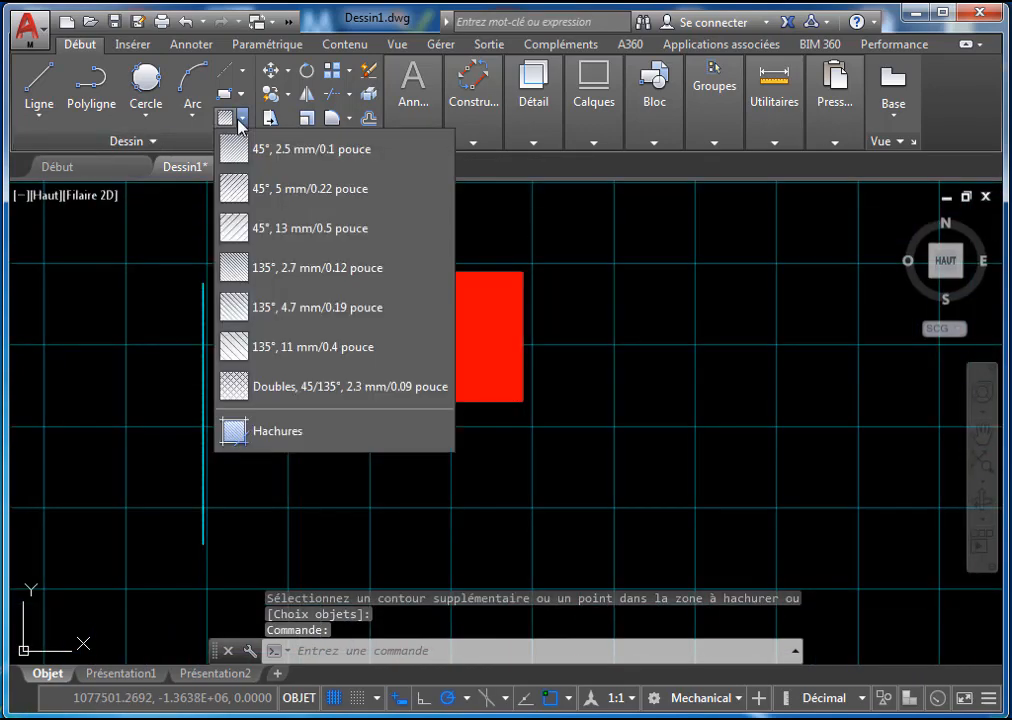
pyautogui.press('Escape')
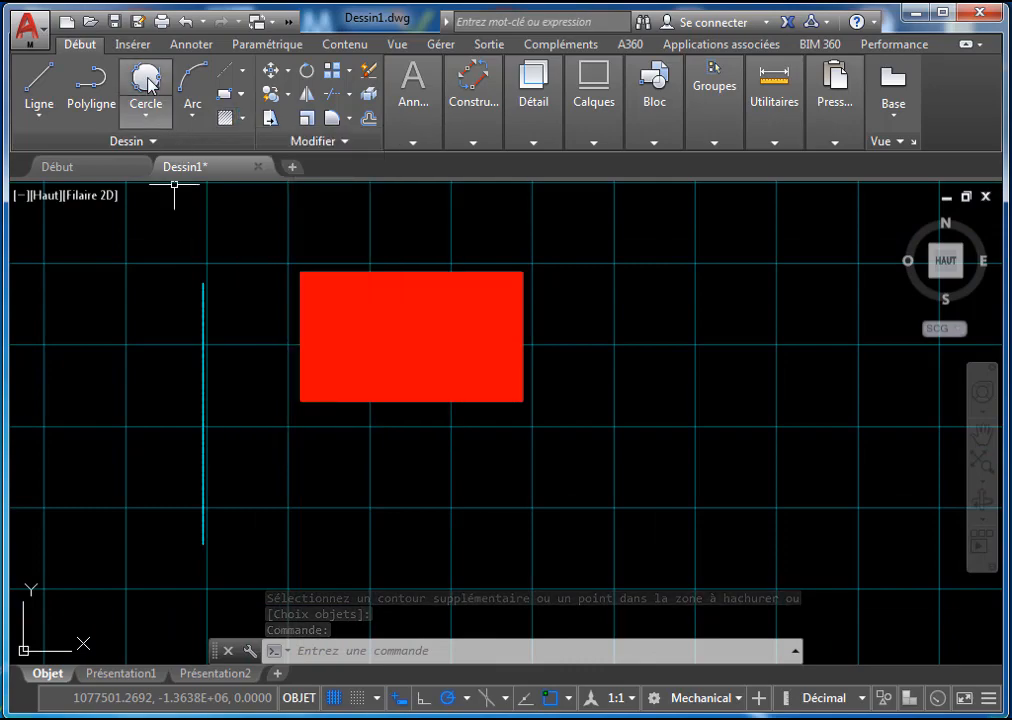
pyautogui.click(148, 84)
pyautogui.click(712, 360)
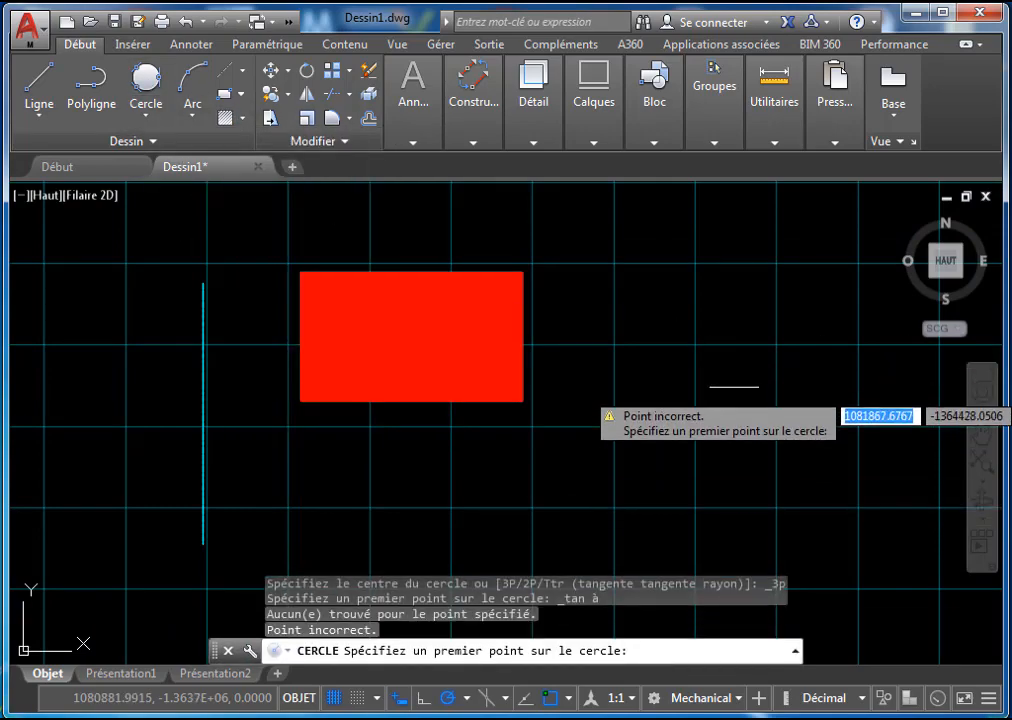
pyautogui.press('Escape')
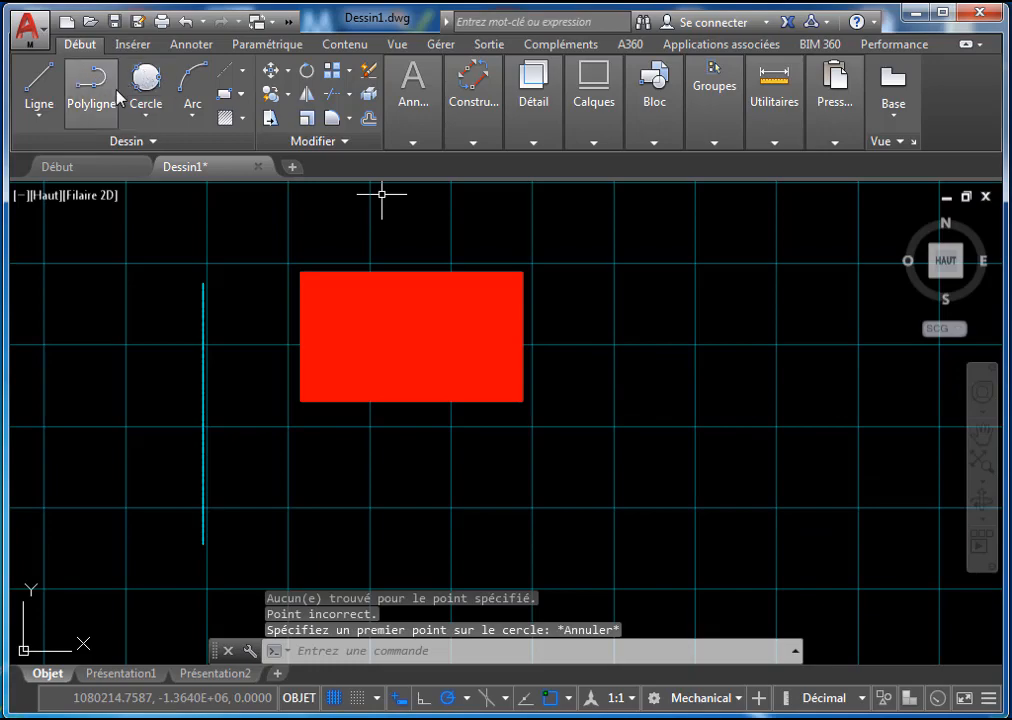
# Draw a circle by centre and radius, about 1963 in radius, to the right of the hatched rectangle
pyautogui.click(159, 123)
pyautogui.click(278, 192)
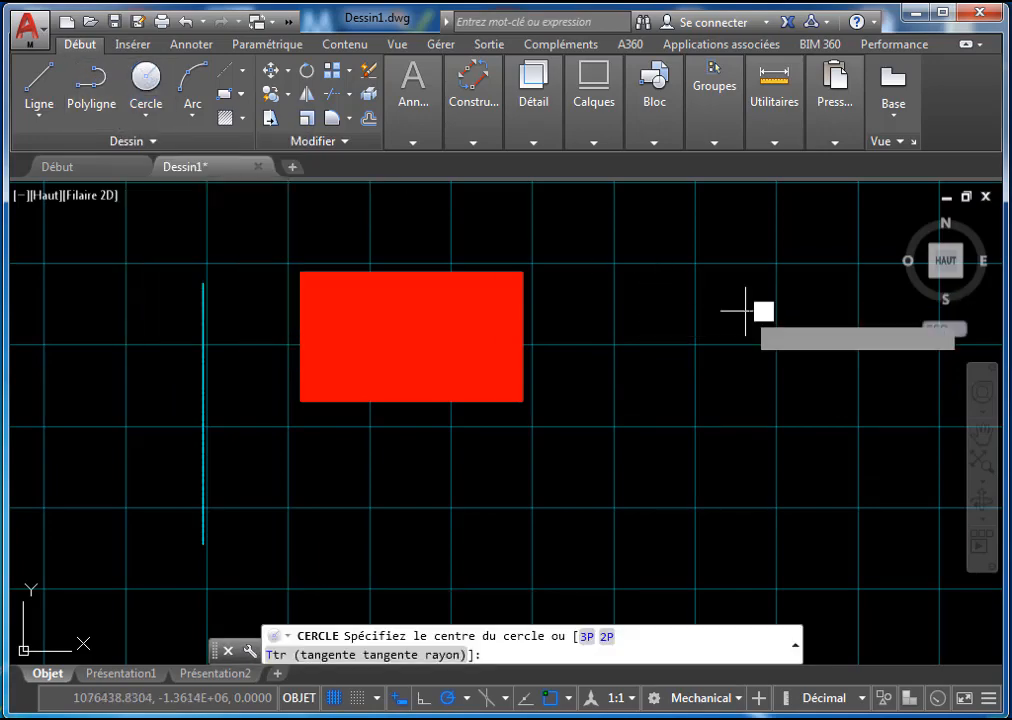
pyautogui.click(746, 311)
pyautogui.click(765, 437)
# Hatch the inside of the new circle with the 45°, 13 mm/0.5 pouce pattern
pyautogui.moveTo(806, 440); pyautogui.dragTo(542, 445, button='middle')
pyautogui.scroll(-3, 576, 416)
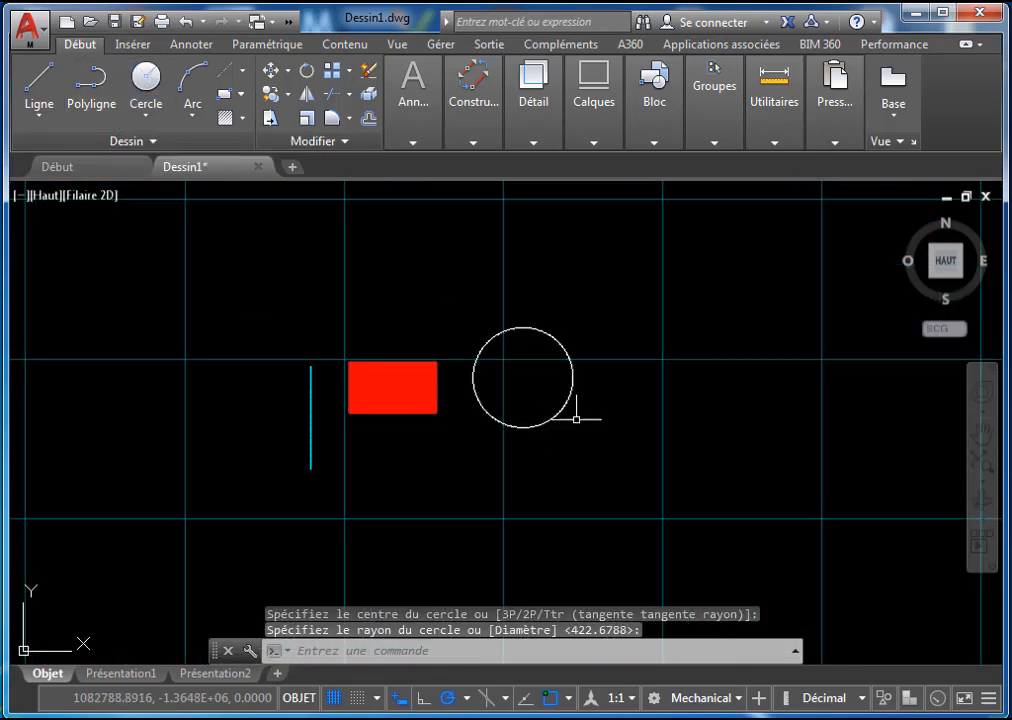
pyautogui.scroll(2, 541, 430)
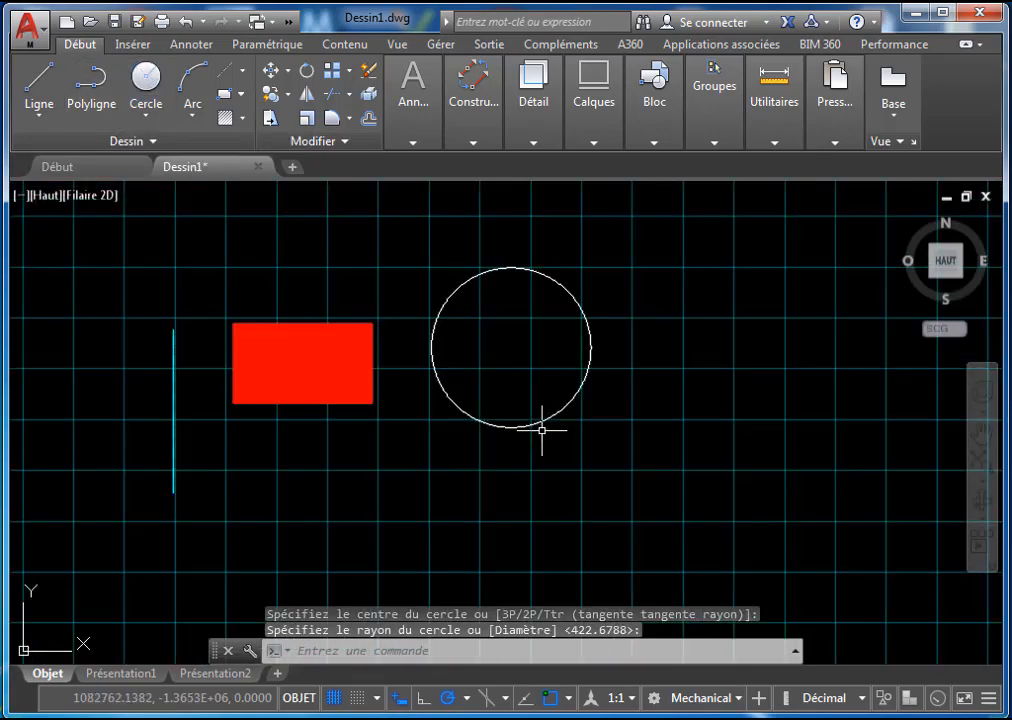
pyautogui.click(243, 118)
pyautogui.click(228, 226)
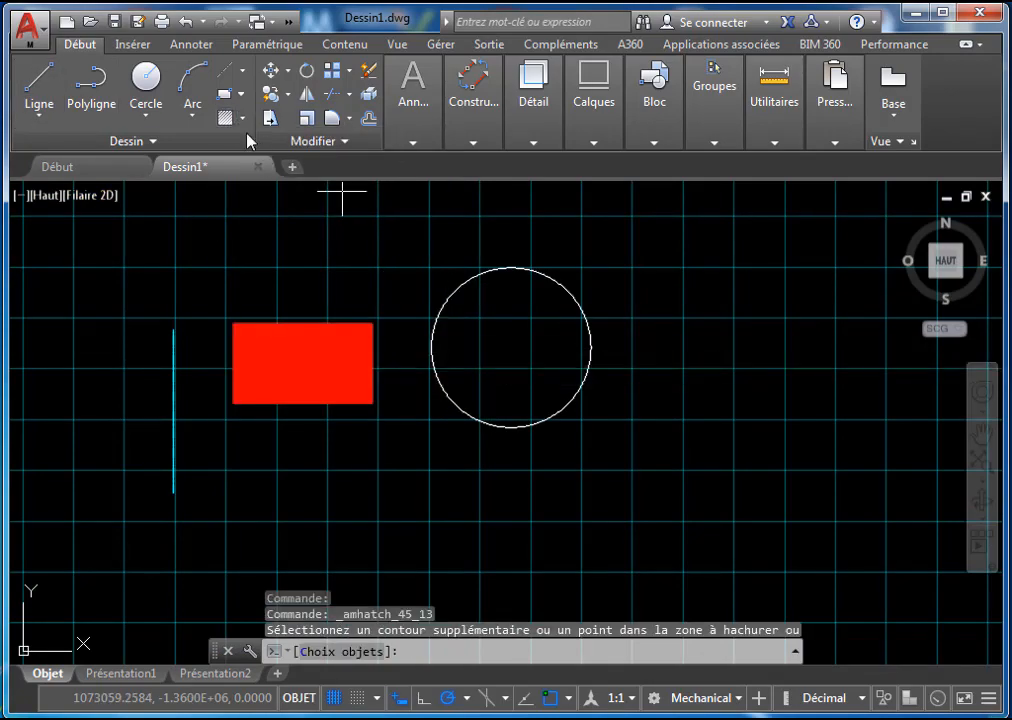
pyautogui.click(522, 339)
pyautogui.press('Return')
# Examine the circle's hatch lines at several magnifications and compare their spacing with the rectangle's hatch
pyautogui.scroll(4, 567, 345)
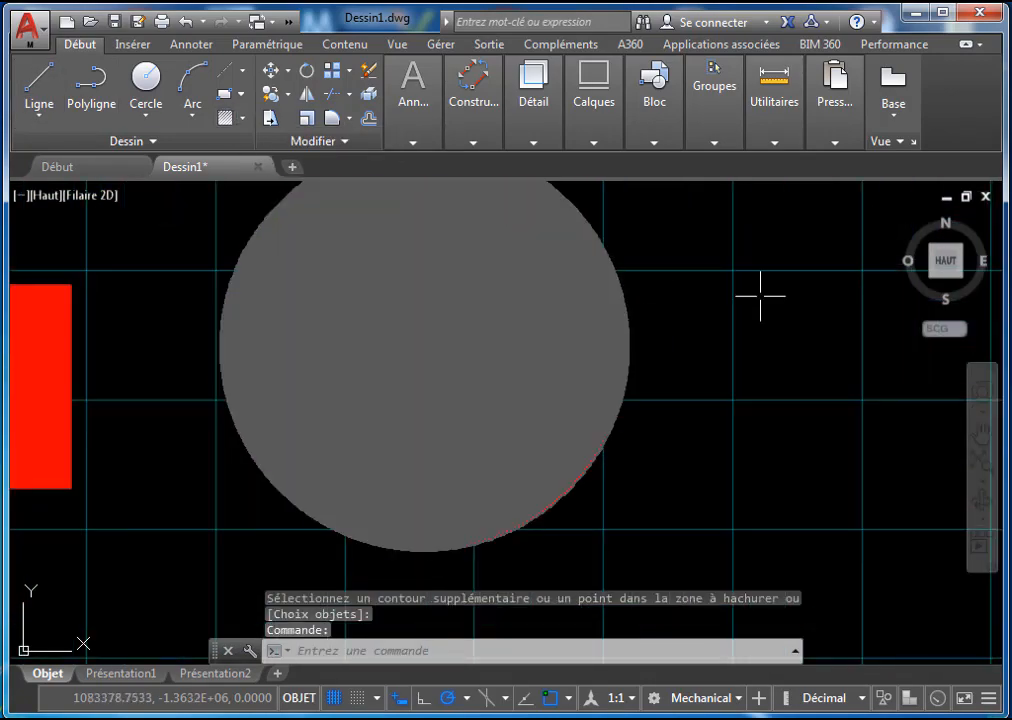
pyautogui.scroll(-4, 532, 320)
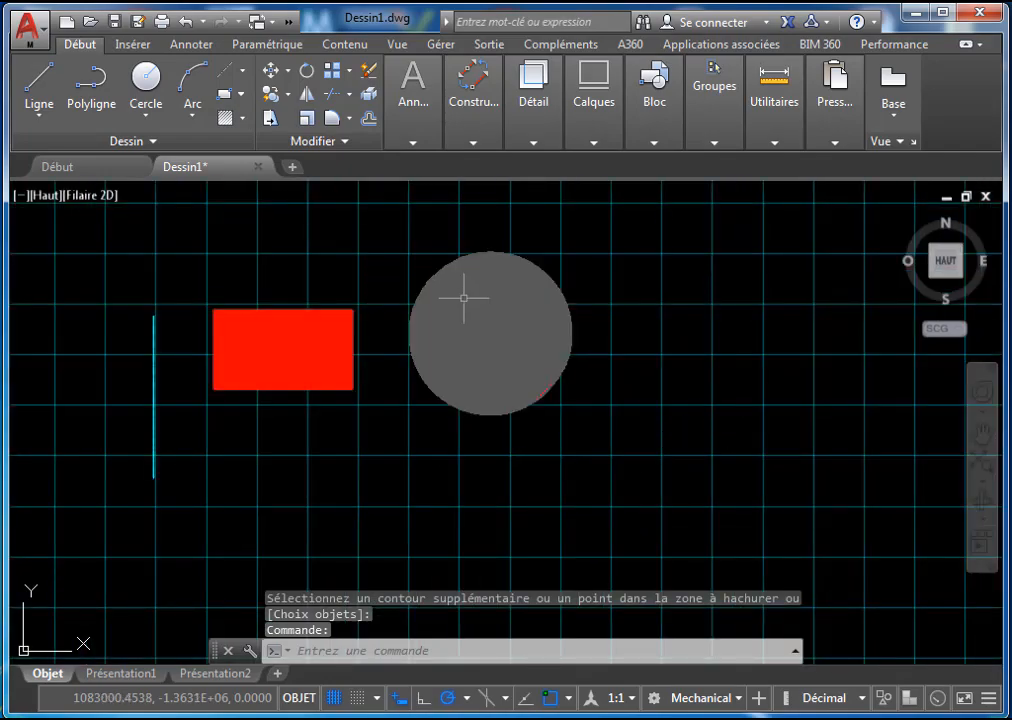
pyautogui.scroll(6, 479, 341)
pyautogui.scroll(-6, 621, 371)
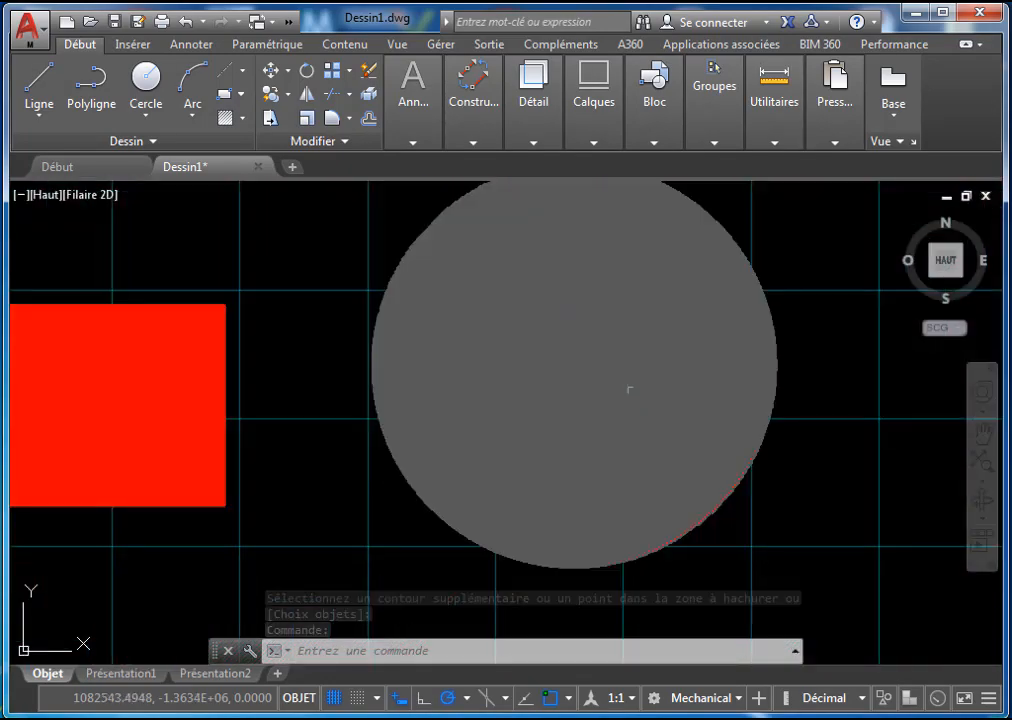
pyautogui.moveTo(716, 352); pyautogui.dragTo(544, 321, button='middle')
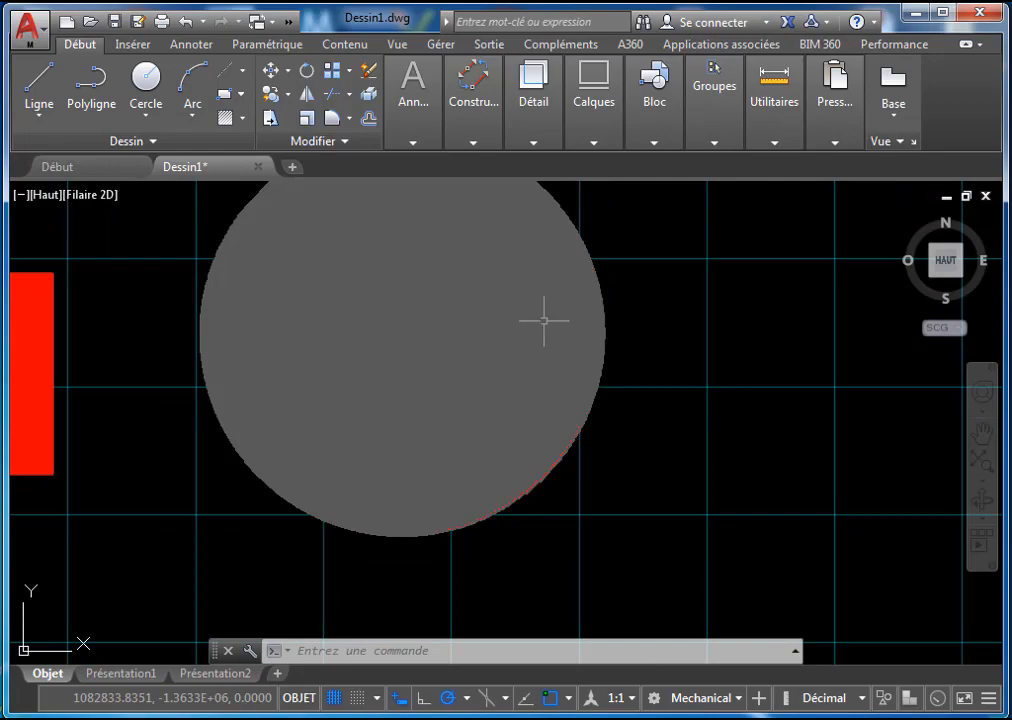
pyautogui.scroll(-3, 466, 350)
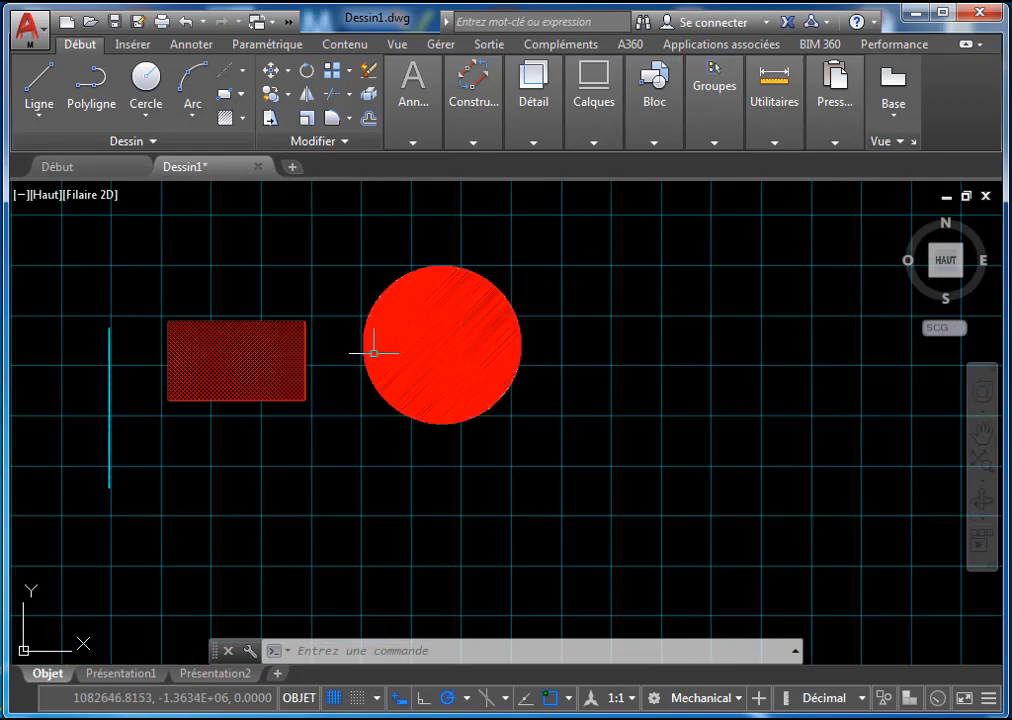
pyautogui.scroll(5, 471, 334)
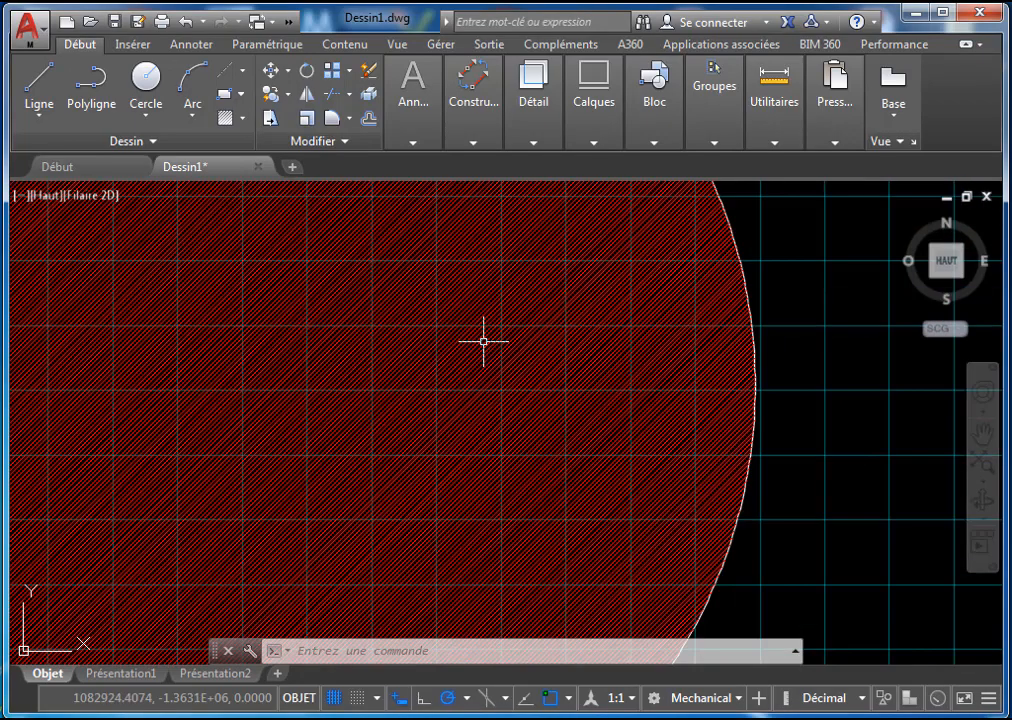
pyautogui.scroll(-8, 564, 345)
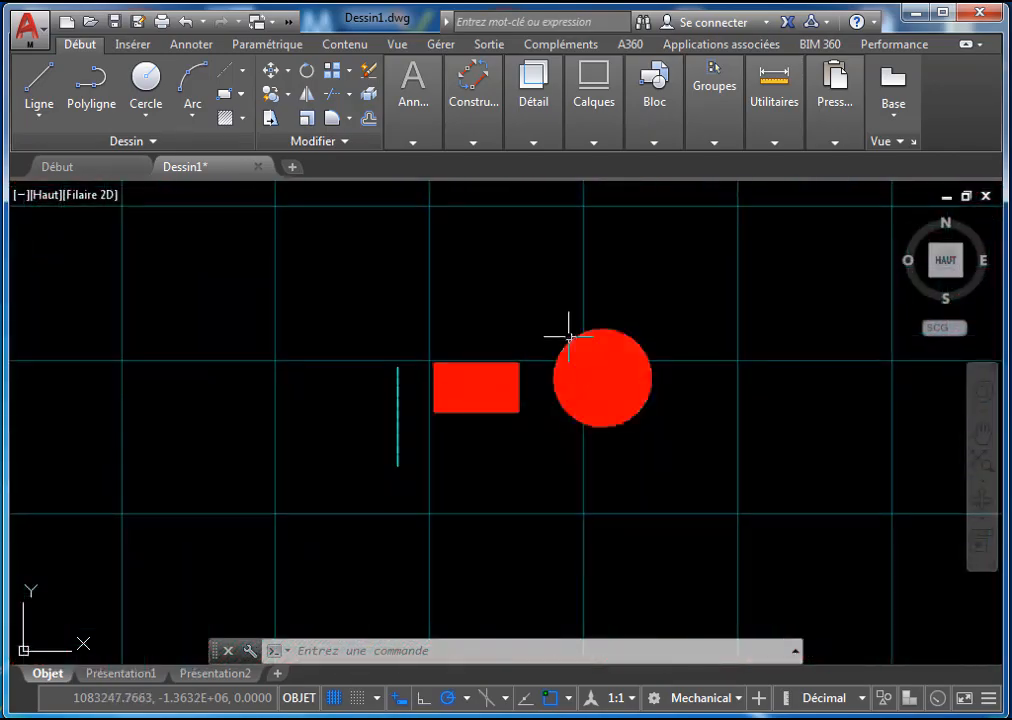
# Draw a second, larger circle by centre and radius in the empty area to the right of the hatched circle
pyautogui.moveTo(645, 346); pyautogui.dragTo(348, 312, button='middle')
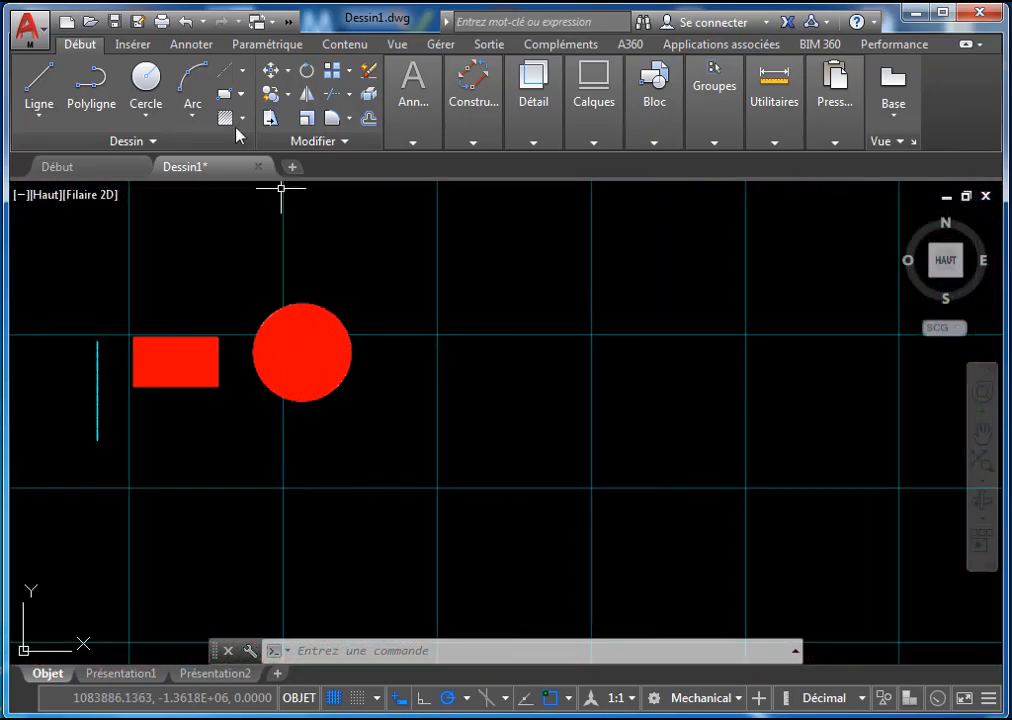
pyautogui.click(244, 118)
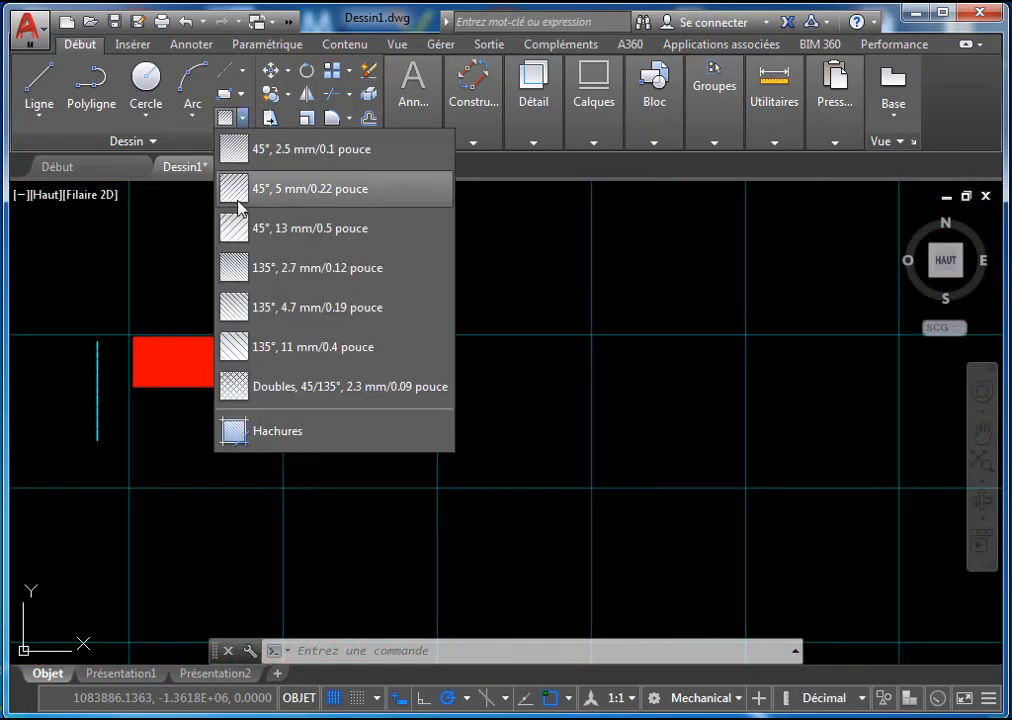
pyautogui.click(143, 82)
pyautogui.click(552, 332)
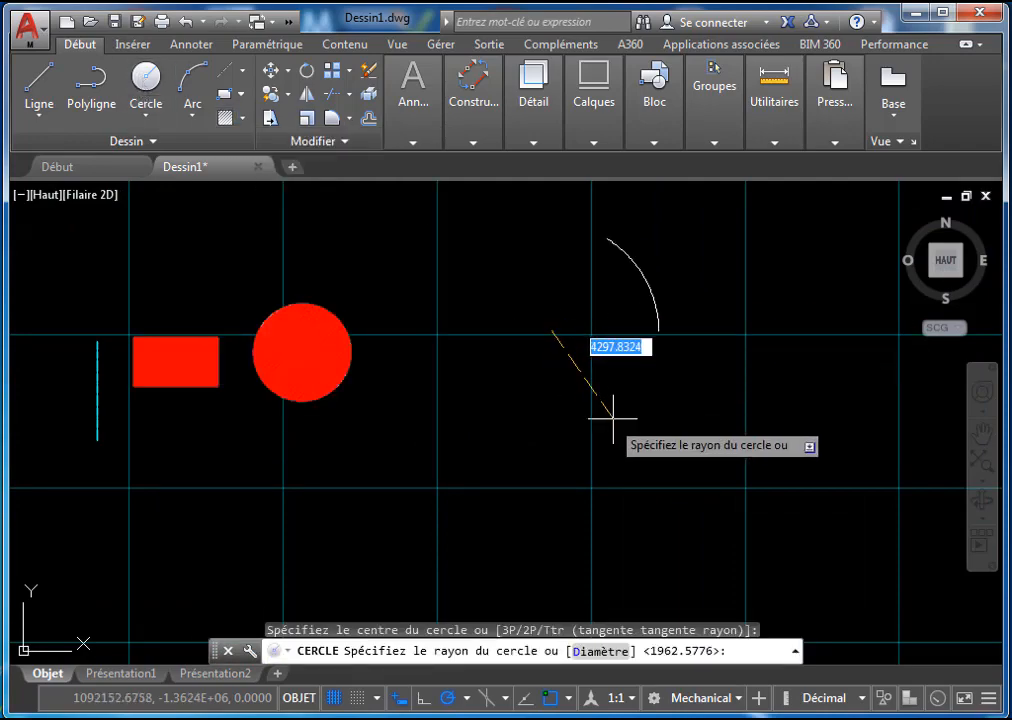
pyautogui.click(628, 409)
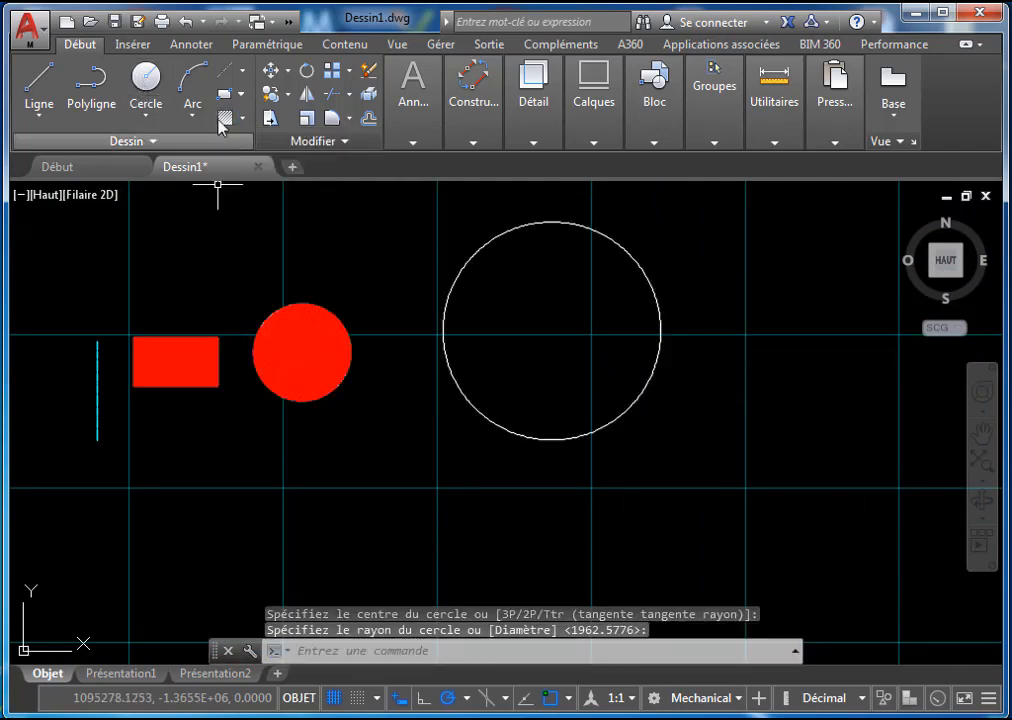
pyautogui.click(243, 118)
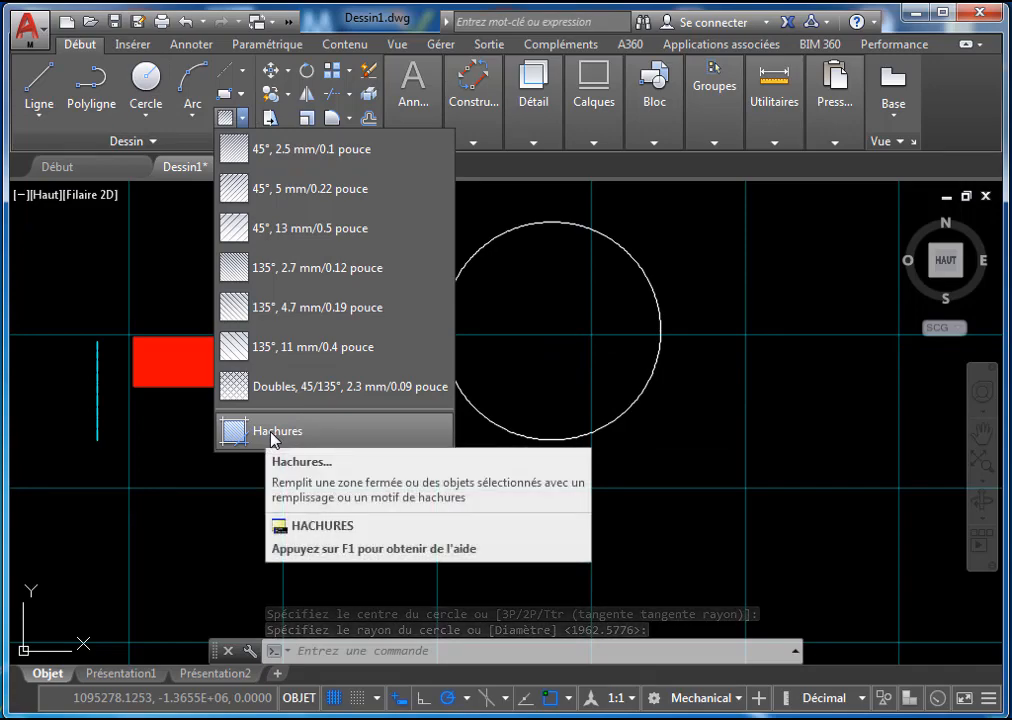
pyautogui.click(272, 432)
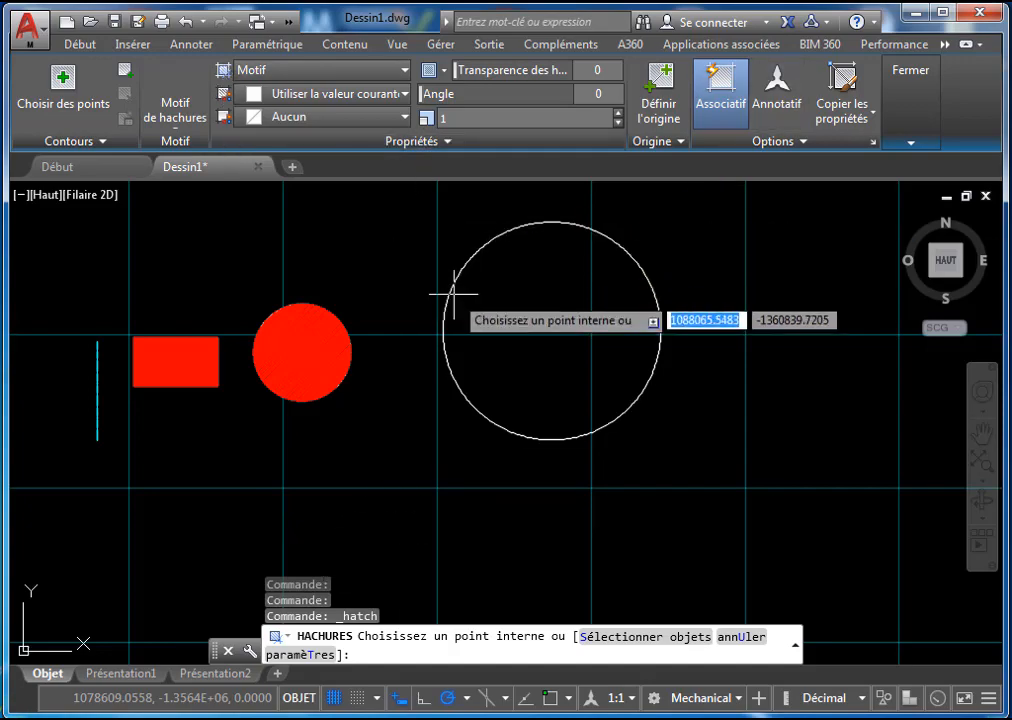
pyautogui.press('Escape')
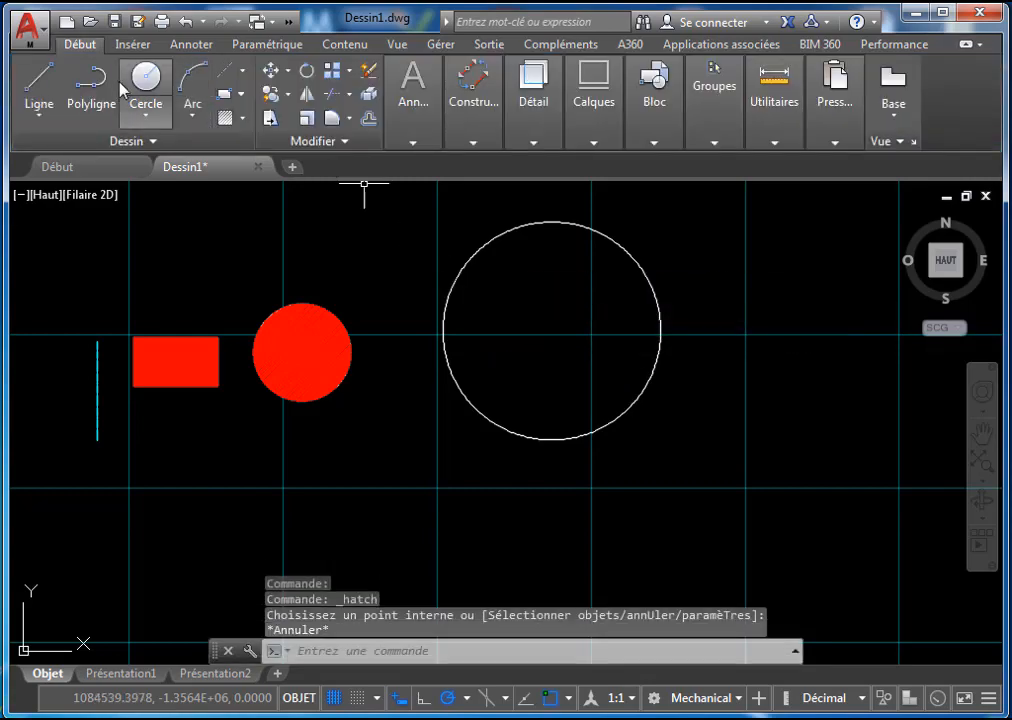
# Erase the centre line, the hatched rectangle, the hatched circle and the large empty circle together
pyautogui.scroll(-1, 492, 286)
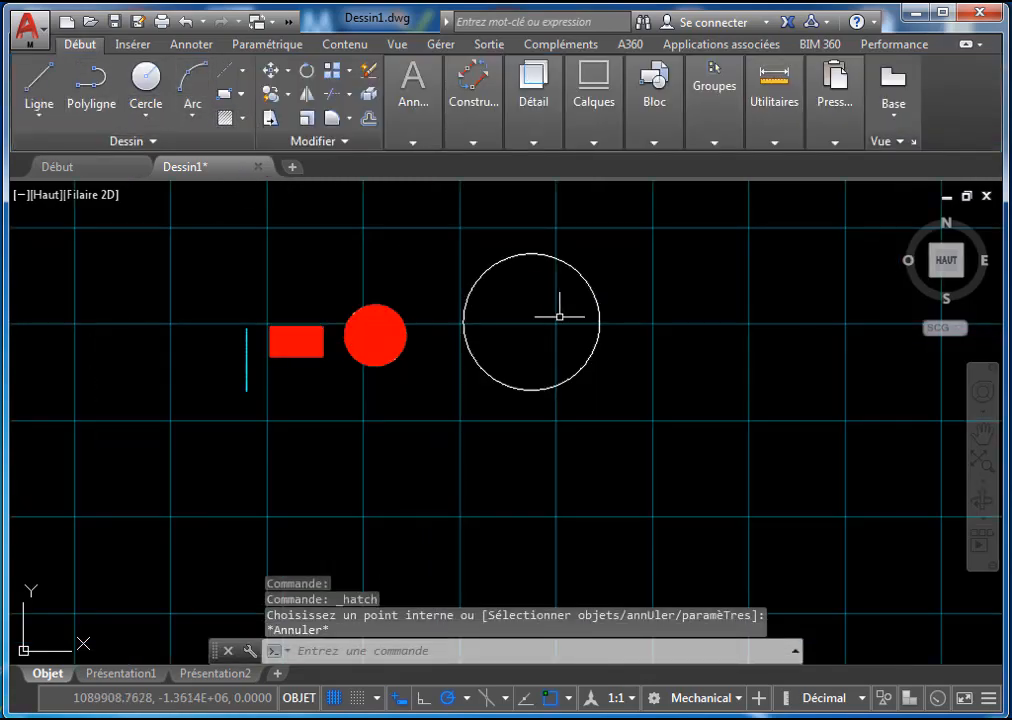
pyautogui.scroll(-1, 689, 293)
pyautogui.moveTo(596, 297); pyautogui.dragTo(472, 309, button='middle')
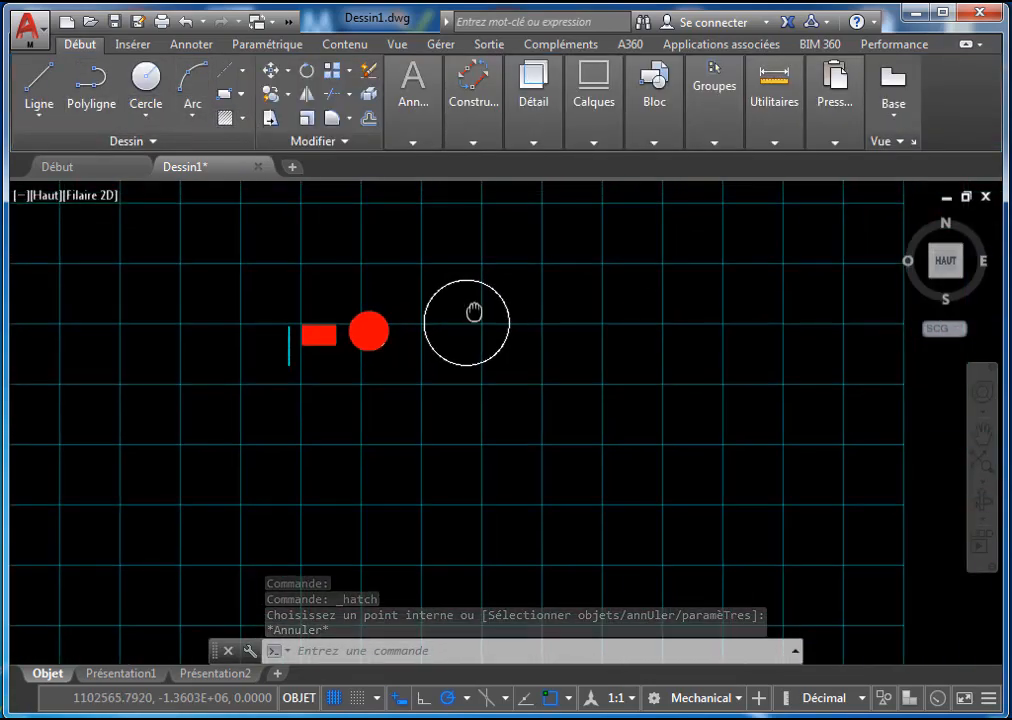
pyautogui.click(570, 242)
pyautogui.click(212, 440)
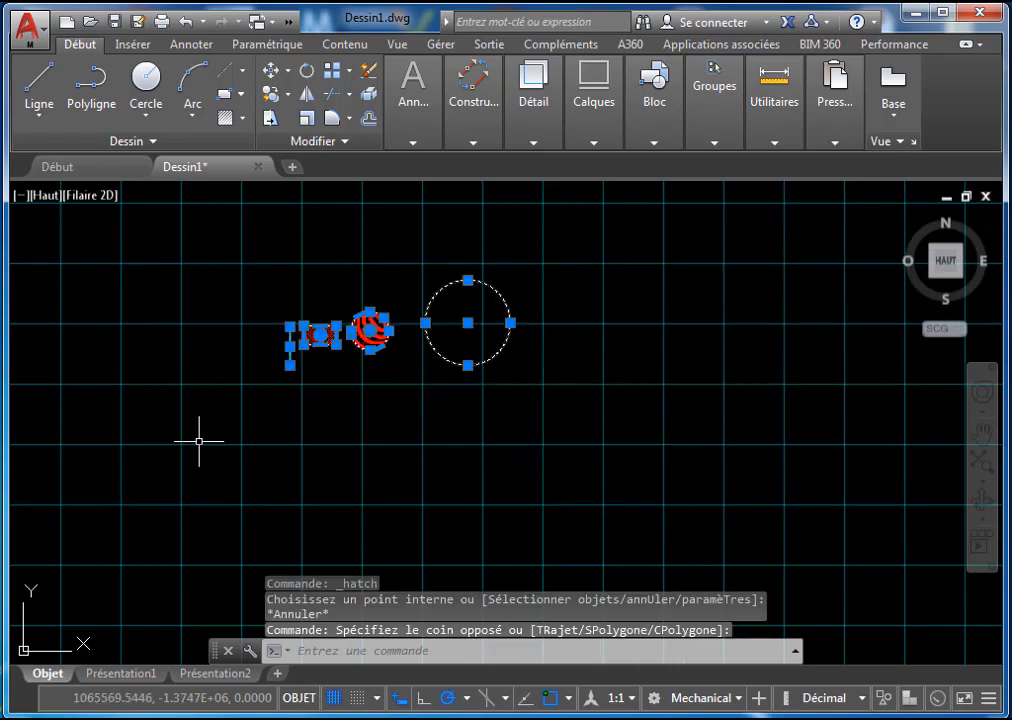
pyautogui.press('Delete')
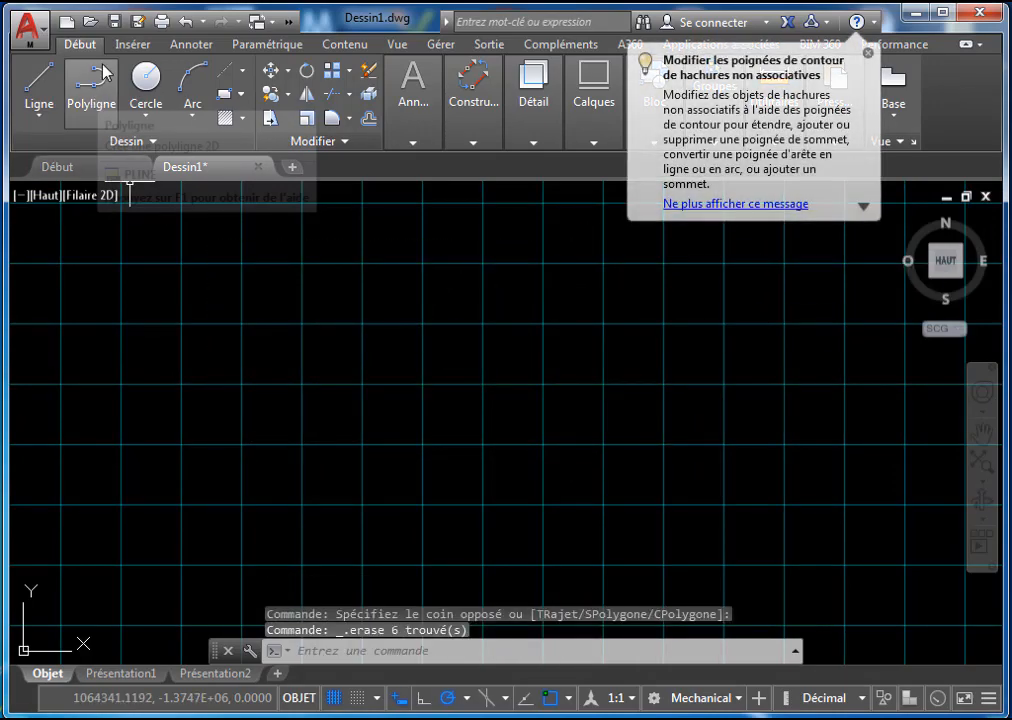
# Switch the grid display off and back on while starting a polyline, and inspect the grid in the empty drawing area
pyautogui.click(91, 95)
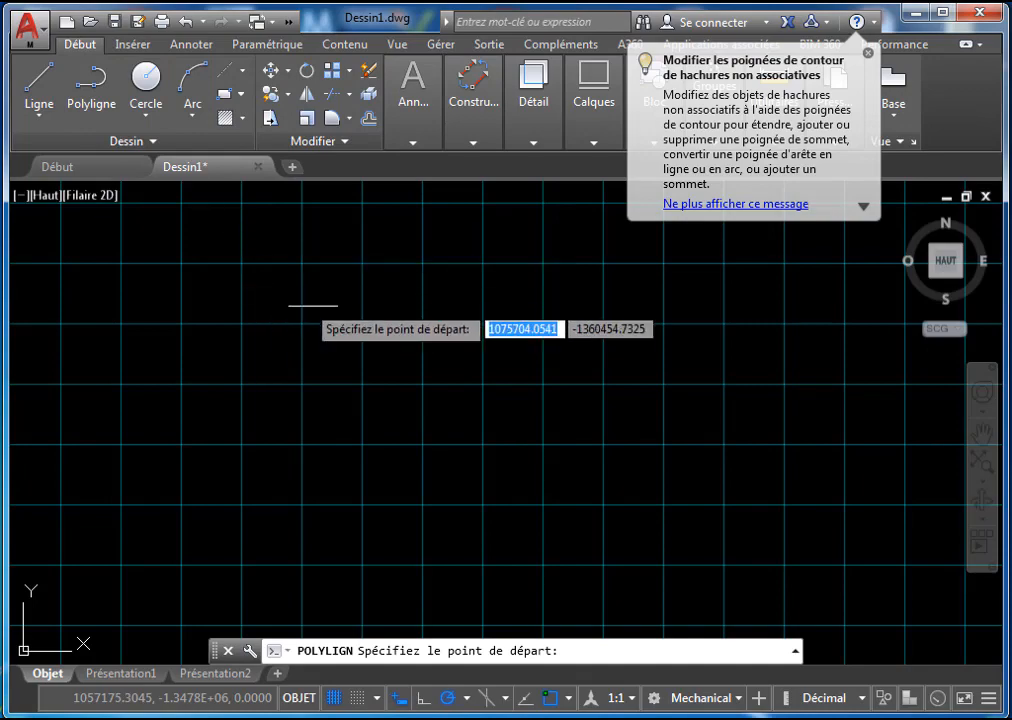
pyautogui.scroll(4, 378, 355)
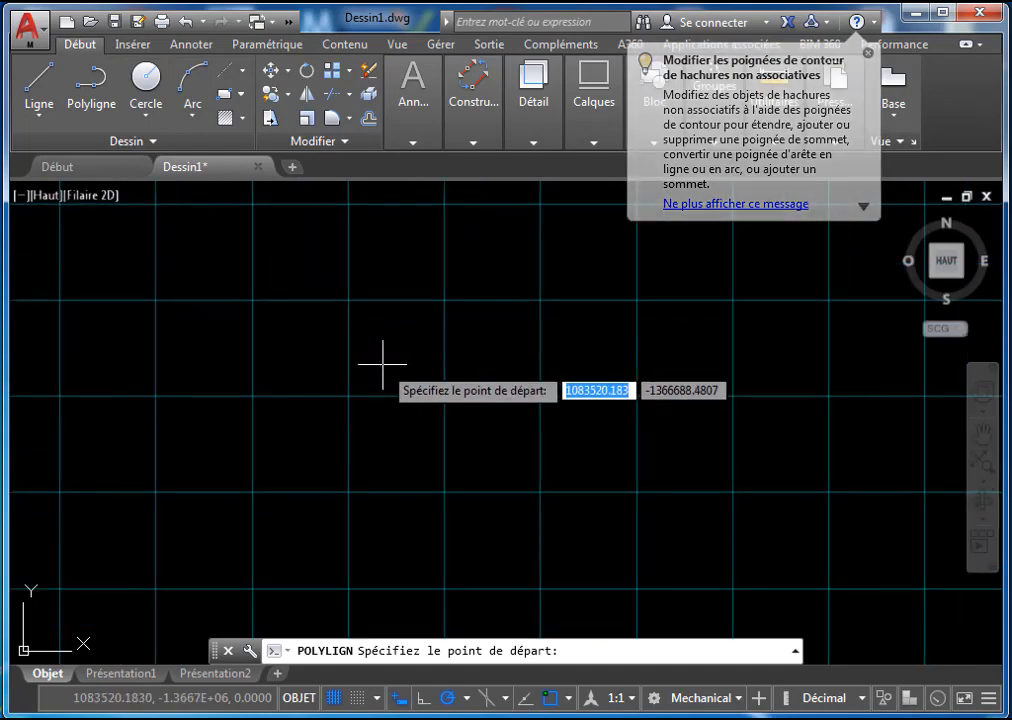
pyautogui.click(333, 698)
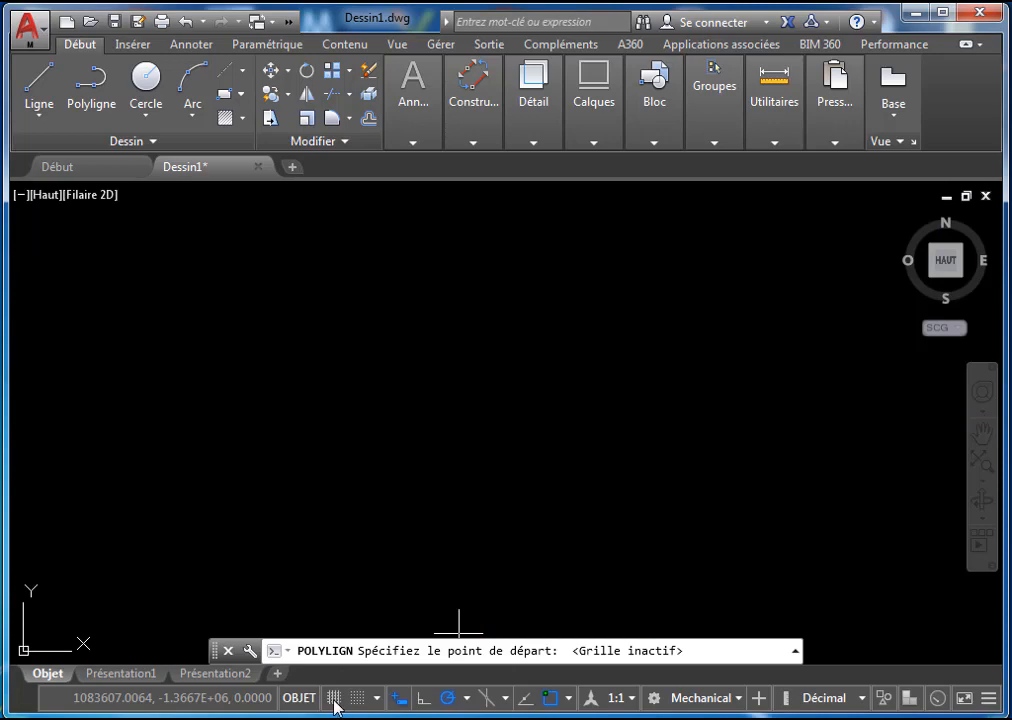
pyautogui.click(333, 698)
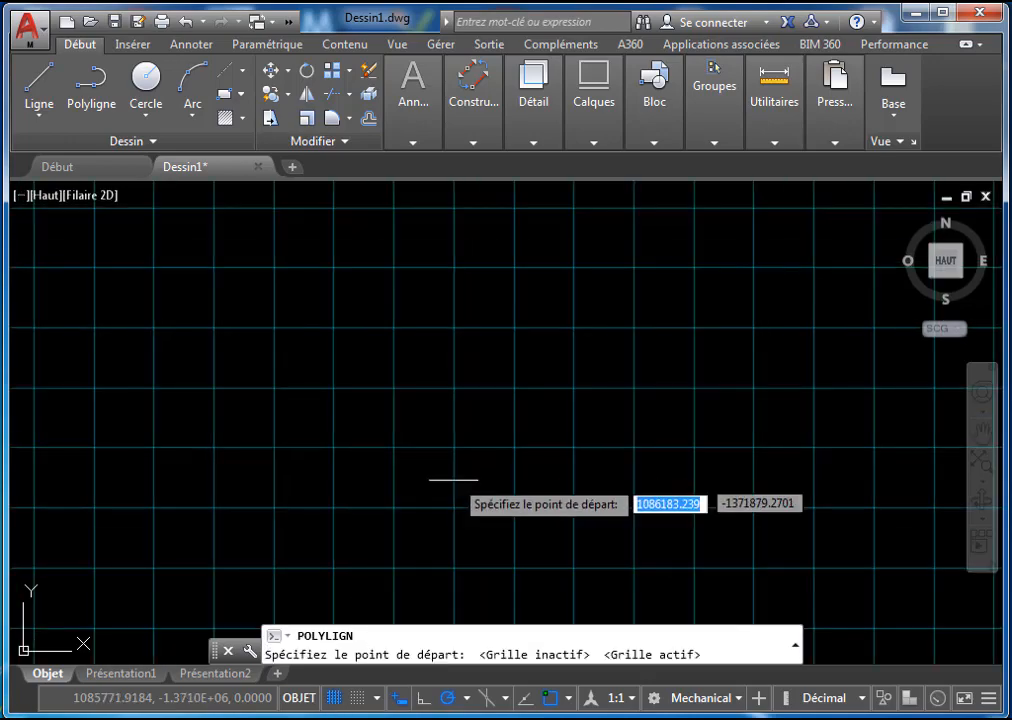
pyautogui.moveTo(514, 408); pyautogui.dragTo(262, 447, button='middle')
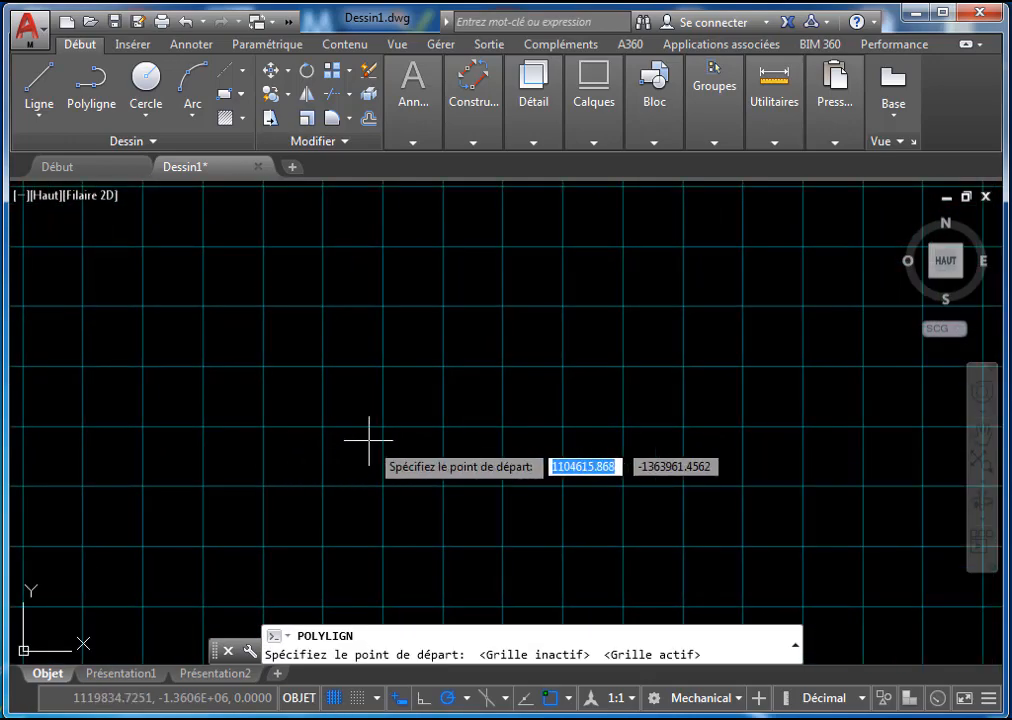
pyautogui.scroll(-2, 384, 438)
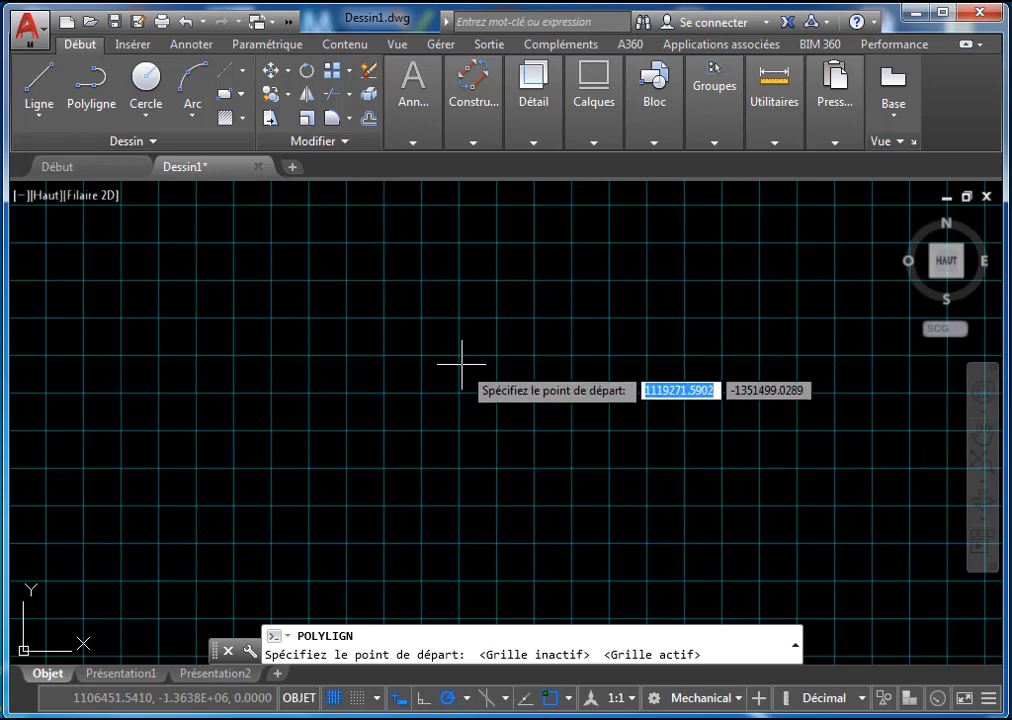
pyautogui.moveTo(456, 396)
pyautogui.mouseDown(button='middle')
pyautogui.moveTo(422, 386)
pyautogui.moveTo(339, 404)
pyautogui.moveTo(313, 427)
pyautogui.mouseUp(button='middle')
pyautogui.scroll(2, 406, 385)
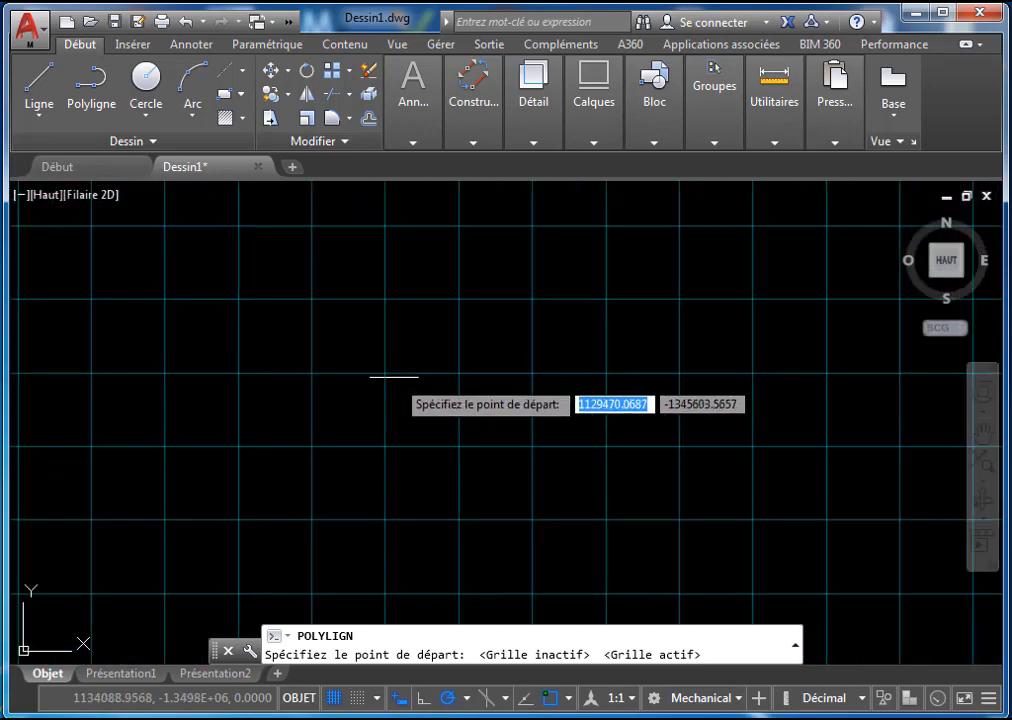
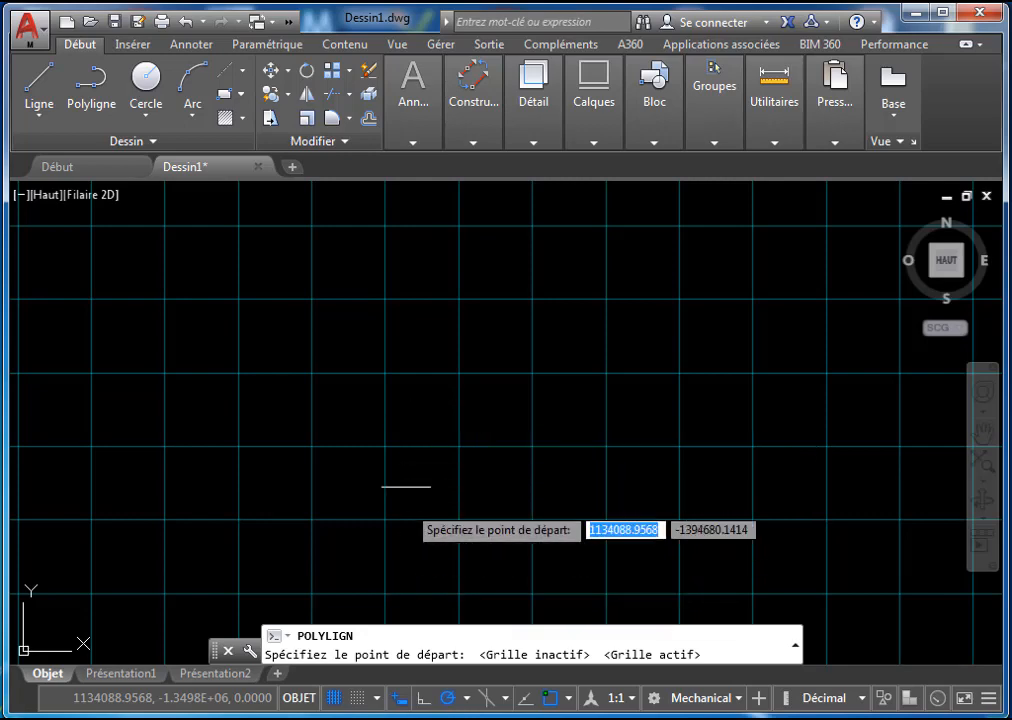
# Turn on snap to grid and restart the Polyline command to check how its start point snaps at several magnifications
pyautogui.click(357, 698)
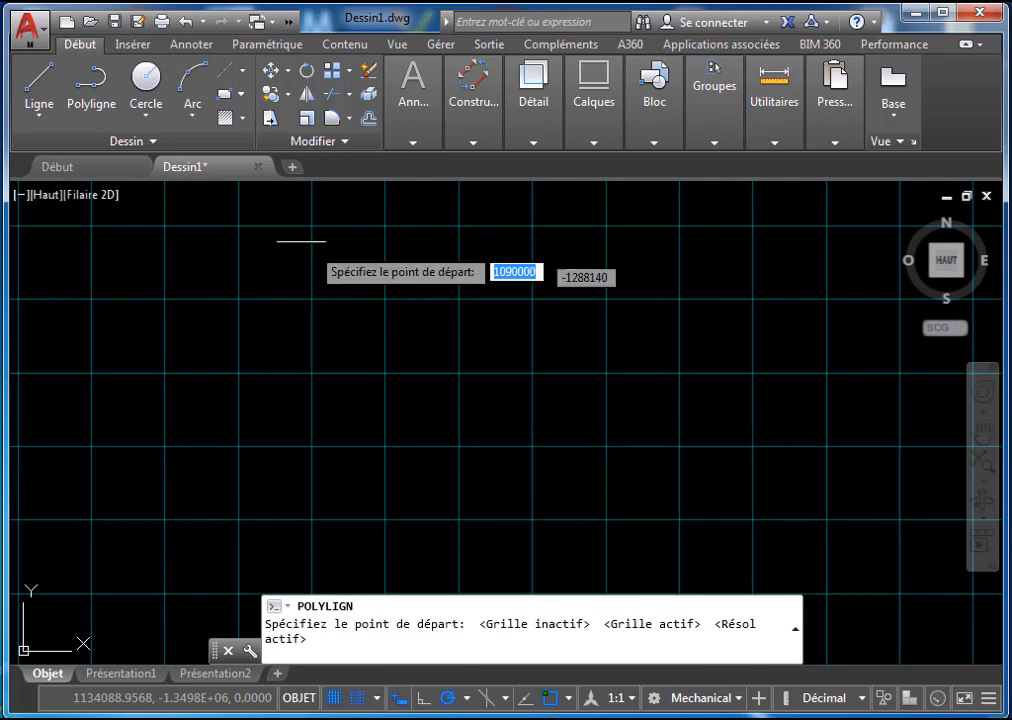
pyautogui.click(85, 86)
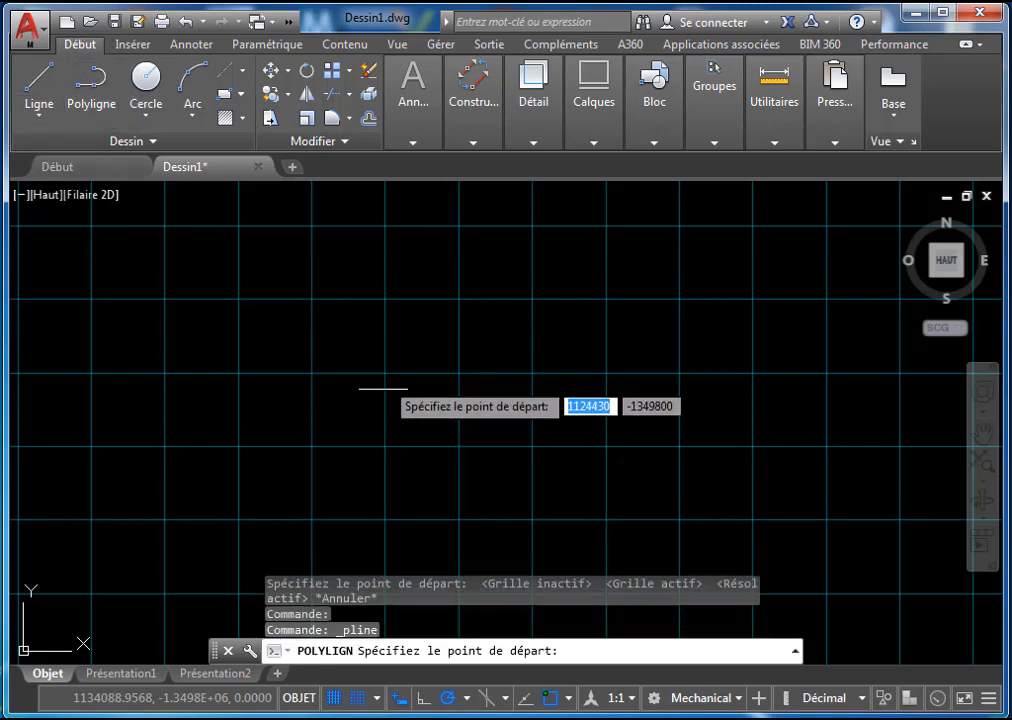
pyautogui.scroll(-2, 384, 378)
pyautogui.scroll(5, 383, 381)
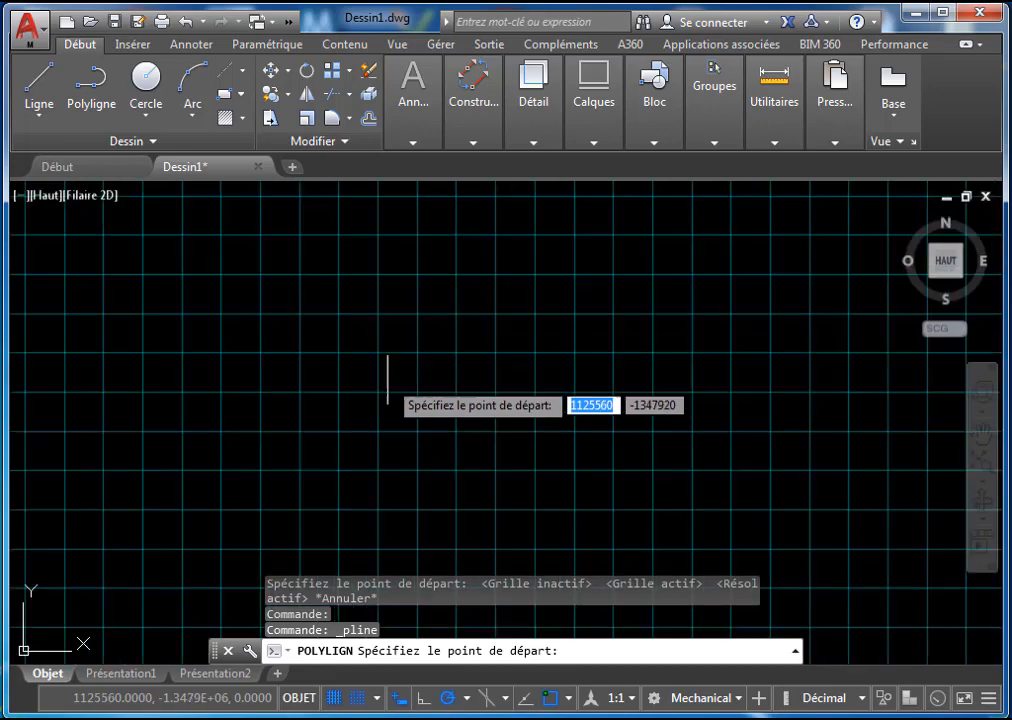
pyautogui.scroll(-2, 413, 459)
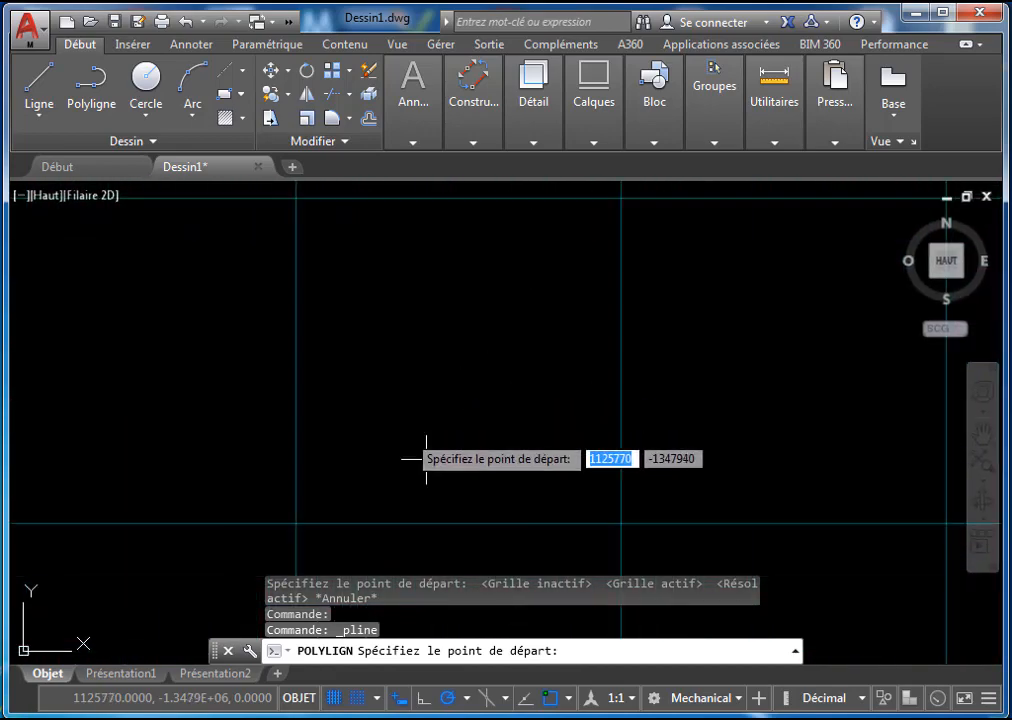
pyautogui.scroll(2, 368, 459)
pyautogui.scroll(-2, 396, 416)
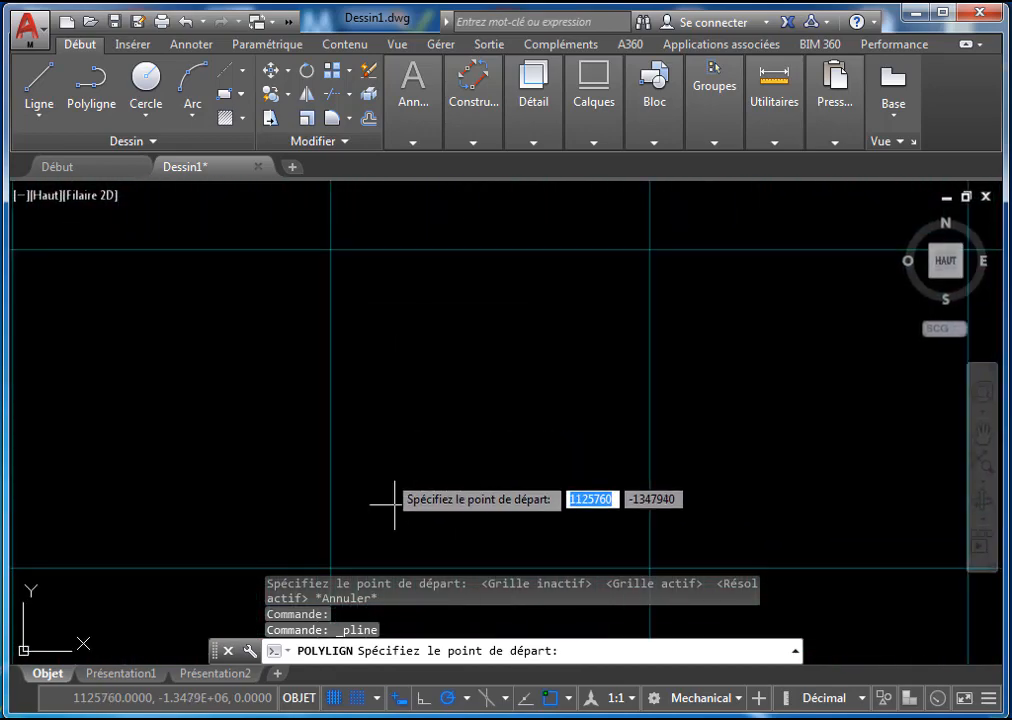
pyautogui.scroll(-2, 390, 423)
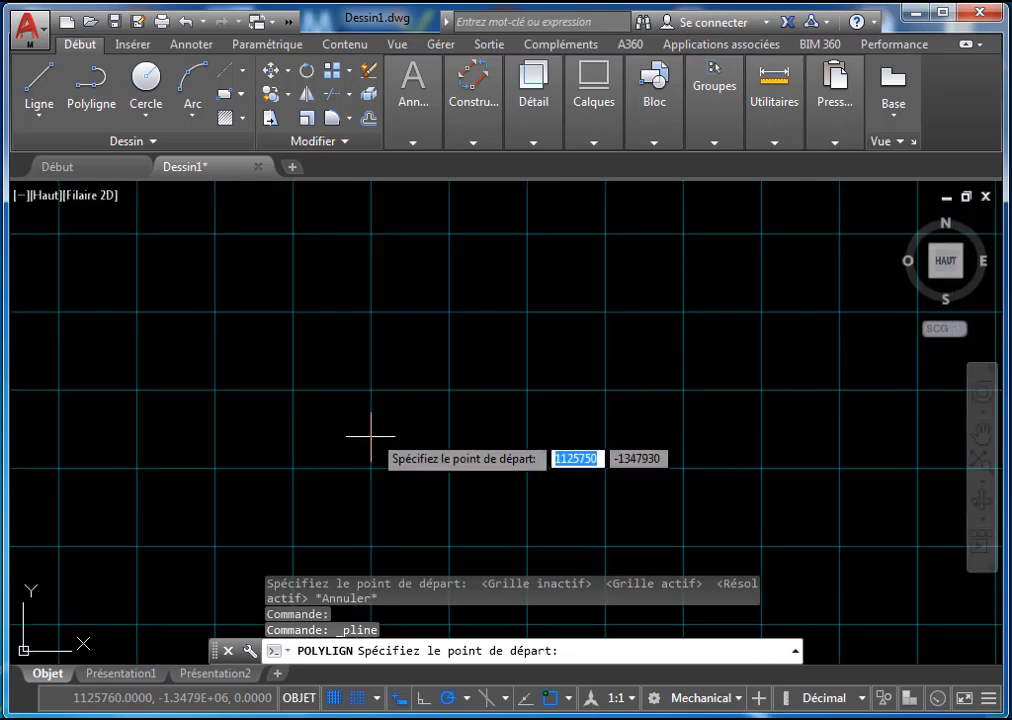
# Start a line at a grid intersection and check the available snap modes, leaving snap to grid active
pyautogui.click(42, 84)
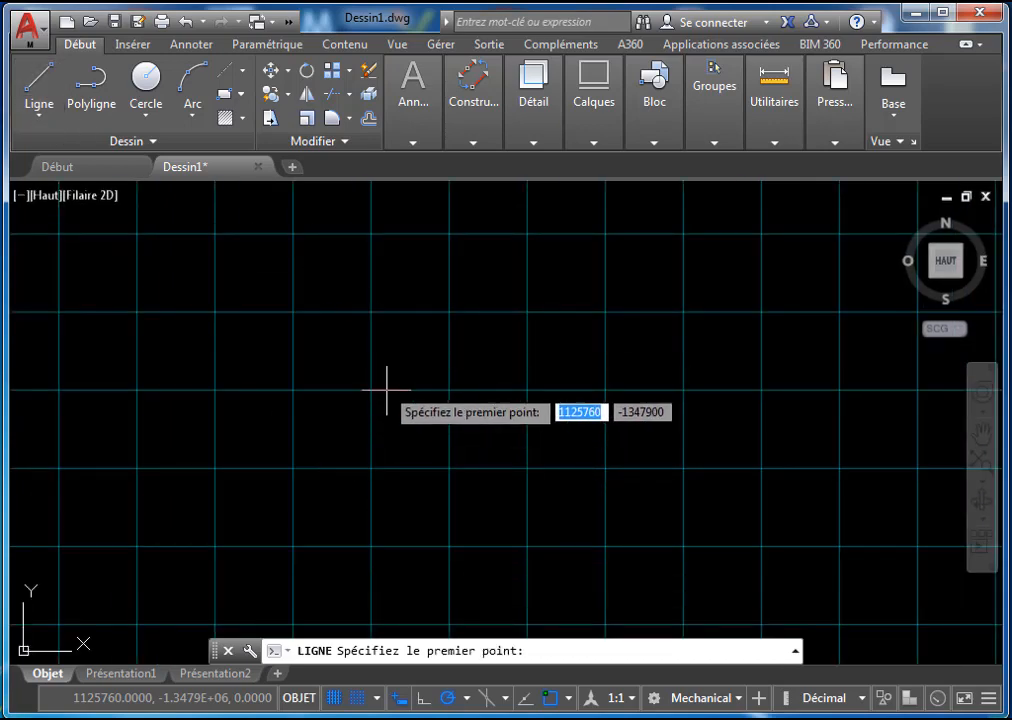
pyautogui.scroll(2, 390, 420)
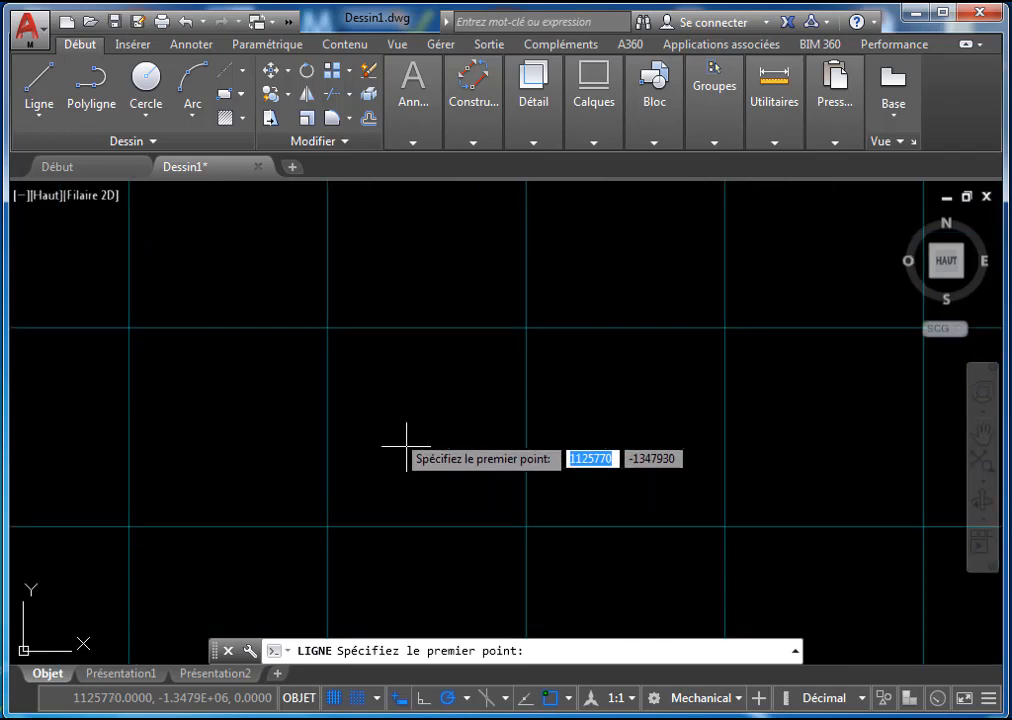
pyautogui.click(327, 525)
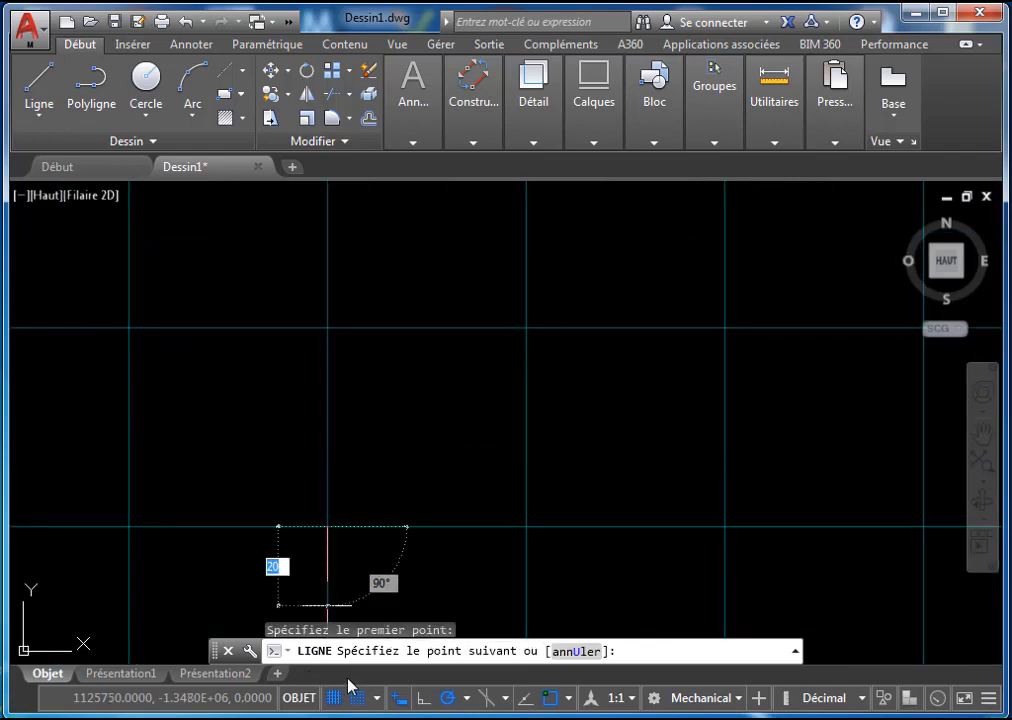
pyautogui.click(373, 697)
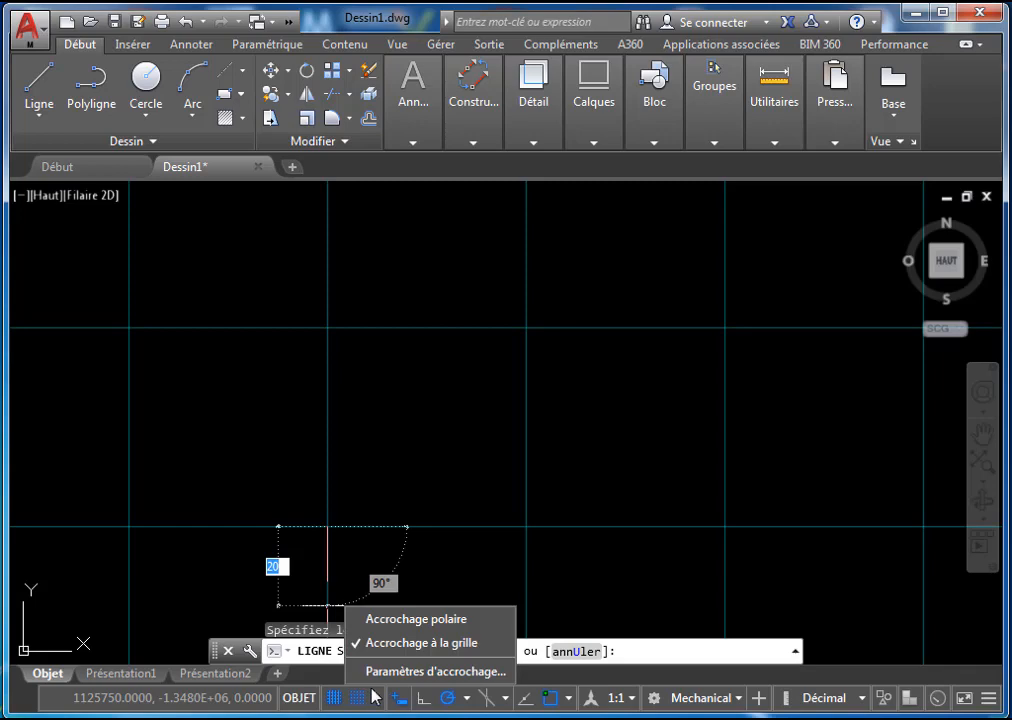
pyautogui.click(361, 704)
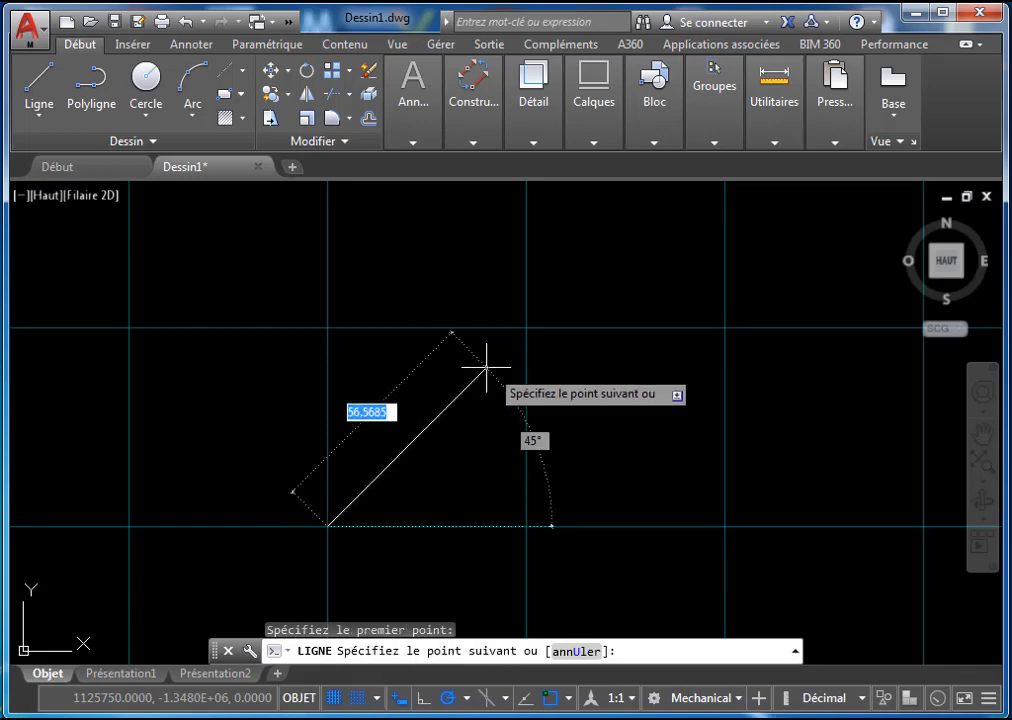
# Examine how the line's next point snaps relative to the grid squares at several magnifications, and cancel the line
pyautogui.scroll(2, 476, 364)
pyautogui.scroll(-5, 463, 360)
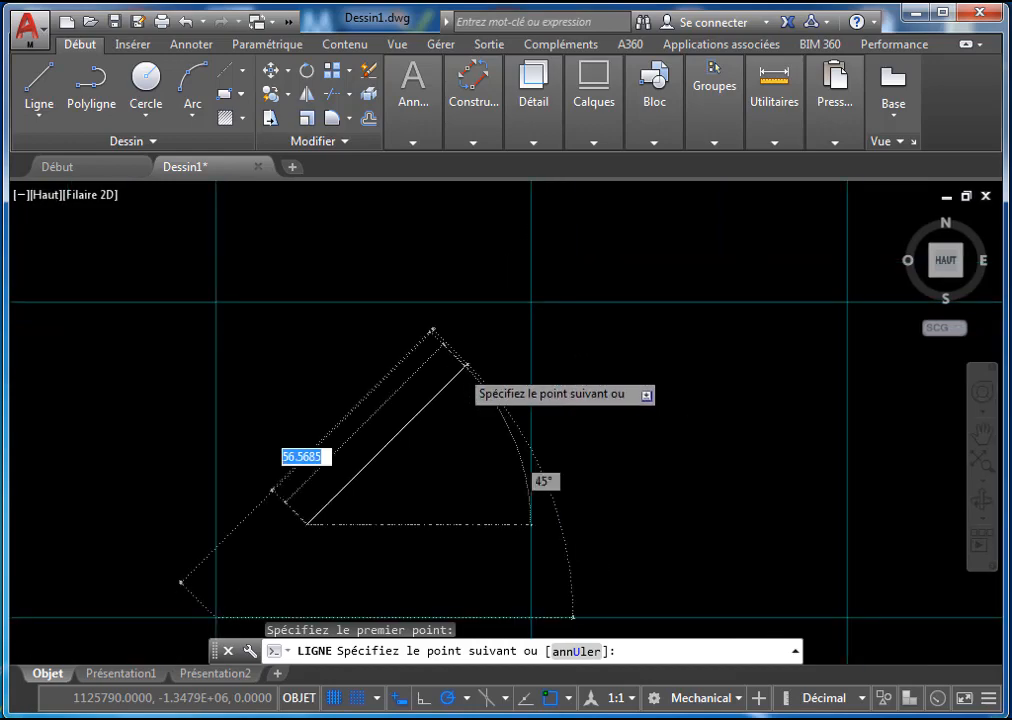
pyautogui.scroll(2, 515, 350)
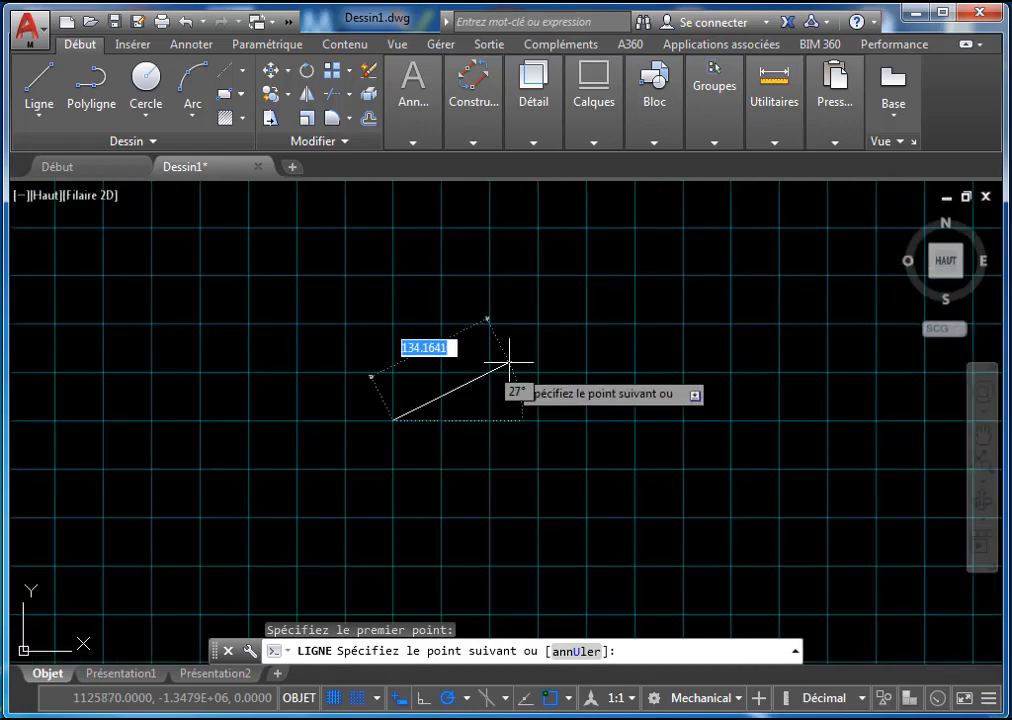
pyautogui.scroll(2, 304, 407)
pyautogui.moveTo(304, 407); pyautogui.dragTo(1003, 94, button='middle')
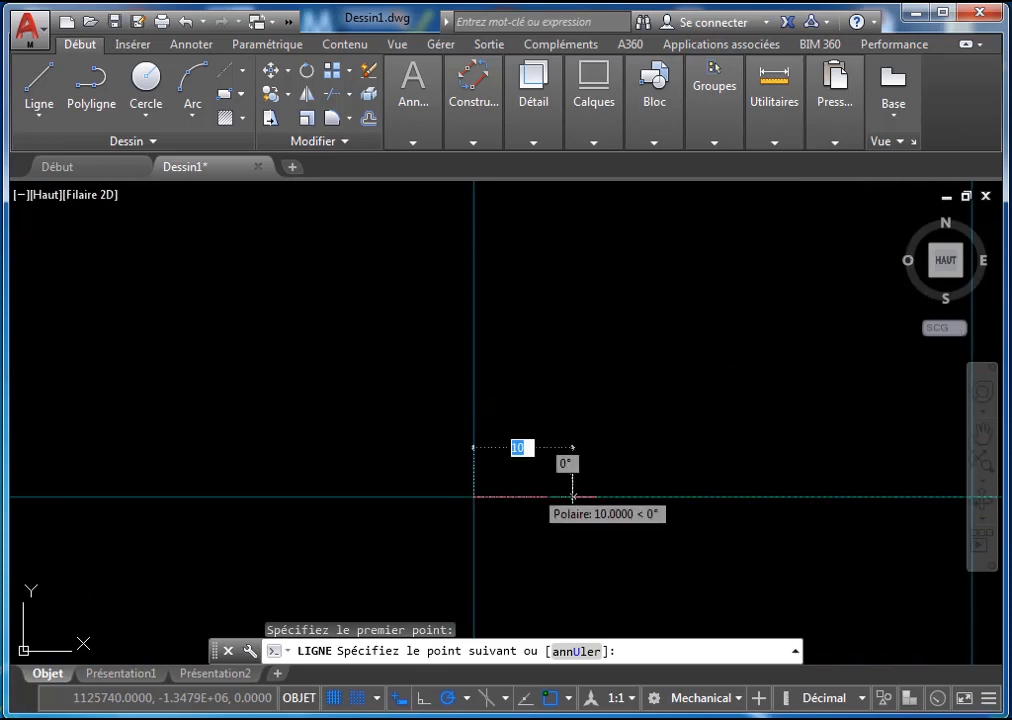
pyautogui.scroll(2, 577, 495)
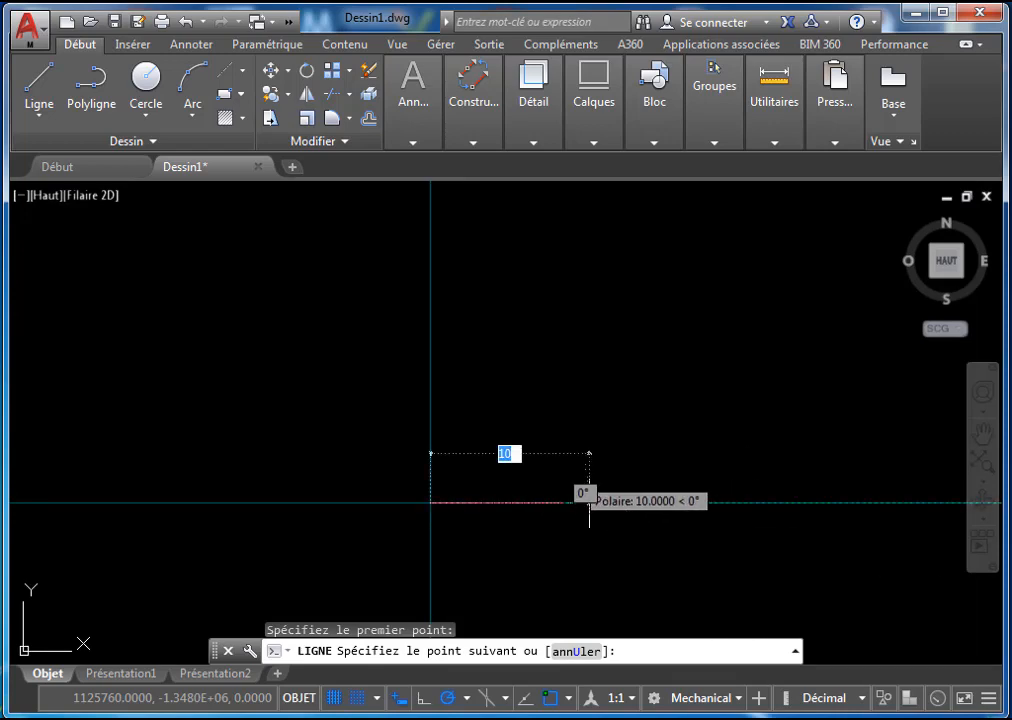
pyautogui.scroll(-5, 589, 502)
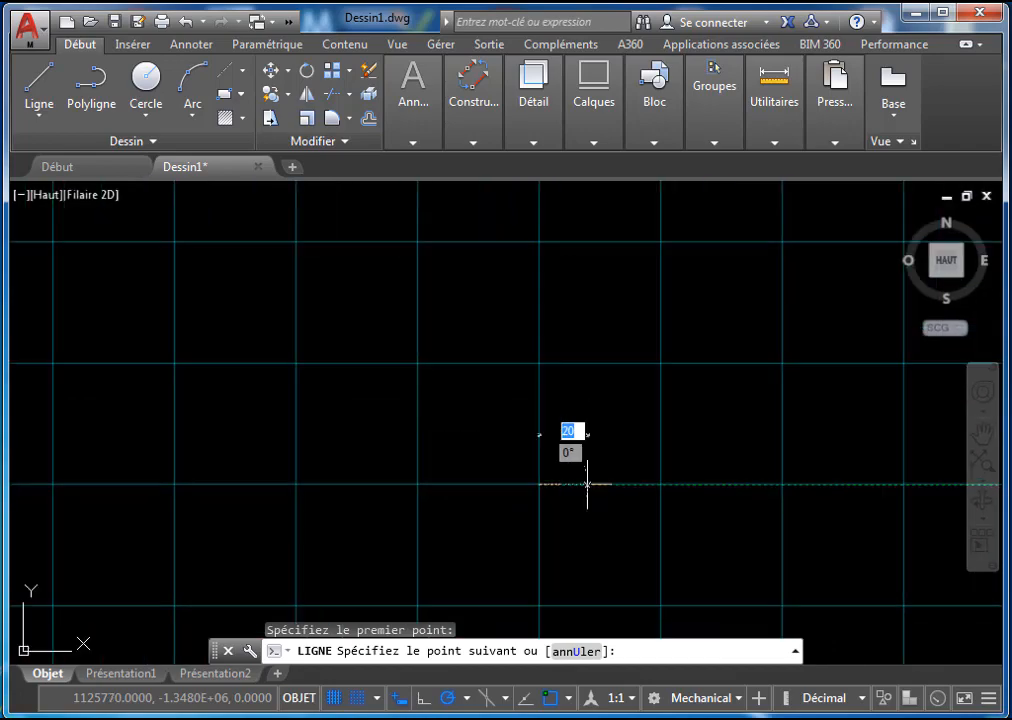
pyautogui.scroll(2, 587, 484)
pyautogui.scroll(-4, 590, 435)
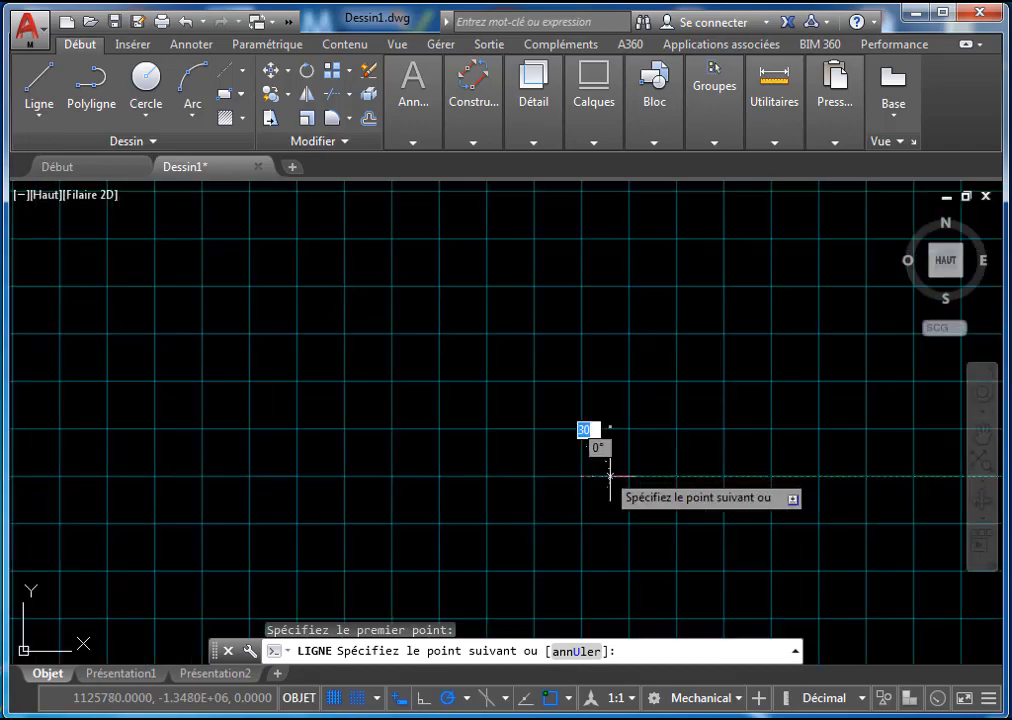
pyautogui.scroll(3, 620, 445)
pyautogui.scroll(-4, 615, 457)
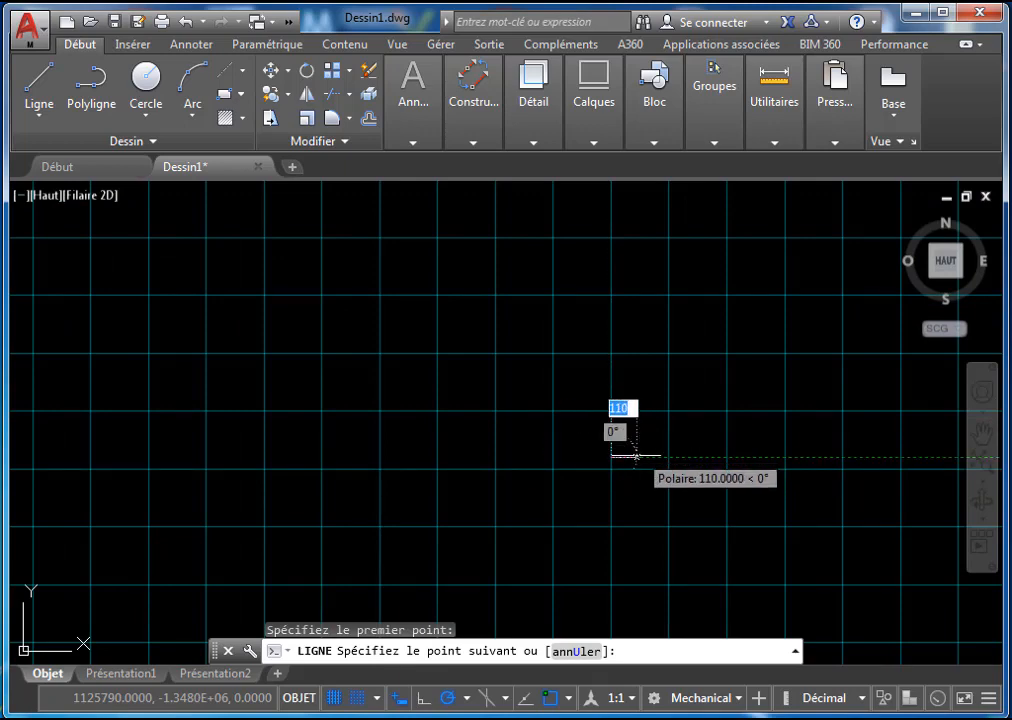
pyautogui.press('Escape')
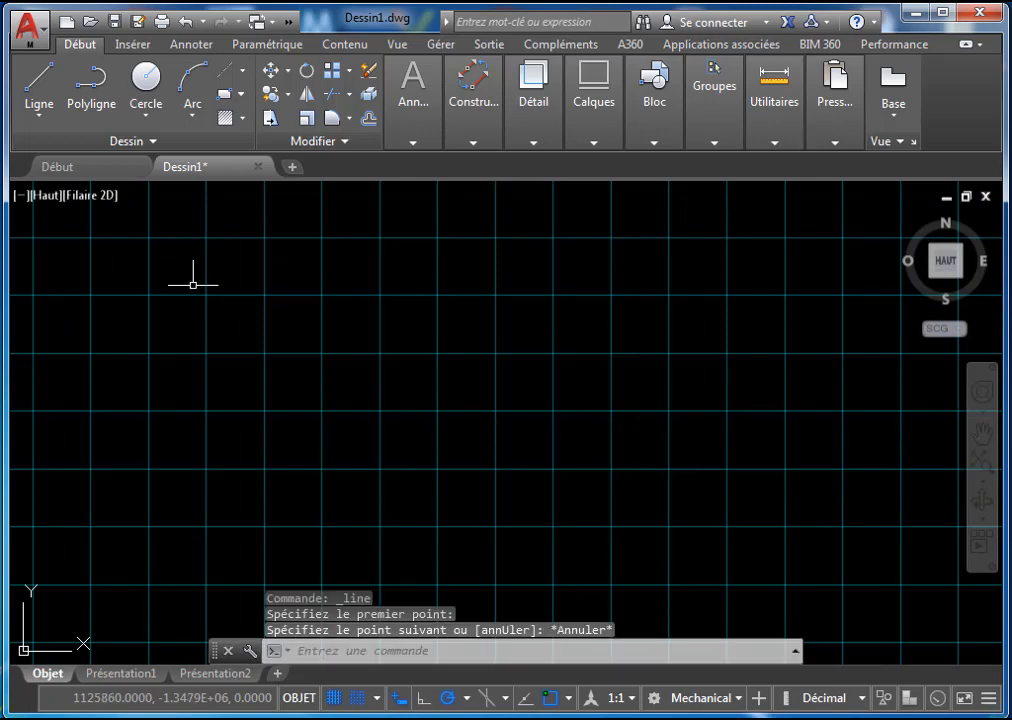
# Apply black (0,0,0) as the colour of the small grid lines in 2D model space through the display options
pyautogui.click(30, 30)
pyautogui.click(193, 569)
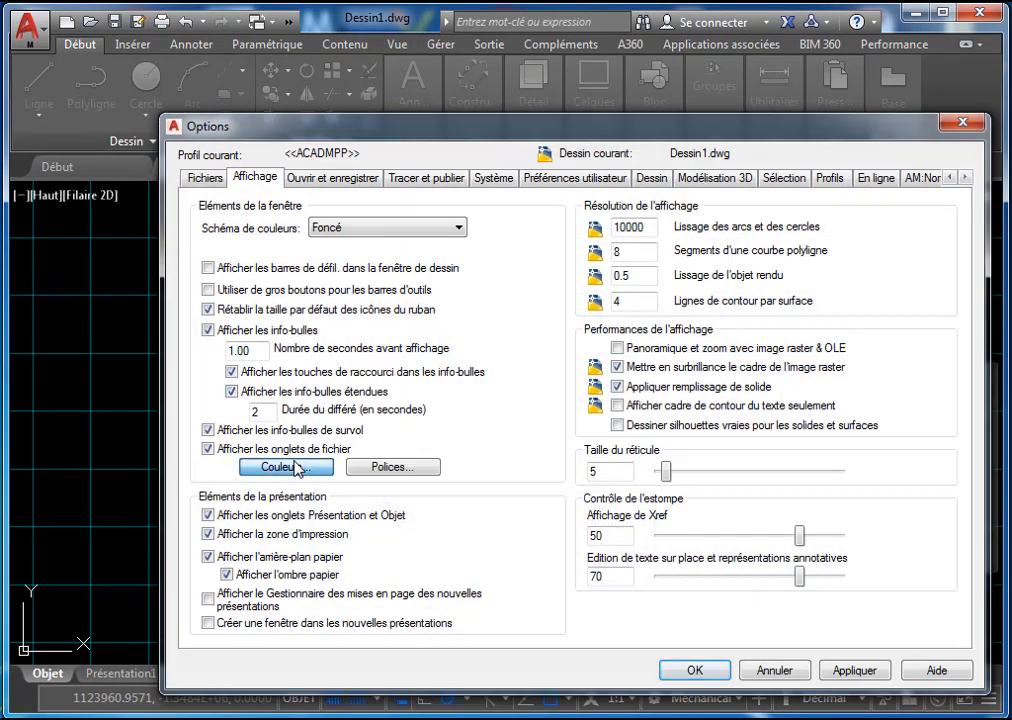
pyautogui.click(297, 468)
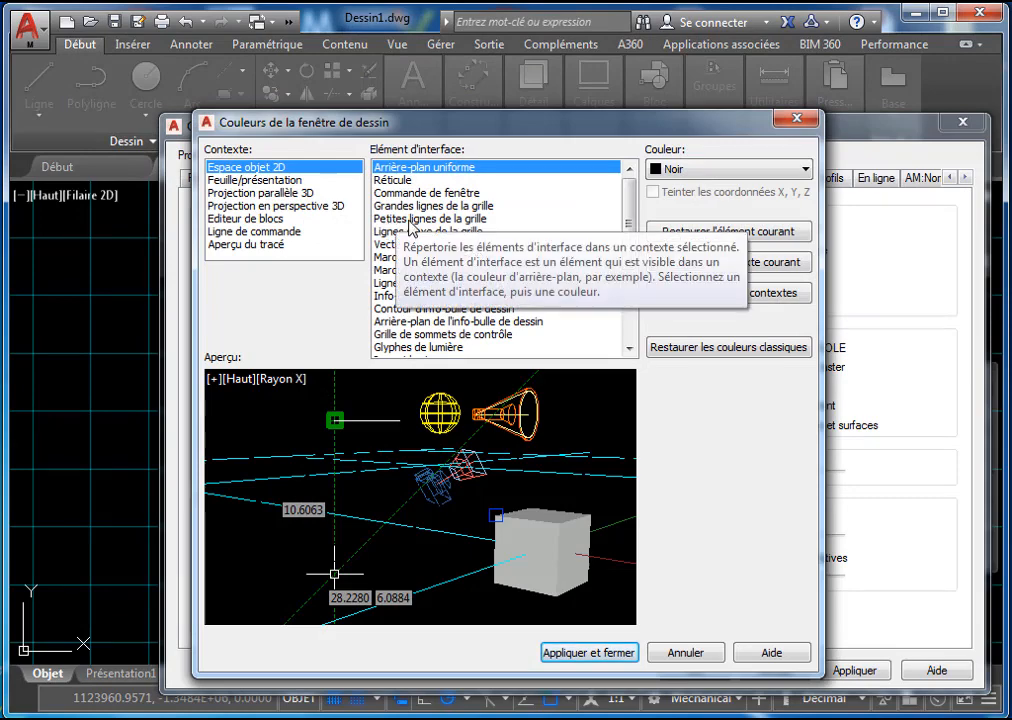
pyautogui.click(465, 220)
pyautogui.click(693, 170)
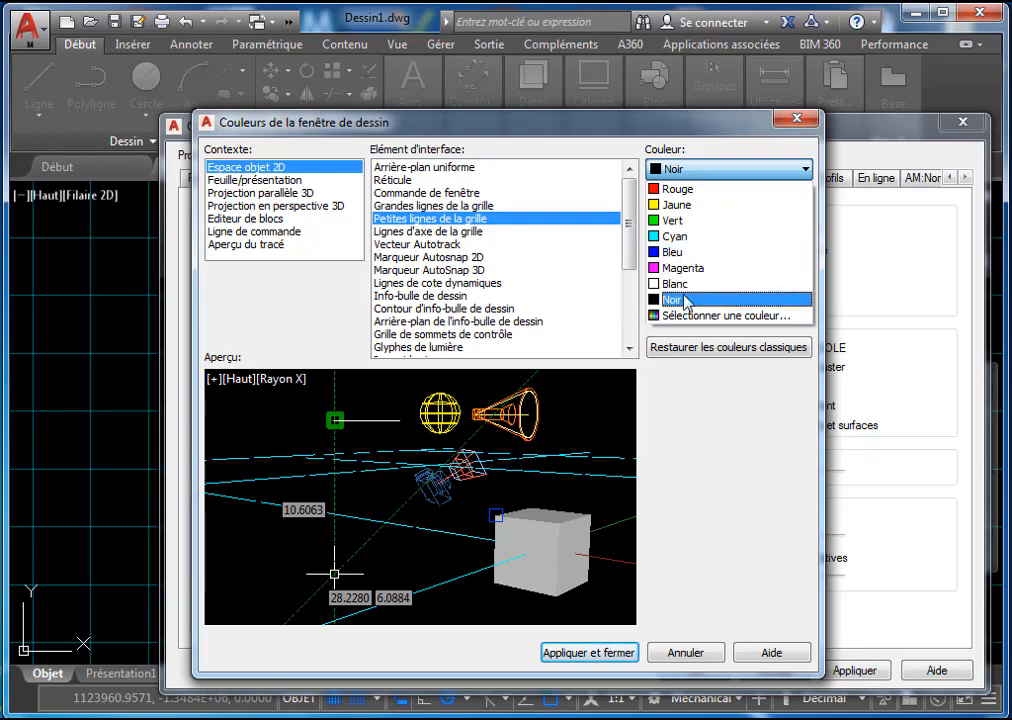
pyautogui.click(690, 316)
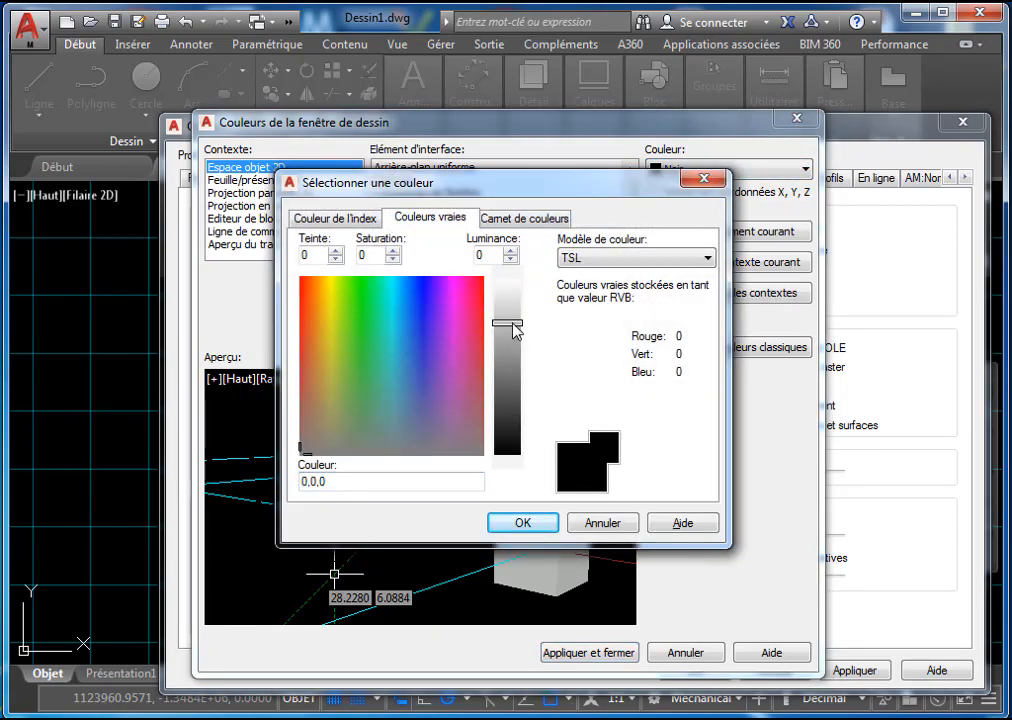
pyautogui.click(522, 528)
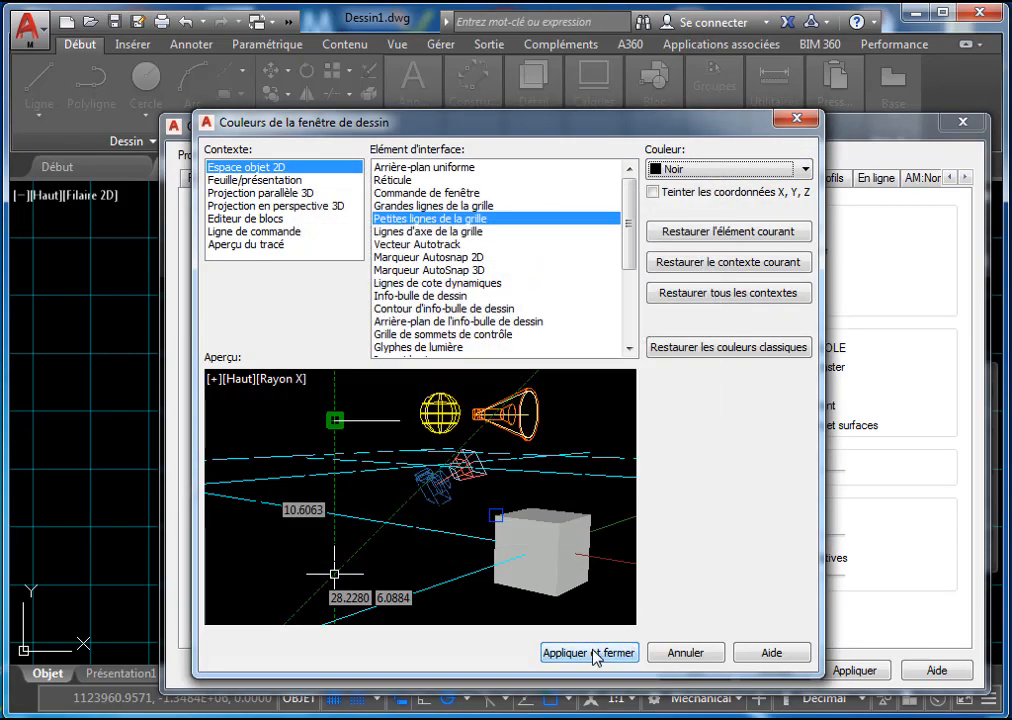
pyautogui.click(592, 653)
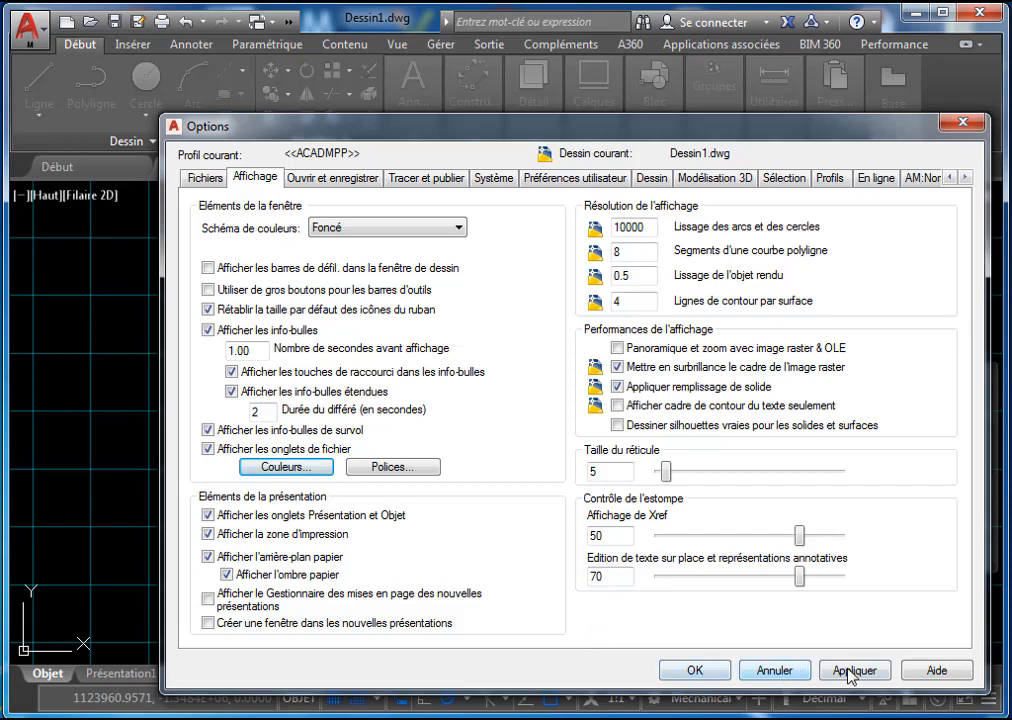
pyautogui.click(700, 672)
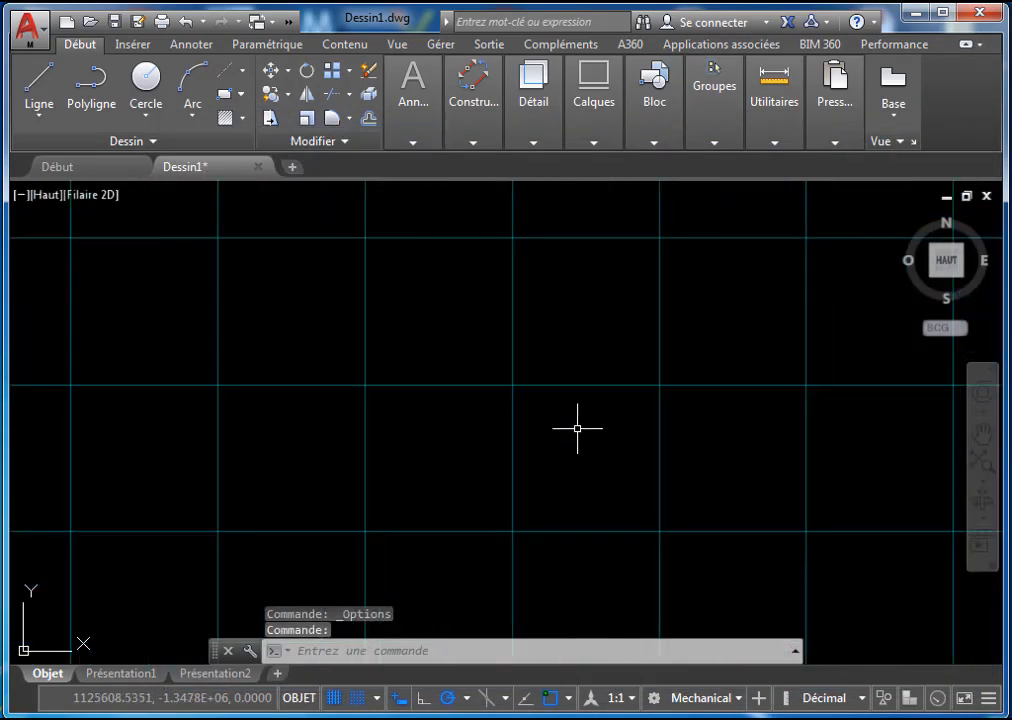
# Set the colour of the small grid lines in 2D model space to green (Vert) through the display options
pyautogui.click(28, 28)
pyautogui.click(193, 568)
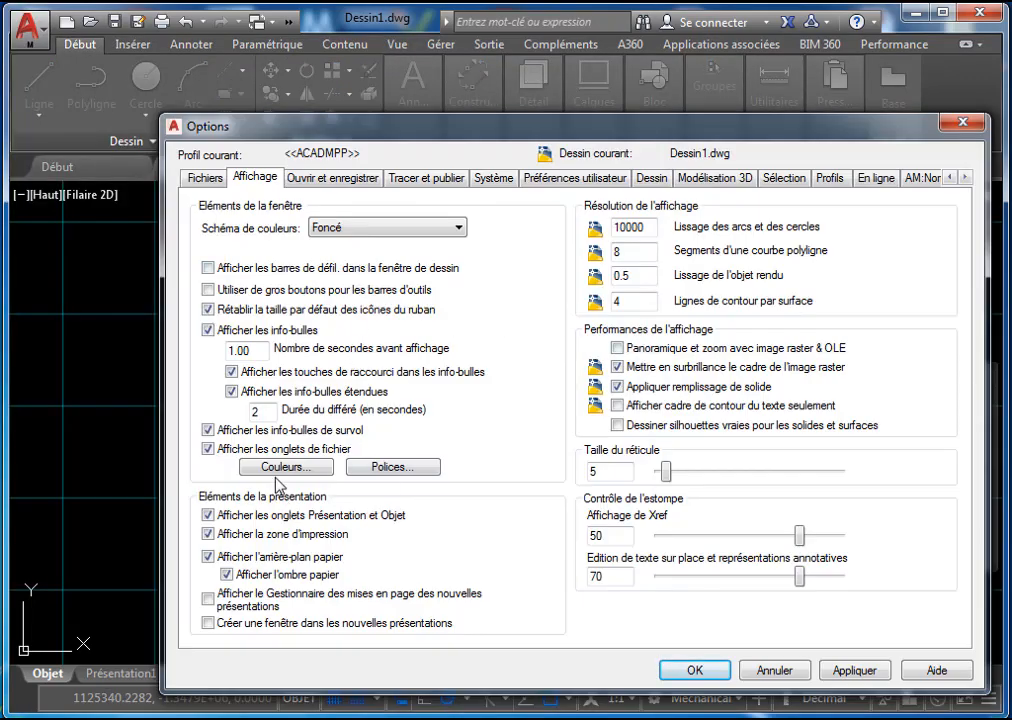
pyautogui.click(282, 468)
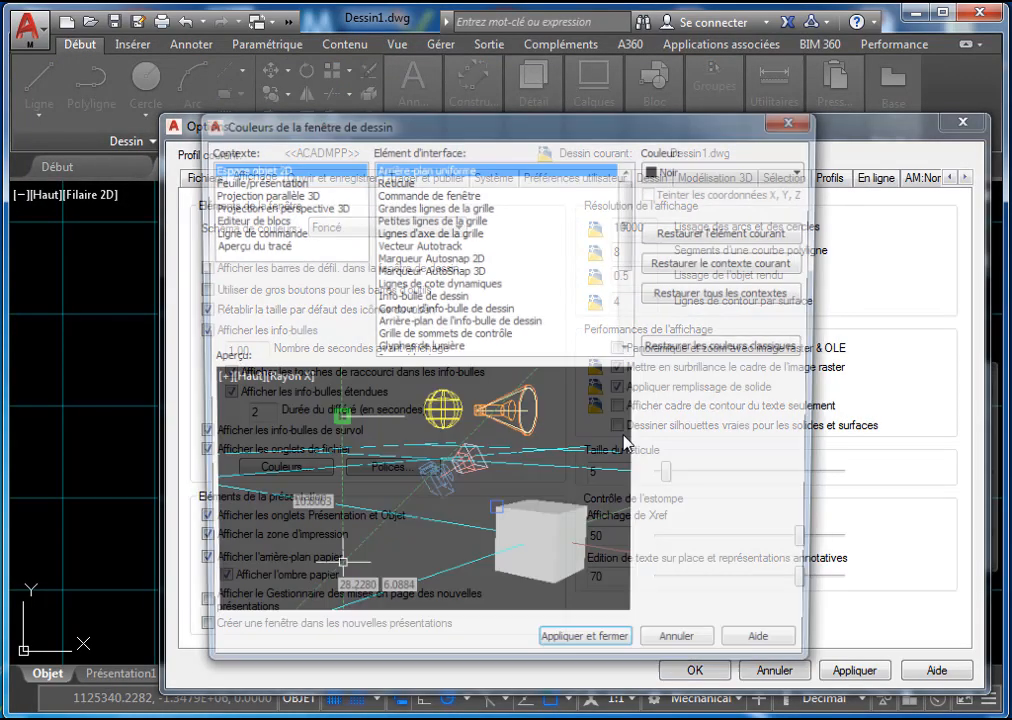
pyautogui.click(418, 218)
pyautogui.click(678, 170)
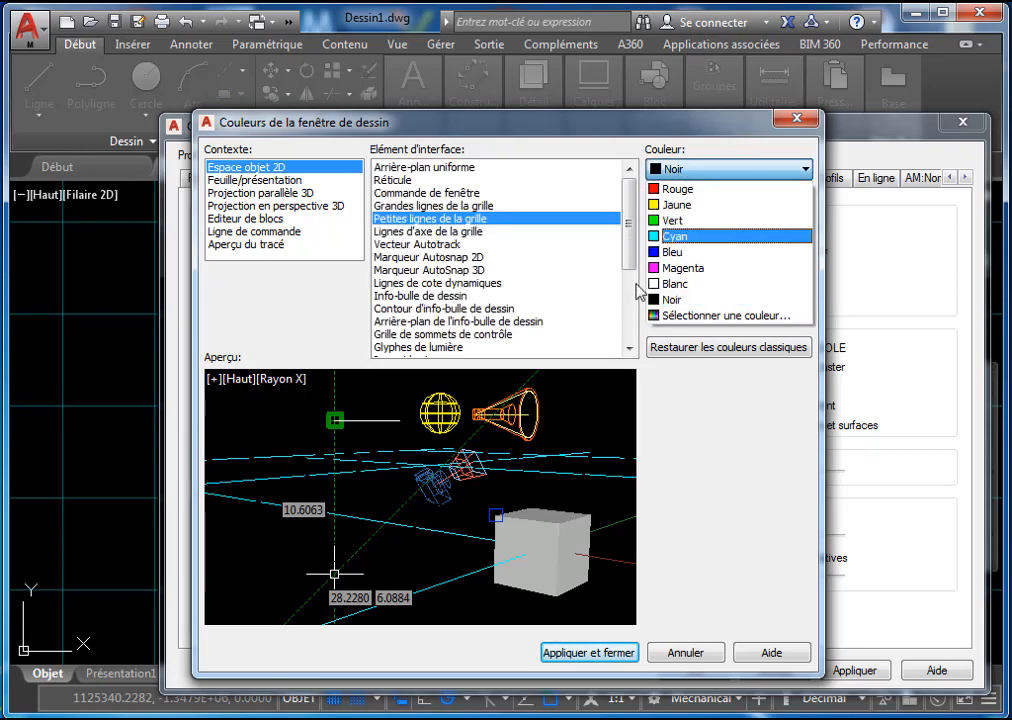
pyautogui.click(673, 222)
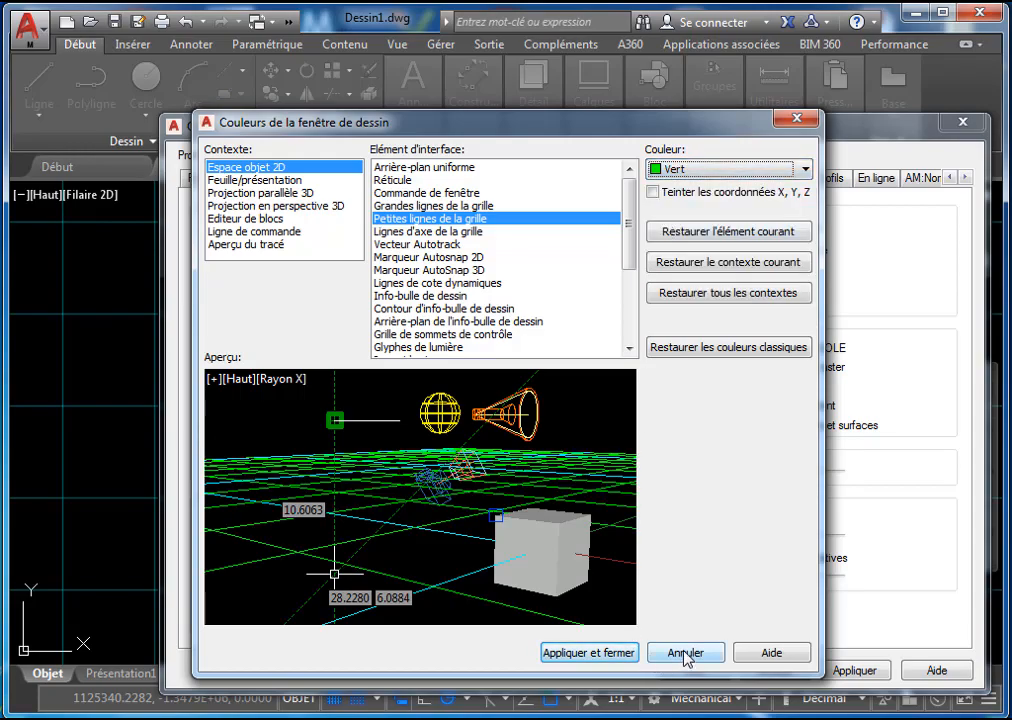
pyautogui.click(589, 652)
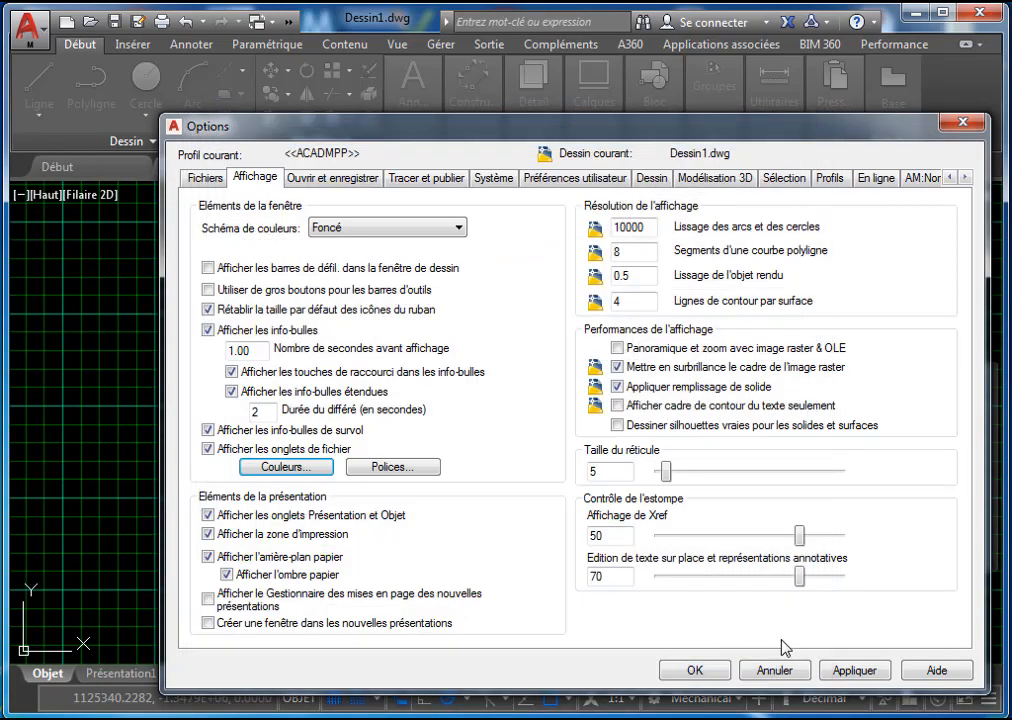
pyautogui.click(691, 670)
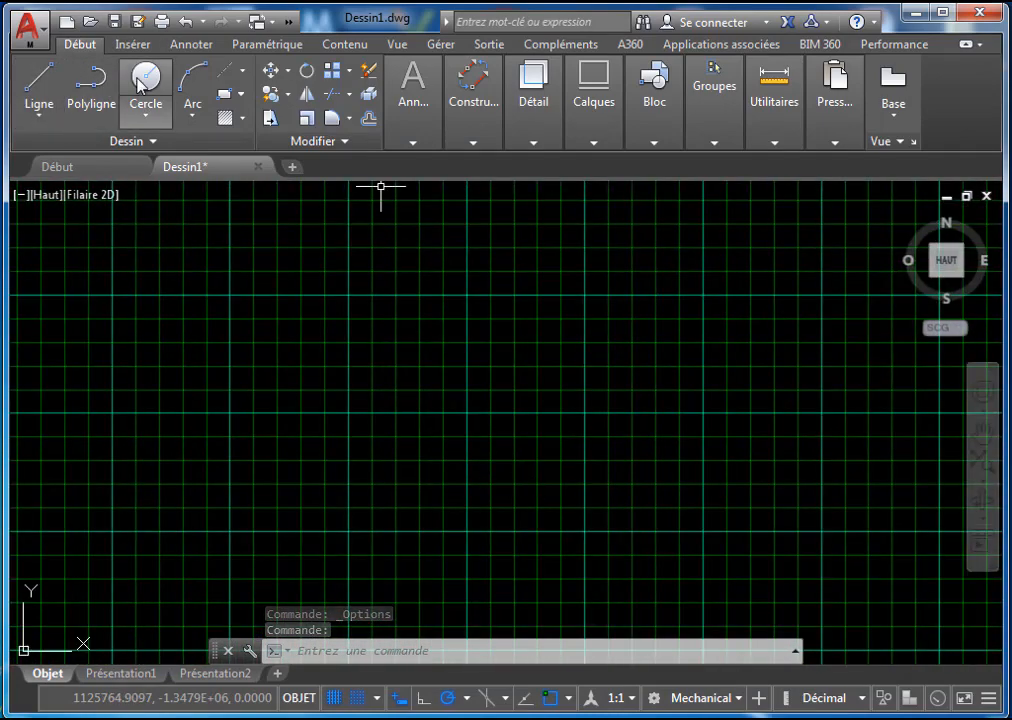
# Start a polyline at an intersection of major grid lines and draw a 90-unit horizontal segment to the right
pyautogui.click(92, 82)
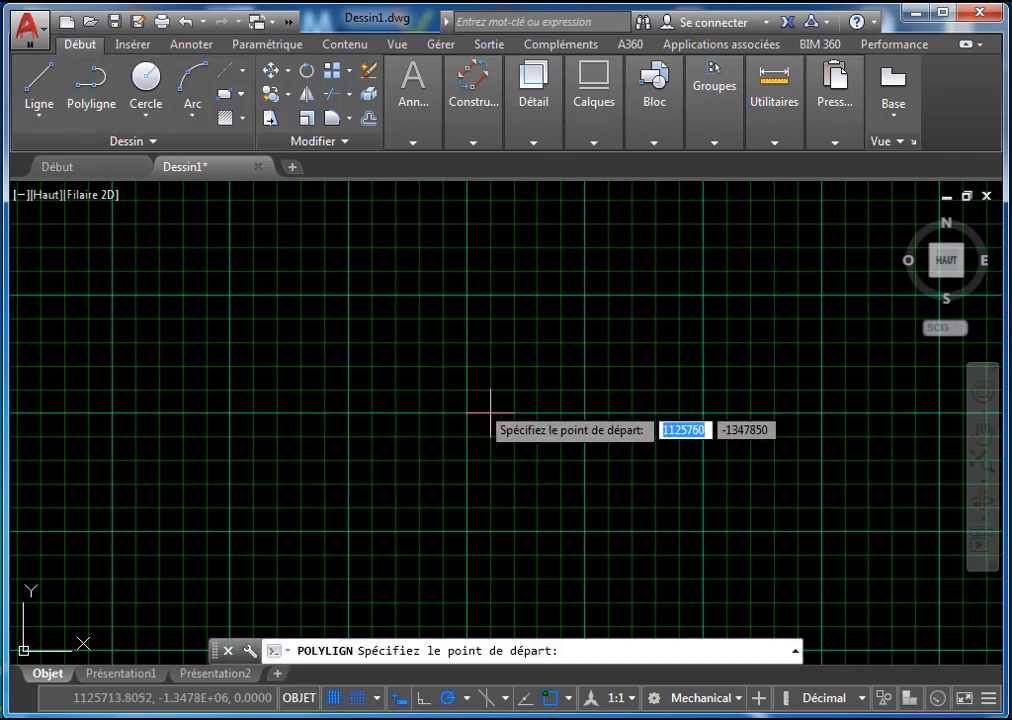
pyautogui.scroll(3, 515, 391)
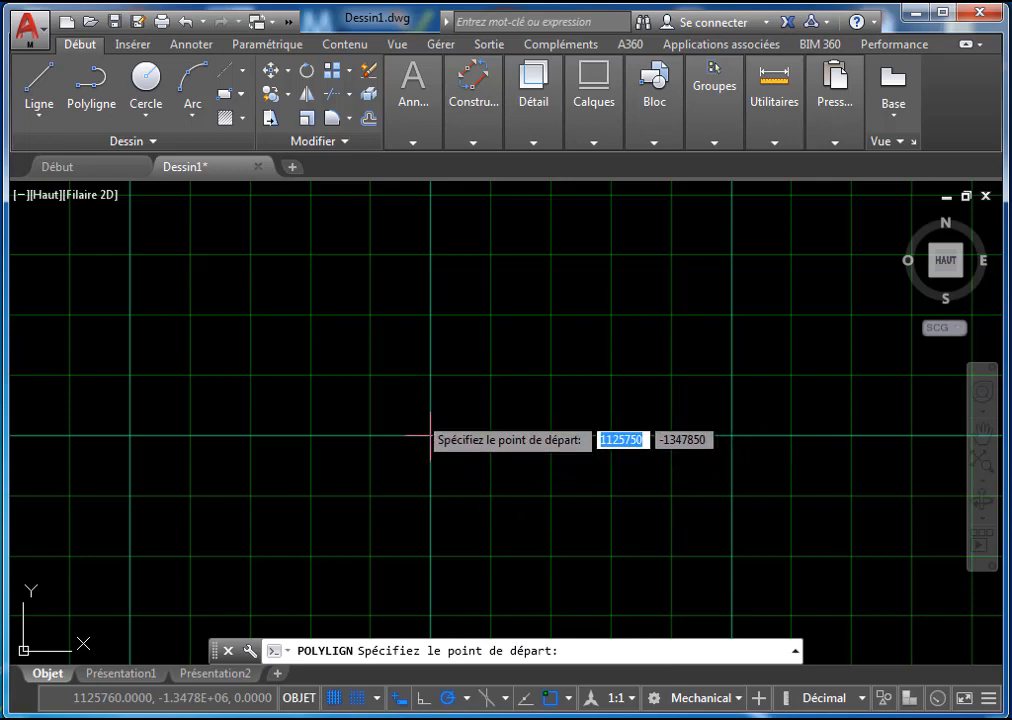
pyautogui.scroll(2, 431, 436)
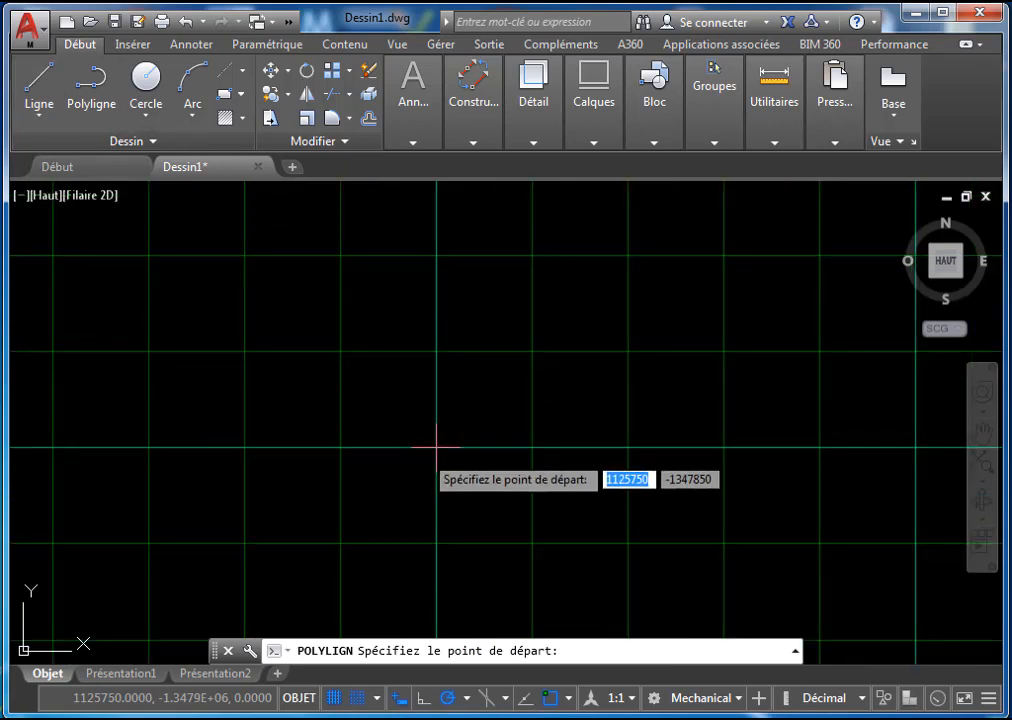
pyautogui.click(436, 448)
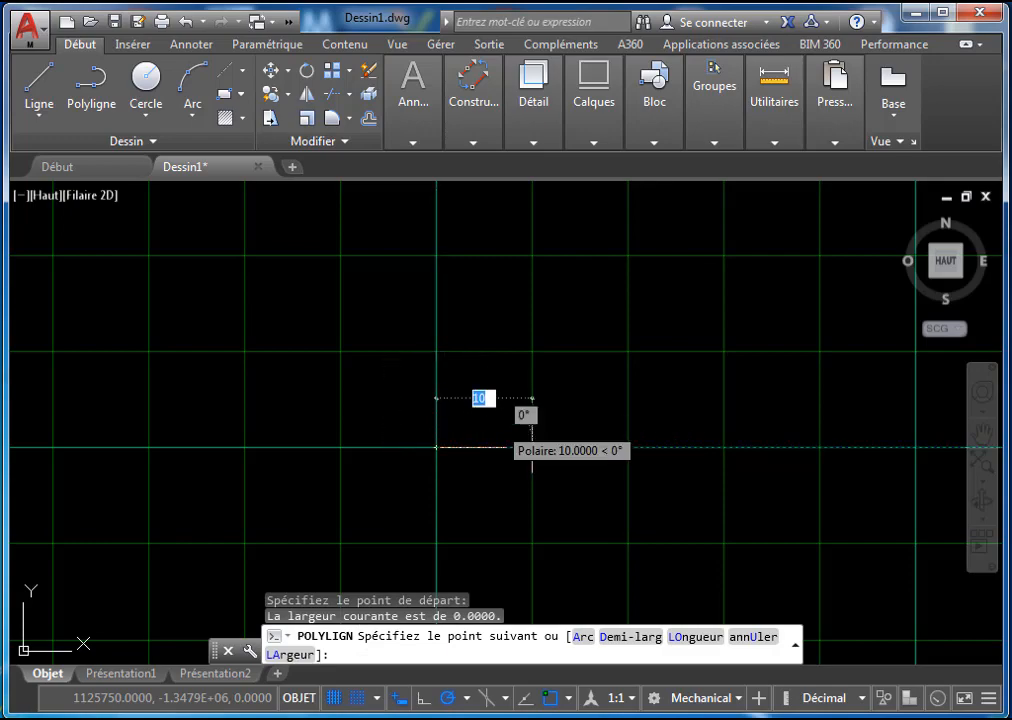
pyautogui.scroll(3, 540, 470)
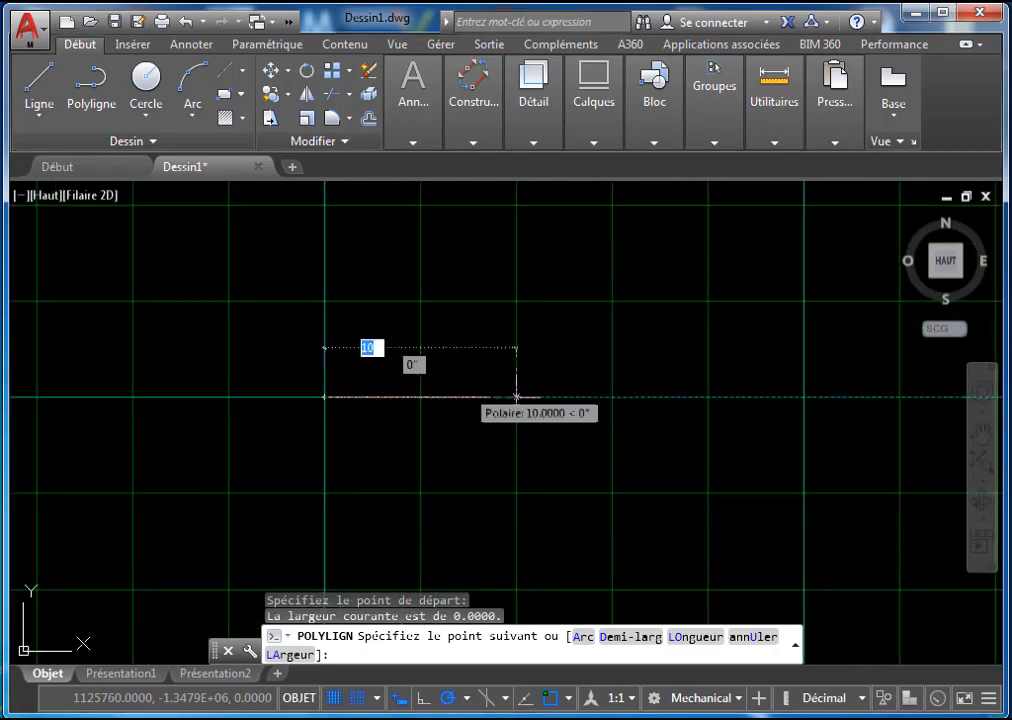
pyautogui.scroll(-7, 516, 397)
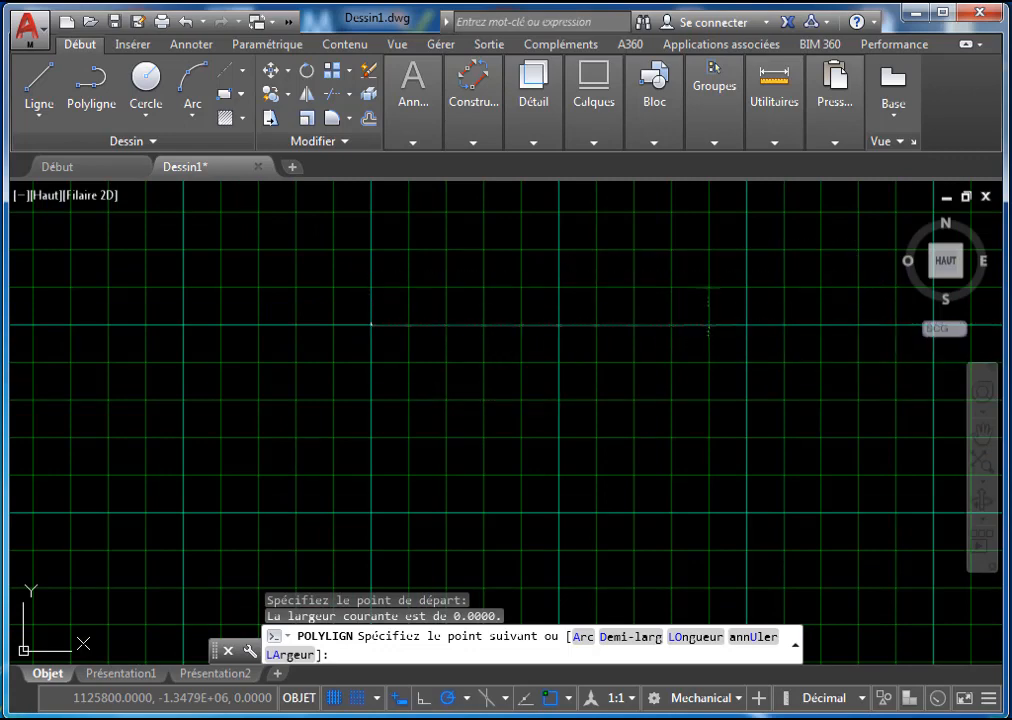
pyautogui.click(709, 325)
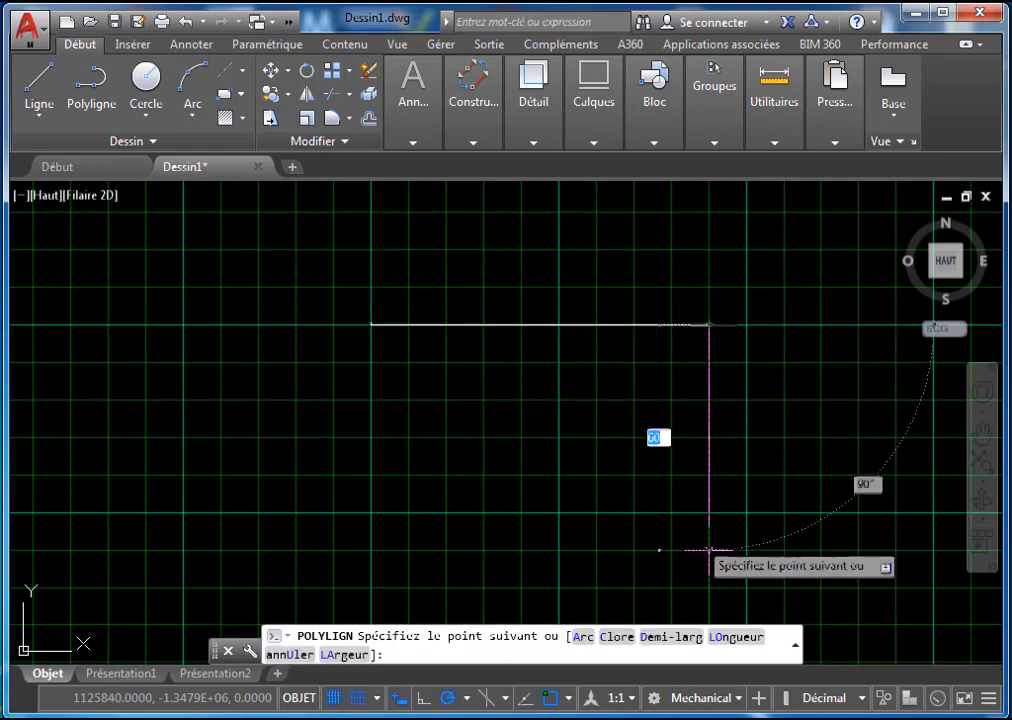
# Continue the polyline with a semicircular arc ending 30 units below and a 90-unit straight segment back to the left
pyautogui.click(581, 638)
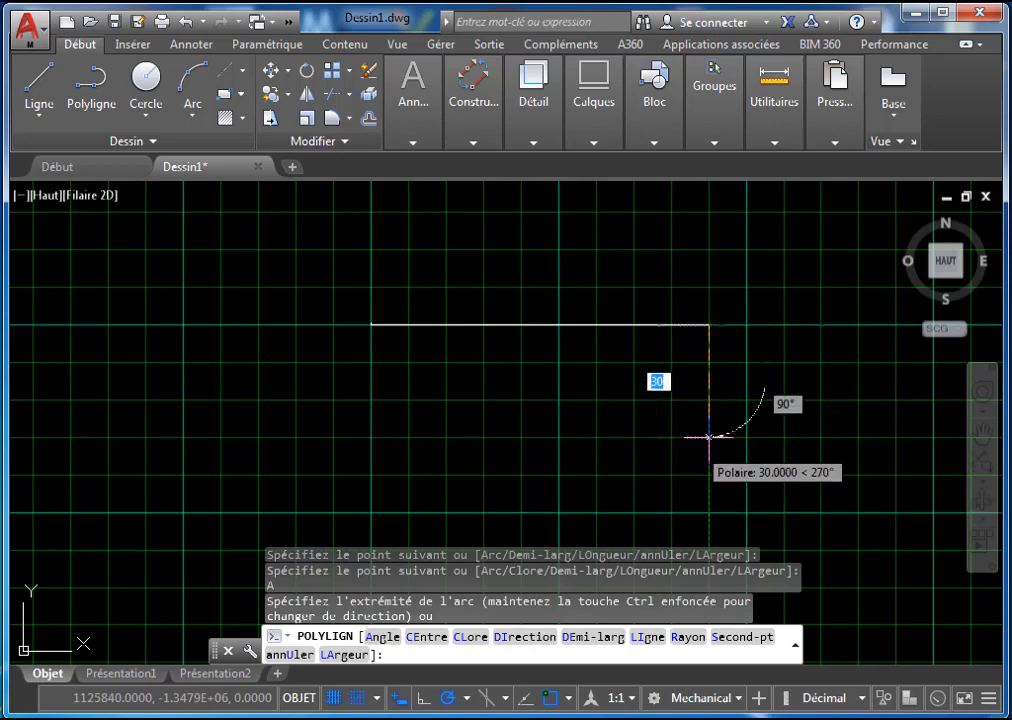
pyautogui.click(709, 437)
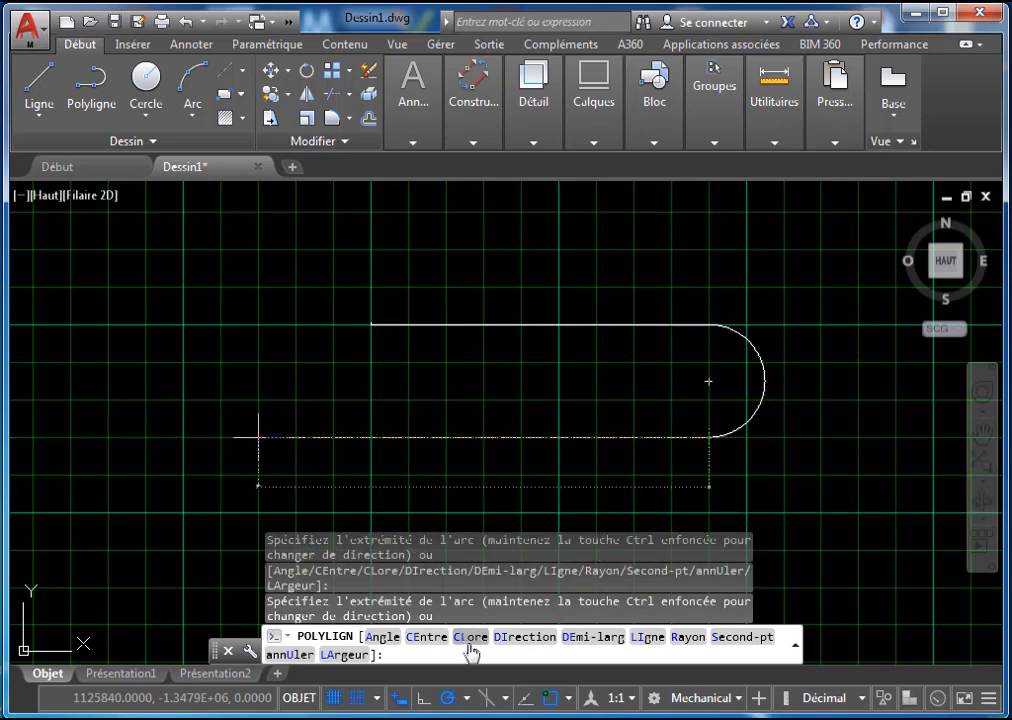
pyautogui.click(640, 642)
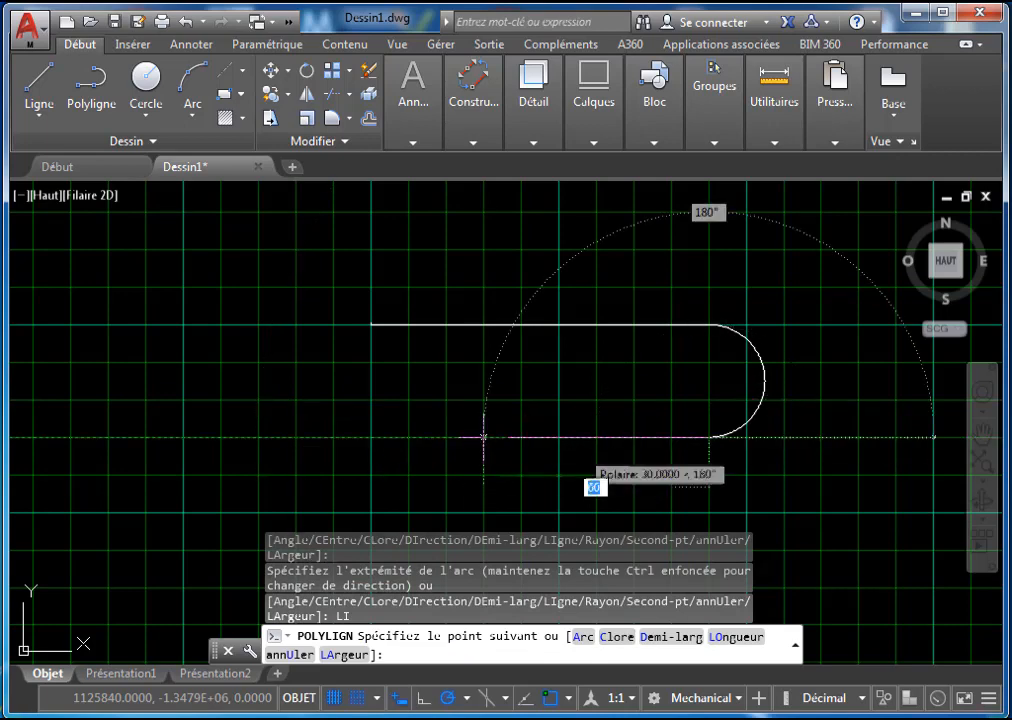
pyautogui.click(370, 437)
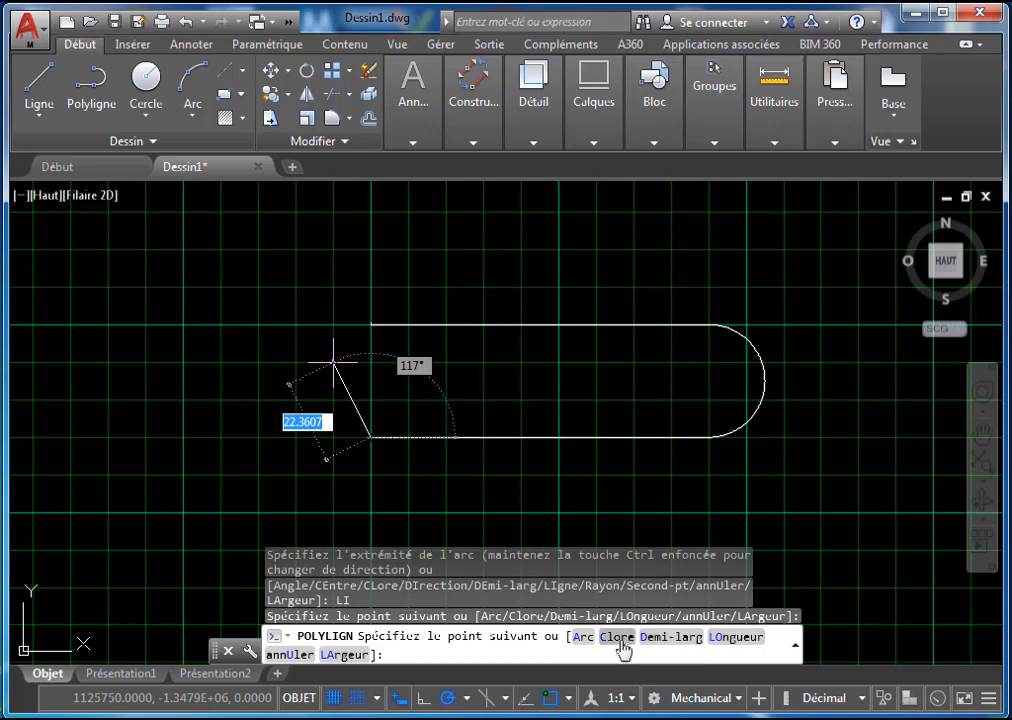
# Complete the slot outline with a semicircular arc ending at the polyline's start point, and end the command
pyautogui.click(584, 638)
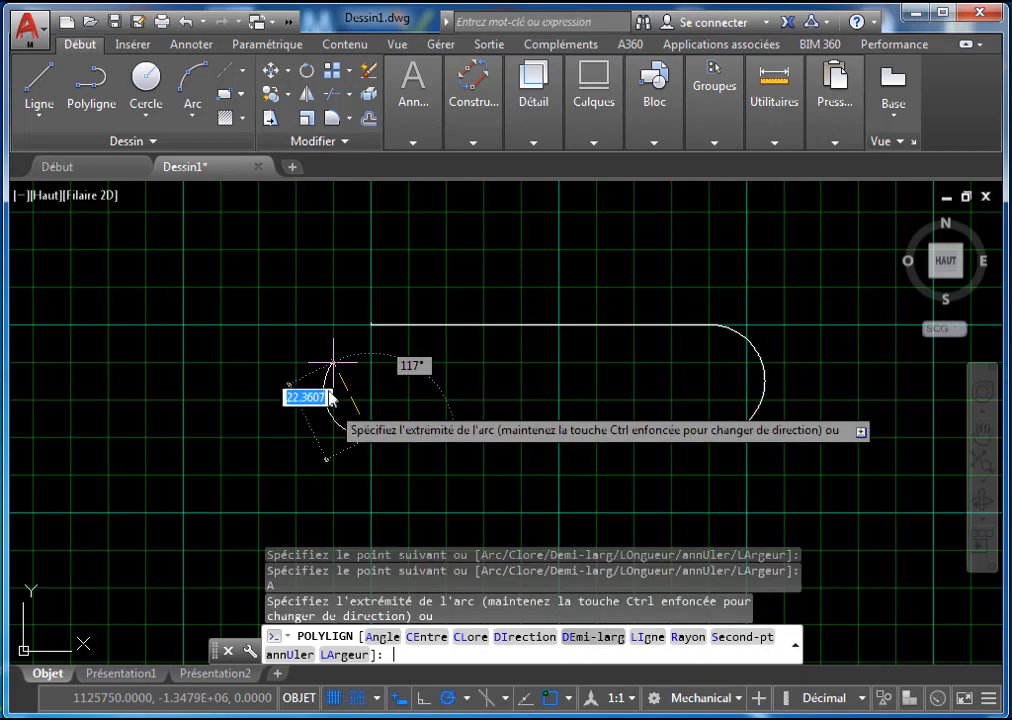
pyautogui.click(370, 323)
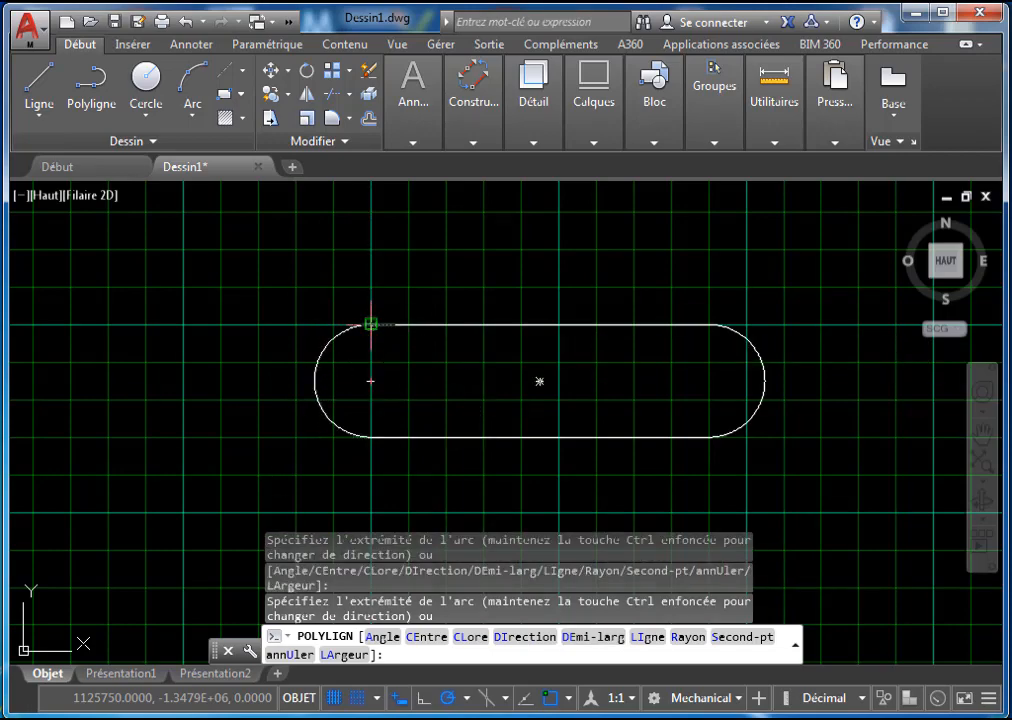
pyautogui.press('Escape')
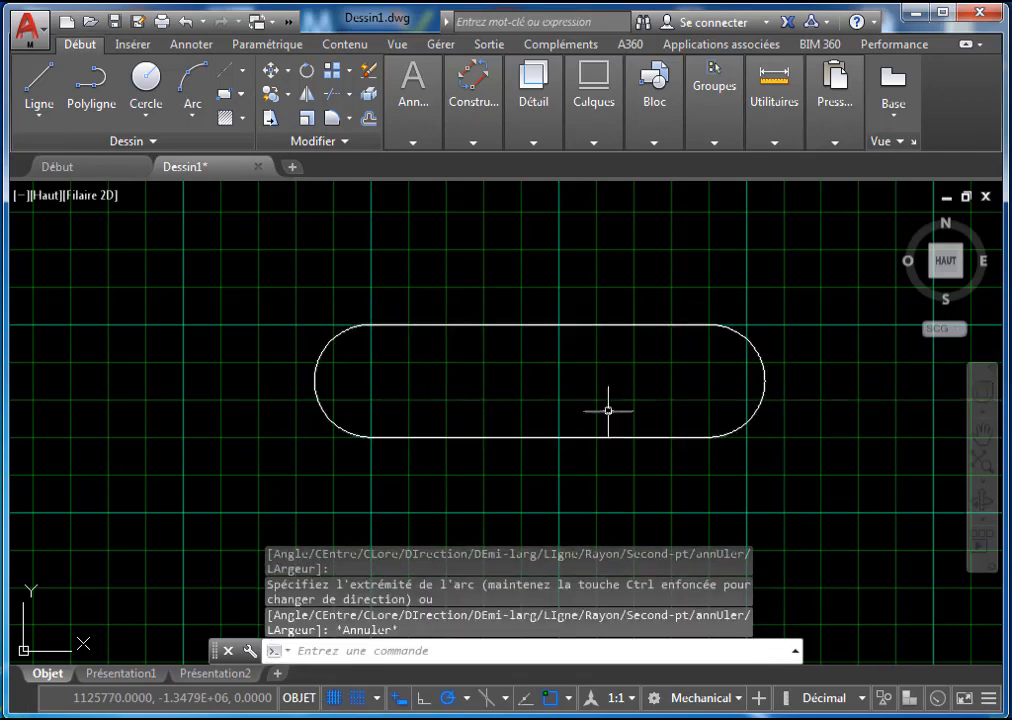
# Review the list of object snap modes without changing any of them
pyautogui.moveTo(608, 410)
pyautogui.mouseDown(button='middle')
pyautogui.moveTo(533, 355)
pyautogui.moveTo(557, 354)
pyautogui.mouseUp(button='middle')
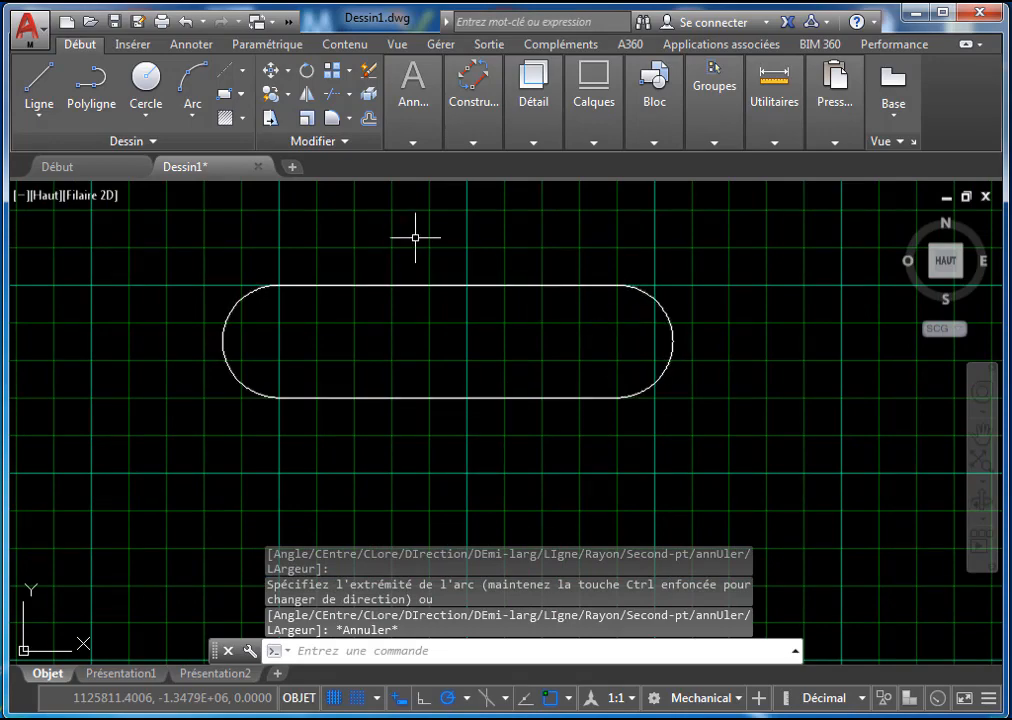
pyautogui.click(568, 699)
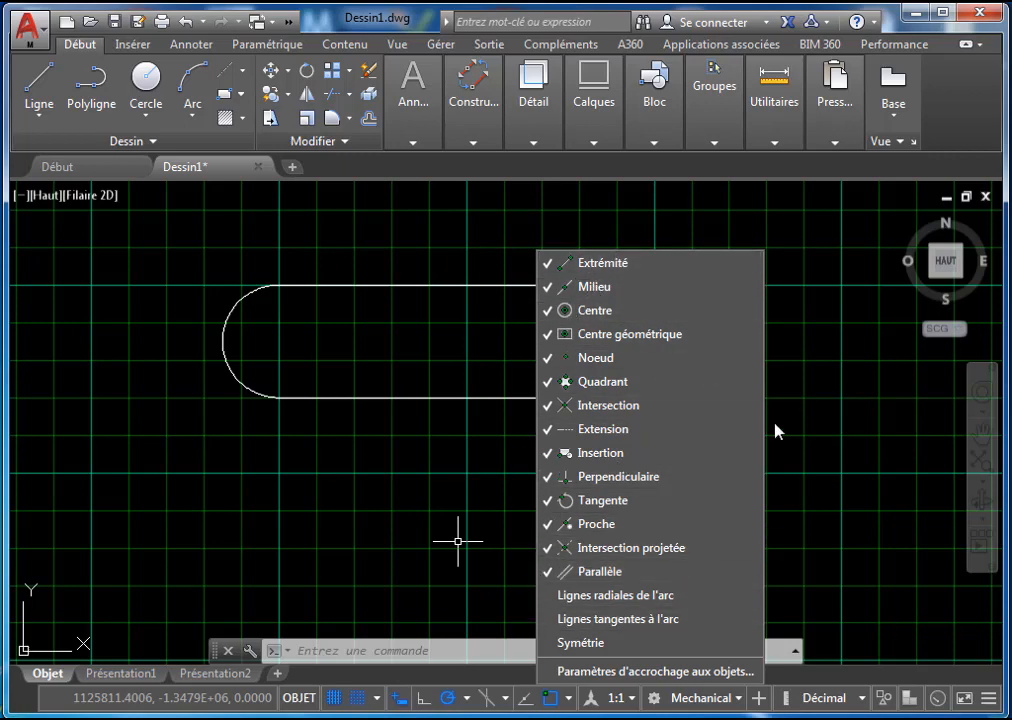
pyautogui.press('Escape')
pyautogui.press('Escape')
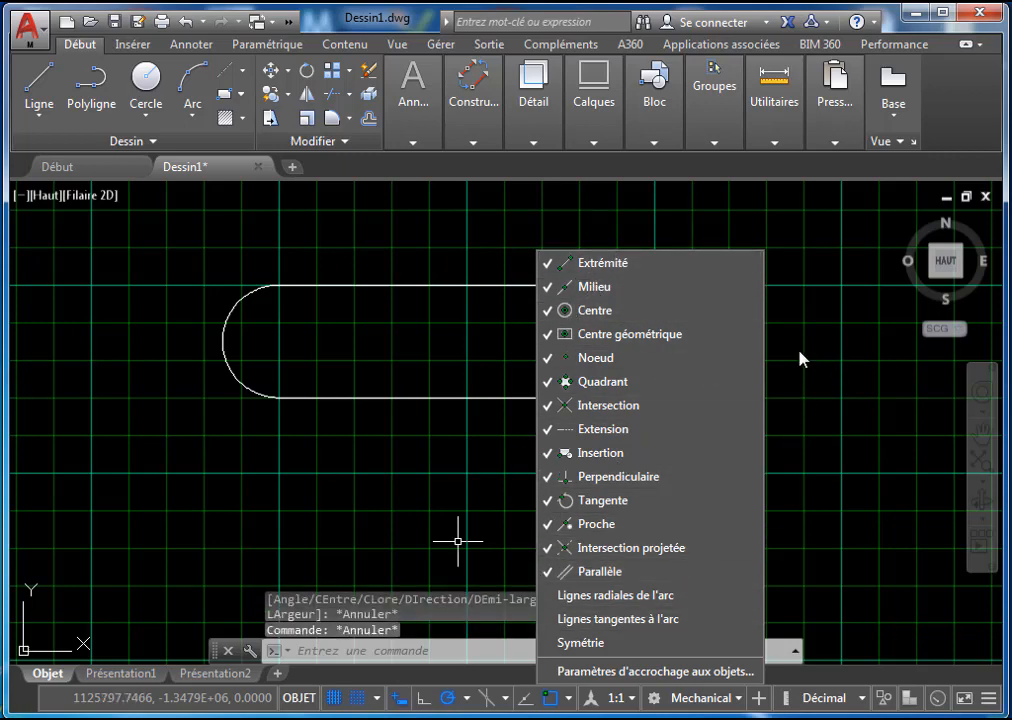
pyautogui.click(800, 354)
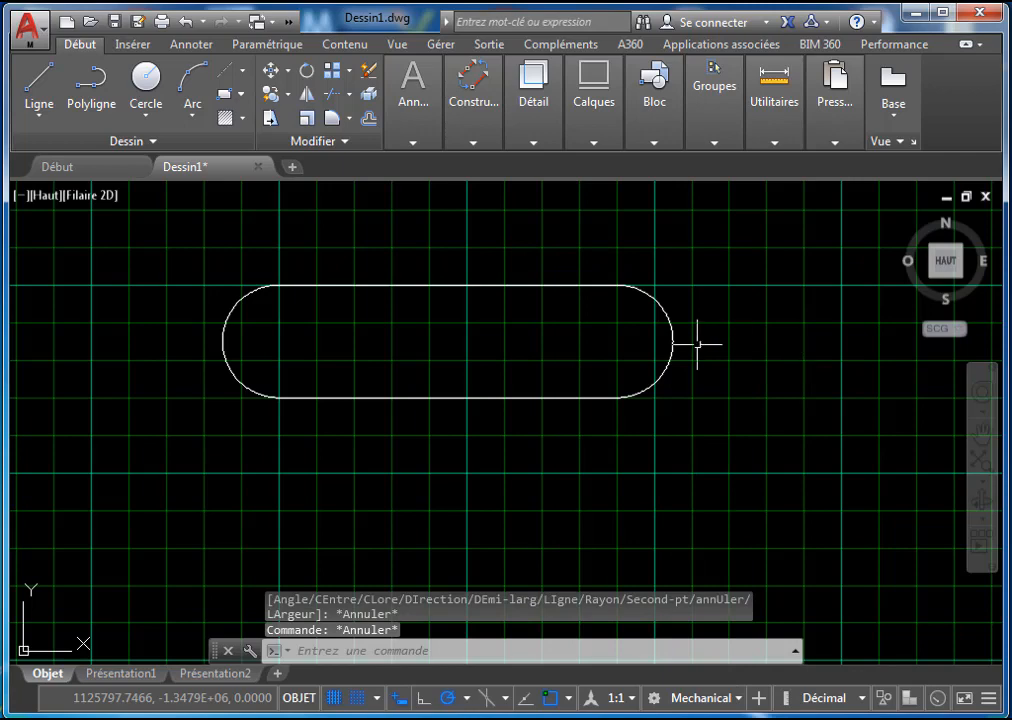
# With snap to grid turned off, draw a circle of radius about 9.6 centred on the slot's left arc
pyautogui.click(145, 78)
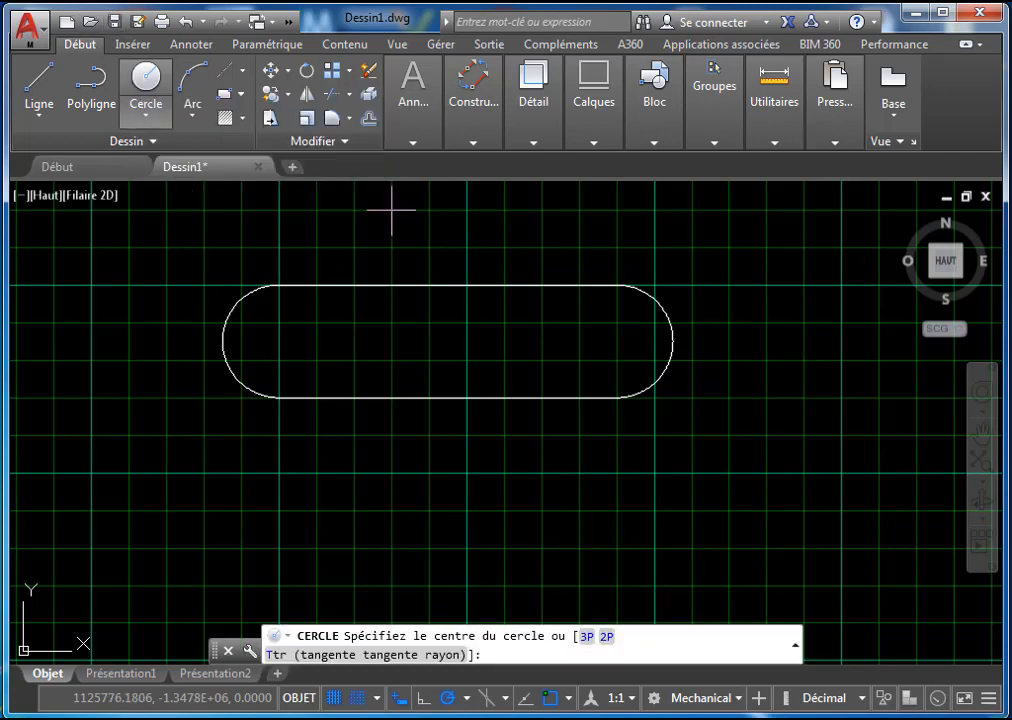
pyautogui.moveTo(394, 340); pyautogui.dragTo(594, 343, button='middle')
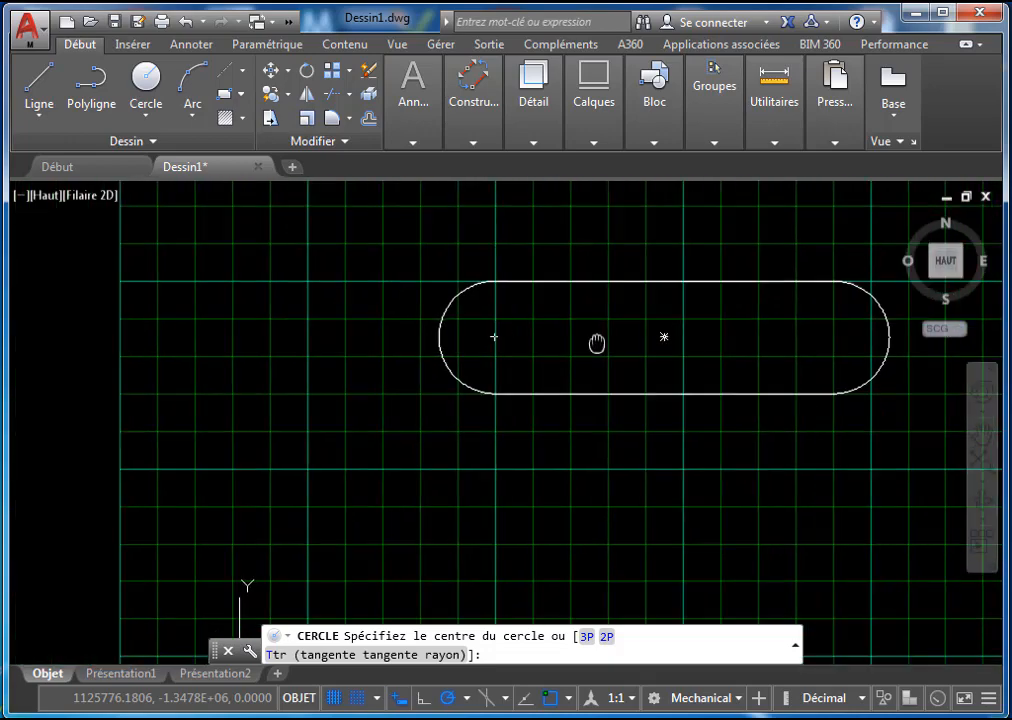
pyautogui.scroll(2, 561, 358)
pyautogui.scroll(3, 561, 358)
pyautogui.scroll(-3, 416, 332)
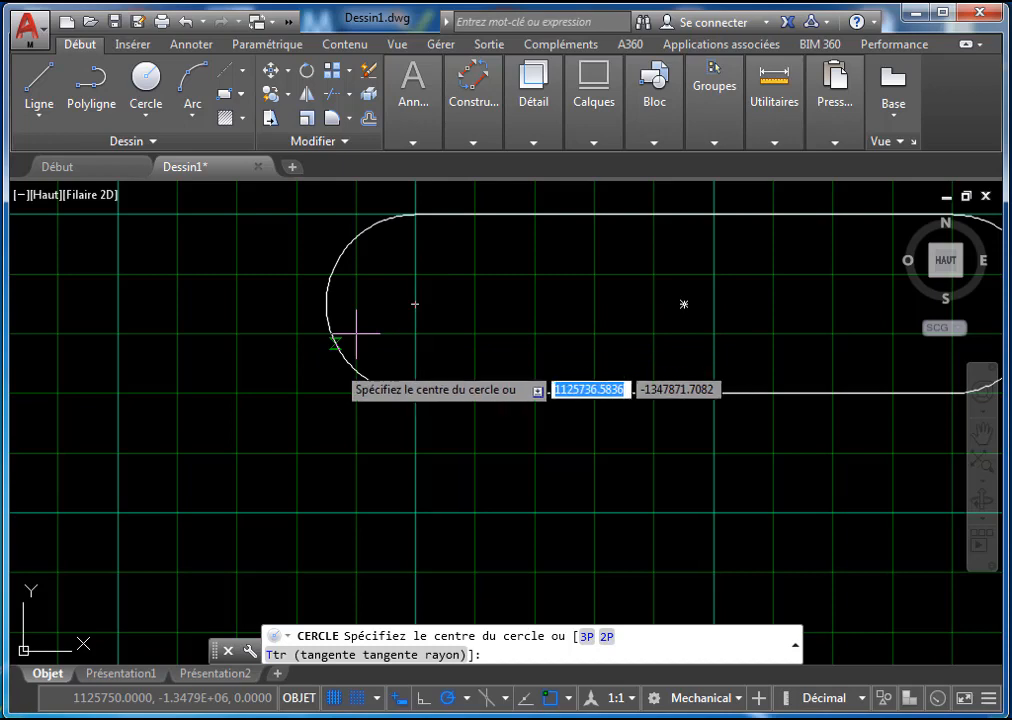
pyautogui.click(358, 700)
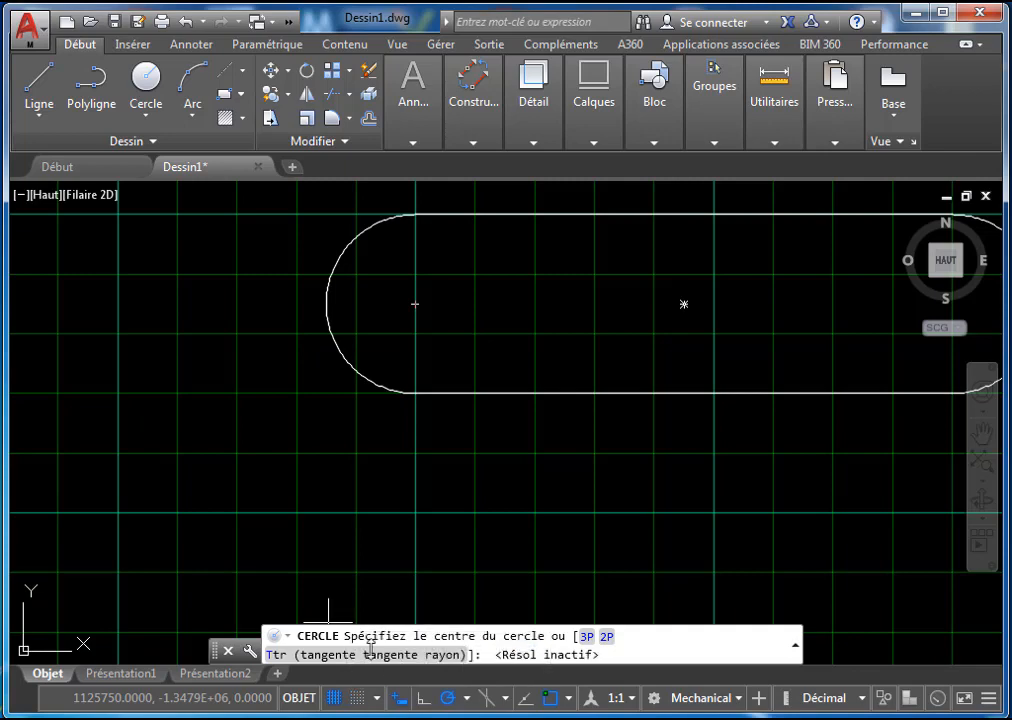
pyautogui.click(416, 302)
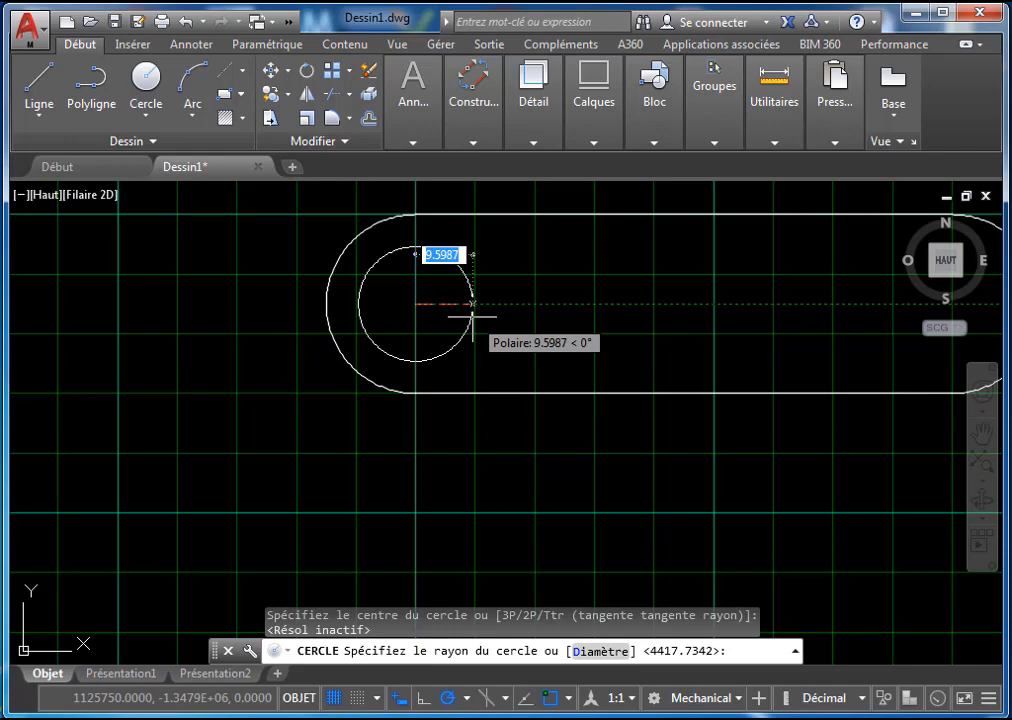
pyautogui.click(472, 316)
# Draw a circle centred on the slot's right arc with its radius reaching the outline, about 15 units
pyautogui.moveTo(583, 350)
pyautogui.mouseDown(button='middle')
pyautogui.moveTo(391, 366)
pyautogui.moveTo(334, 388)
pyautogui.mouseUp(button='middle')
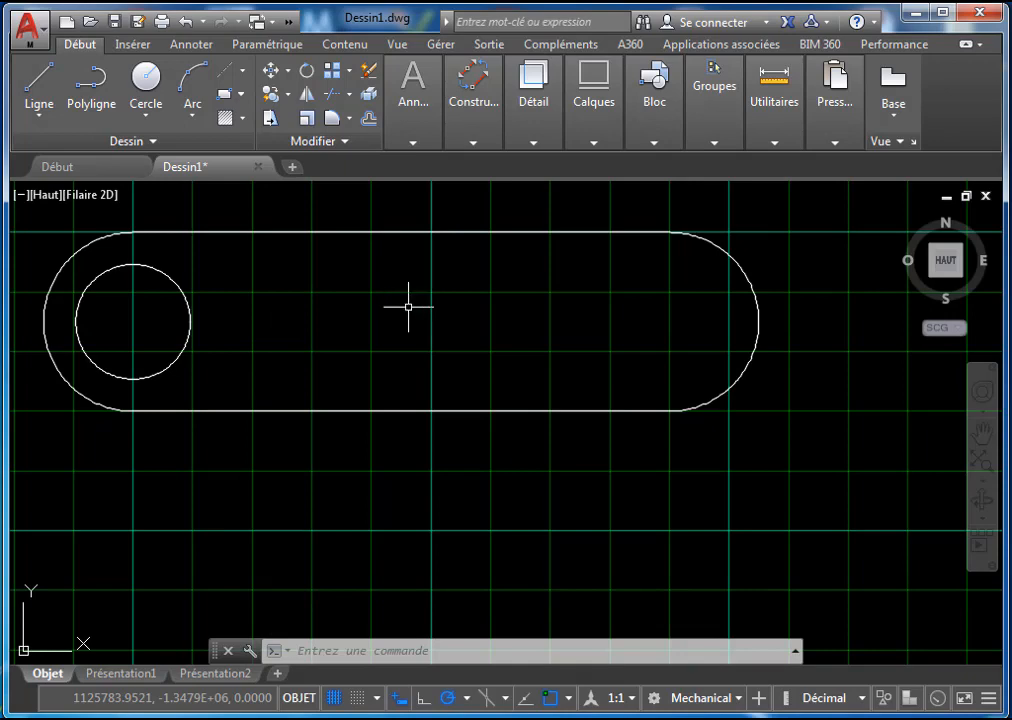
pyautogui.write('c')
pyautogui.press('Return')
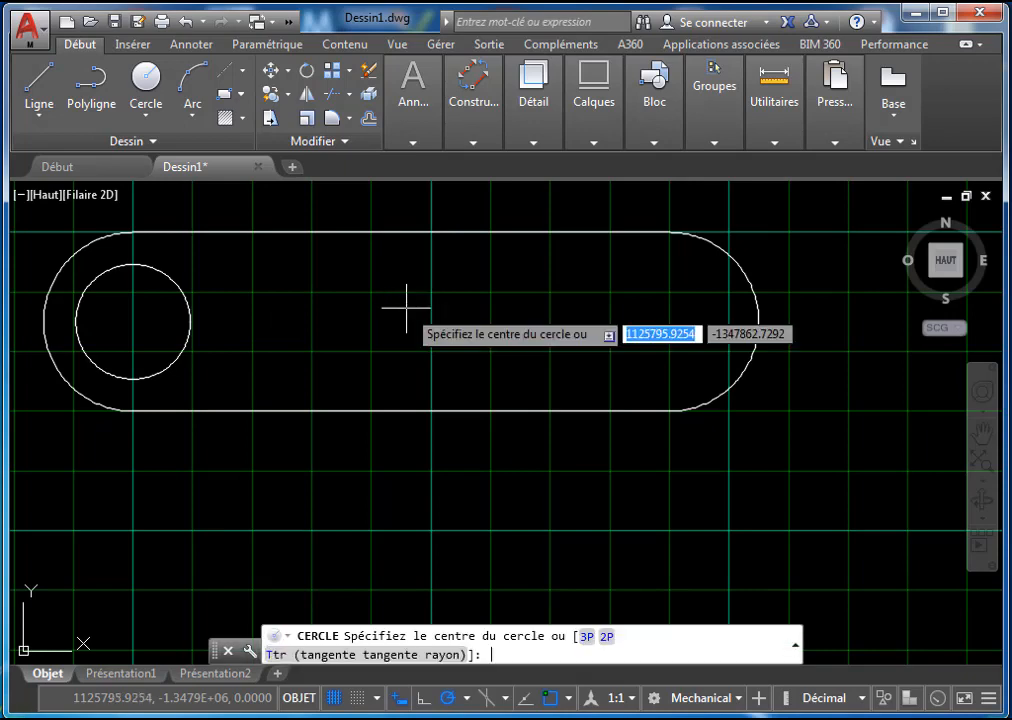
pyautogui.click(663, 321)
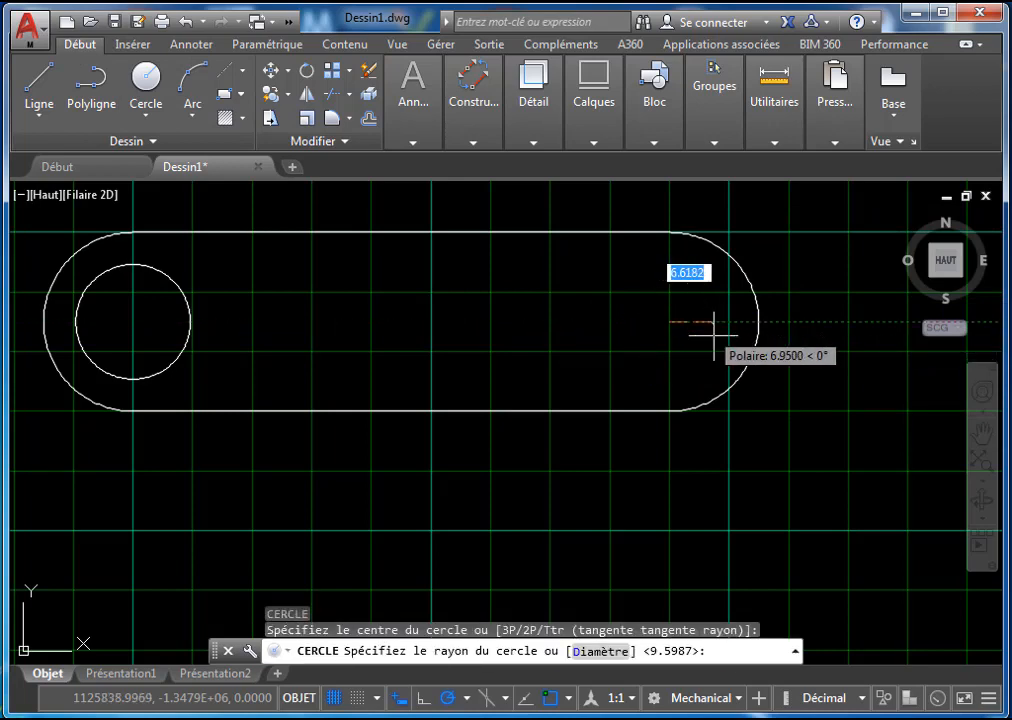
pyautogui.click(745, 350)
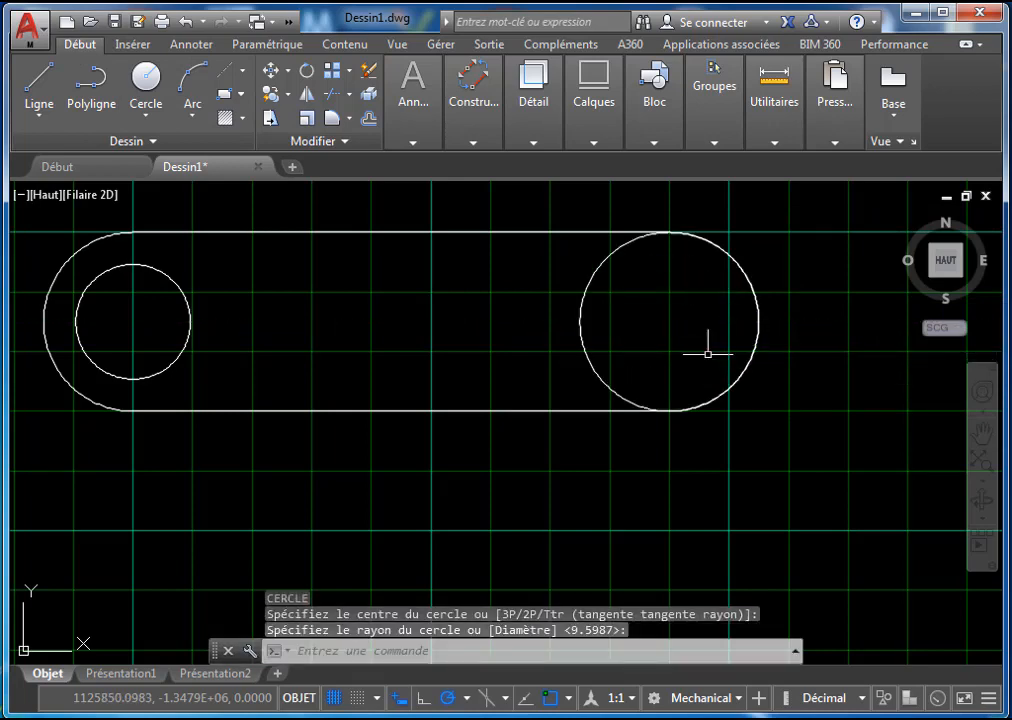
# Stretch the right circle's left quadrant grip inward to shrink it to roughly the left circle's size
pyautogui.click(613, 257)
pyautogui.click(579, 321)
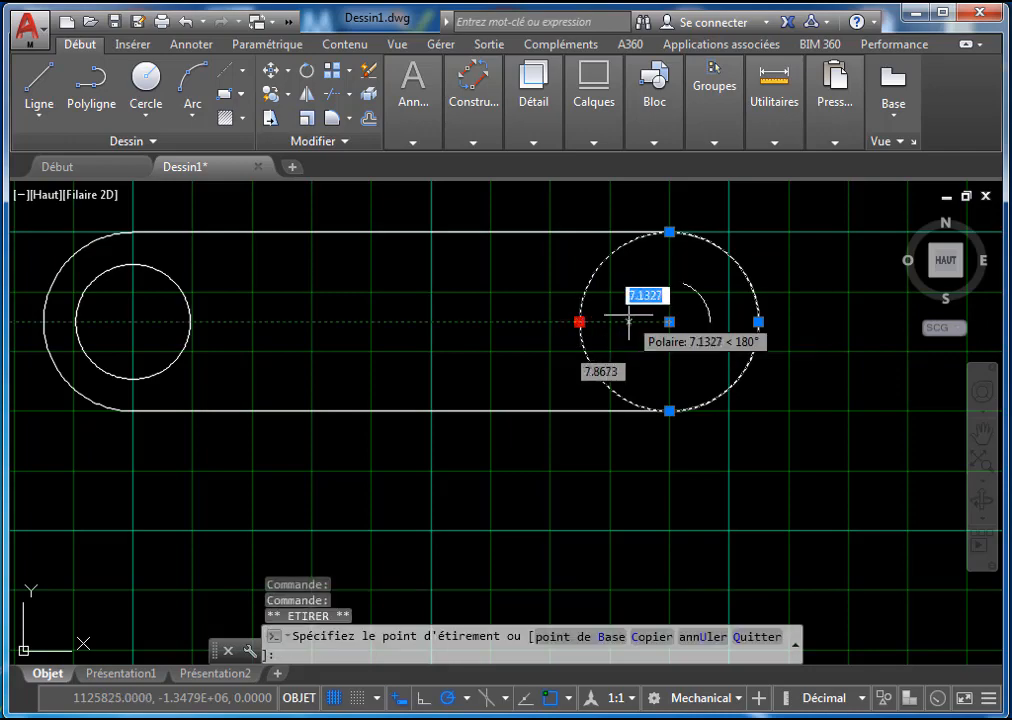
pyautogui.click(651, 306)
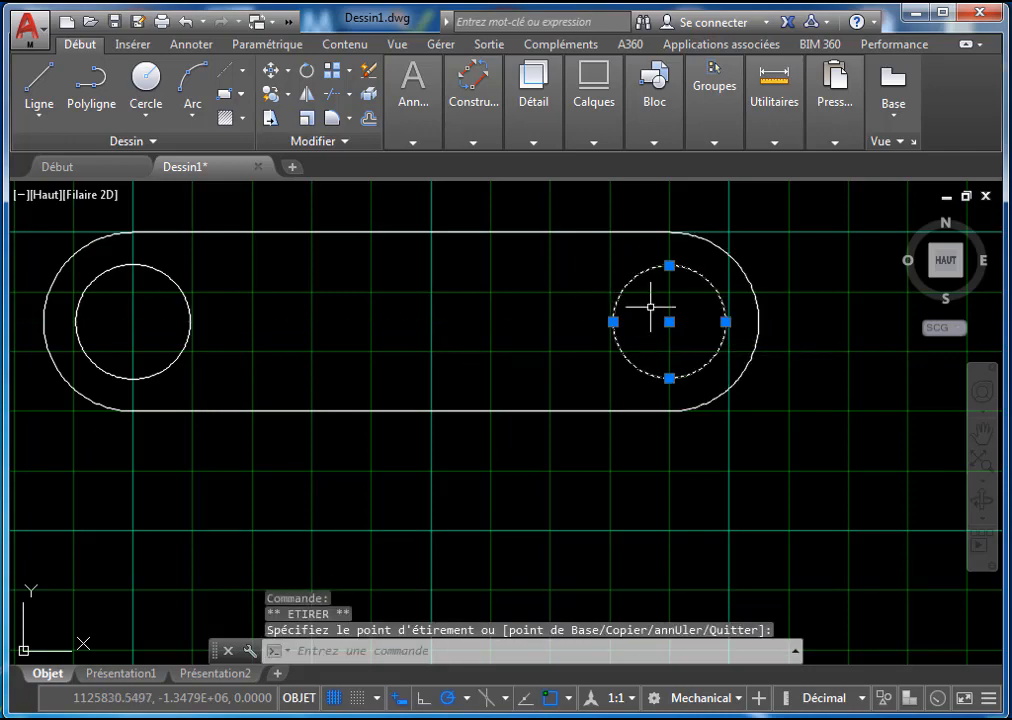
# With snap to grid turned on, draw a rectangle five grid squares wide and one high between the slot's two circles
pyautogui.press('Escape')
pyautogui.scroll(-2, 477, 328)
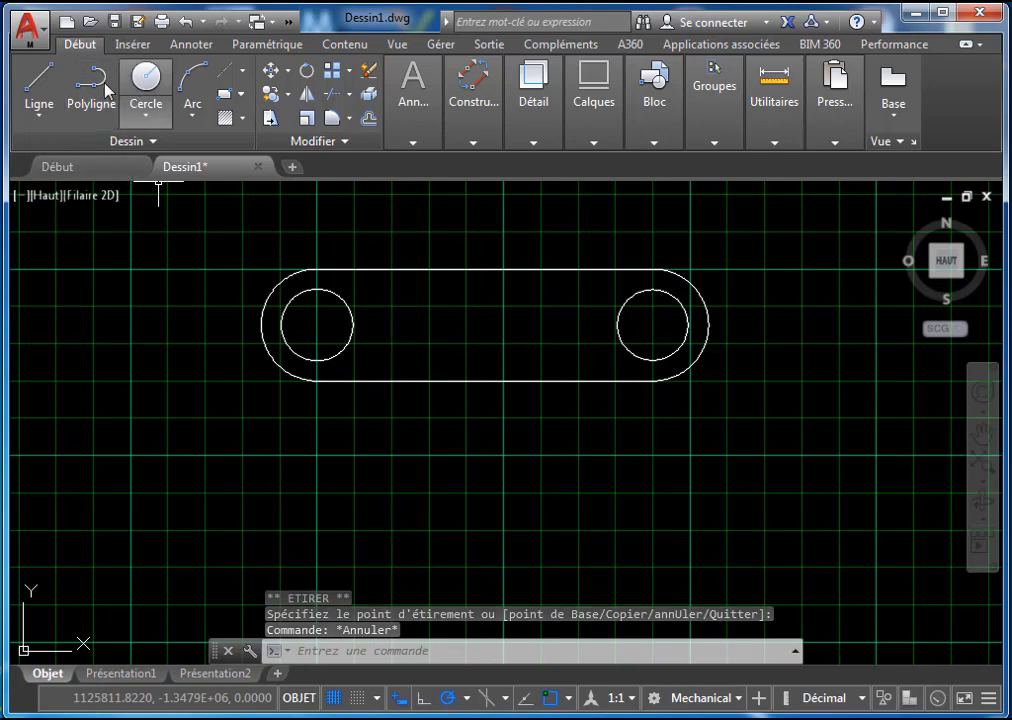
pyautogui.click(241, 94)
pyautogui.click(243, 170)
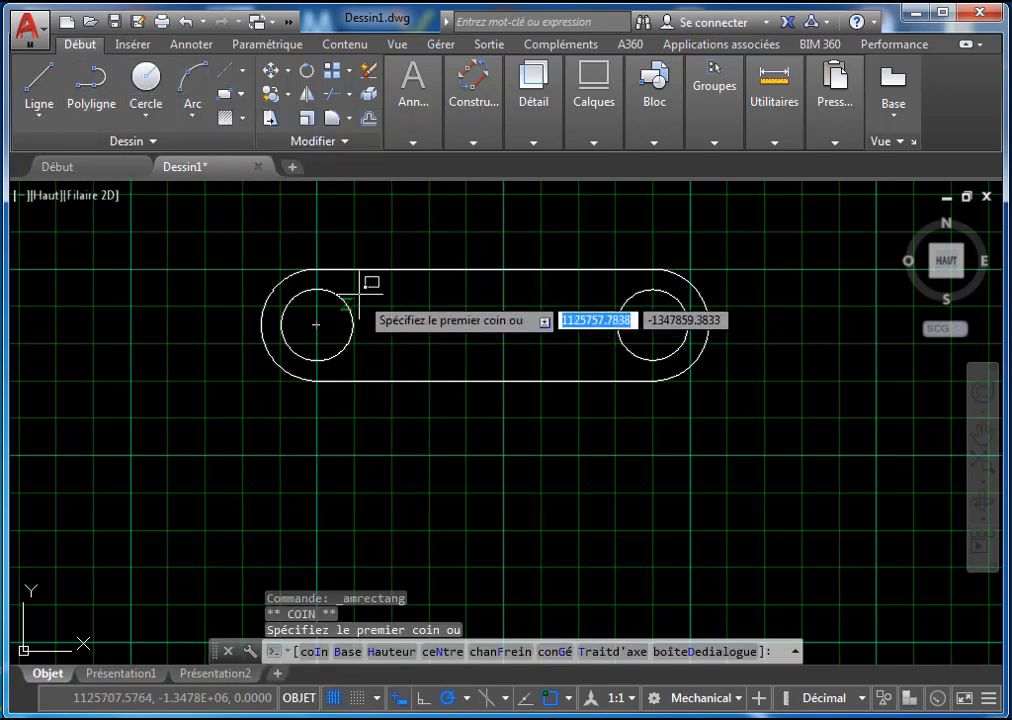
pyautogui.click(361, 699)
pyautogui.click(391, 306)
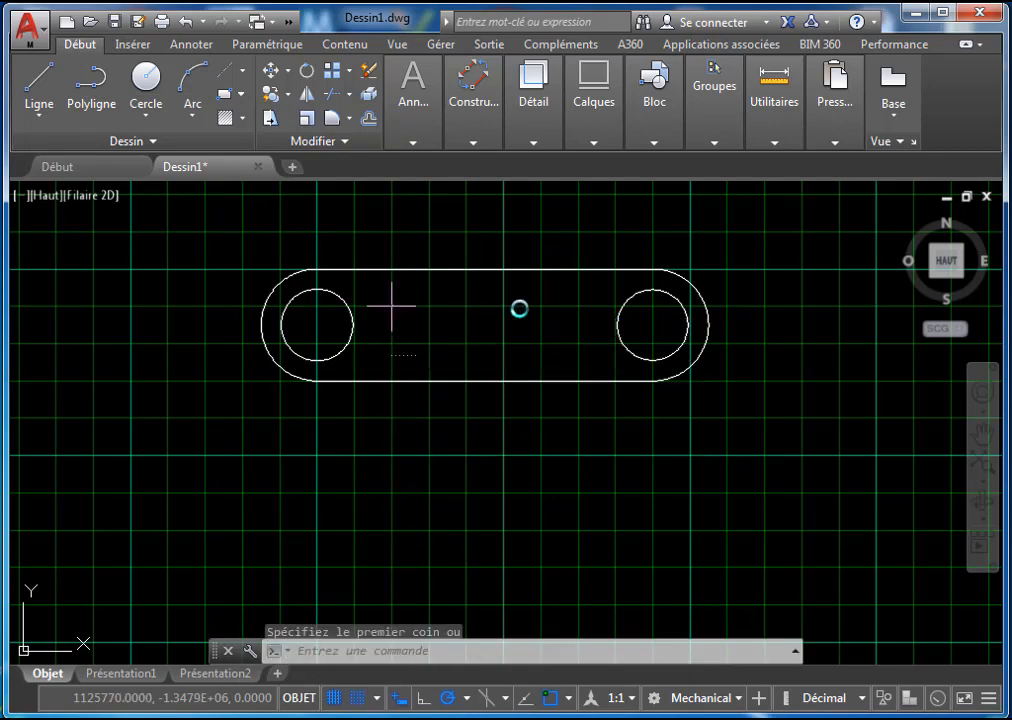
pyautogui.click(578, 343)
pyautogui.press('Escape')
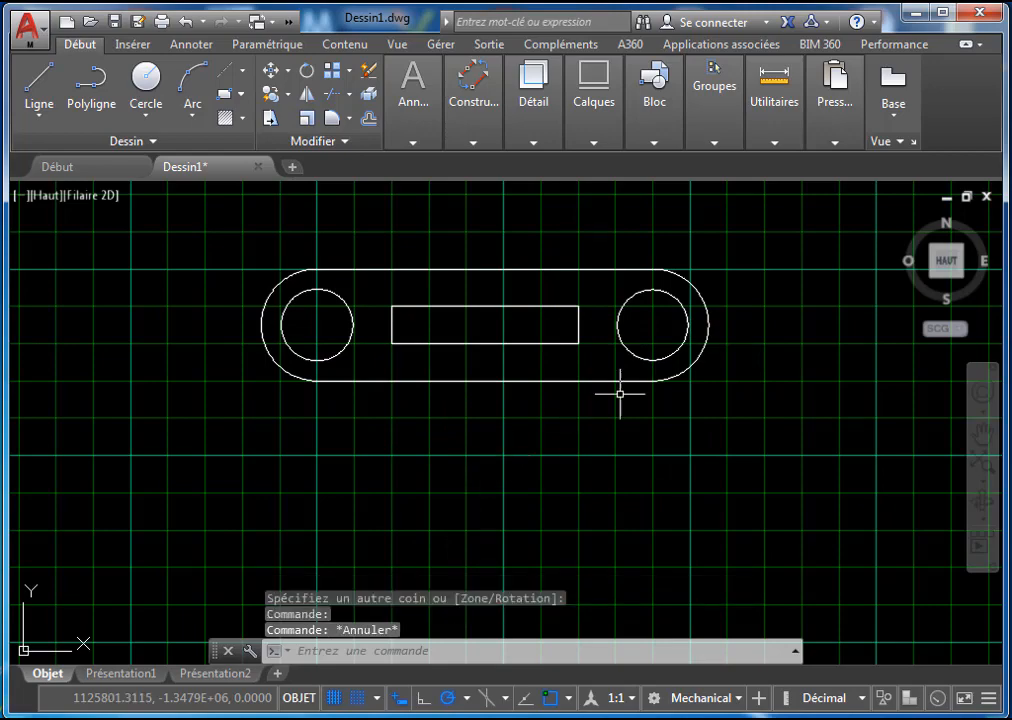
# Draw a circle of radius about 36 in the empty area to the right of the slot
pyautogui.scroll(-3, 620, 394)
pyautogui.moveTo(604, 409); pyautogui.dragTo(283, 409, button='middle')
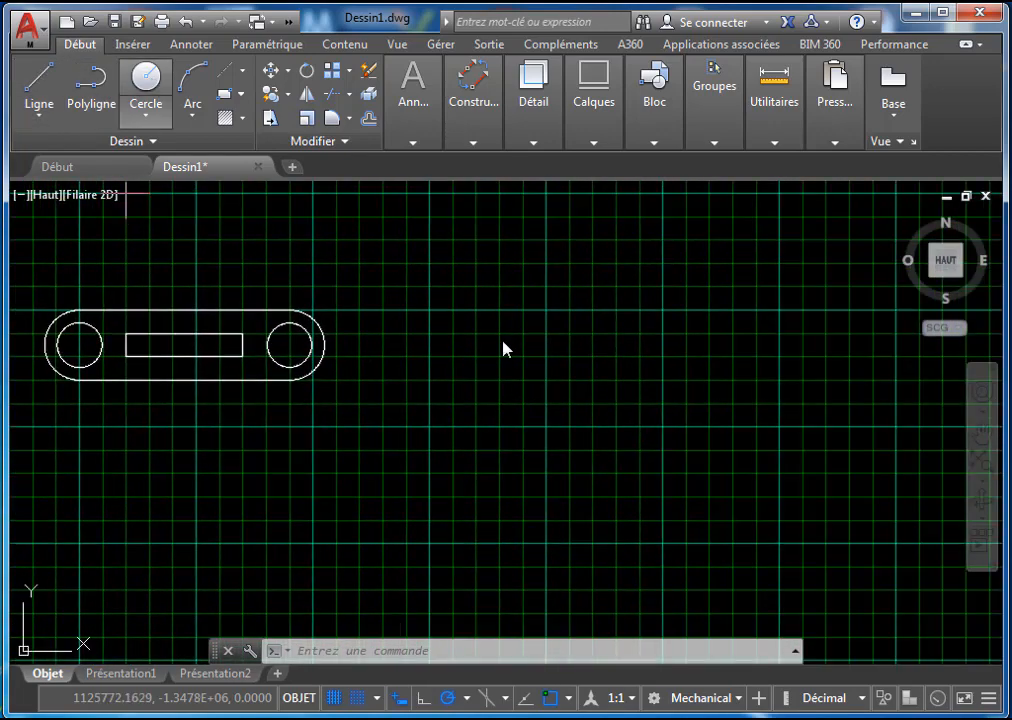
pyautogui.write('c')
pyautogui.press('Return')
pyautogui.click(569, 333)
pyautogui.press('Return')
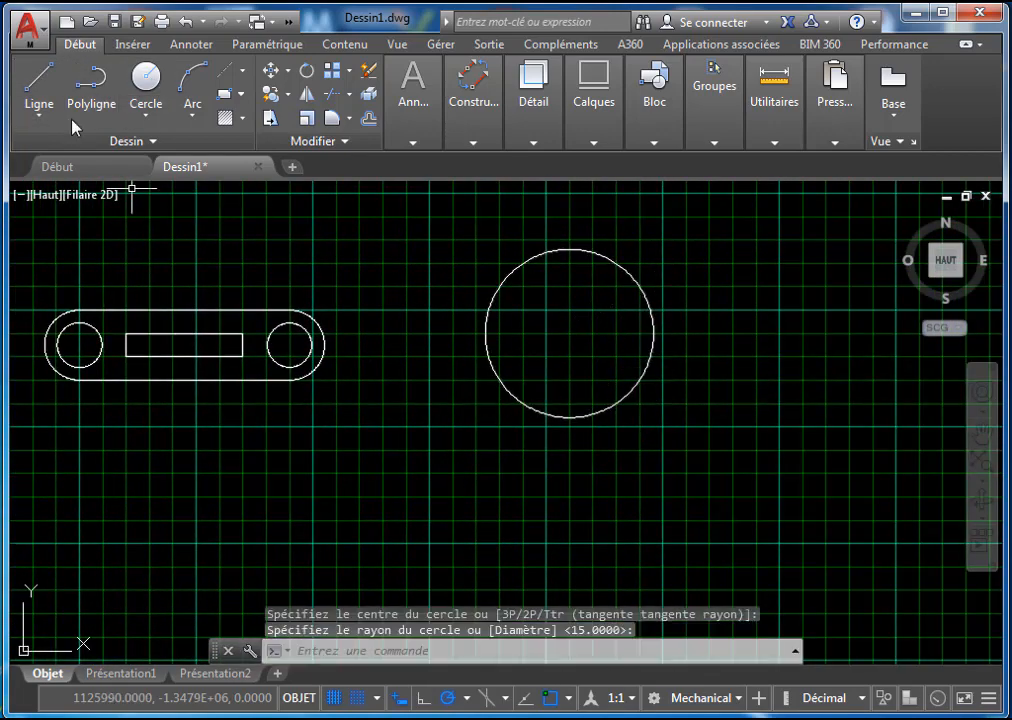
# Draw a circle of radius 10 below the large circle, centred slightly left of its centre
pyautogui.click(146, 88)
pyautogui.click(545, 520)
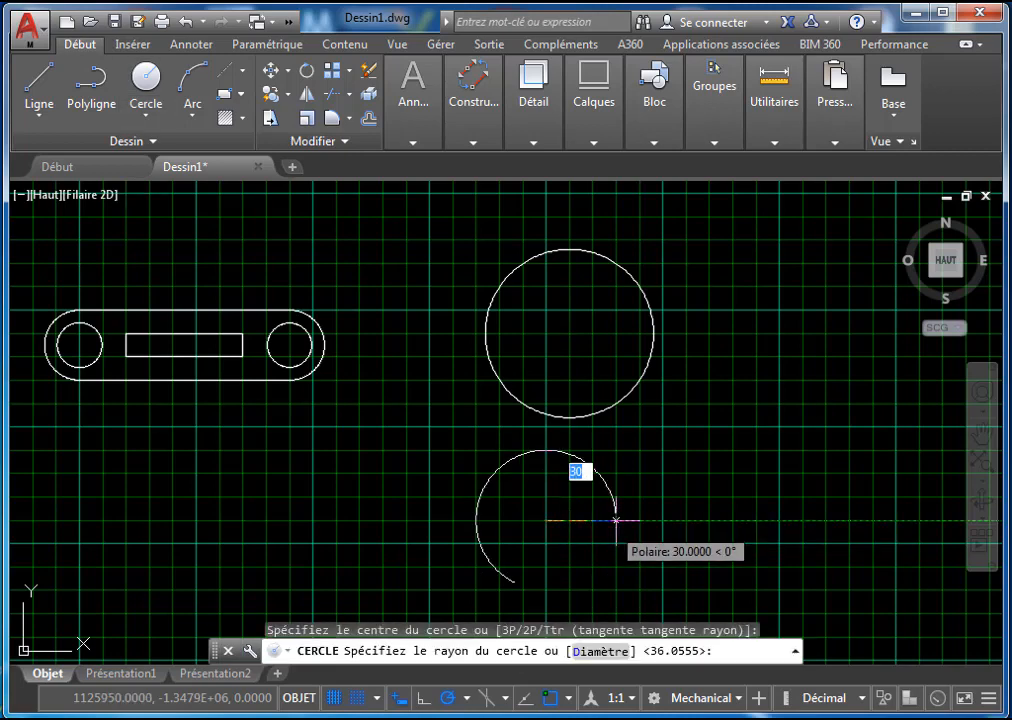
pyautogui.click(545, 520)
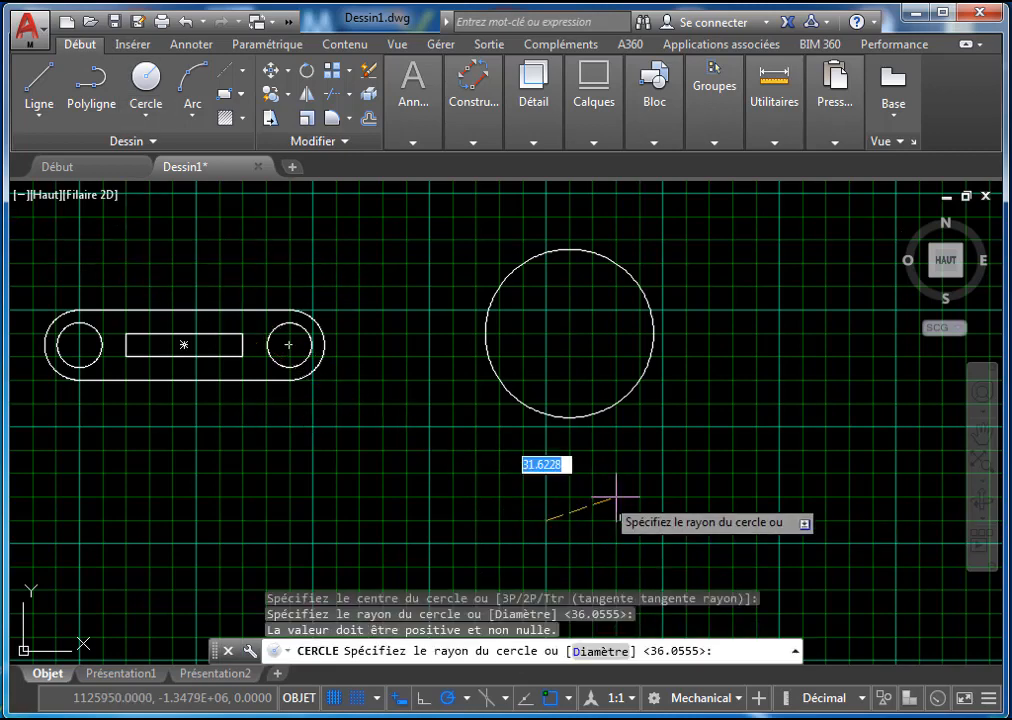
pyautogui.click(569, 516)
pyautogui.press('Escape')
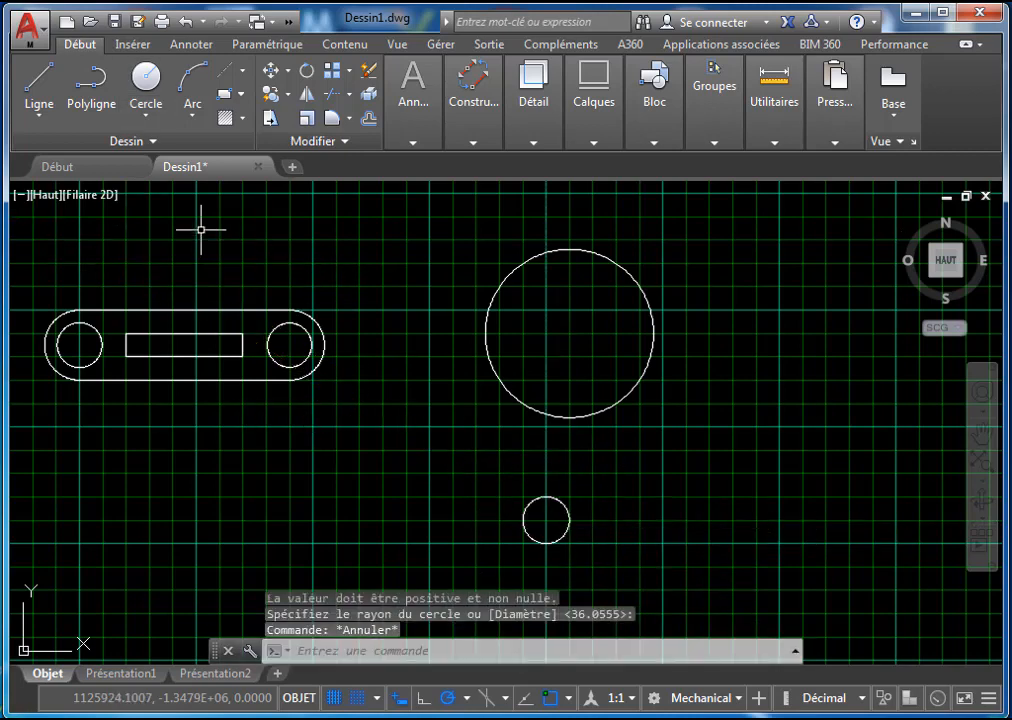
# Draw a line from the large circle's left quadrant to the small lower circle's left quadrant
pyautogui.click(44, 84)
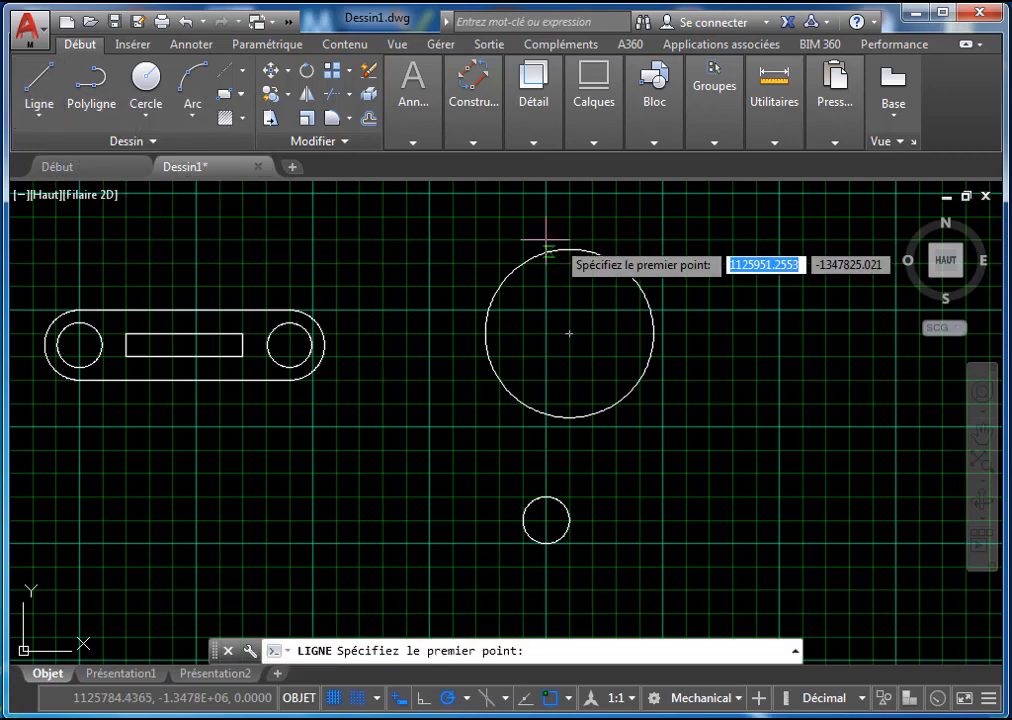
pyautogui.click(485, 333)
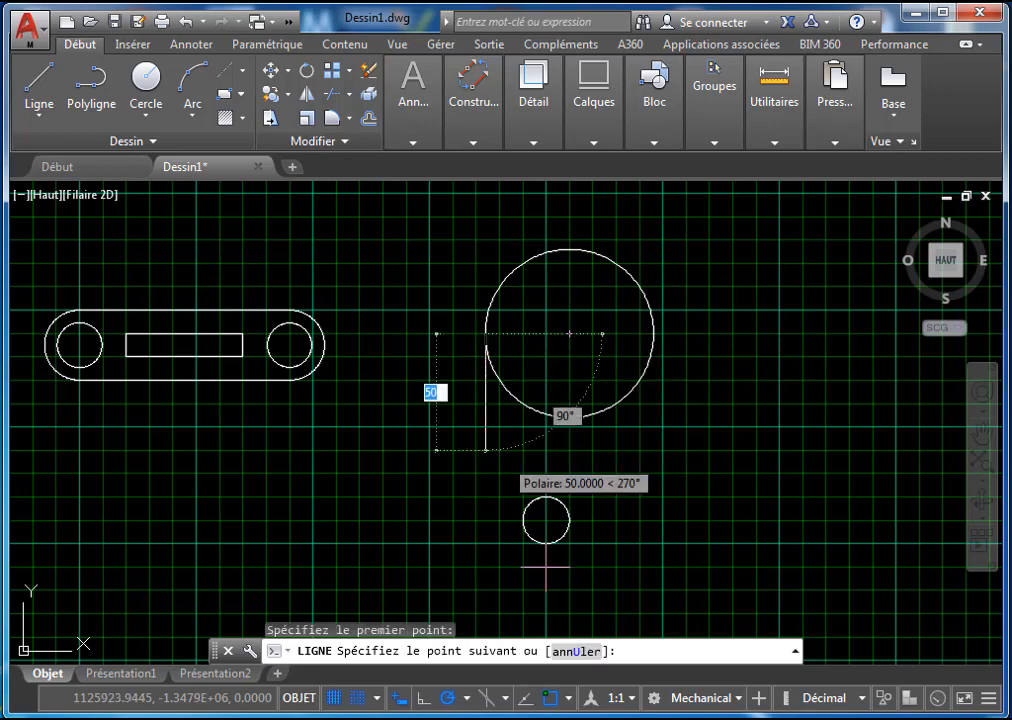
pyautogui.click(524, 519)
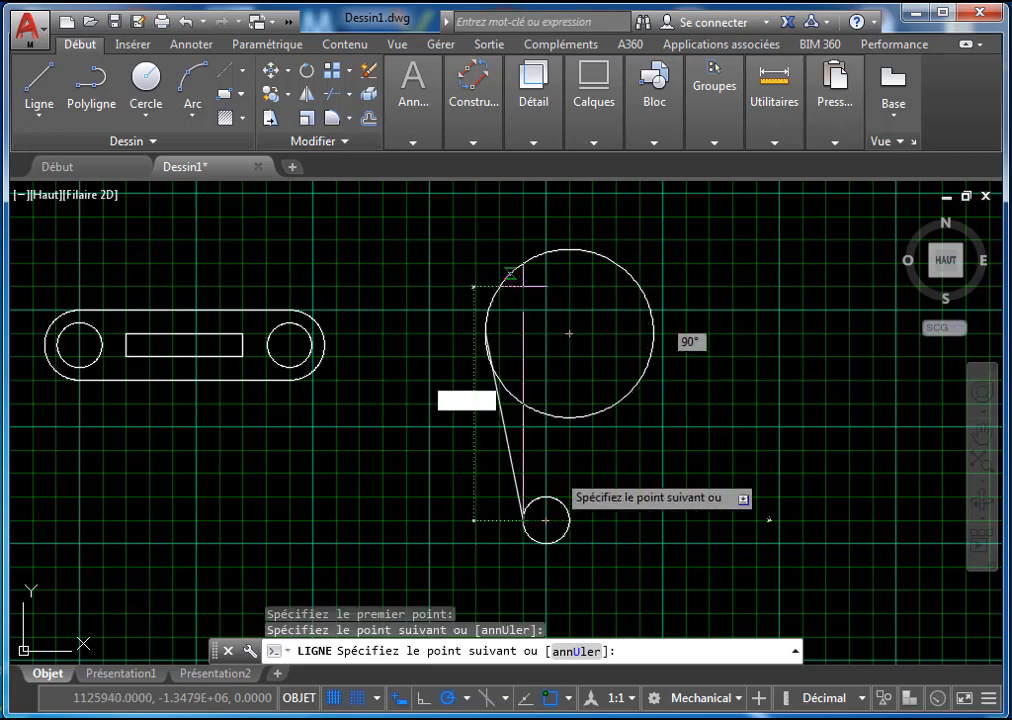
pyautogui.press('Escape')
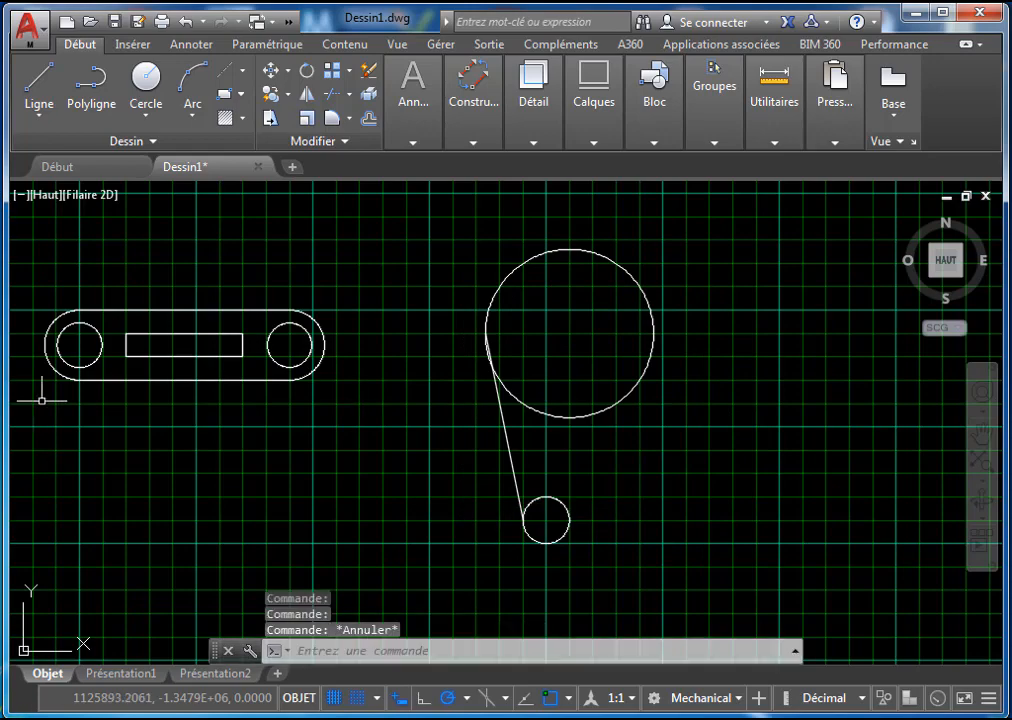
# Draw a line from the small lower circle's right quadrant to the large circle's right quadrant
pyautogui.moveTo(677, 418); pyautogui.dragTo(529, 375, button='middle')
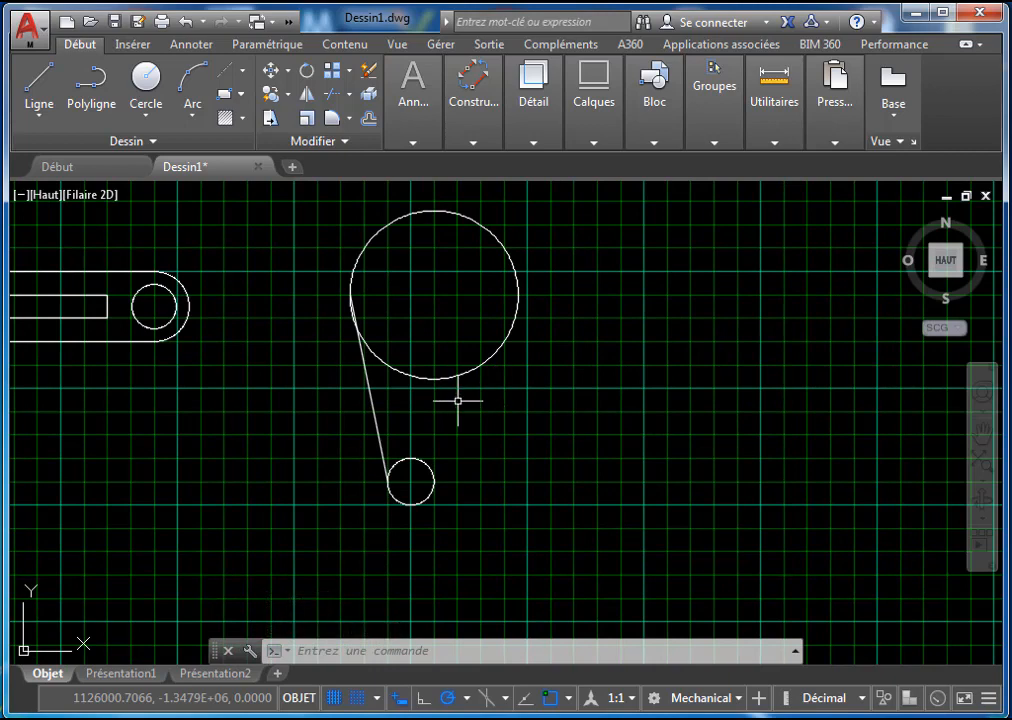
pyautogui.write('l')
pyautogui.press('Return')
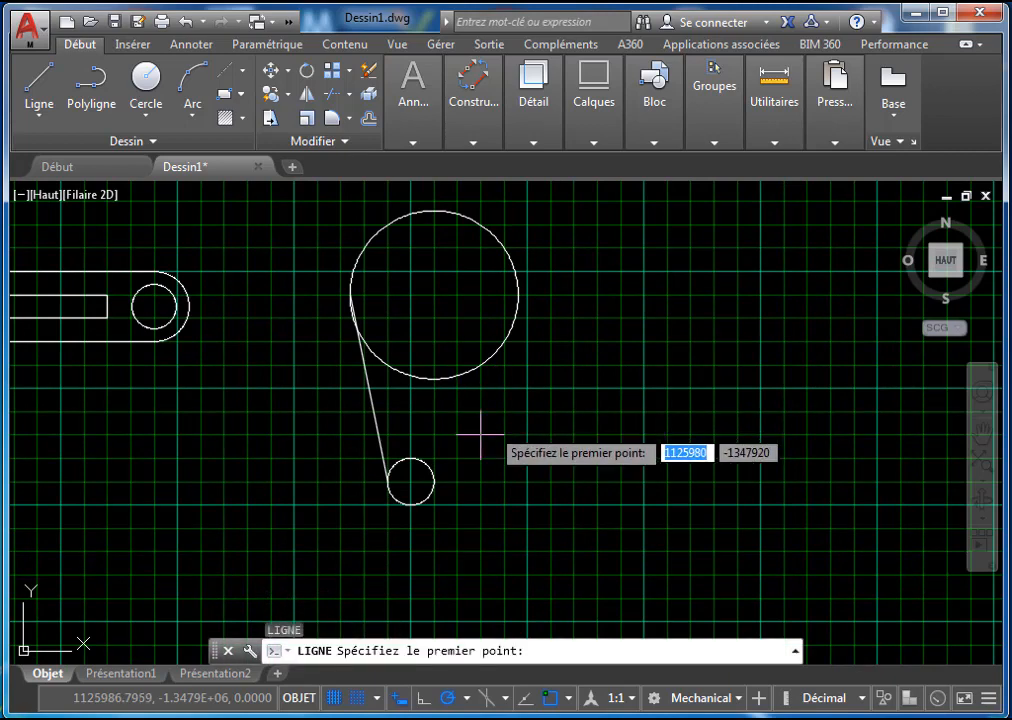
pyautogui.click(434, 483)
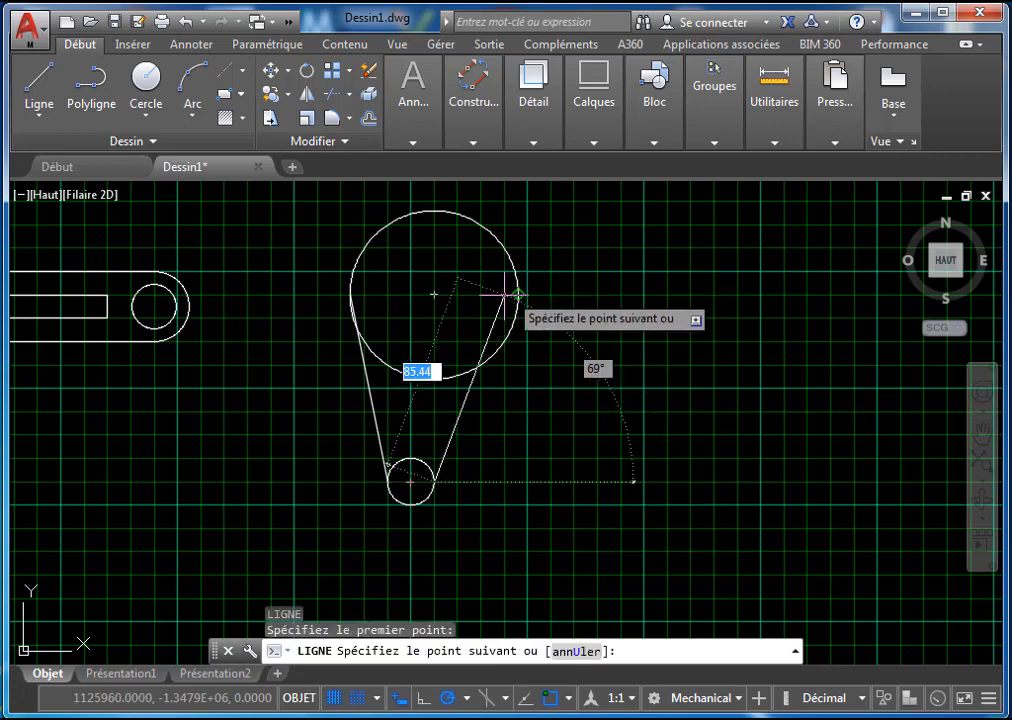
pyautogui.click(518, 296)
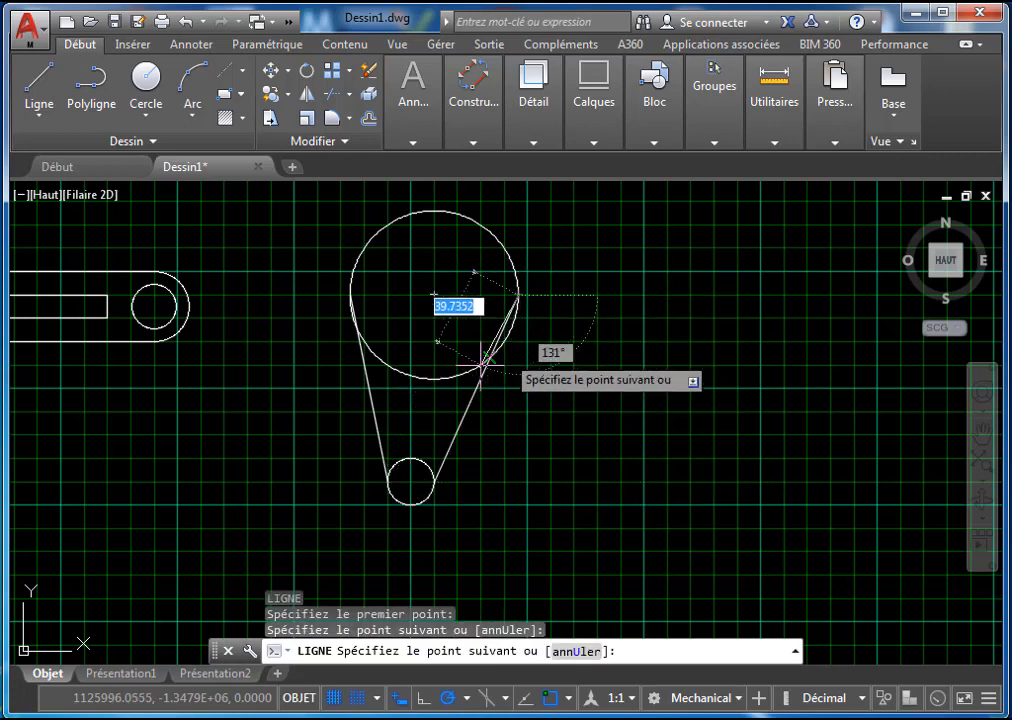
pyautogui.press('Escape')
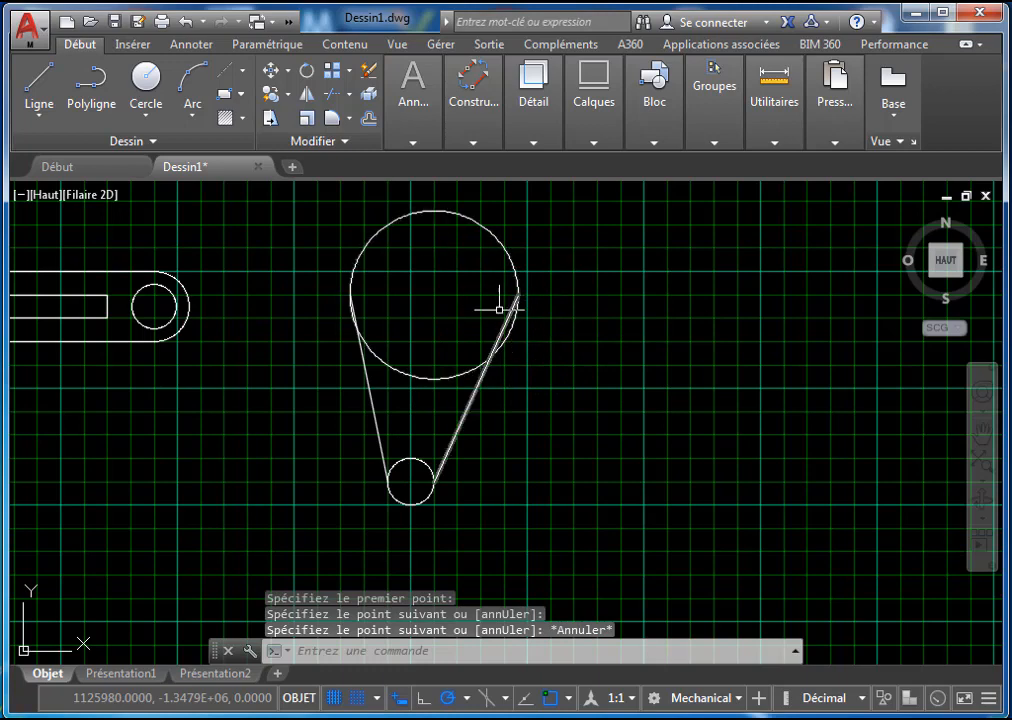
# Draw a smaller concentric circle inside the large circle, with its radius set by a nearby grid point
pyautogui.click(145, 90)
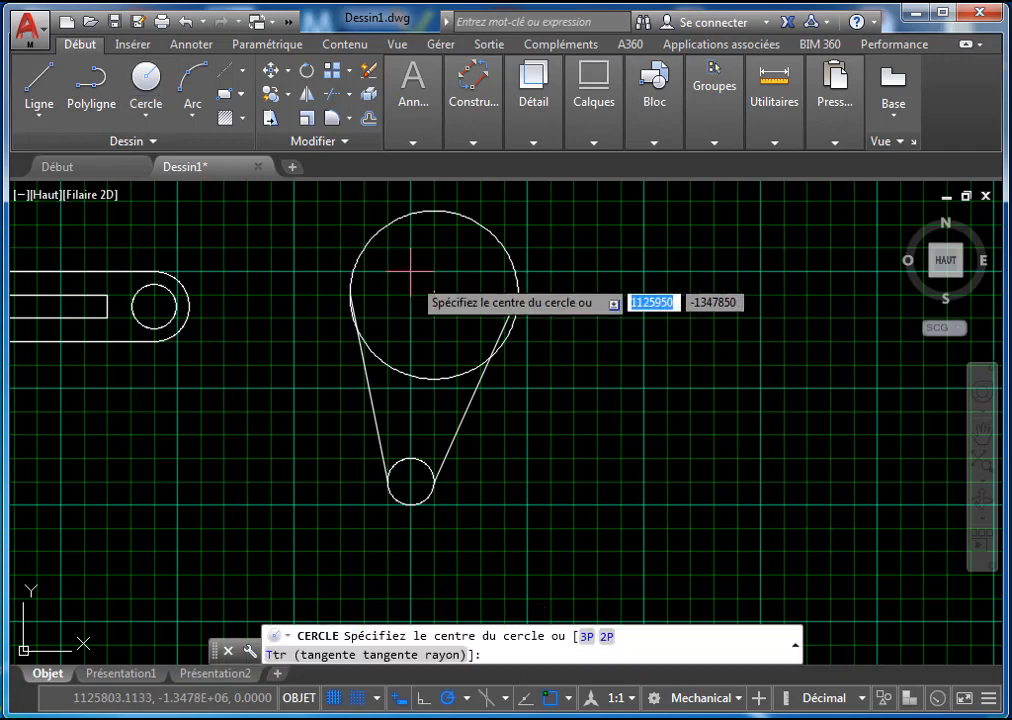
pyautogui.click(434, 294)
pyautogui.click(480, 271)
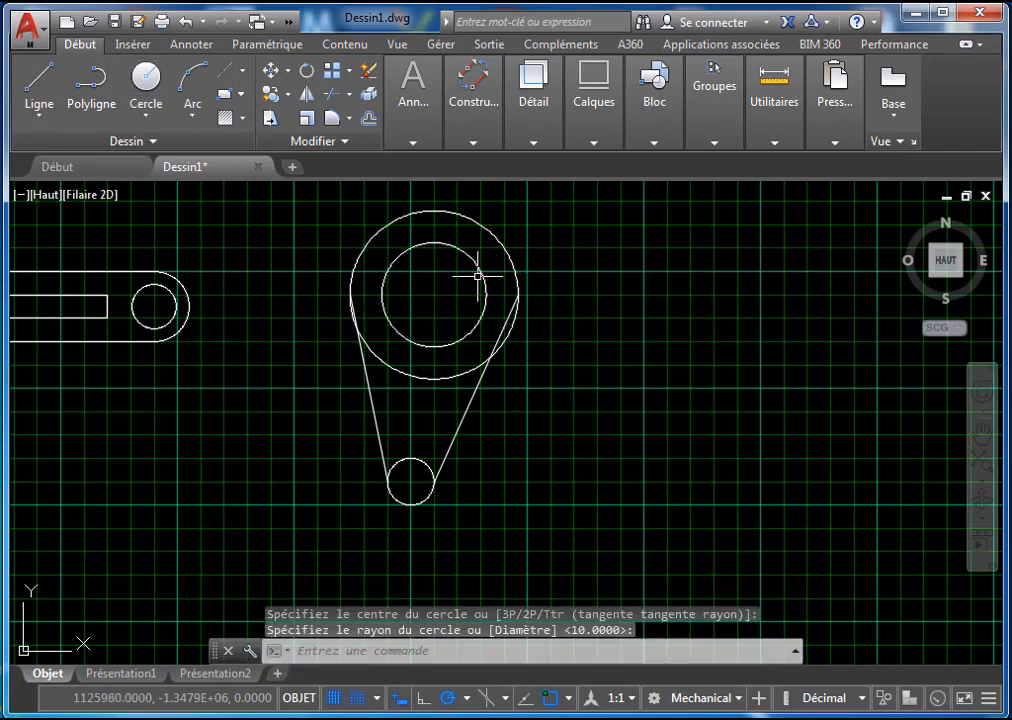
# Draw a 160 by 70 rectangle to the right of the two linked circles
pyautogui.scroll(-3, 540, 265)
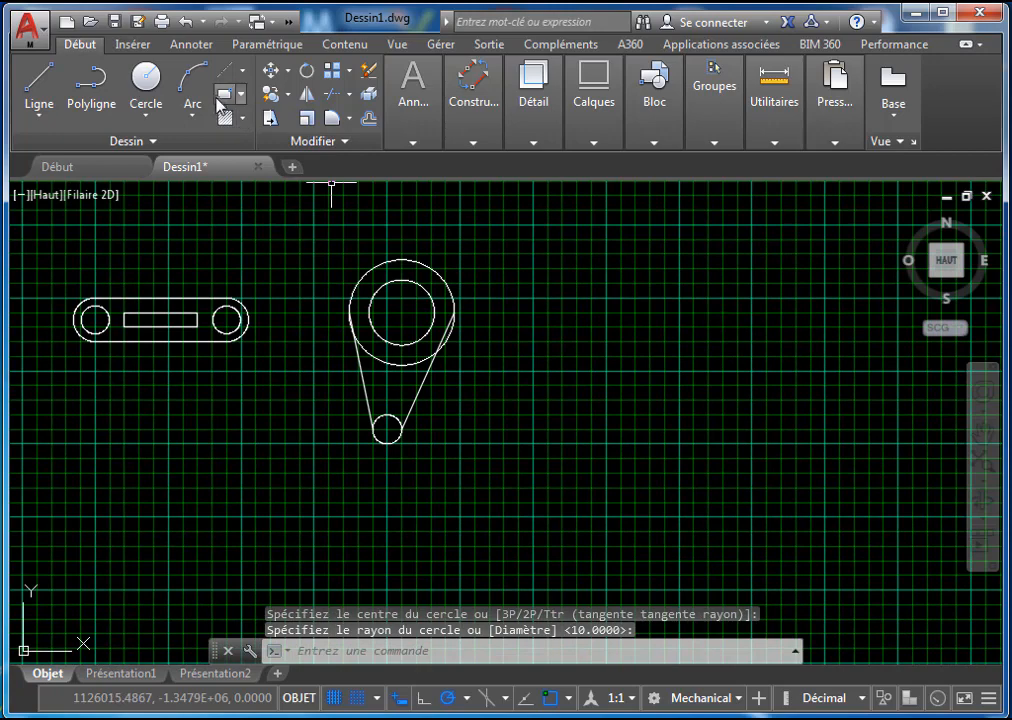
pyautogui.click(224, 93)
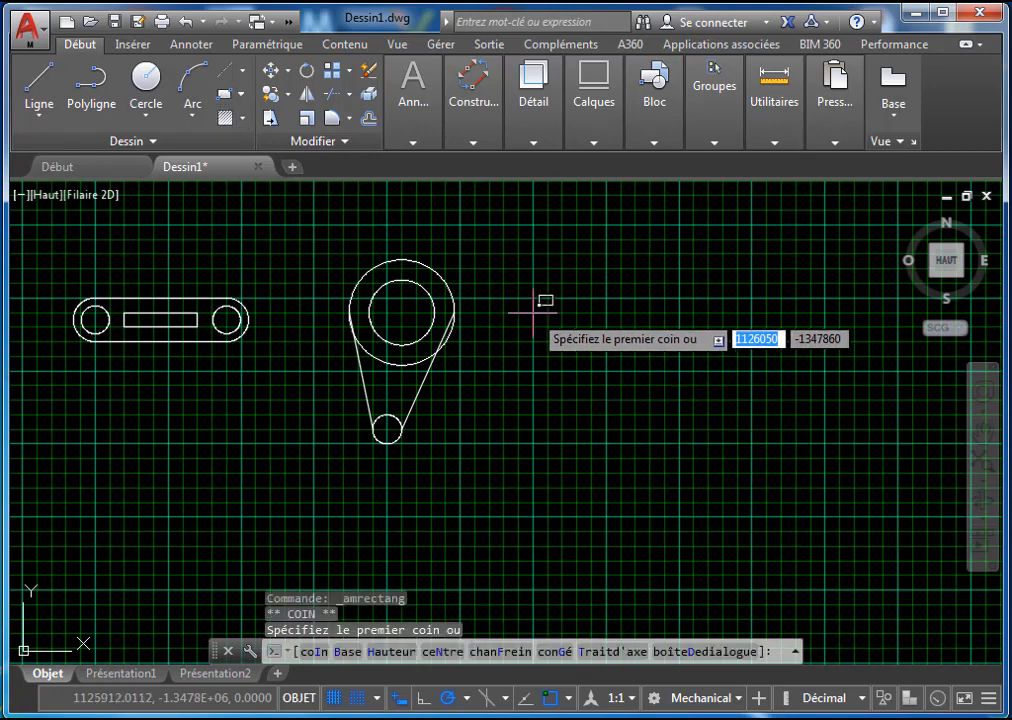
pyautogui.click(533, 298)
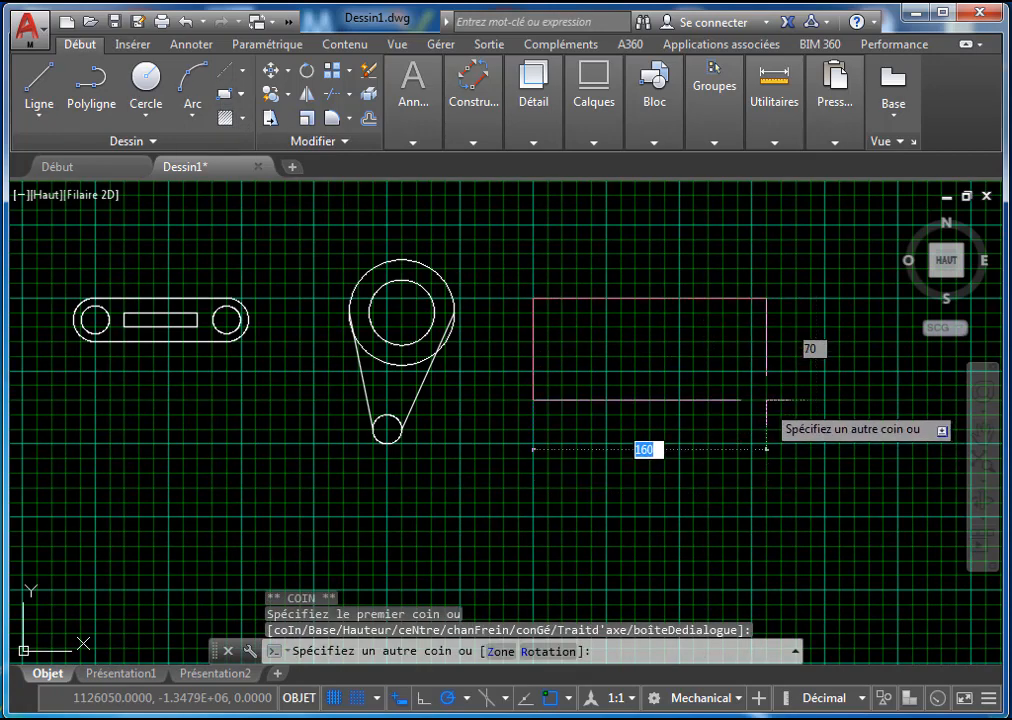
pyautogui.click(767, 400)
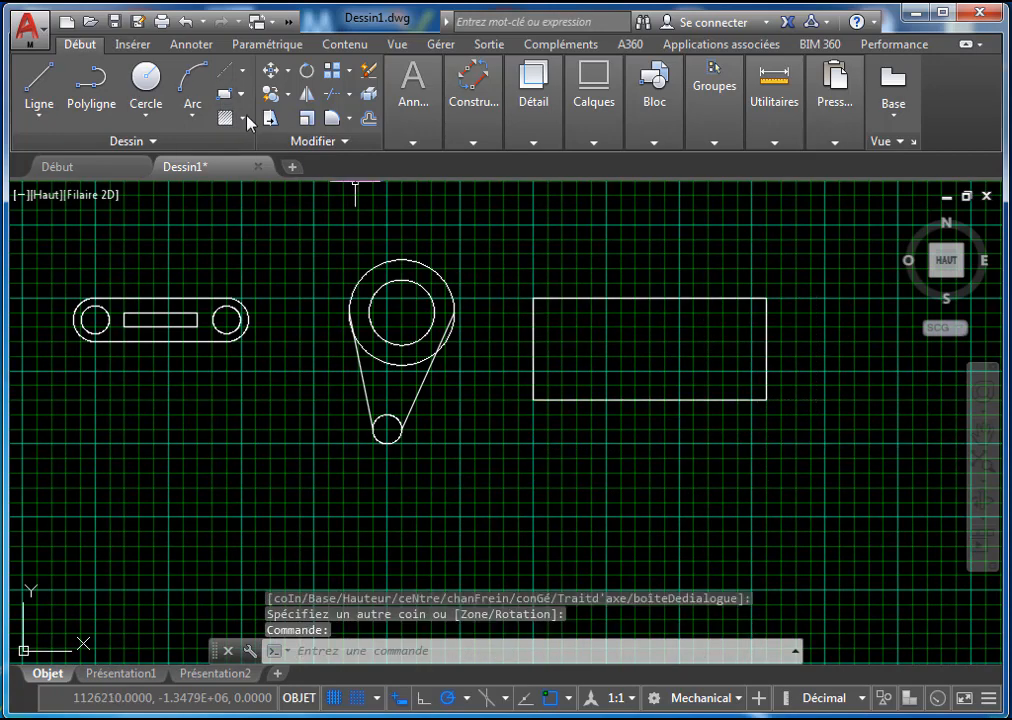
pyautogui.click(146, 82)
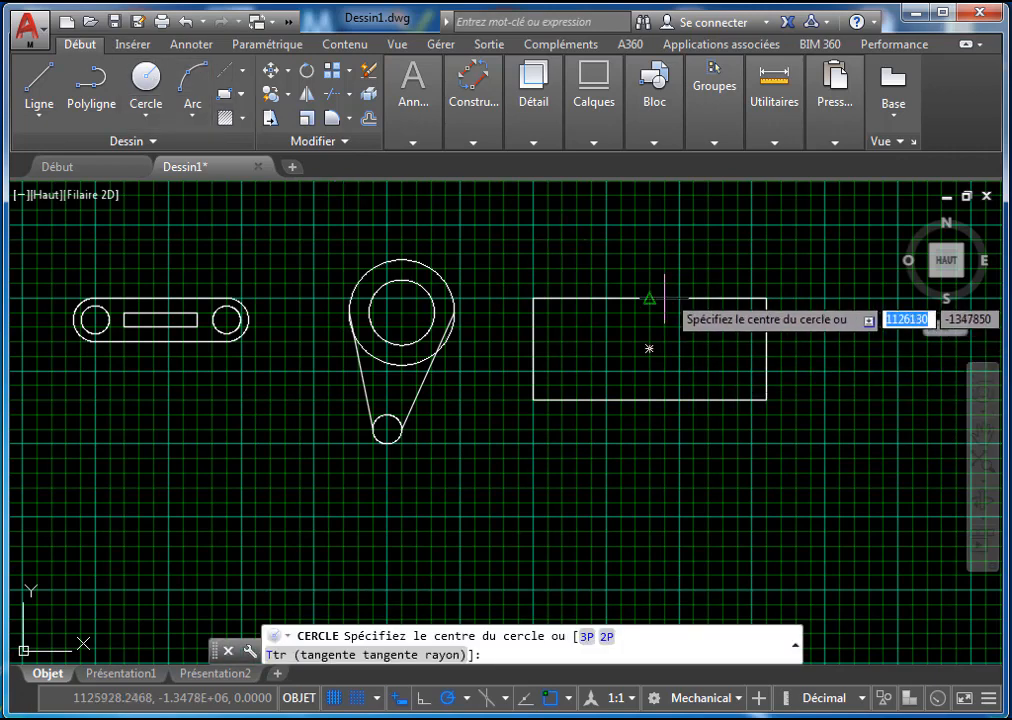
pyautogui.click(224, 93)
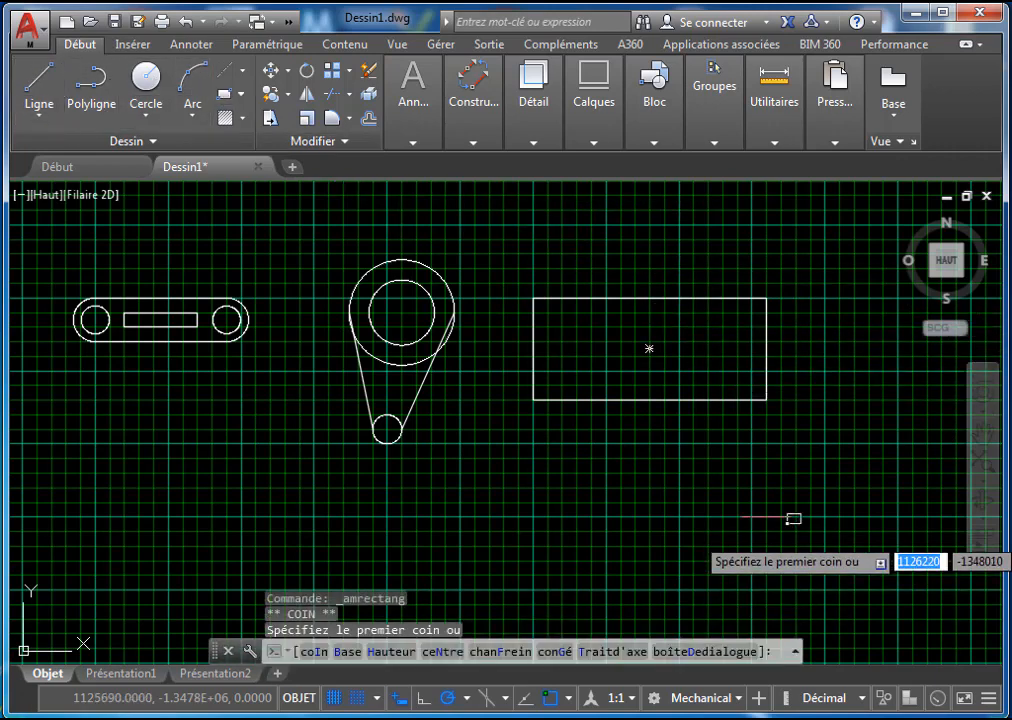
pyautogui.click(621, 400)
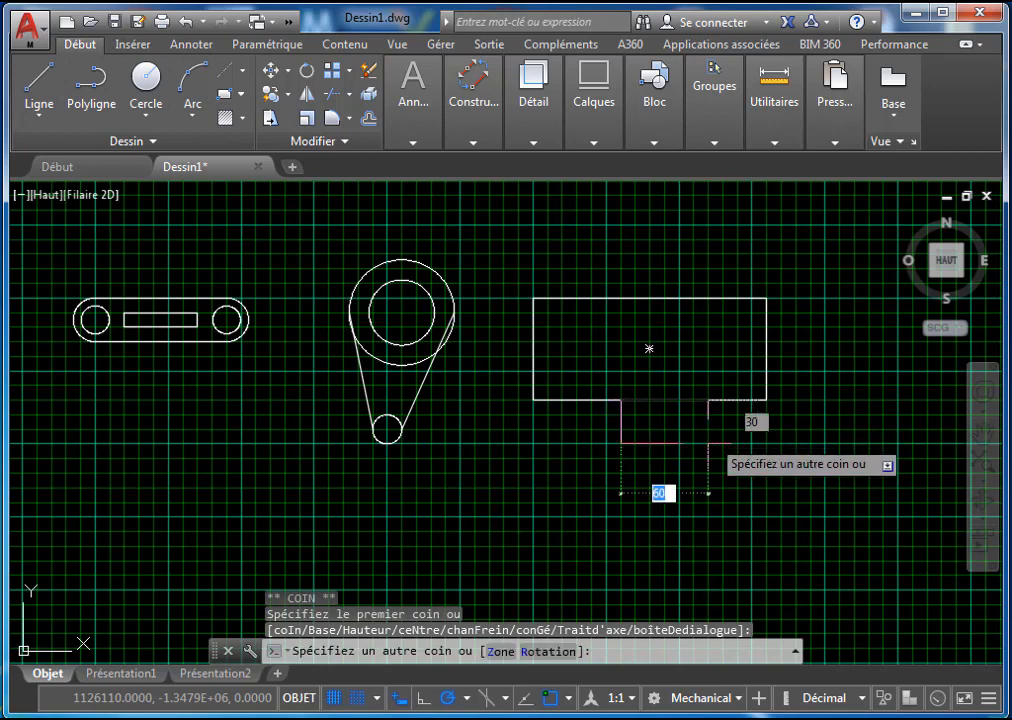
pyautogui.press('Escape')
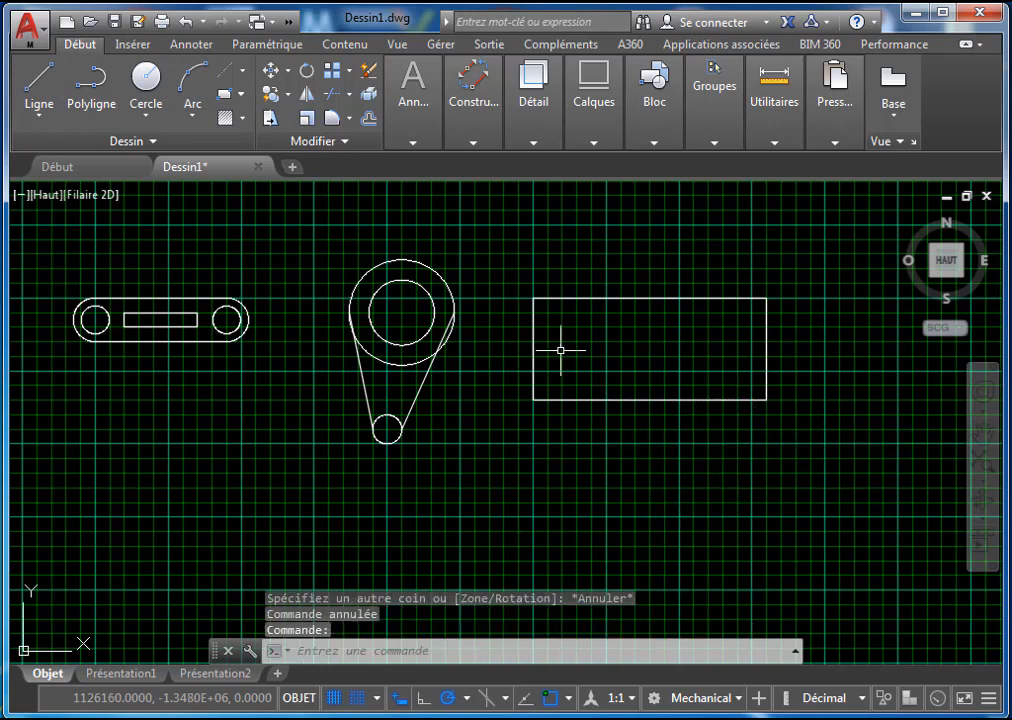
pyautogui.click(232, 97)
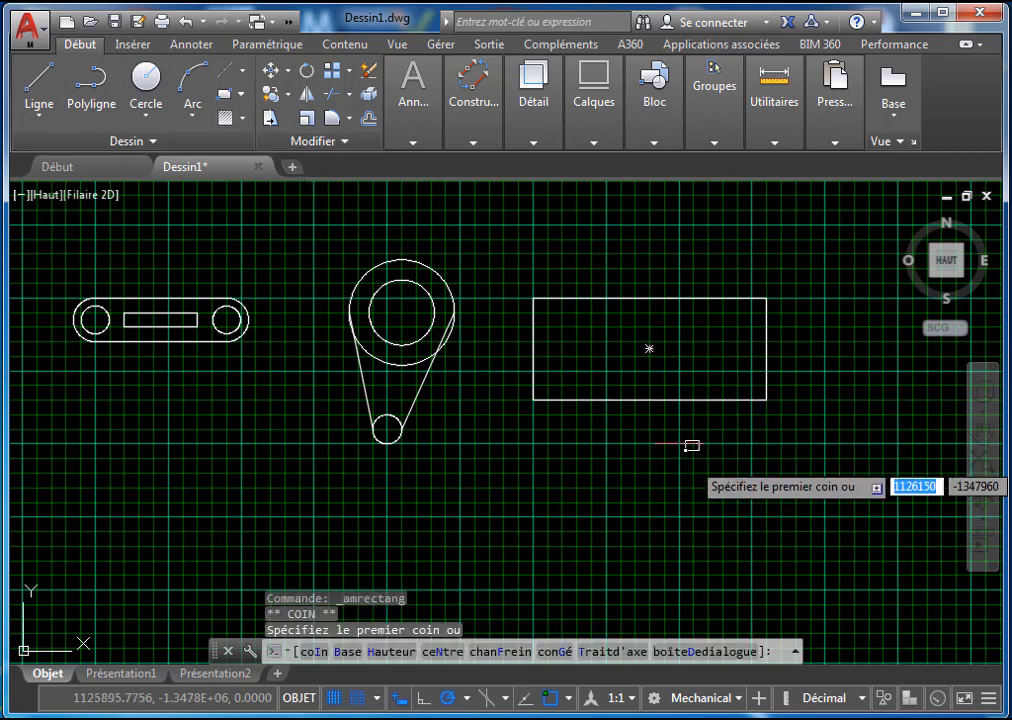
pyautogui.click(621, 400)
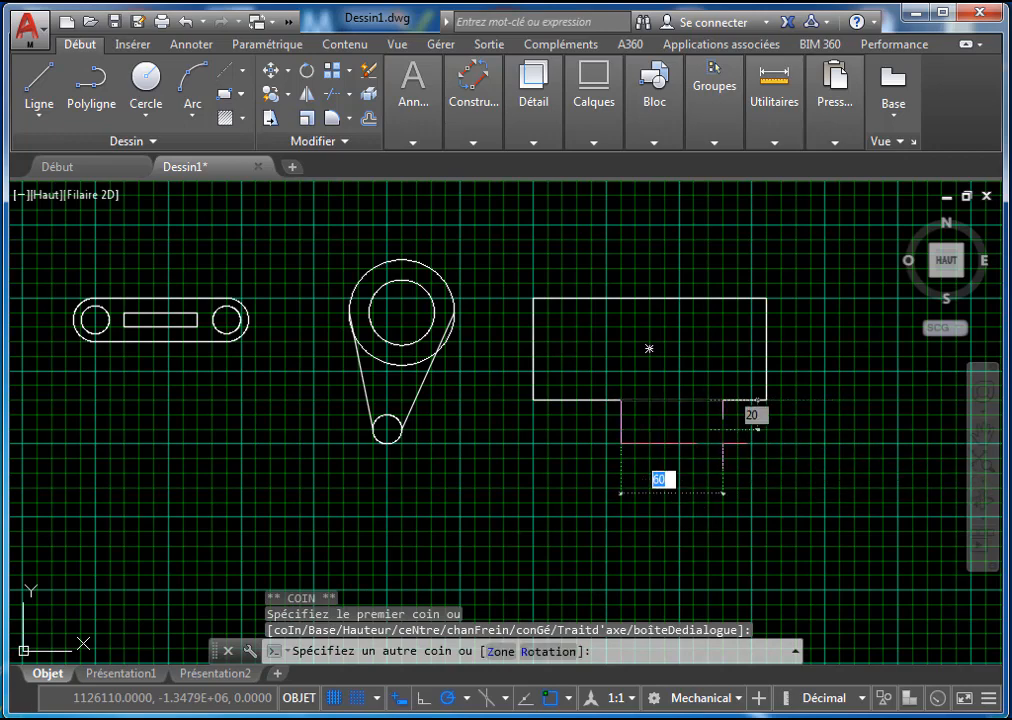
pyautogui.scroll(4, 723, 443)
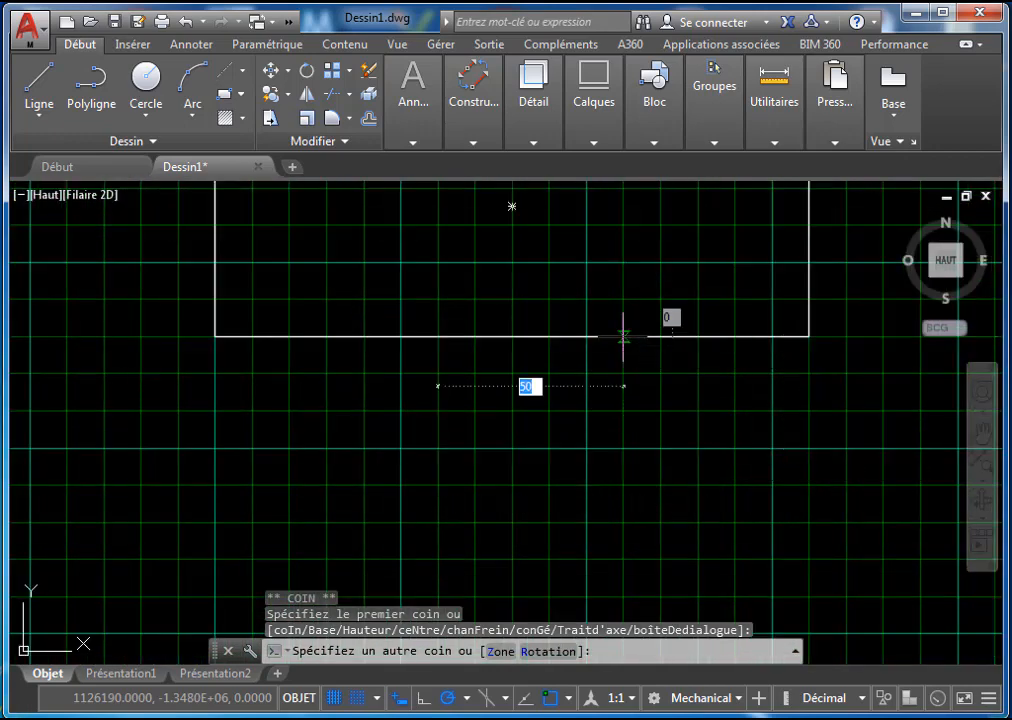
pyautogui.press('Escape')
# Draw a rectangle four grid squares wide and one high, one square below the large rectangle
pyautogui.click(224, 98)
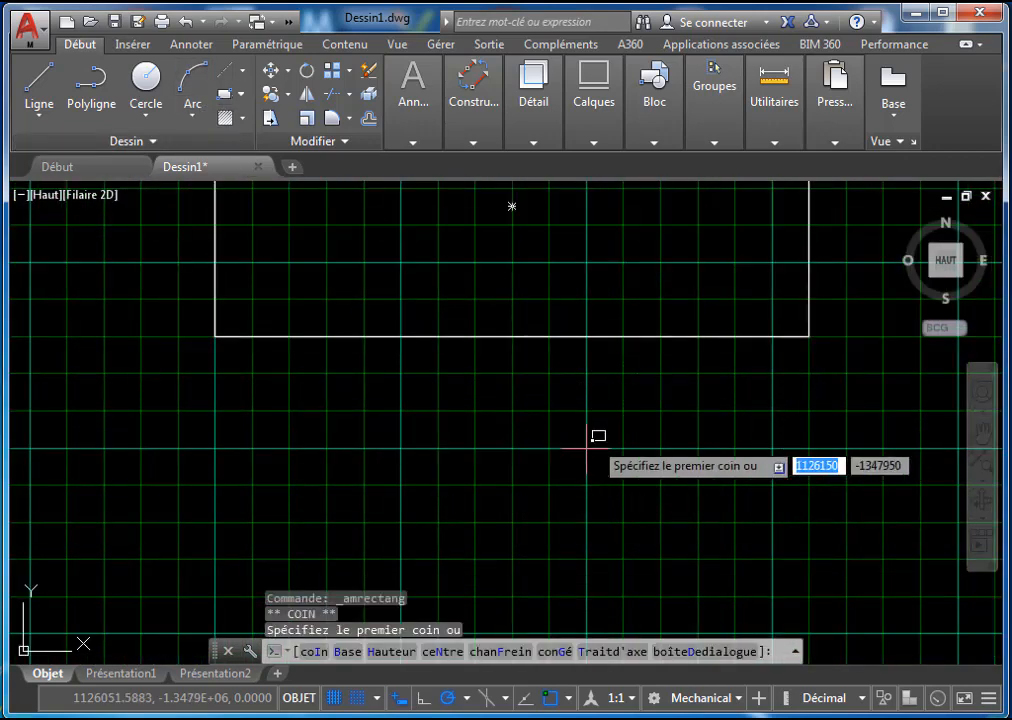
pyautogui.click(512, 372)
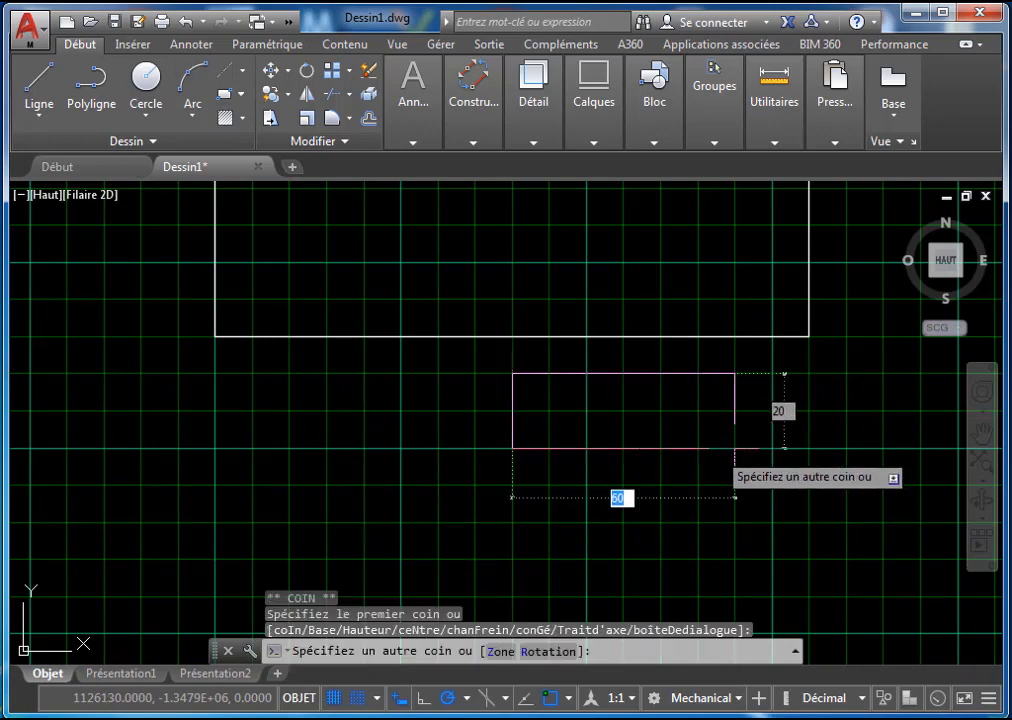
pyautogui.click(660, 411)
pyautogui.press('Escape')
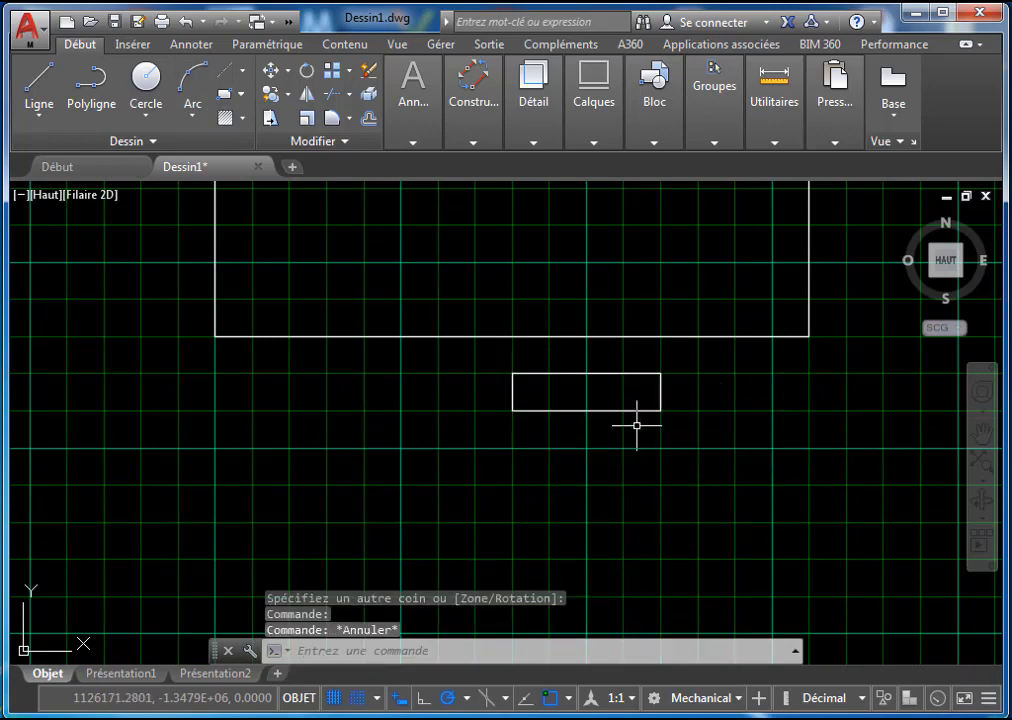
pyautogui.scroll(-4, 662, 452)
pyautogui.click(225, 95)
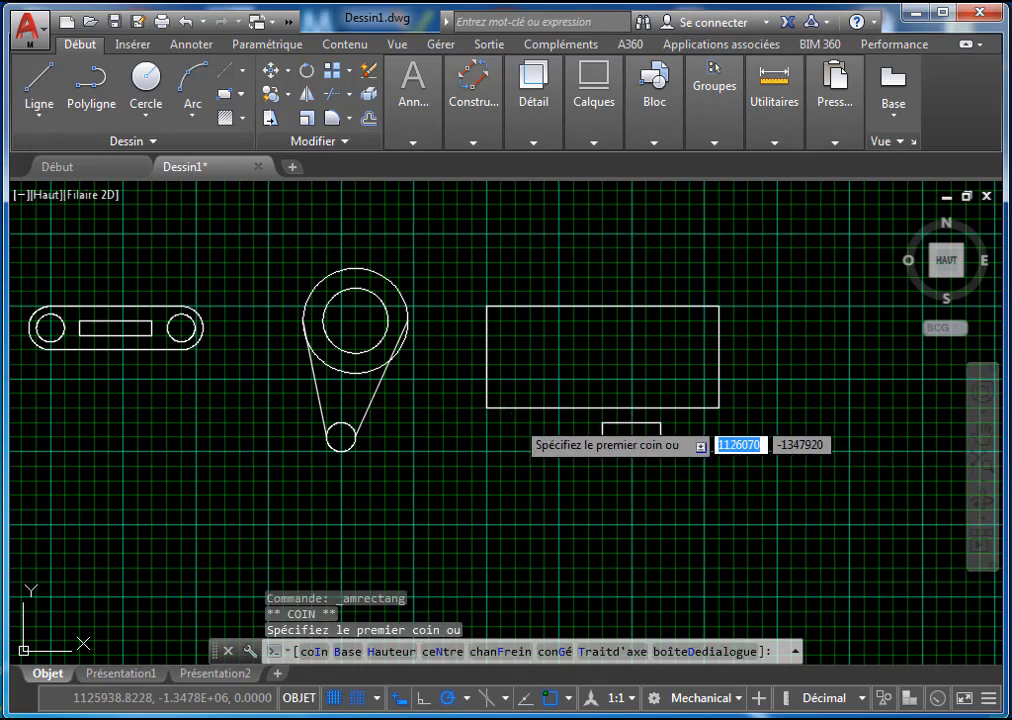
pyautogui.click(516, 408)
pyautogui.scroll(1, 583, 422)
pyautogui.scroll(-1, 582, 420)
pyautogui.moveTo(577, 416); pyautogui.dragTo(552, 341, button='middle')
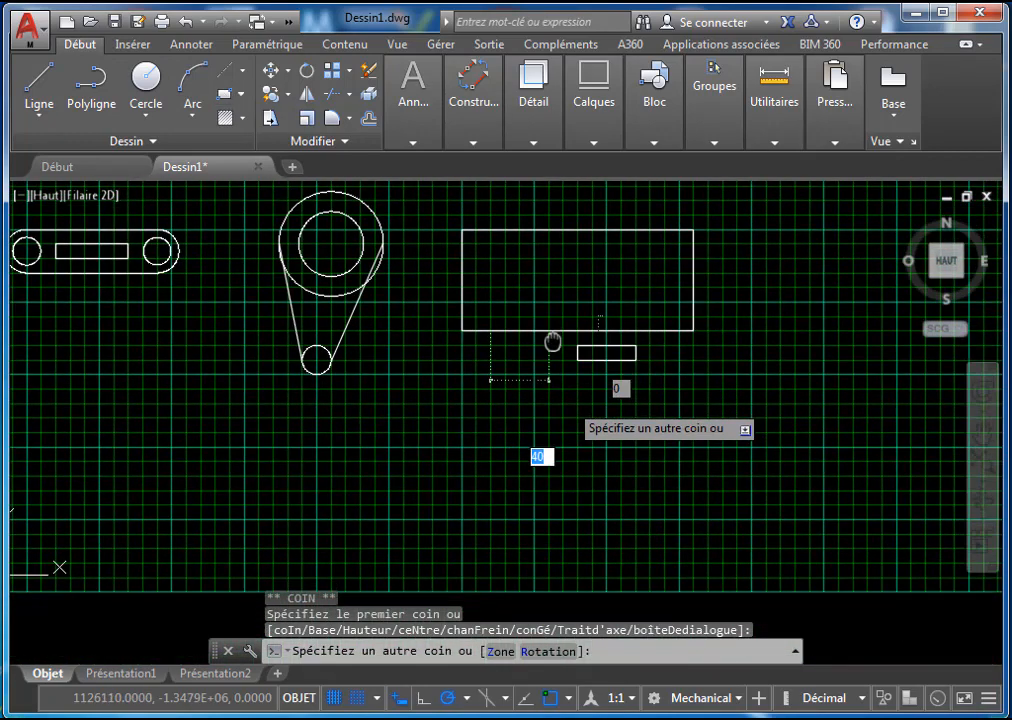
pyautogui.scroll(-3, 550, 355)
pyautogui.scroll(5, 575, 350)
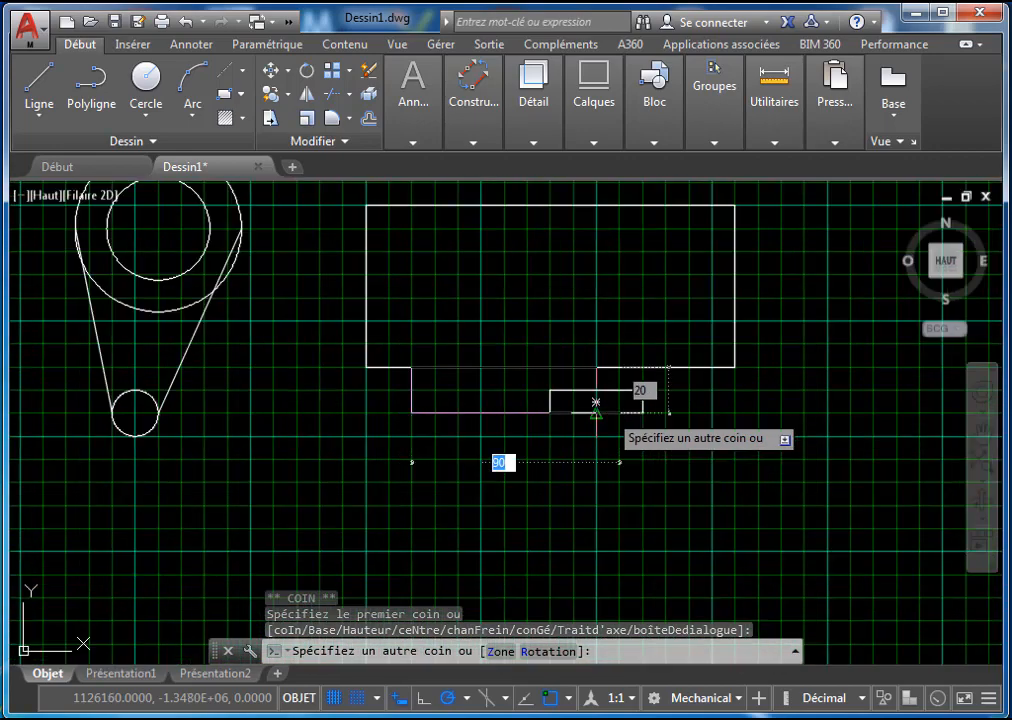
pyautogui.scroll(4, 596, 402)
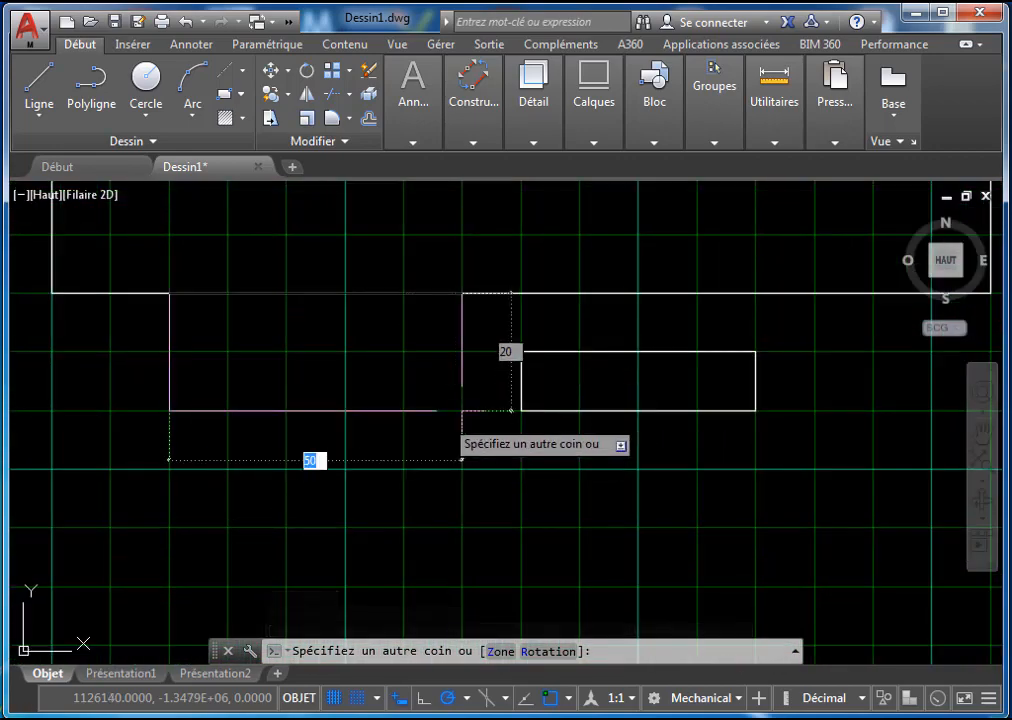
pyautogui.press('Escape')
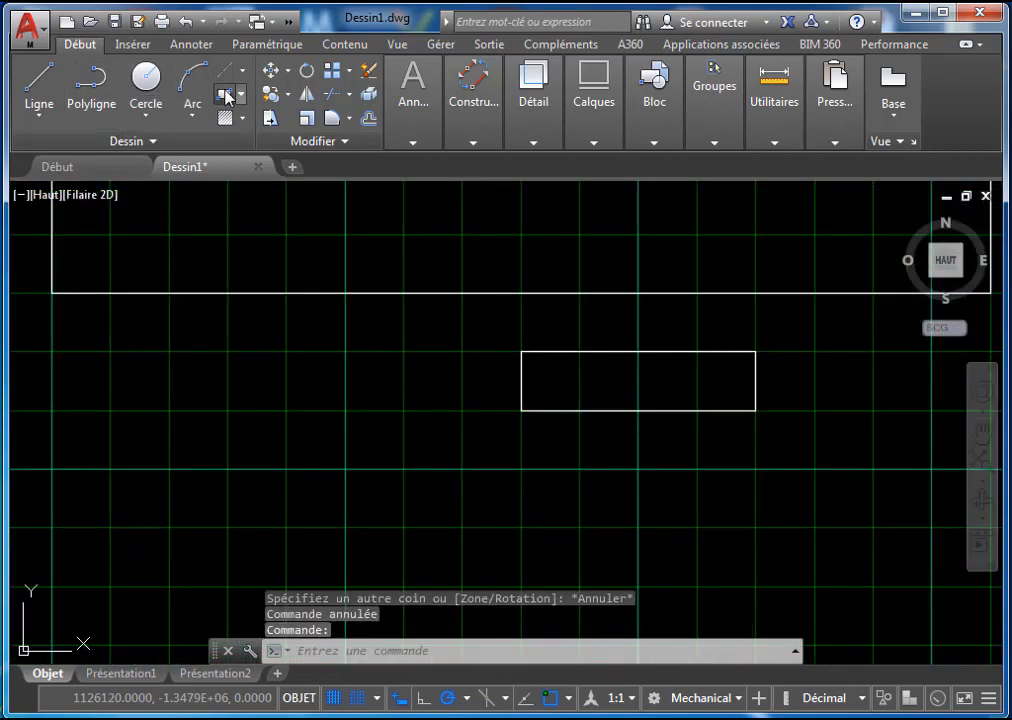
# Draw a second 40 by 10 rectangle level with the first small one, two grid squares to its left, below the large rectangle
pyautogui.click(226, 94)
pyautogui.click(169, 351)
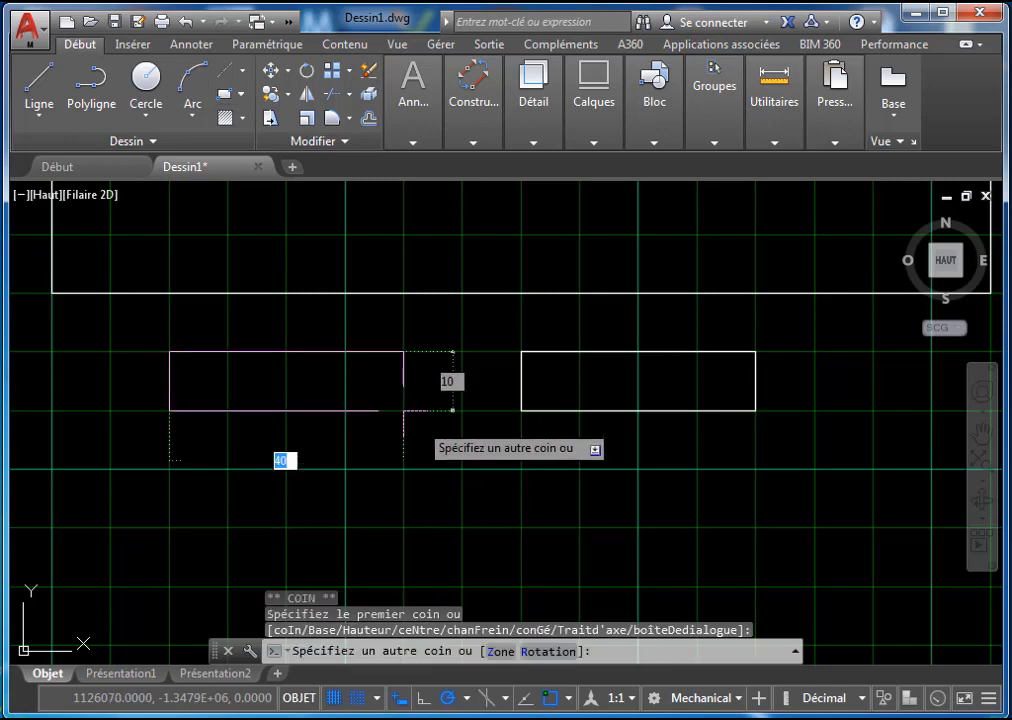
pyautogui.press('Escape')
pyautogui.scroll(-3, 553, 486)
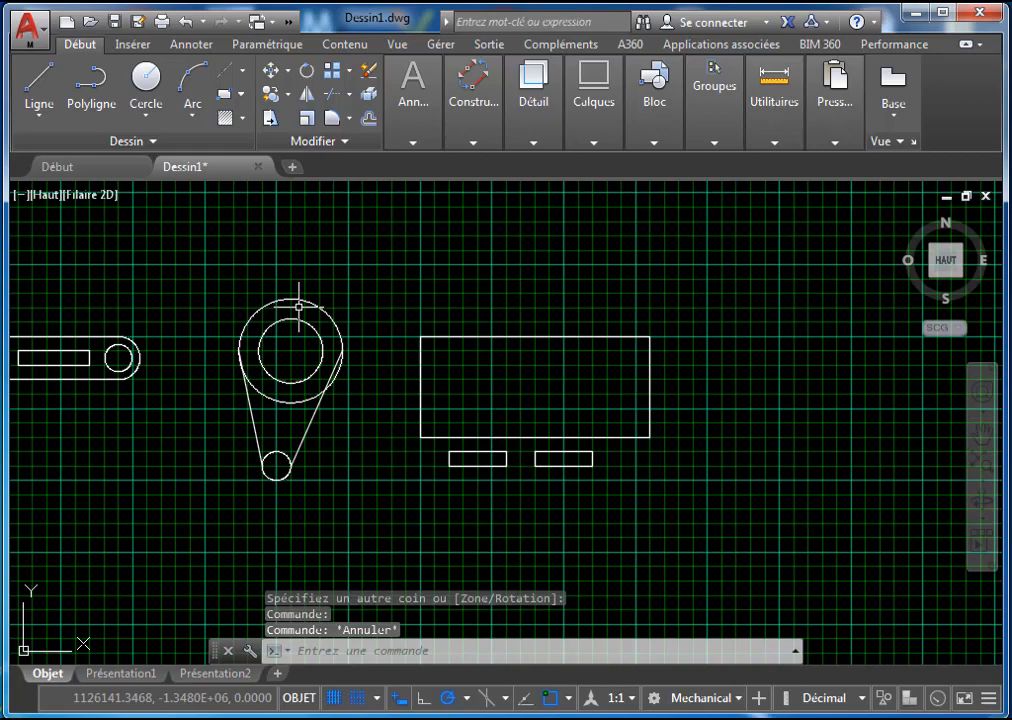
# Draw a 90 by 100 rectangle below the two small rectangles, with its left edge aligned to the large rectangle's left edge
pyautogui.moveTo(564, 429); pyautogui.dragTo(461, 368, button='middle')
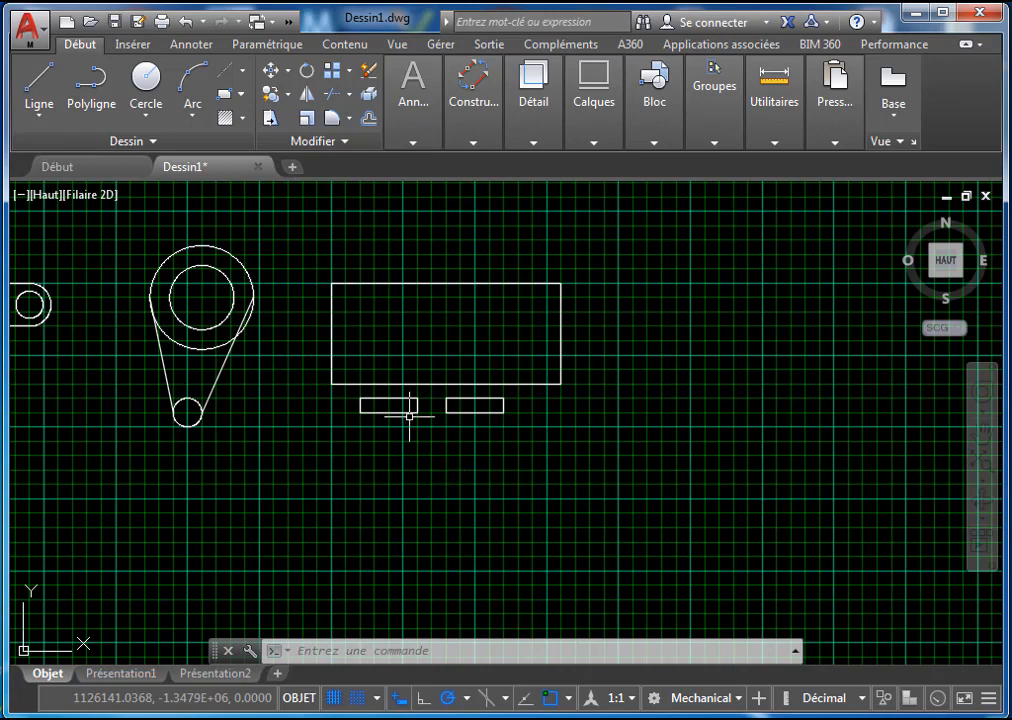
pyautogui.moveTo(355, 267); pyautogui.dragTo(491, 304, button='middle')
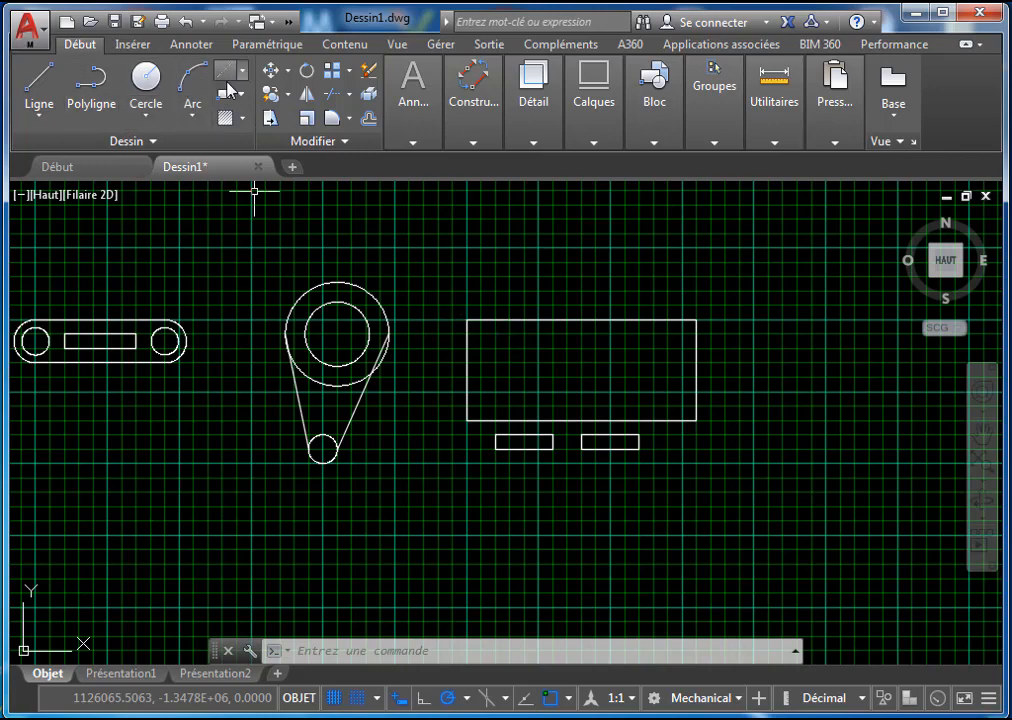
pyautogui.moveTo(601, 409); pyautogui.dragTo(546, 298, button='middle')
pyautogui.click(412, 410)
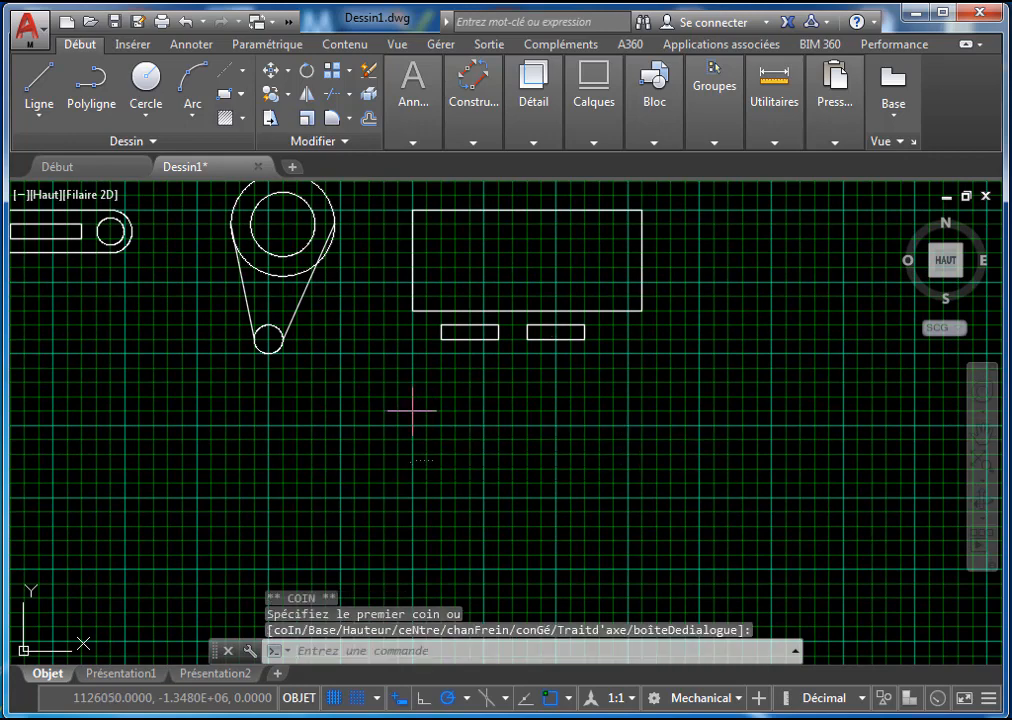
pyautogui.click(541, 555)
pyautogui.moveTo(561, 538); pyautogui.dragTo(549, 450, button='middle')
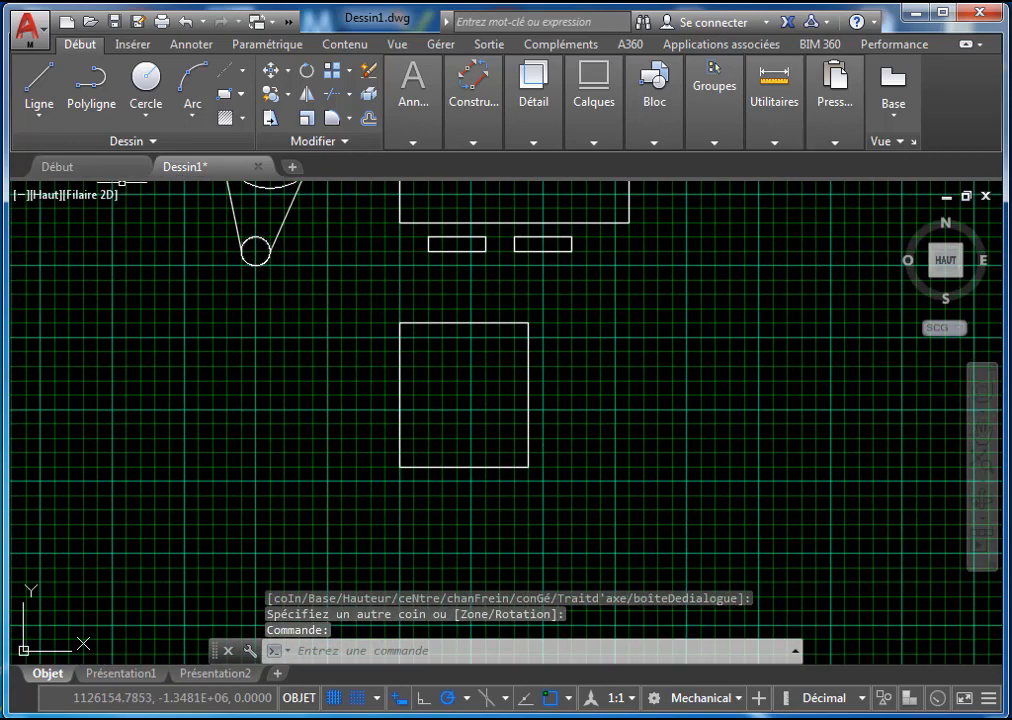
pyautogui.click(224, 93)
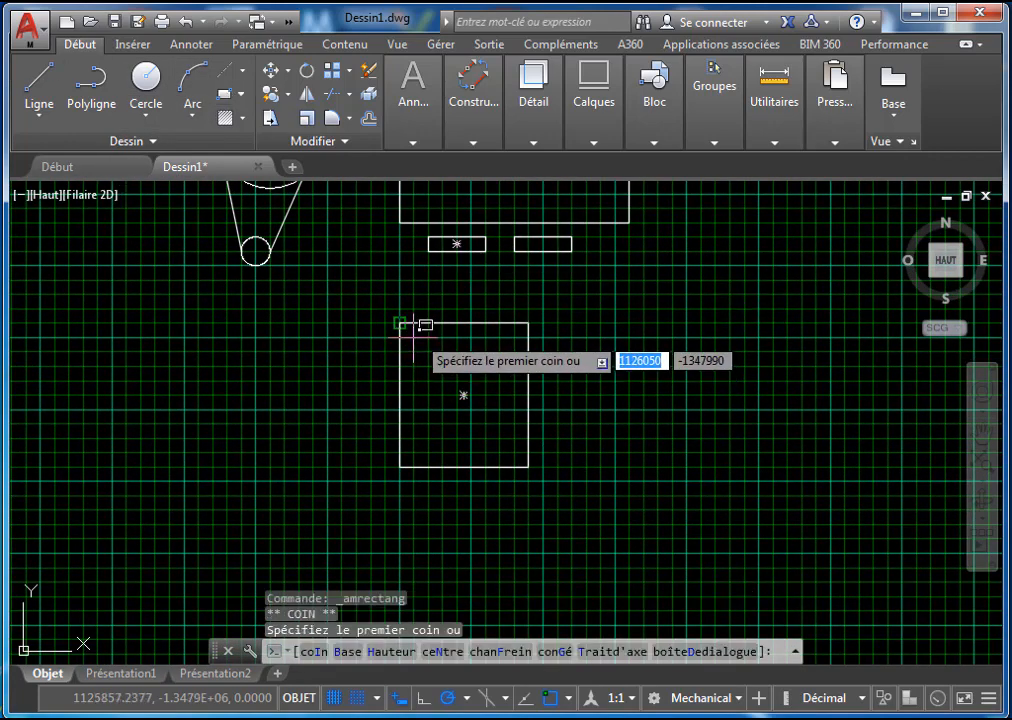
pyautogui.click(400, 323)
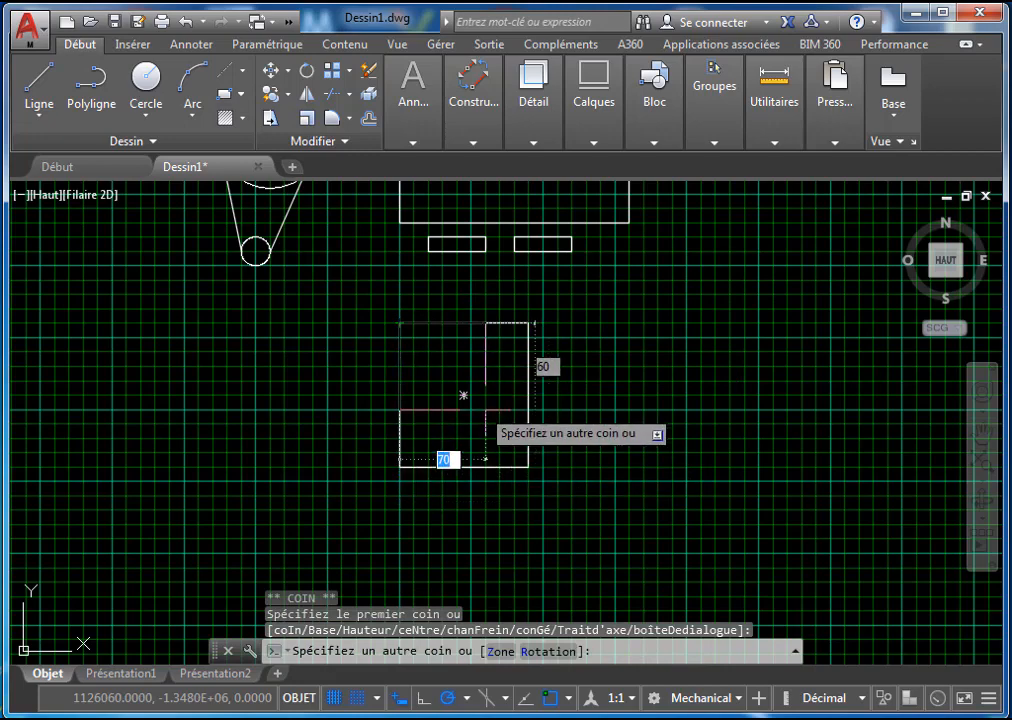
pyautogui.moveTo(461, 398)
pyautogui.mouseDown(button='middle')
pyautogui.moveTo(418, 312)
pyautogui.moveTo(584, 455)
pyautogui.mouseUp(button='middle')
pyautogui.scroll(4, 418, 307)
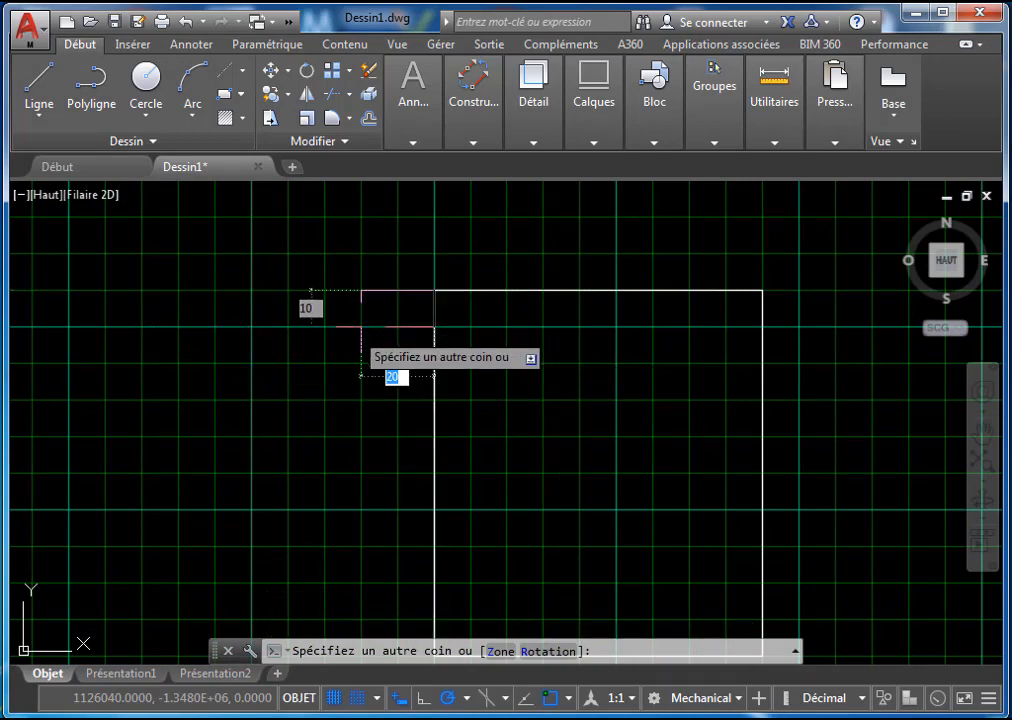
pyautogui.press('Escape')
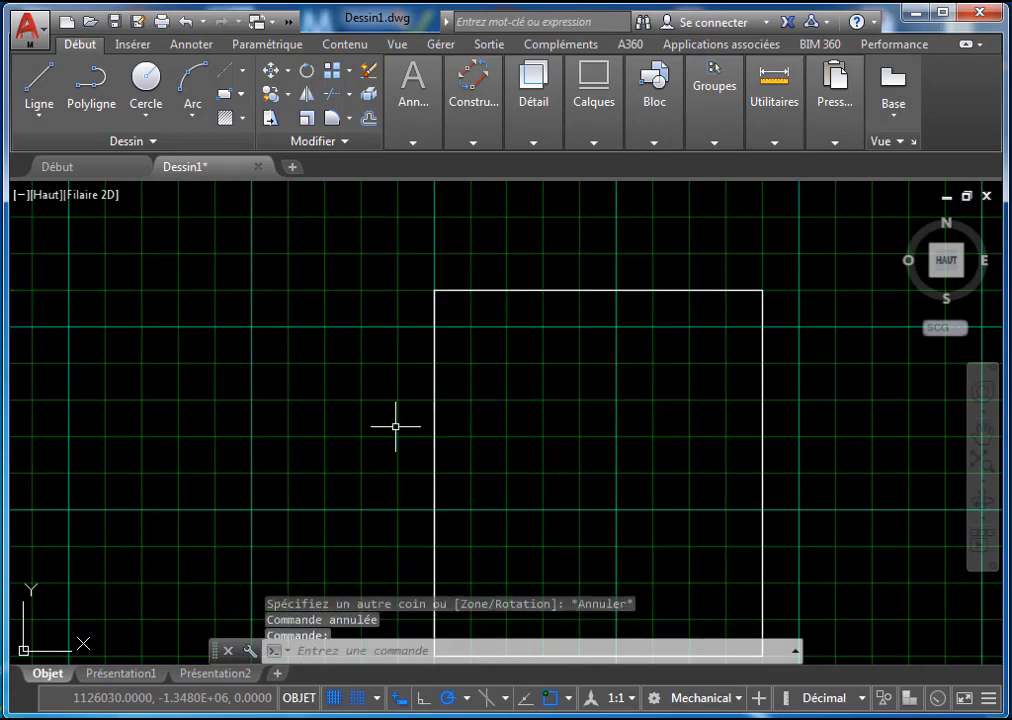
# Draw a 70 by 80 rectangle inside the 90 by 100 rectangle, inset one grid square on every side, with grid snapping on
pyautogui.click(357, 699)
pyautogui.click(228, 97)
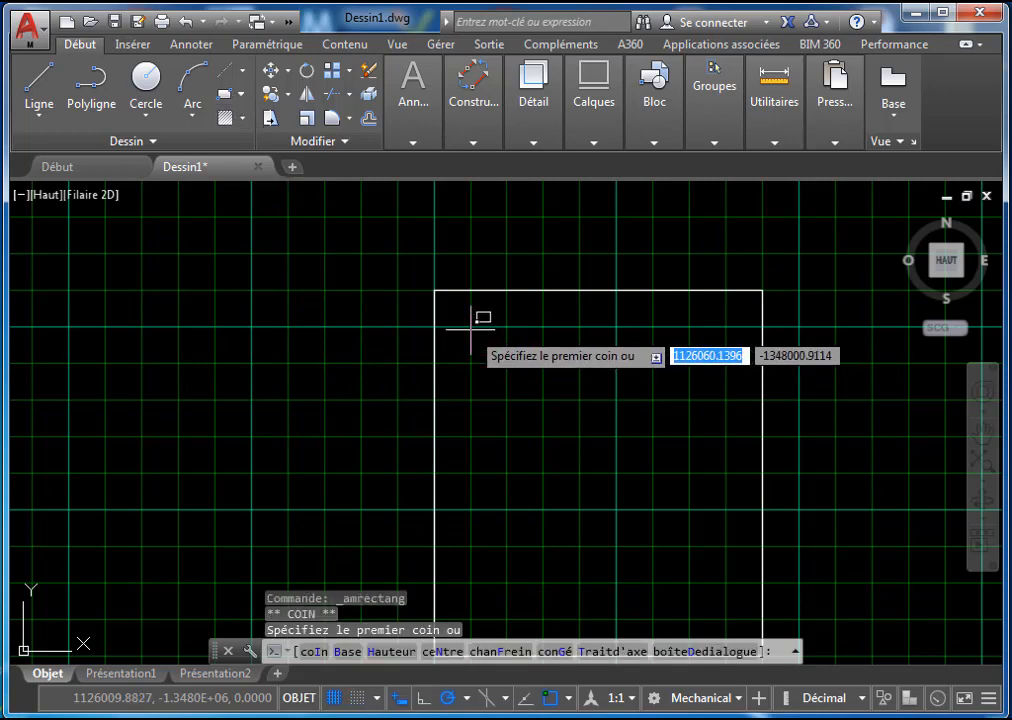
pyautogui.click(357, 699)
pyautogui.click(471, 327)
pyautogui.moveTo(611, 497); pyautogui.dragTo(501, 316, button='middle')
pyautogui.click(611, 438)
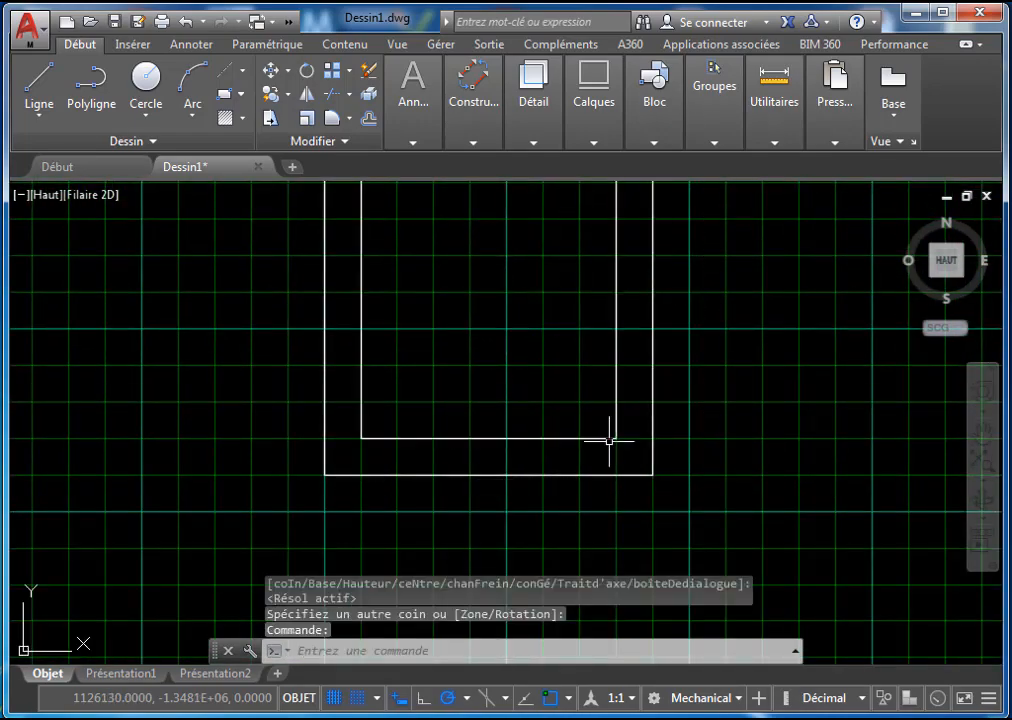
# With grid snapping off, draw a vertical line between the midpoints of the inner rectangle's top and bottom edges
pyautogui.scroll(2, 588, 430)
pyautogui.scroll(-2, 600, 440)
pyautogui.scroll(-5, 606, 445)
pyautogui.scroll(5, 605, 430)
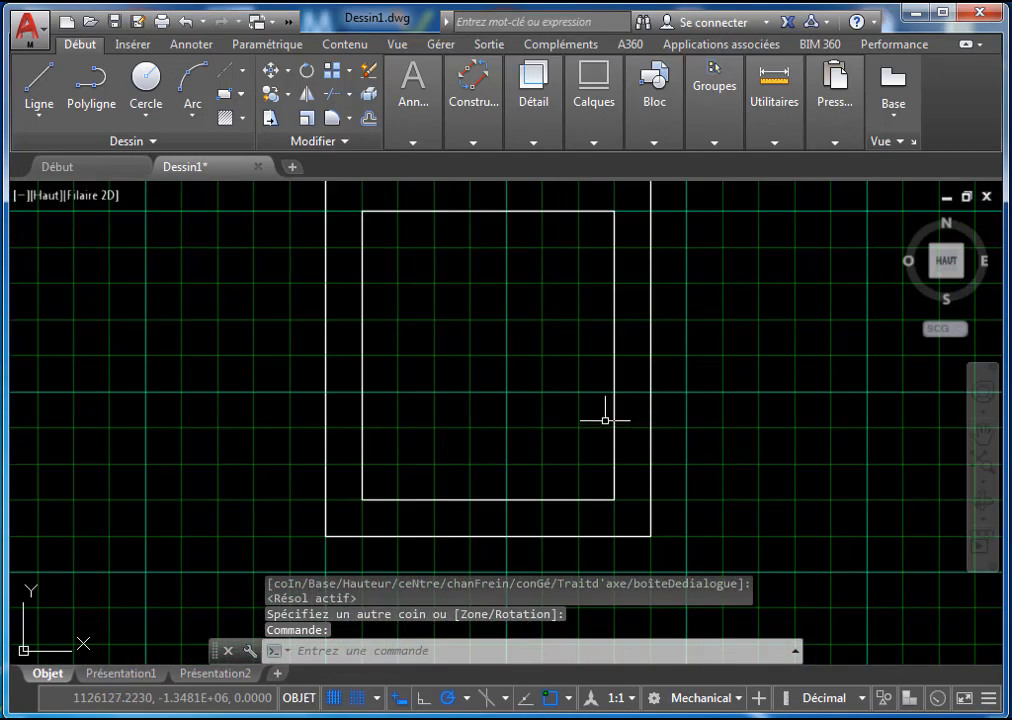
pyautogui.moveTo(605, 418)
pyautogui.mouseDown(button='middle')
pyautogui.moveTo(628, 424)
pyautogui.moveTo(637, 446)
pyautogui.mouseUp(button='middle')
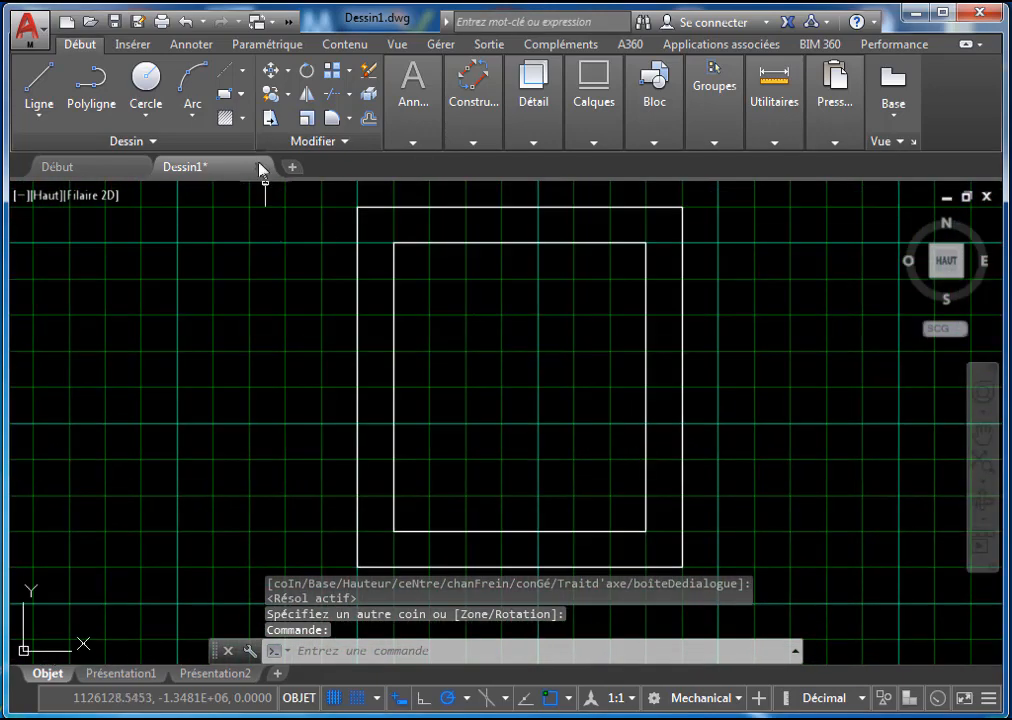
pyautogui.click(39, 85)
pyautogui.click(501, 242)
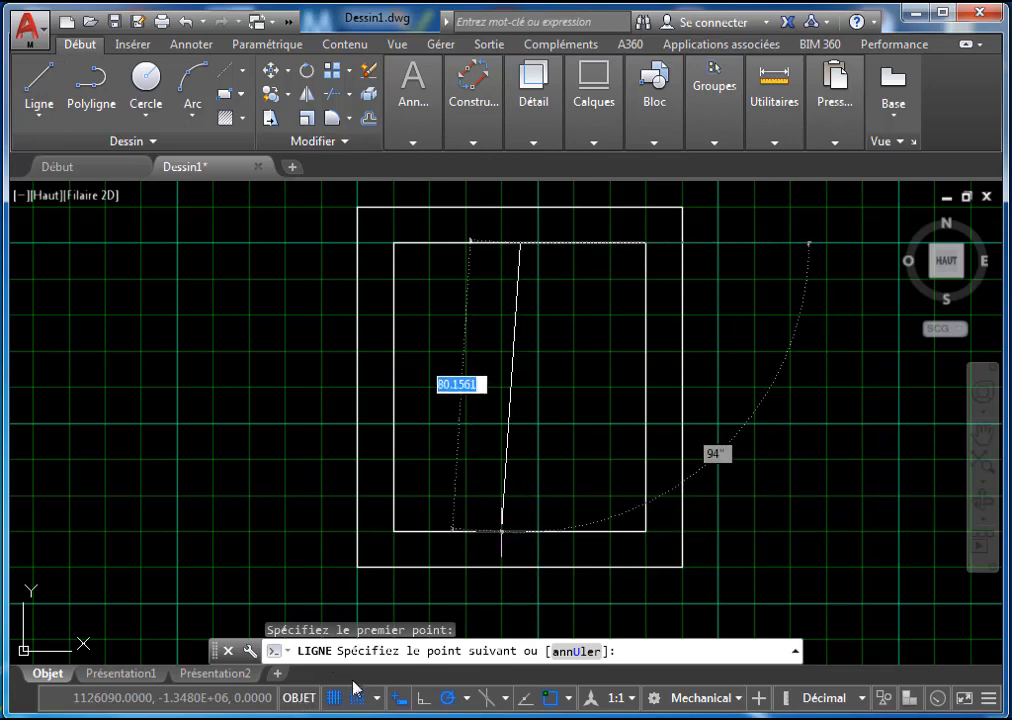
pyautogui.press('F9')
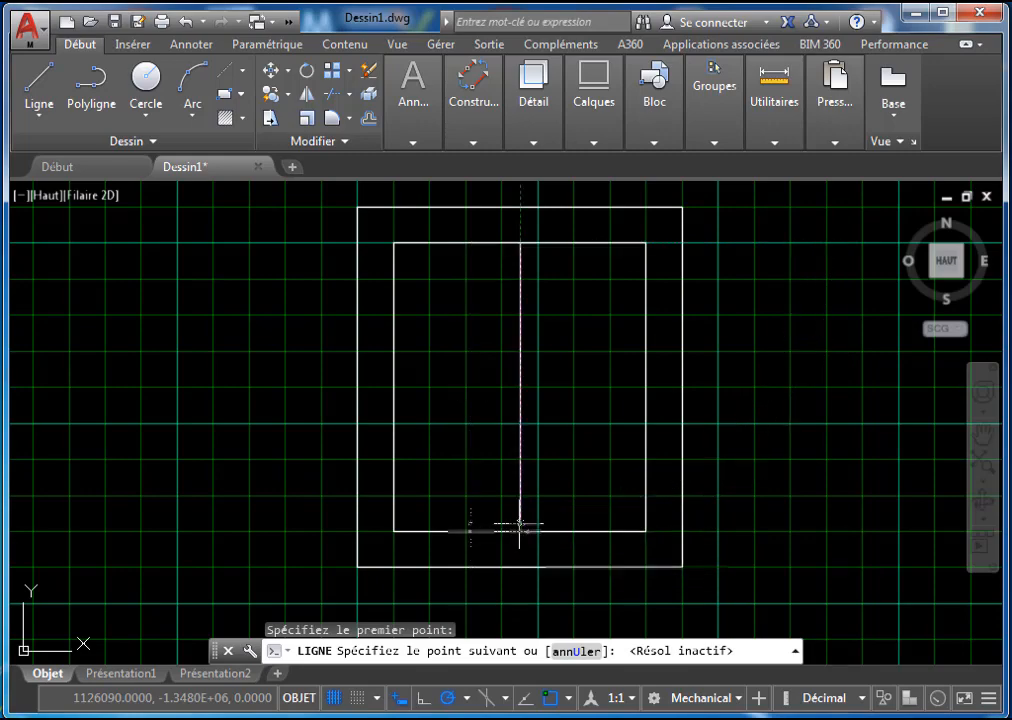
pyautogui.click(520, 531)
pyautogui.press('Escape')
# Review the divided double rectangle and its placement among the other practice shapes in the drawing
pyautogui.scroll(-2, 652, 388)
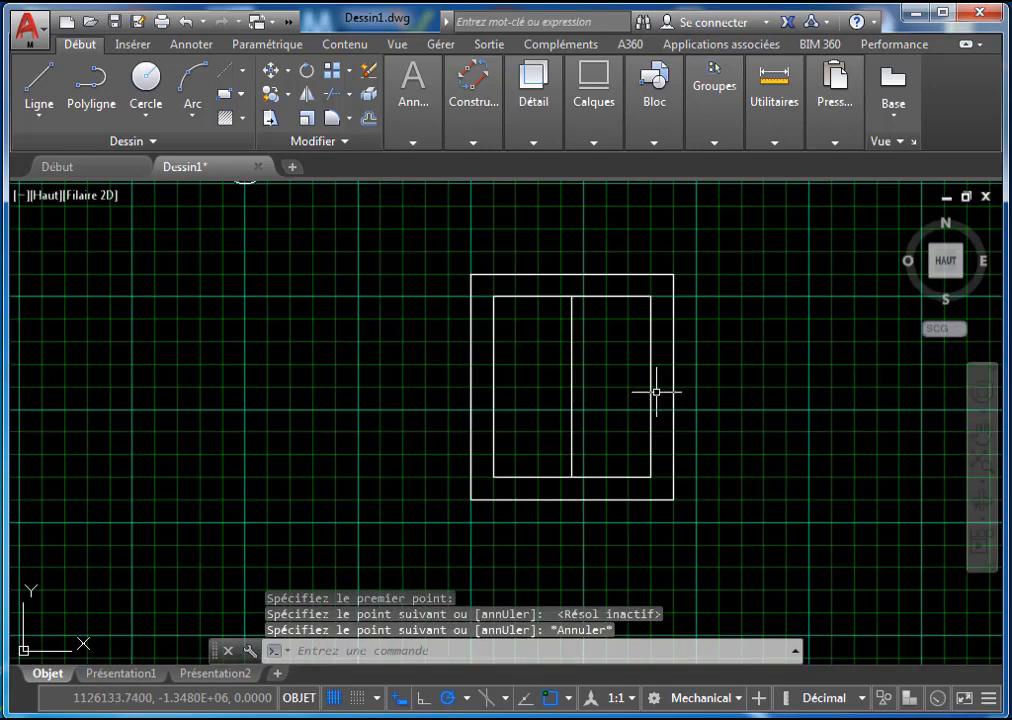
pyautogui.moveTo(655, 391); pyautogui.dragTo(614, 376, button='middle')
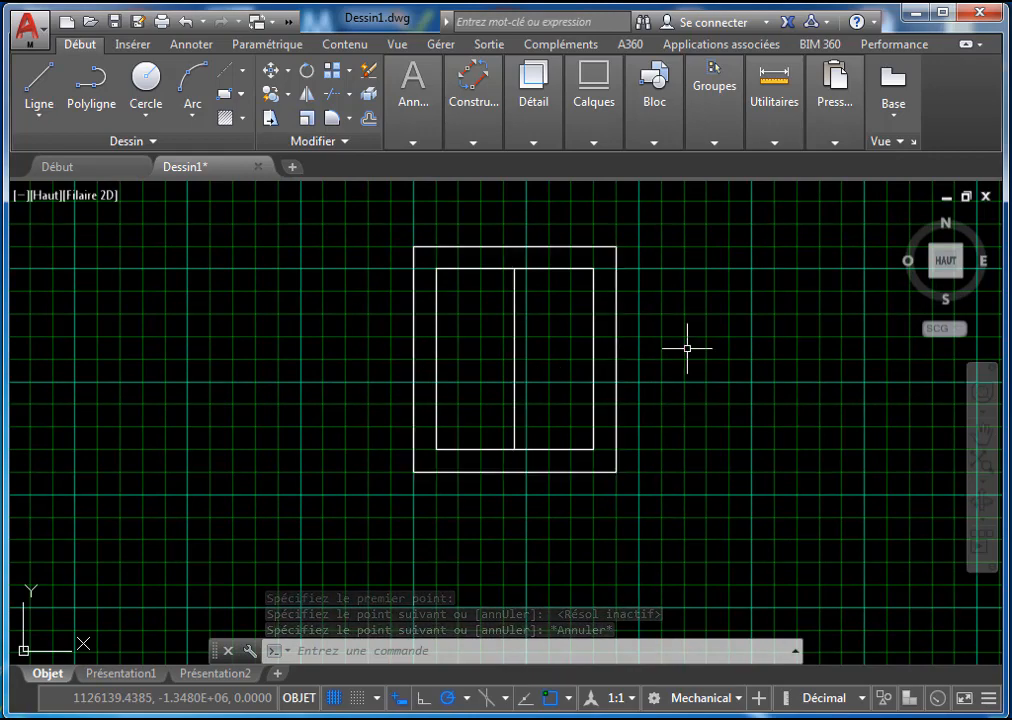
pyautogui.scroll(-2, 520, 339)
pyautogui.moveTo(556, 341); pyautogui.dragTo(535, 360, button='middle')
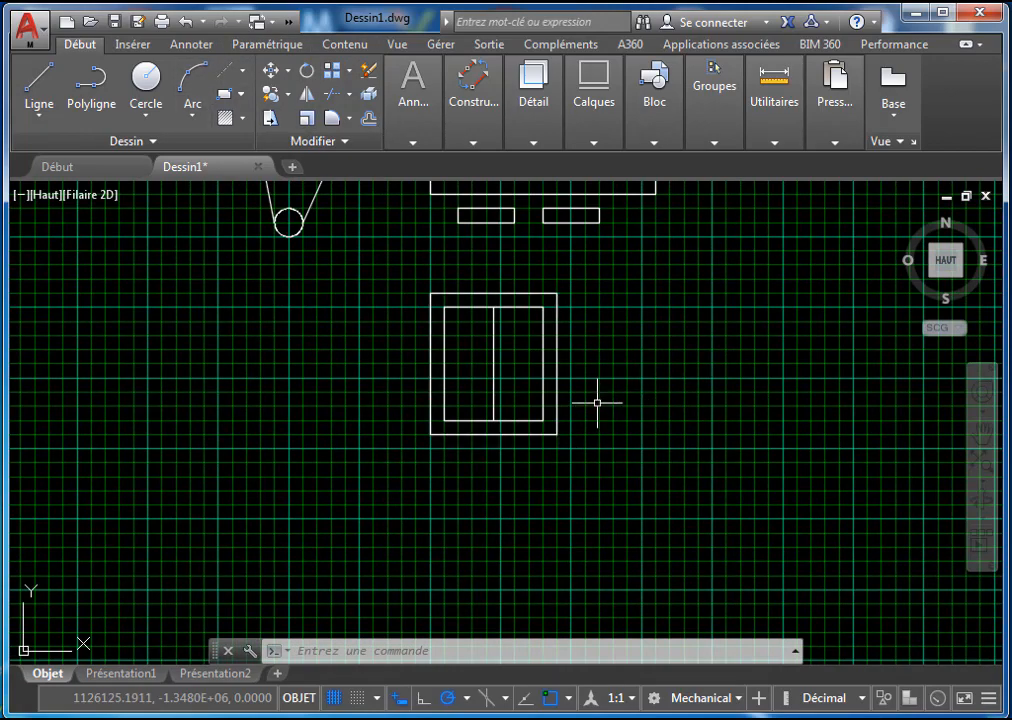
pyautogui.moveTo(603, 363)
pyautogui.mouseDown(button='middle')
pyautogui.moveTo(605, 388)
pyautogui.moveTo(594, 398)
pyautogui.mouseUp(button='middle')
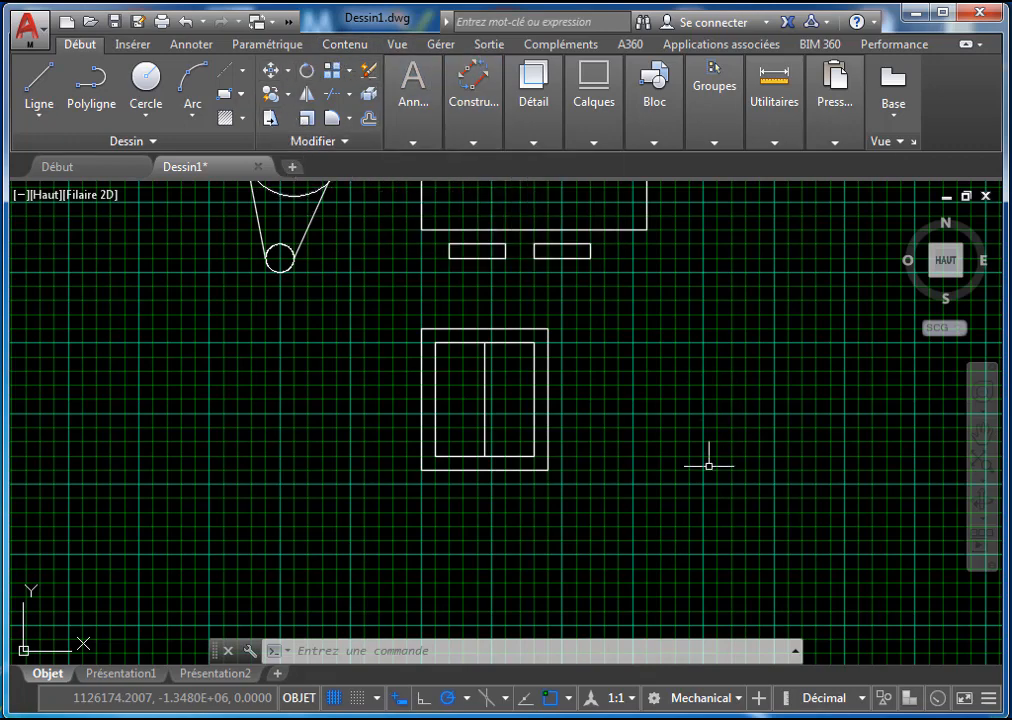
pyautogui.scroll(2, 696, 428)
pyautogui.scroll(-4, 692, 428)
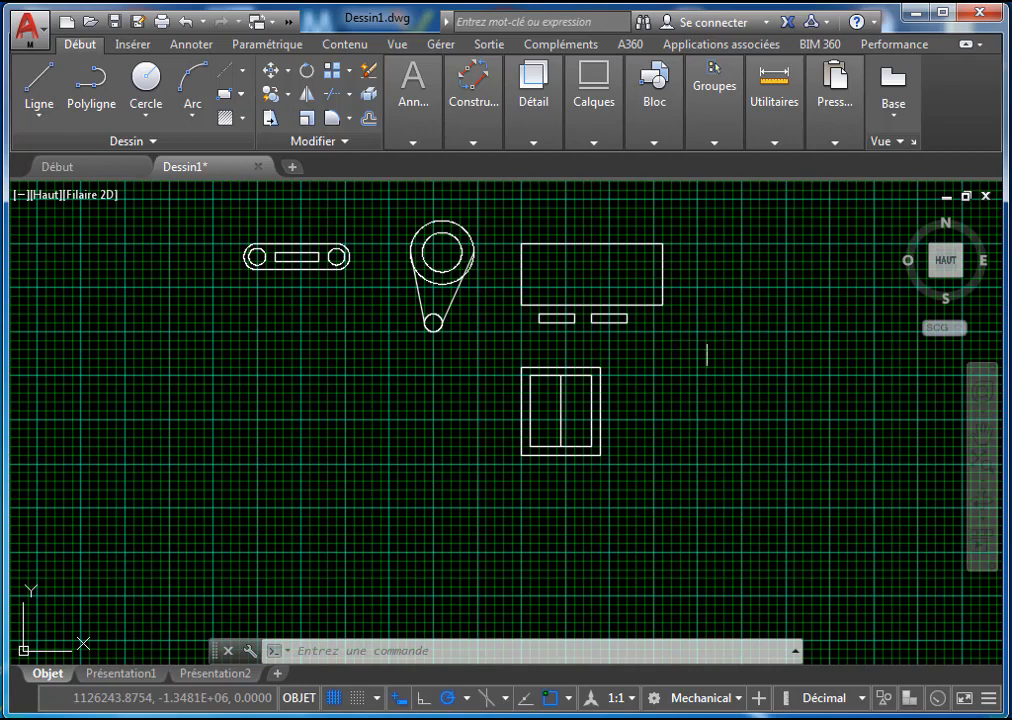
pyautogui.moveTo(707, 355); pyautogui.dragTo(675, 393, button='middle')
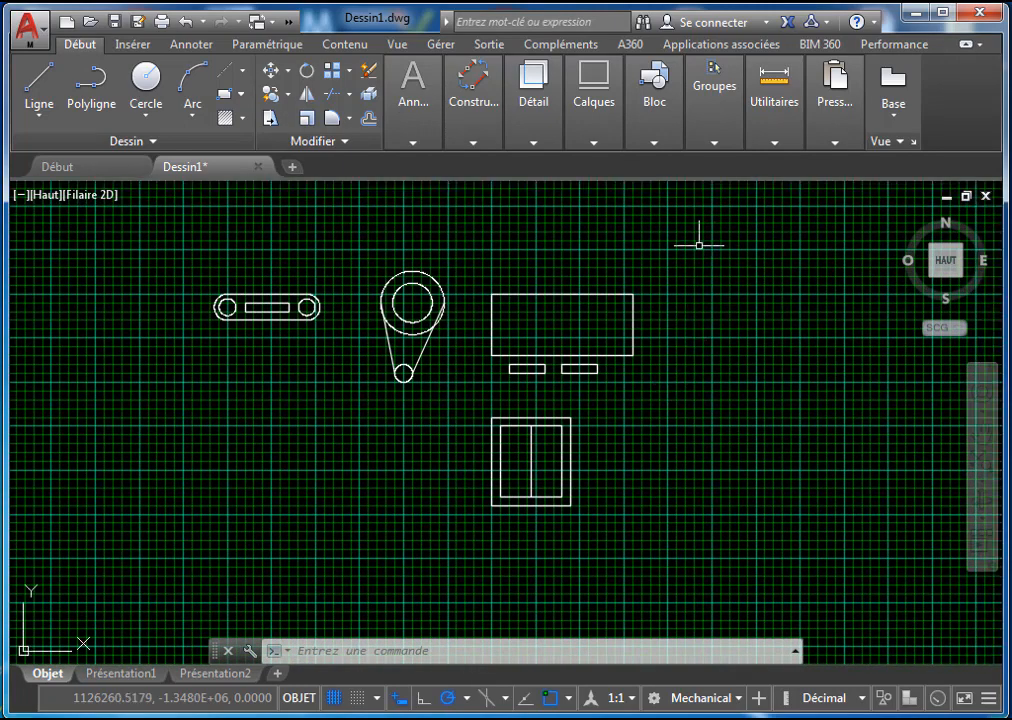